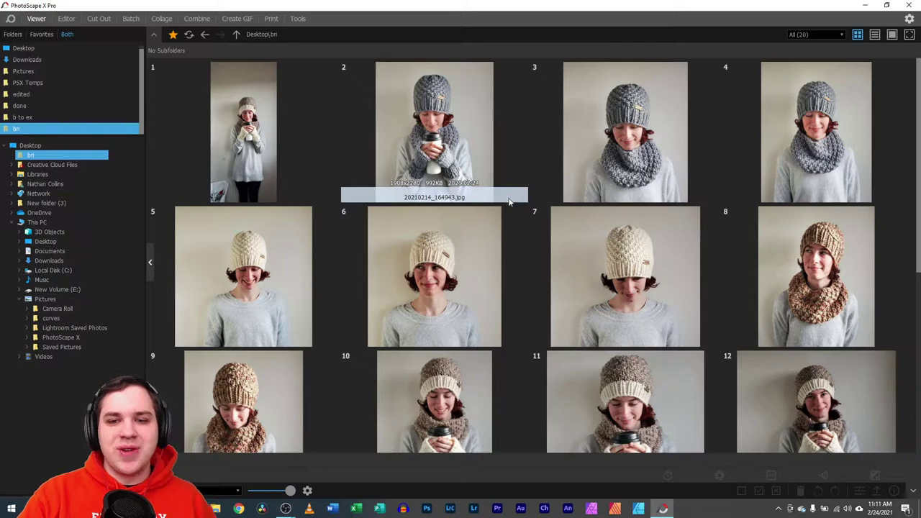
- Look over the 20 thumbnails in the bri folder and open 20210214_135245.jpg full size
{"action": "scroll", "coordinate": [509, 201], "scroll_direction": "down", "scroll_amount": 2}
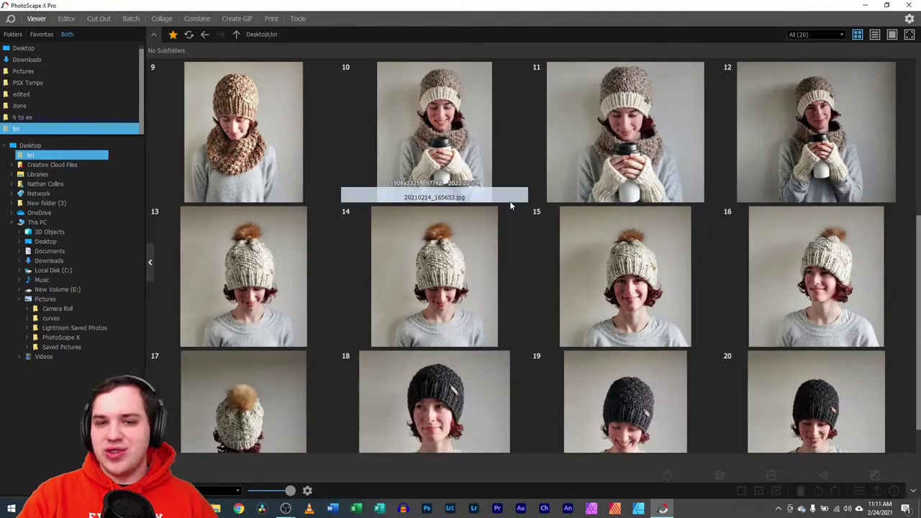
{"action": "scroll", "coordinate": [508, 205], "scroll_direction": "down", "scroll_amount": 1}
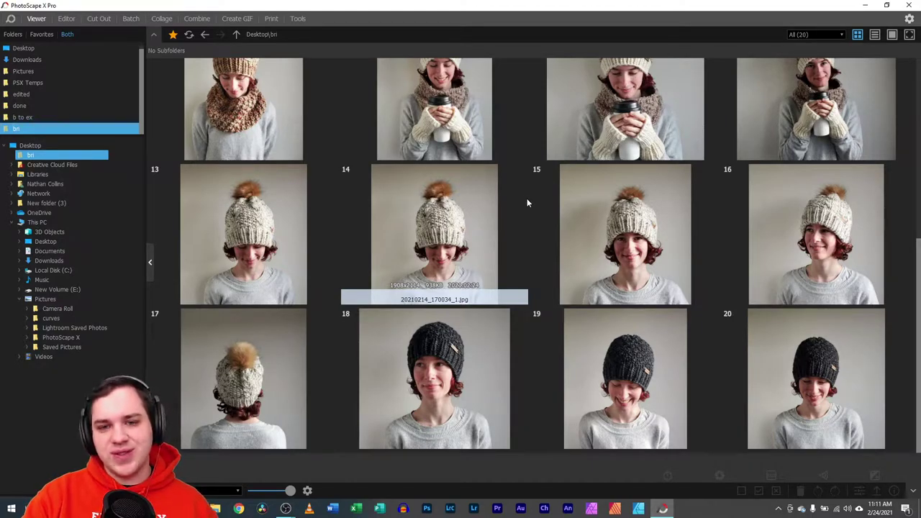
{"action": "scroll", "coordinate": [548, 224], "scroll_direction": "up", "scroll_amount": 4}
{"action": "scroll", "coordinate": [531, 244], "scroll_direction": "up", "scroll_amount": 1}
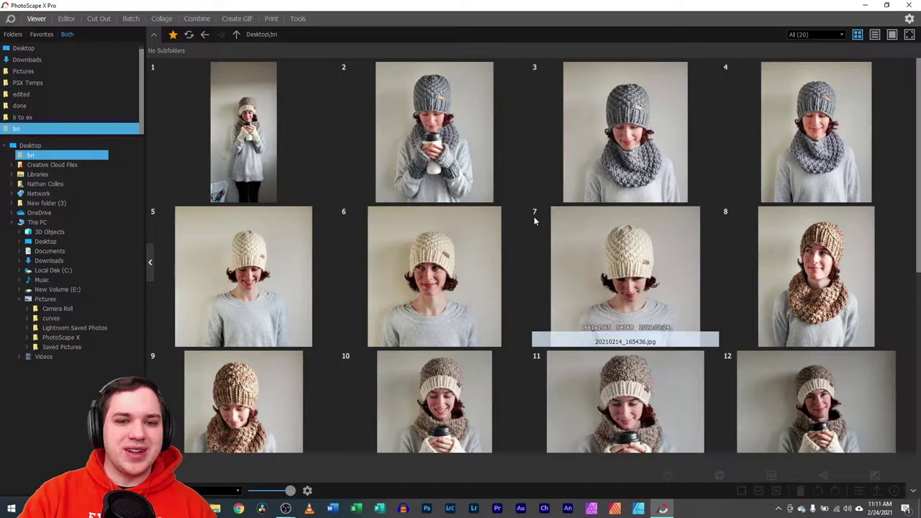
{"action": "double_click", "coordinate": [243, 135]}
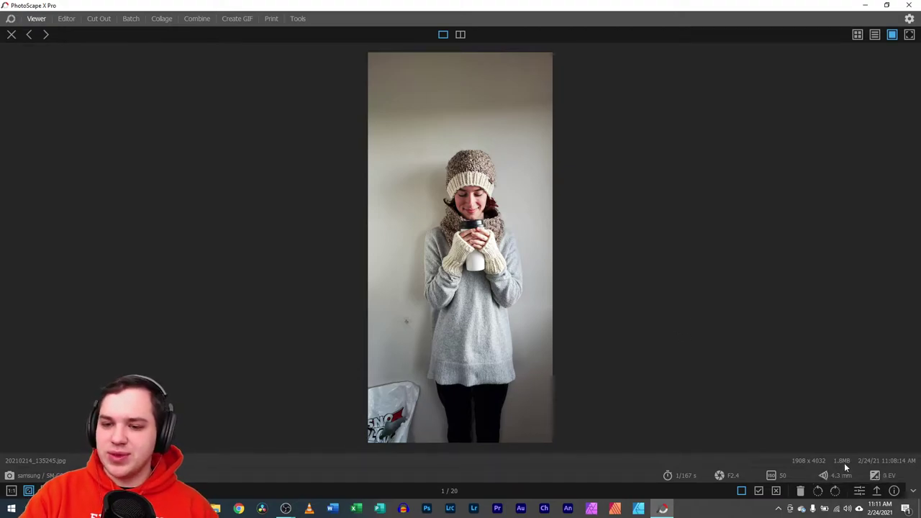
- Check photo 1's file details, then advance to 20210214_164943.jpg and check its details
{"action": "left_click", "coordinate": [894, 491]}
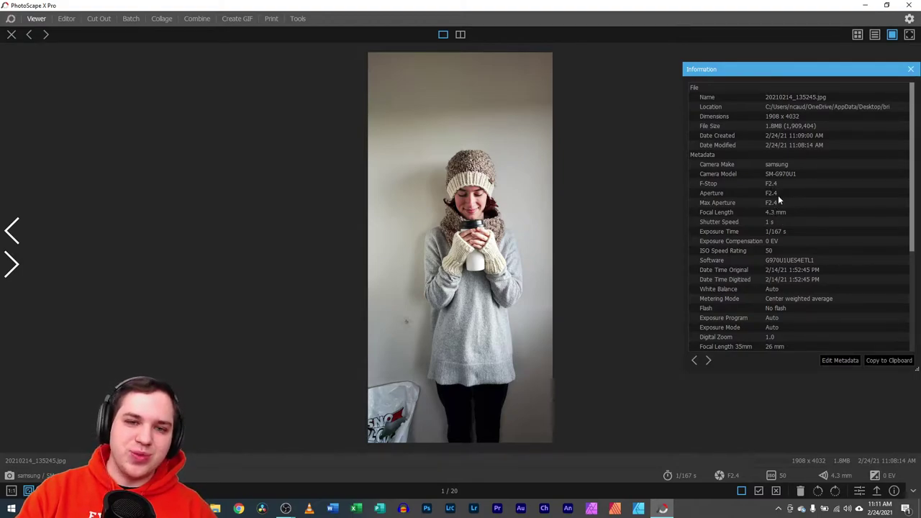
{"action": "left_click", "coordinate": [911, 71]}
{"action": "left_click", "coordinate": [910, 264]}
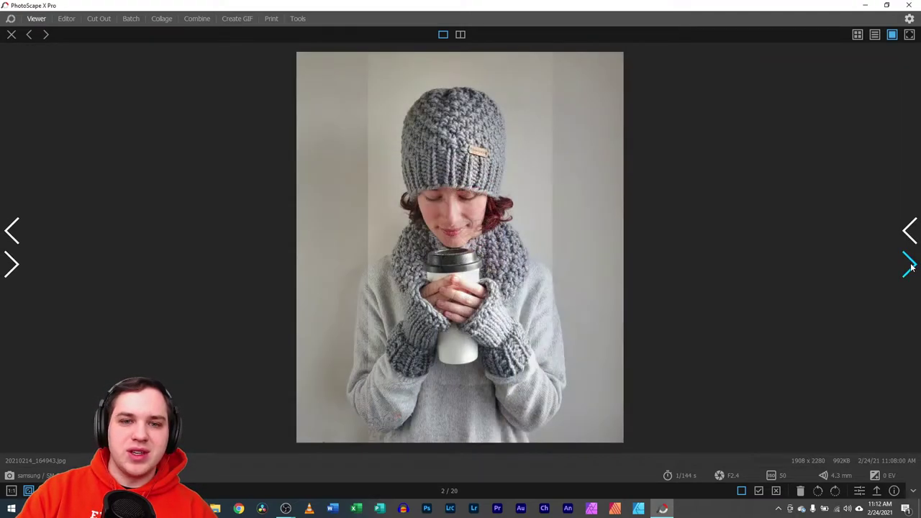
{"action": "left_click", "coordinate": [893, 491]}
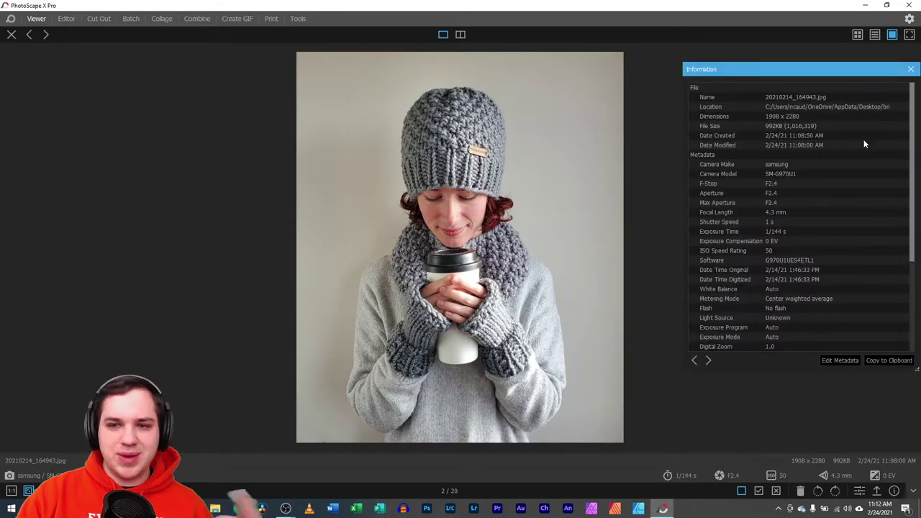
{"action": "left_click", "coordinate": [910, 71]}
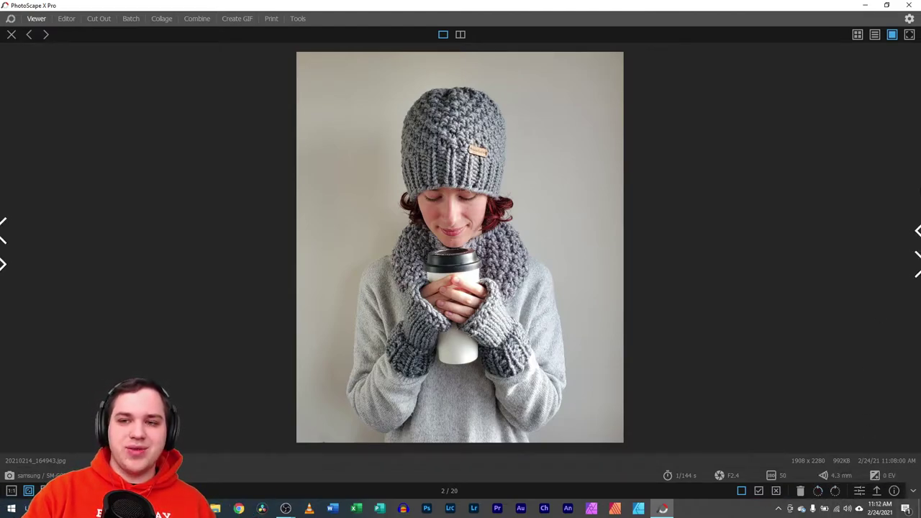
- Zoom the coffee-cup photo to full resolution and pan up toward the hat
{"action": "left_click", "coordinate": [909, 265]}
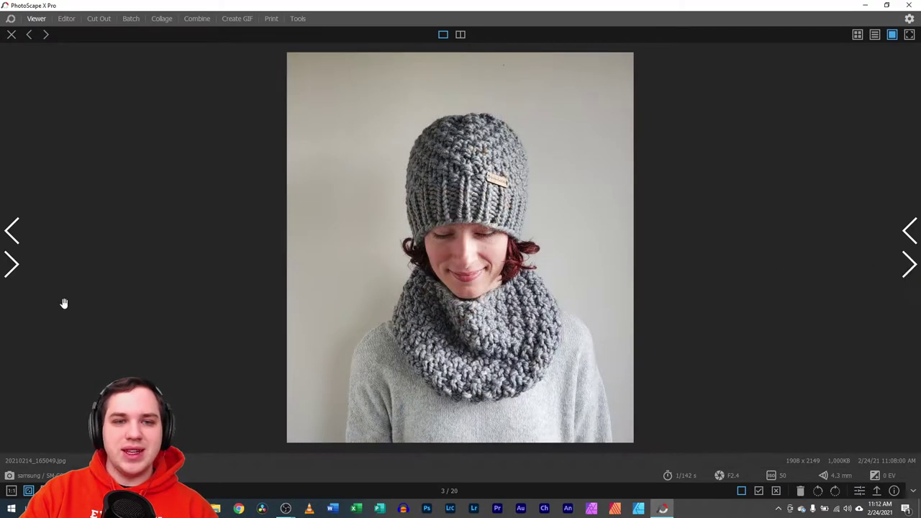
{"action": "left_click", "coordinate": [12, 231]}
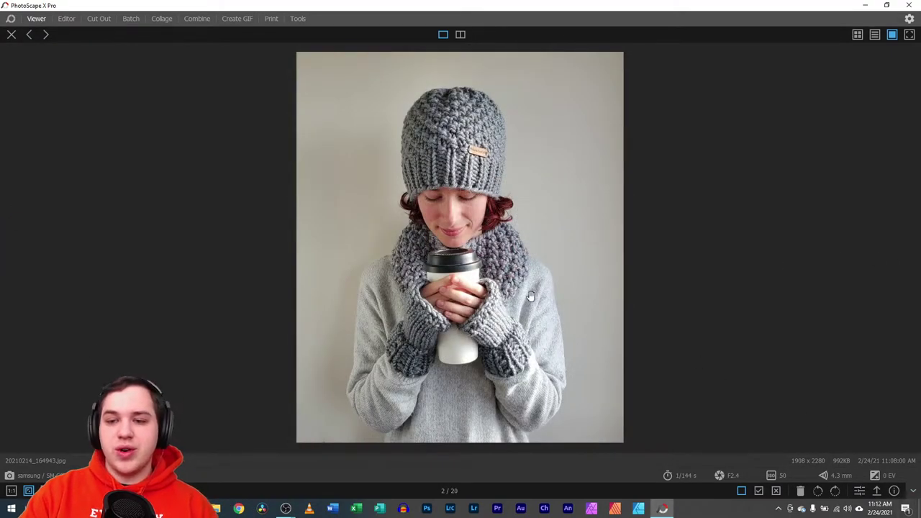
{"action": "left_click", "coordinate": [495, 282]}
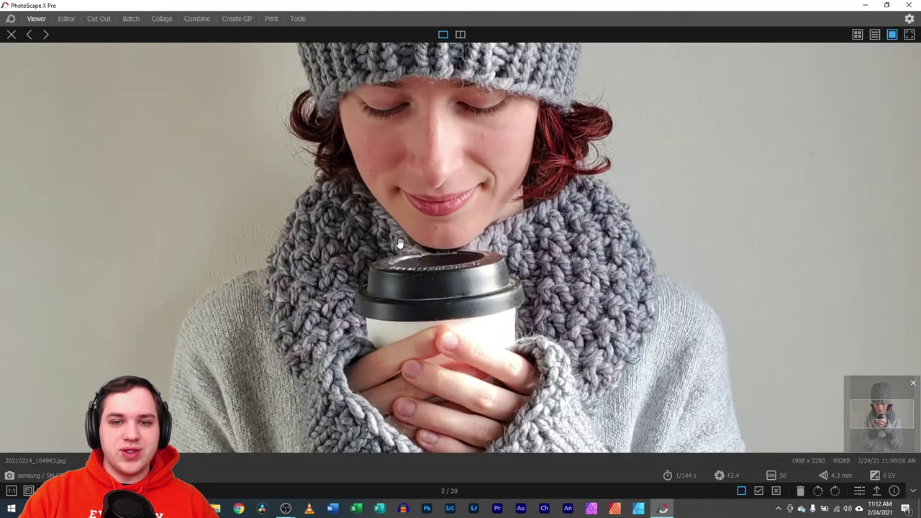
{"action": "left_click_drag", "start_coordinate": [399, 248], "coordinate": [480, 319]}
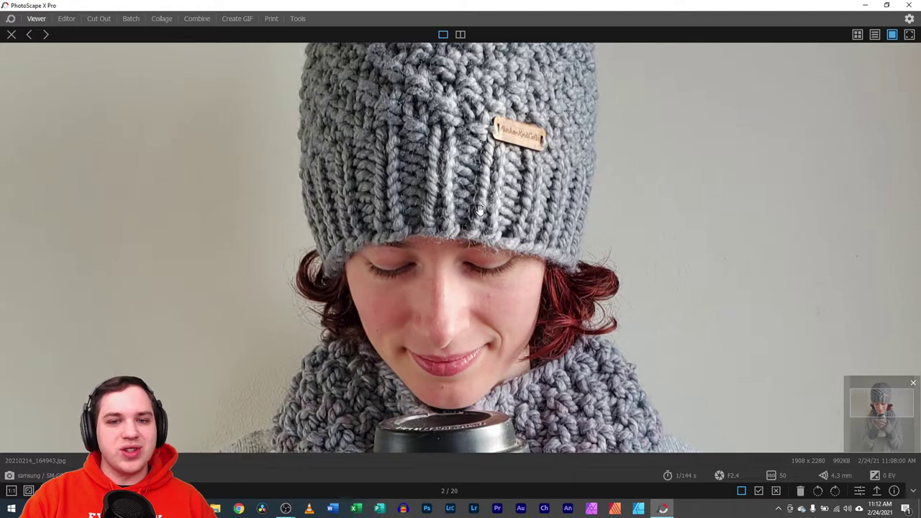
{"action": "scroll", "coordinate": [480, 209], "scroll_direction": "down", "scroll_amount": 5}
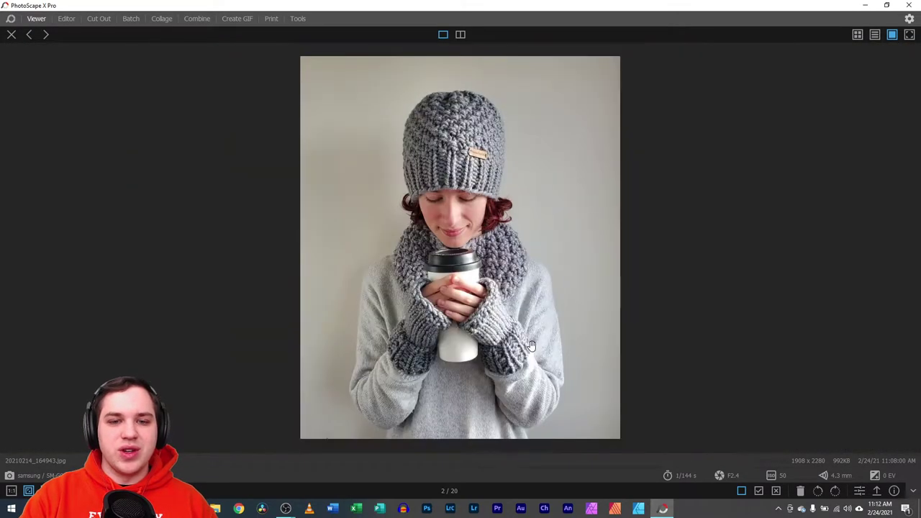
- Move on to the fourth photo and pan the enlarged view toward the hat badge
{"action": "left_click", "coordinate": [913, 273]}
{"action": "left_click", "coordinate": [912, 272]}
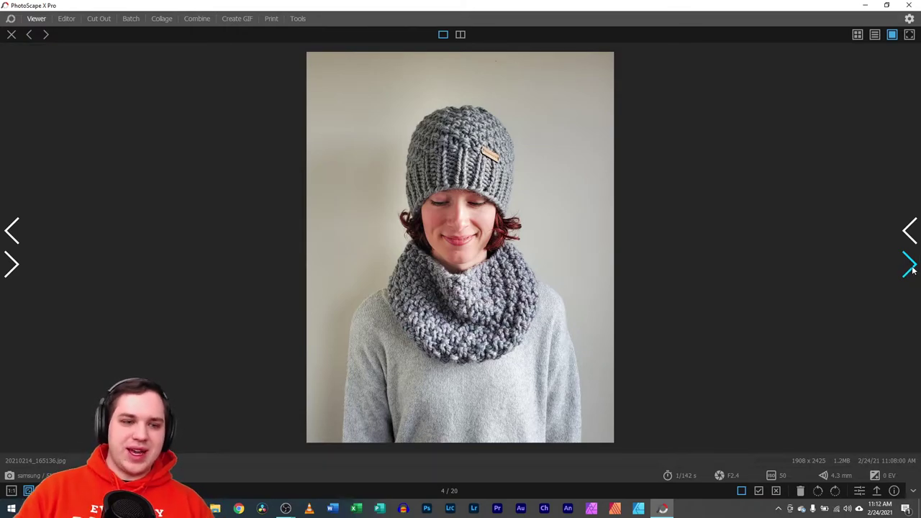
{"action": "scroll", "coordinate": [333, 226], "scroll_direction": "up", "scroll_amount": 5}
{"action": "left_click_drag", "start_coordinate": [534, 96], "coordinate": [469, 396]}
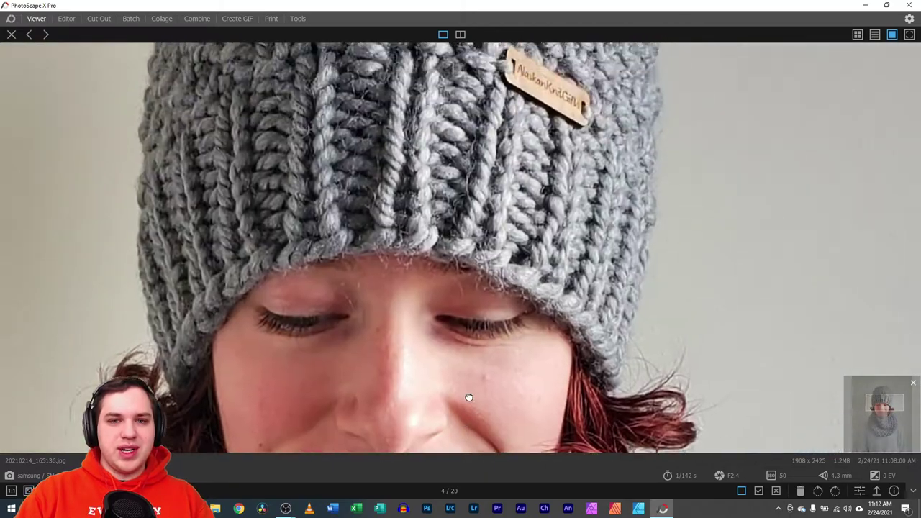
{"action": "scroll", "coordinate": [320, 206], "scroll_direction": "up", "scroll_amount": 2}
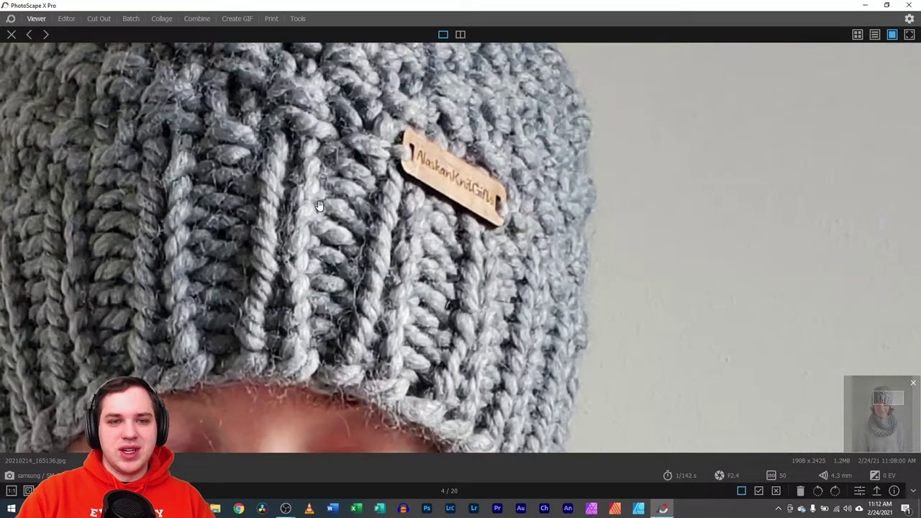
{"action": "scroll", "coordinate": [165, 146], "scroll_direction": "down", "scroll_amount": 2}
{"action": "scroll", "coordinate": [314, 216], "scroll_direction": "up", "scroll_amount": 2}
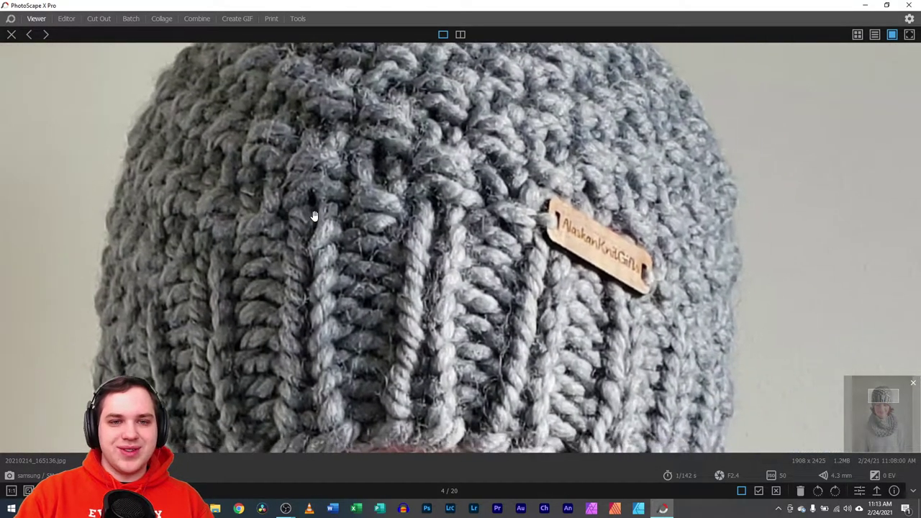
{"action": "scroll", "coordinate": [392, 216], "scroll_direction": "down", "scroll_amount": 5}
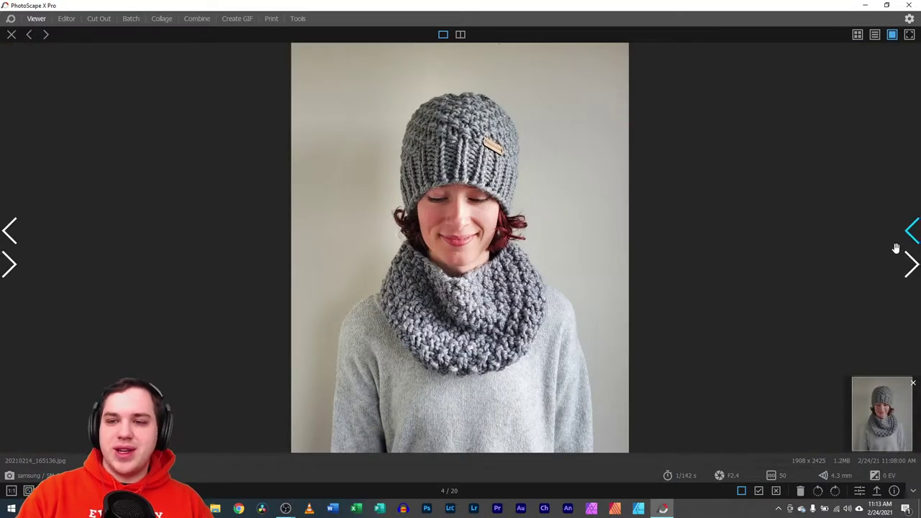
- Page forward through the photos to 14/20, the pom-pom hat shot
{"action": "left_click", "coordinate": [911, 265]}
{"action": "left_click", "coordinate": [914, 266]}
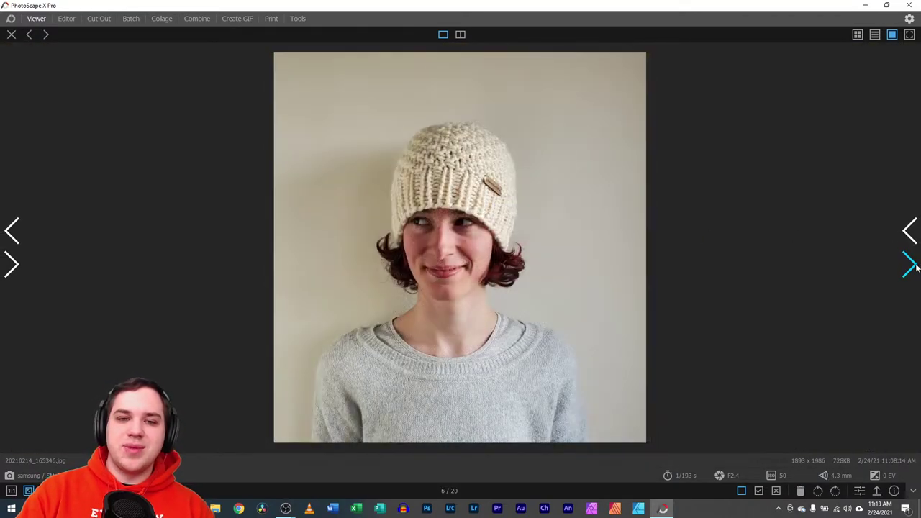
{"action": "left_click", "coordinate": [913, 265]}
{"action": "left_click", "coordinate": [912, 265]}
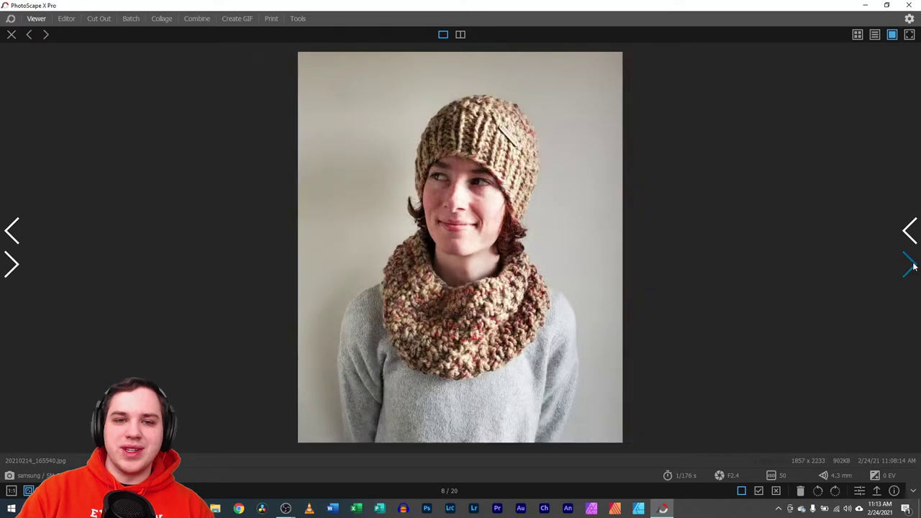
{"action": "left_click", "coordinate": [910, 265]}
{"action": "left_click", "coordinate": [911, 264]}
{"action": "left_click", "coordinate": [911, 265]}
{"action": "left_click", "coordinate": [911, 265]}
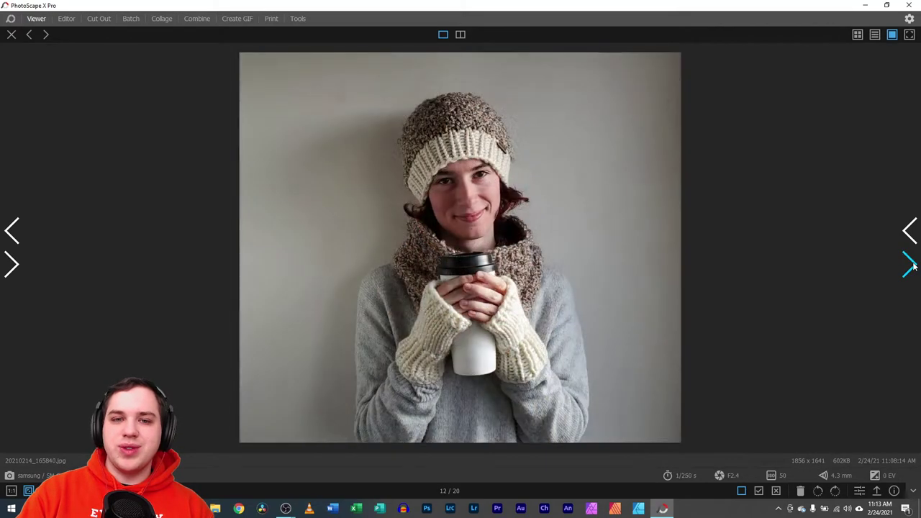
{"action": "left_click", "coordinate": [911, 264]}
{"action": "left_click", "coordinate": [911, 265]}
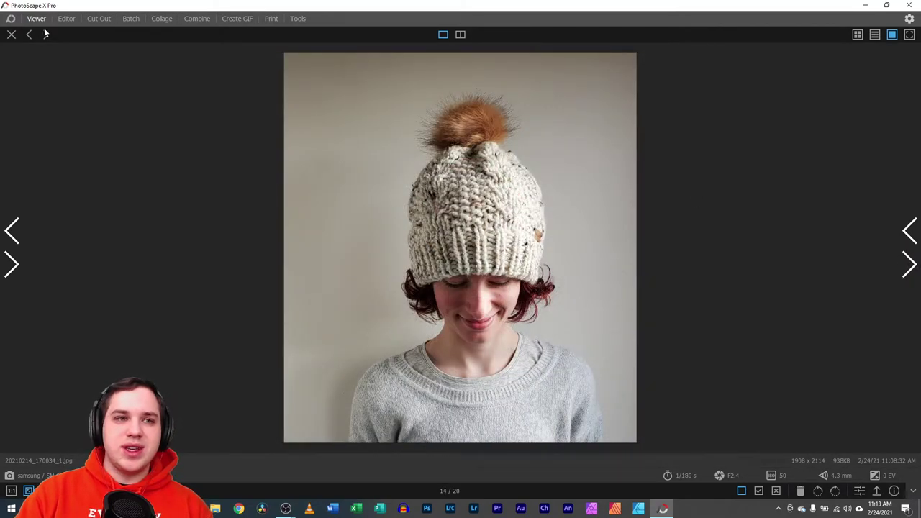
- Leave the single-photo view and scroll the thumbnail grid of all 20 photos
{"action": "left_click", "coordinate": [11, 35]}
{"action": "scroll", "coordinate": [300, 169], "scroll_direction": "up", "scroll_amount": 3}
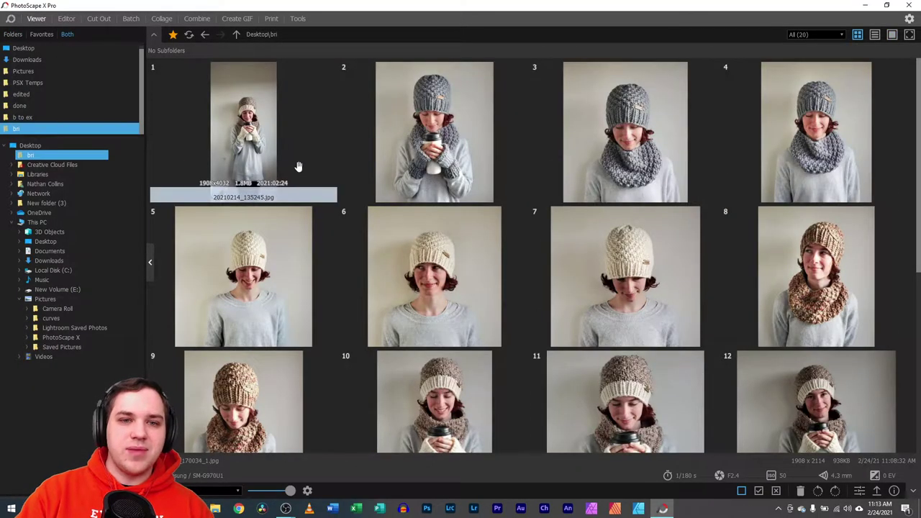
{"action": "scroll", "coordinate": [453, 219], "scroll_direction": "down", "scroll_amount": 3}
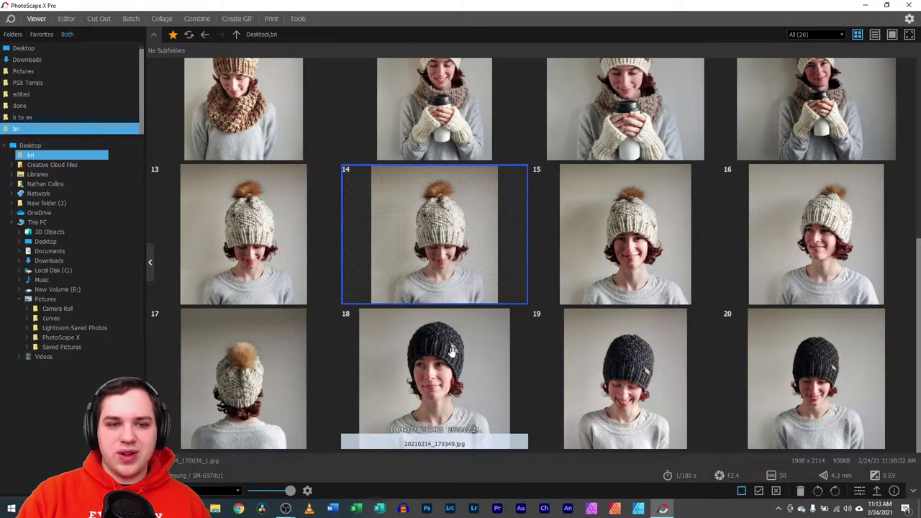
{"action": "scroll", "coordinate": [455, 360], "scroll_direction": "up", "scroll_amount": 3}
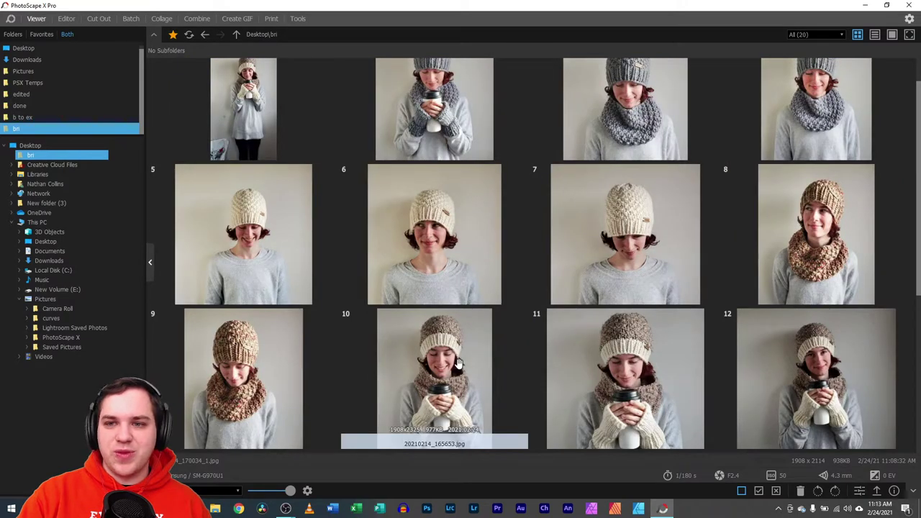
{"action": "scroll", "coordinate": [457, 363], "scroll_direction": "up", "scroll_amount": 1}
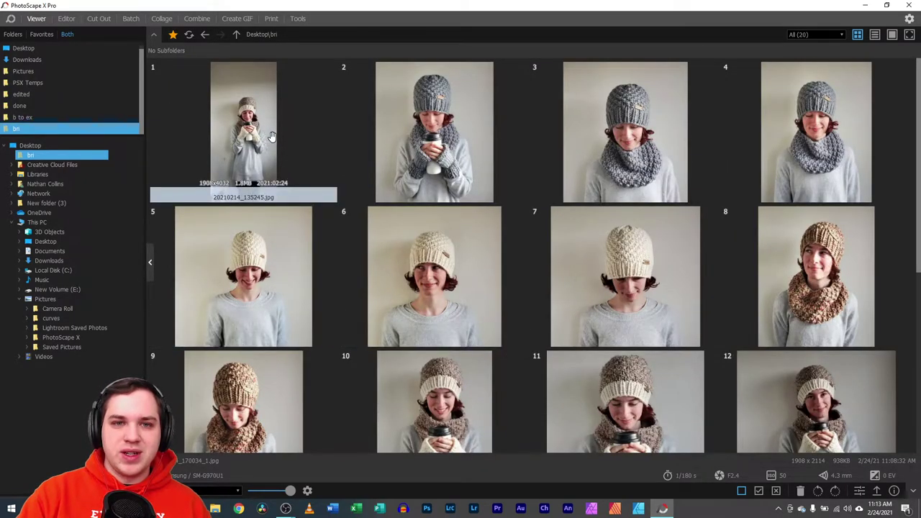
- Browse back and forth in the Viewer, ending on photo 2/20, 20210214_164943.jpg
{"action": "double_click", "coordinate": [446, 139]}
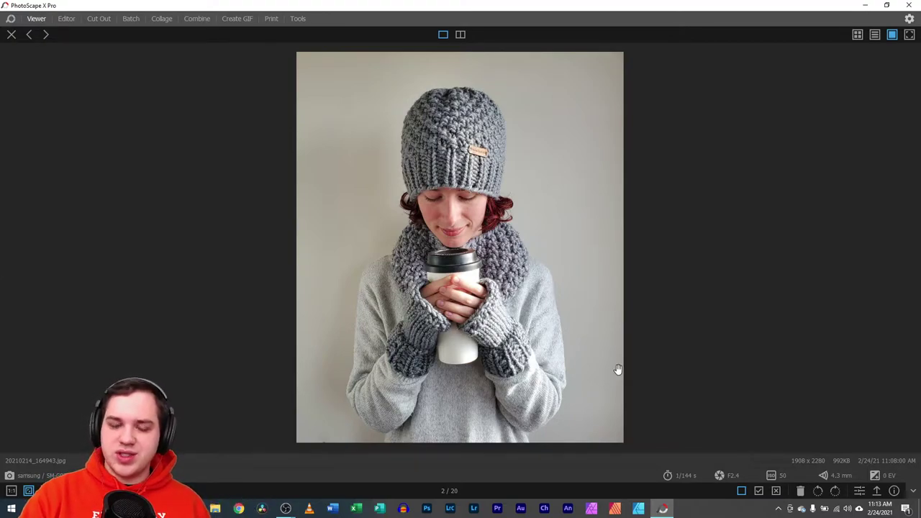
{"action": "left_click", "coordinate": [909, 264]}
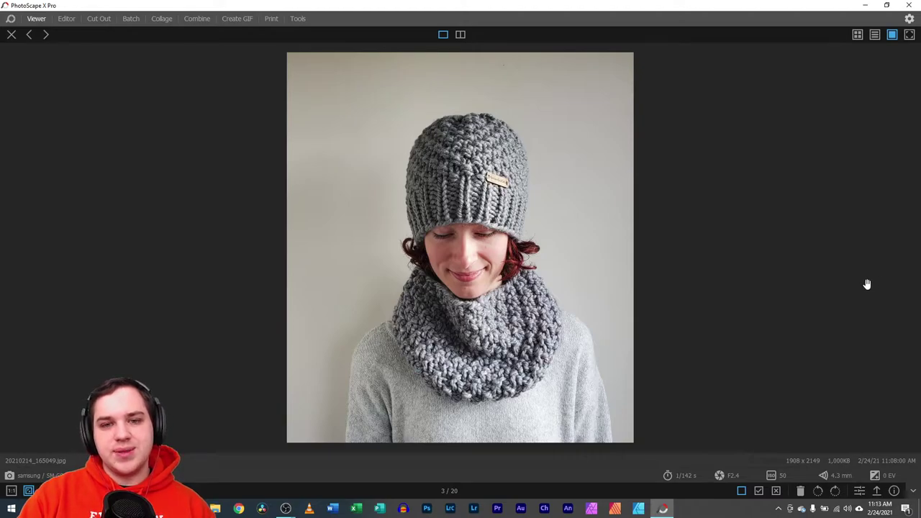
{"action": "left_click", "coordinate": [910, 266]}
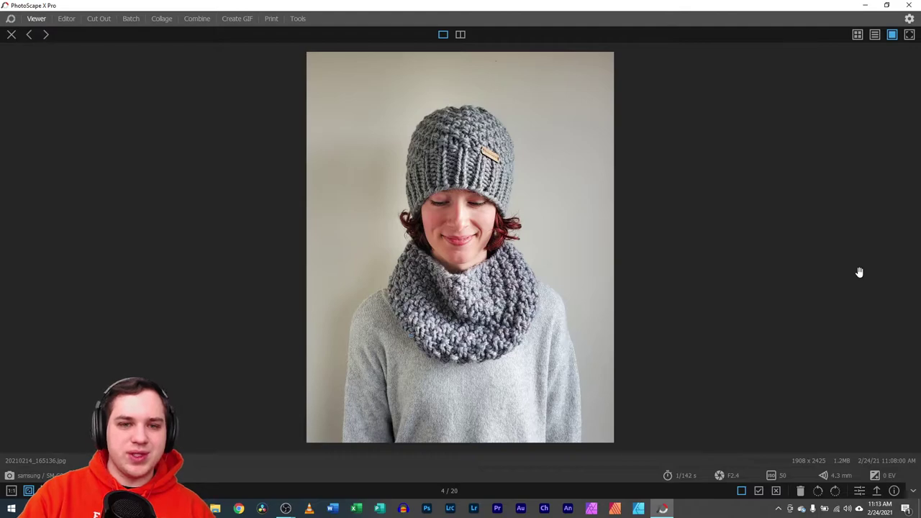
{"action": "left_click", "coordinate": [14, 236]}
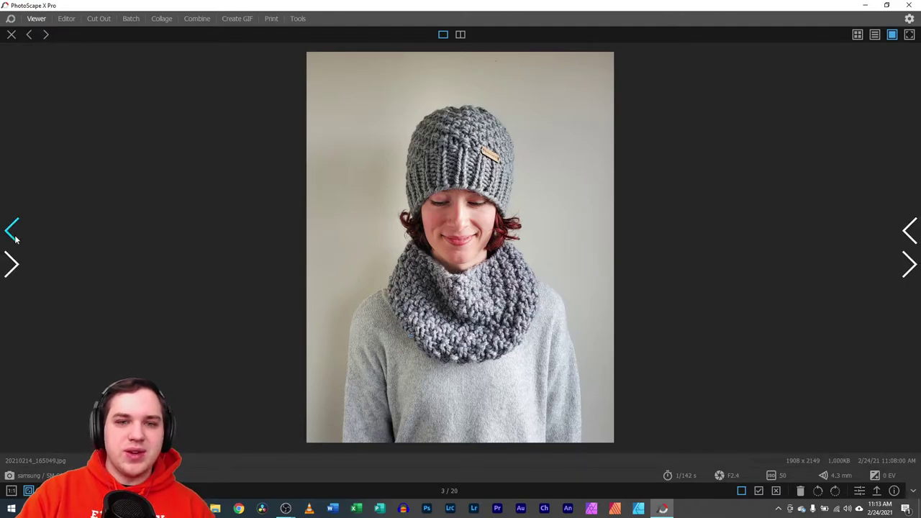
{"action": "left_click", "coordinate": [13, 236]}
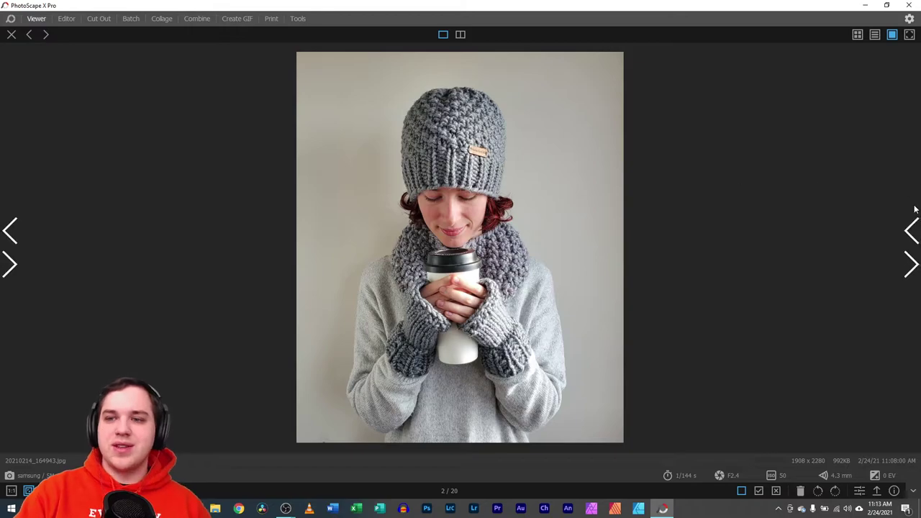
{"action": "left_click", "coordinate": [908, 266]}
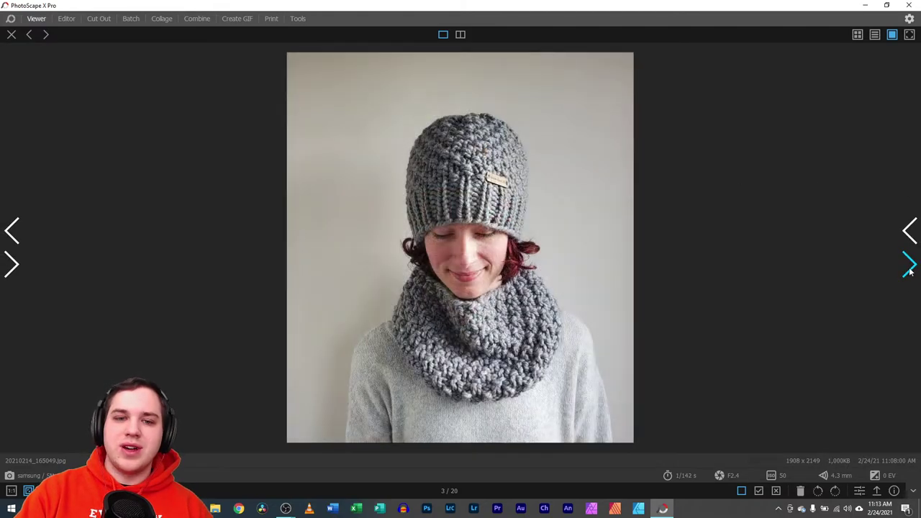
{"action": "left_click", "coordinate": [11, 230]}
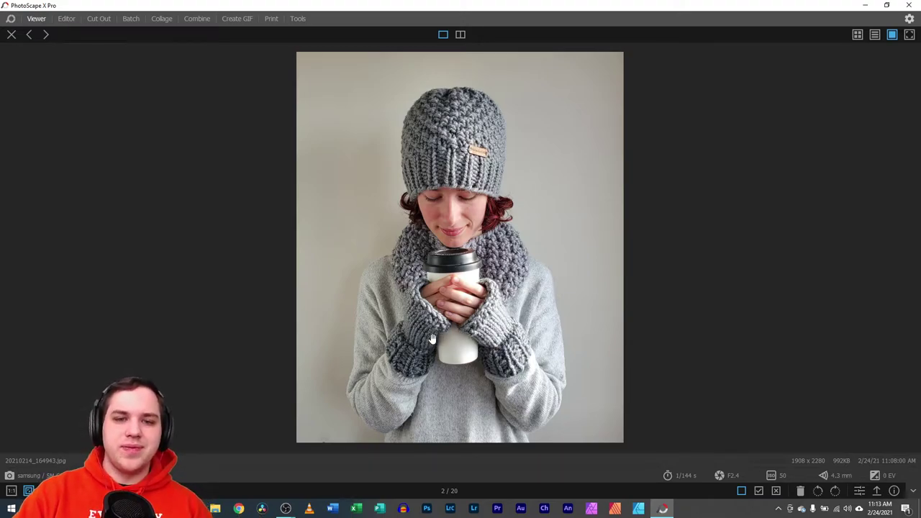
{"action": "mouse_move", "coordinate": [909, 267]}
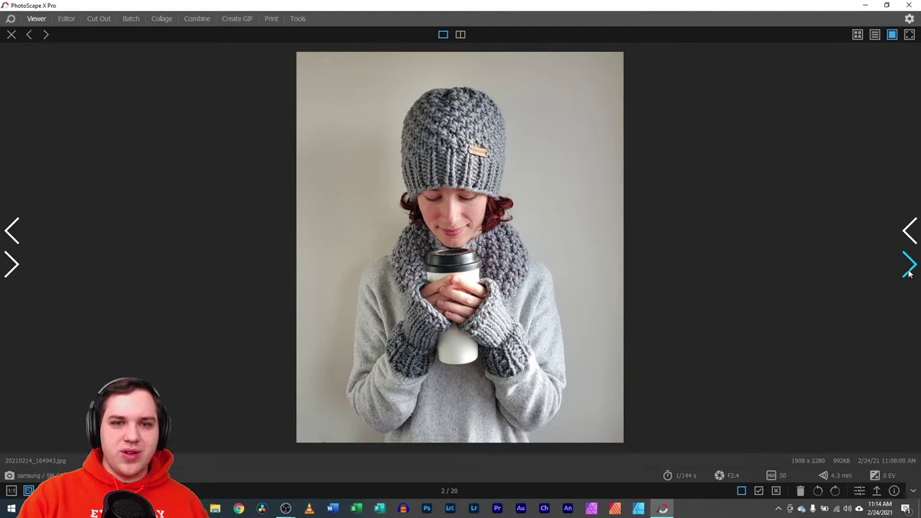
{"action": "left_click", "coordinate": [908, 267]}
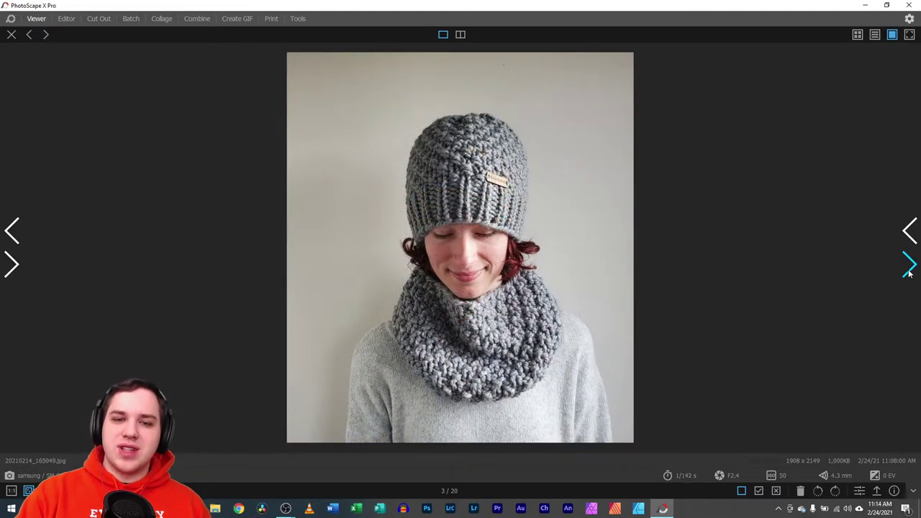
{"action": "left_click", "coordinate": [910, 268]}
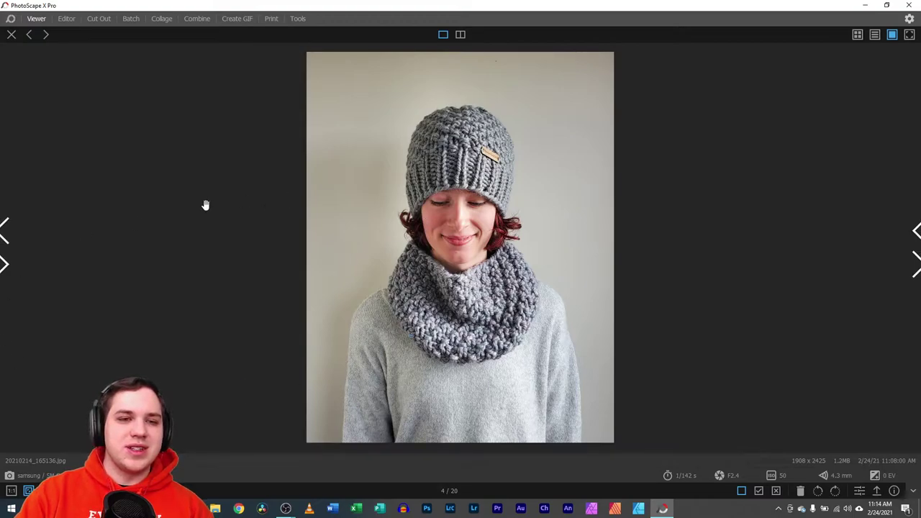
{"action": "left_click", "coordinate": [11, 232]}
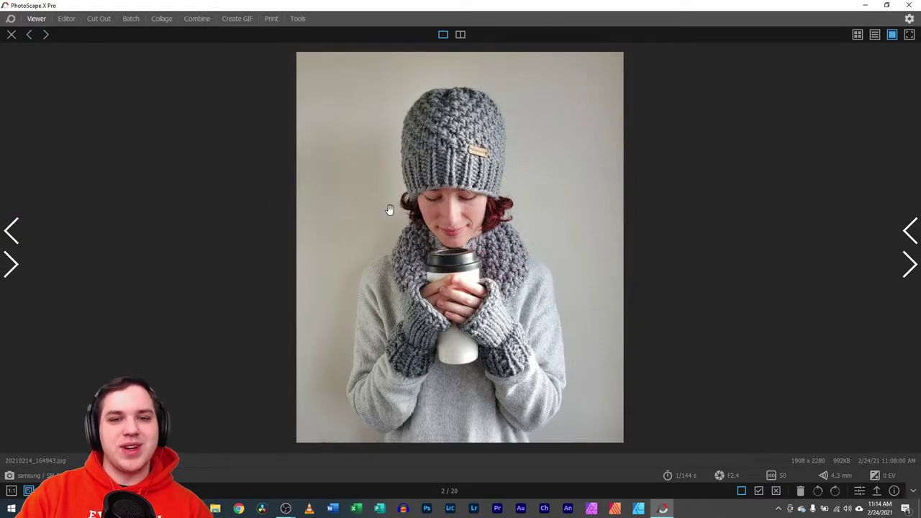
- Open the coffee-cup photo in the Editor and try Original and 3 x 4 crop boxes
{"action": "left_click", "coordinate": [859, 490]}
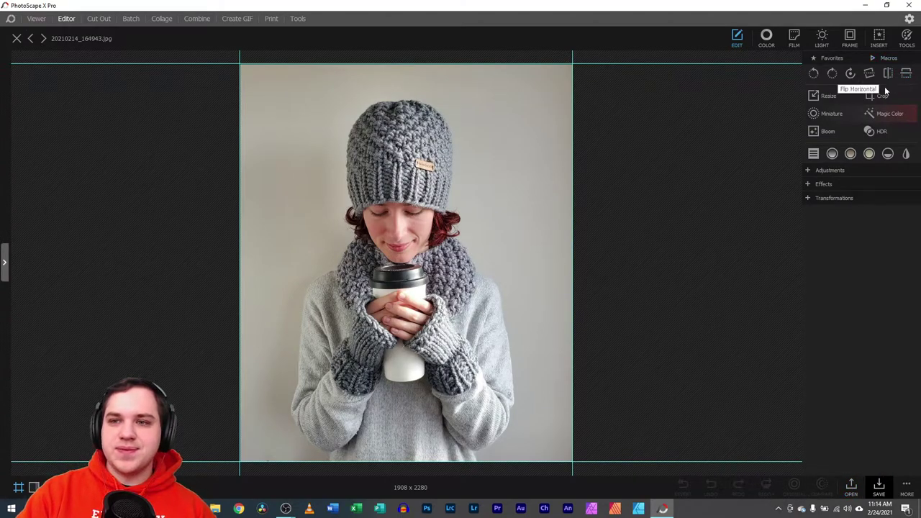
{"action": "left_click", "coordinate": [876, 98]}
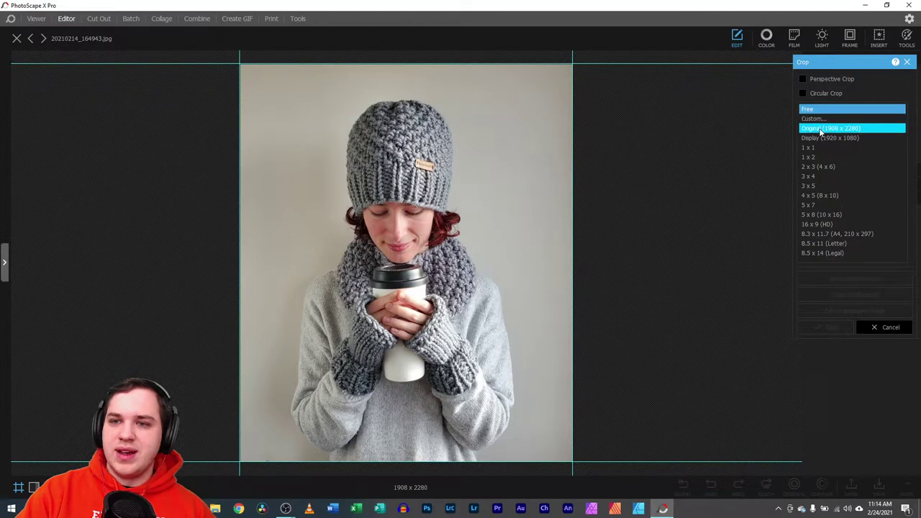
{"action": "left_click", "coordinate": [820, 129]}
{"action": "left_click_drag", "start_coordinate": [223, 55], "coordinate": [568, 339]}
{"action": "left_click", "coordinate": [835, 176]}
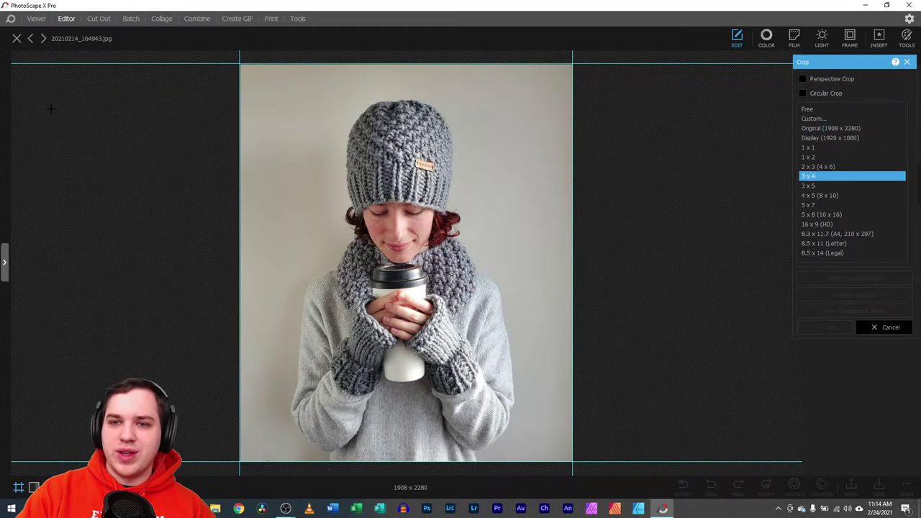
{"action": "left_click_drag", "start_coordinate": [242, 58], "coordinate": [689, 514]}
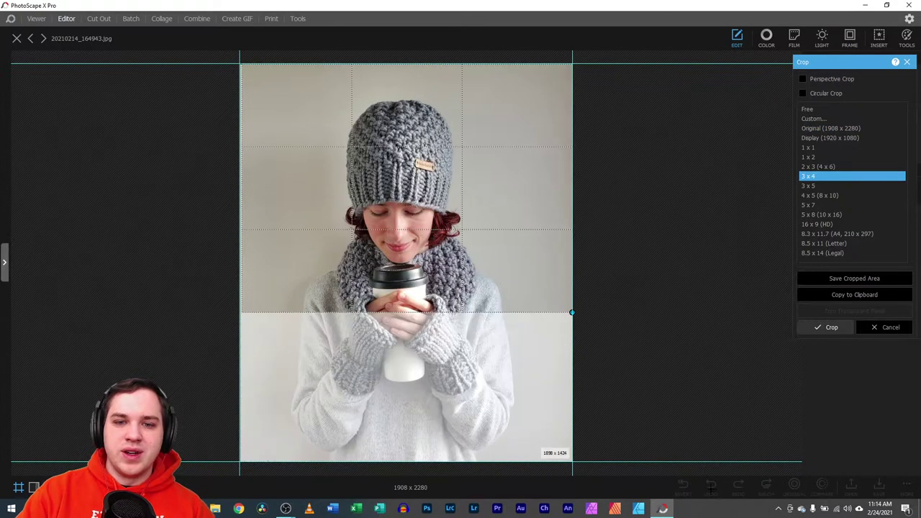
{"action": "left_click_drag", "start_coordinate": [379, 240], "coordinate": [382, 219]}
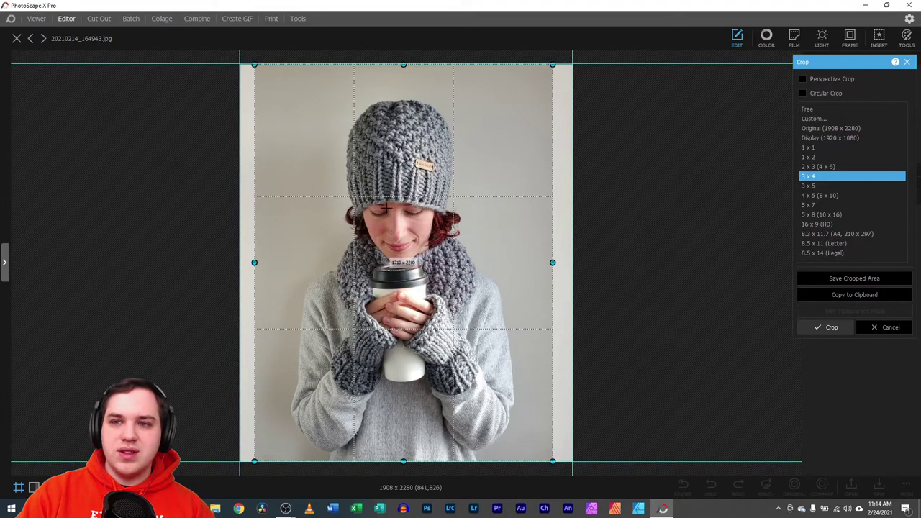
- Try 3 x 5, 2 x 3 and 4 x 5 crop boxes, then clear them
{"action": "left_click", "coordinate": [885, 186]}
{"action": "left_click_drag", "start_coordinate": [231, 61], "coordinate": [568, 305]}
{"action": "left_click", "coordinate": [813, 166]}
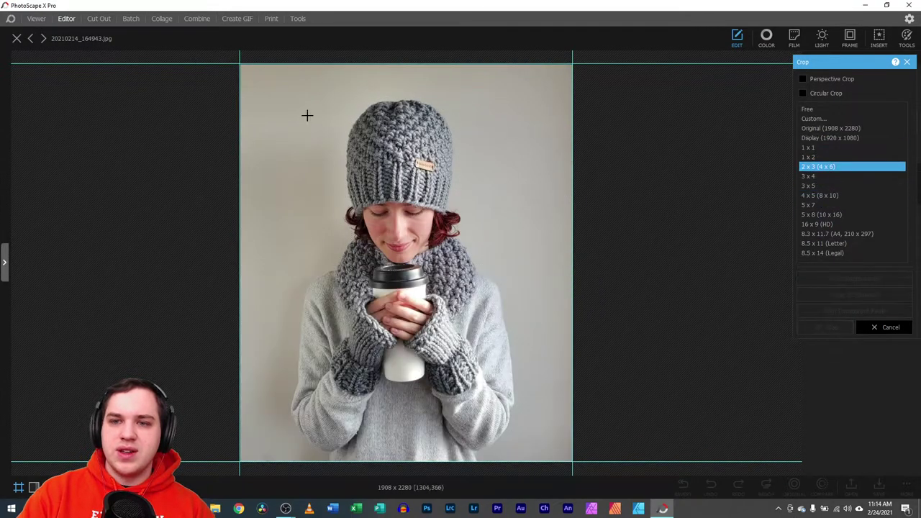
{"action": "left_click_drag", "start_coordinate": [232, 61], "coordinate": [574, 475]}
{"action": "left_click", "coordinate": [618, 207]}
{"action": "left_click_drag", "start_coordinate": [573, 64], "coordinate": [307, 461]}
{"action": "left_click", "coordinate": [819, 195]}
{"action": "left_click_drag", "start_coordinate": [239, 64], "coordinate": [748, 478]}
{"action": "left_click", "coordinate": [856, 195]}
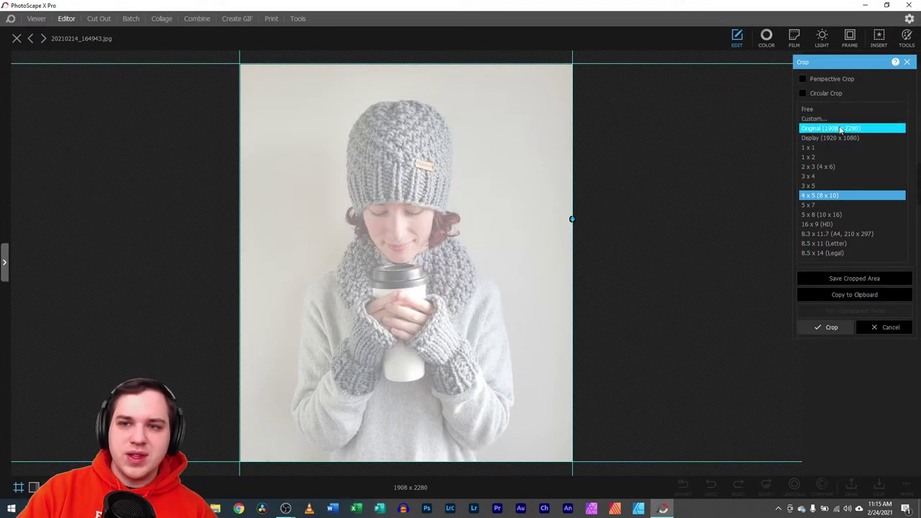
- Crop with the Original ratio, tightening 1908 x 2280 down to 1831 x 2188
{"action": "left_click", "coordinate": [836, 129]}
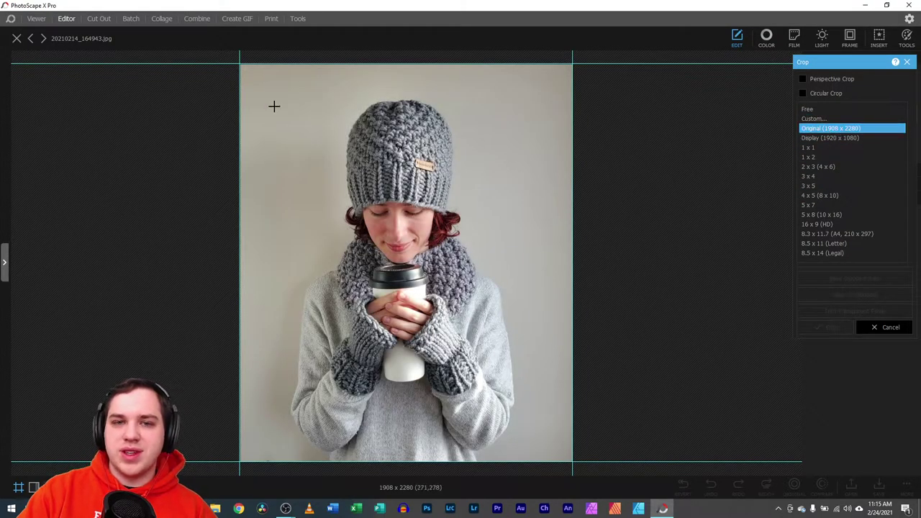
{"action": "left_click_drag", "start_coordinate": [239, 64], "coordinate": [588, 473]}
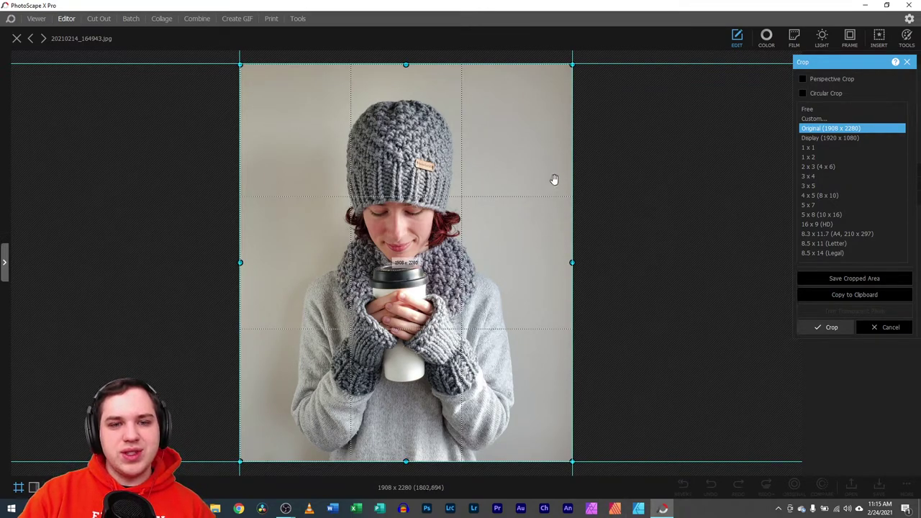
{"action": "mouse_move", "coordinate": [571, 66]}
{"action": "left_mouse_down"}
{"action": "mouse_move", "coordinate": [544, 83]}
{"action": "mouse_move", "coordinate": [572, 64]}
{"action": "left_mouse_up"}
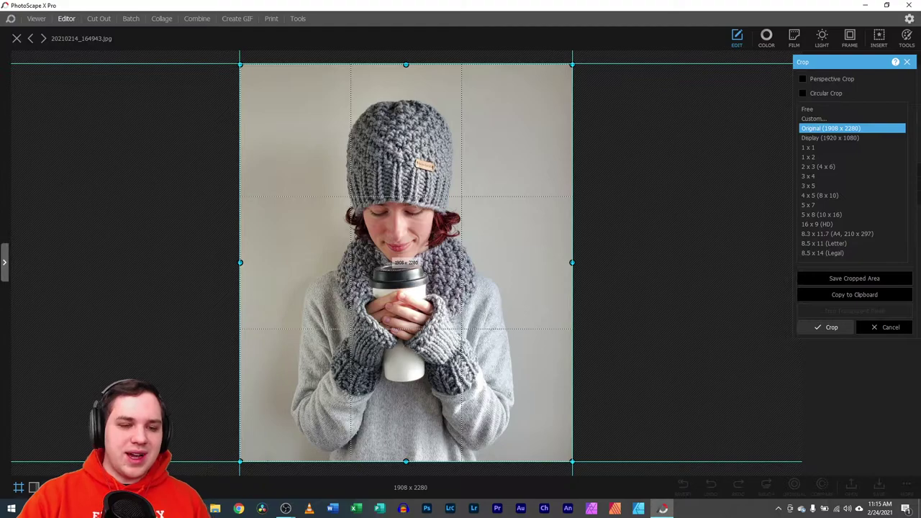
{"action": "scroll", "coordinate": [406, 262], "scroll_direction": "up", "scroll_amount": 2}
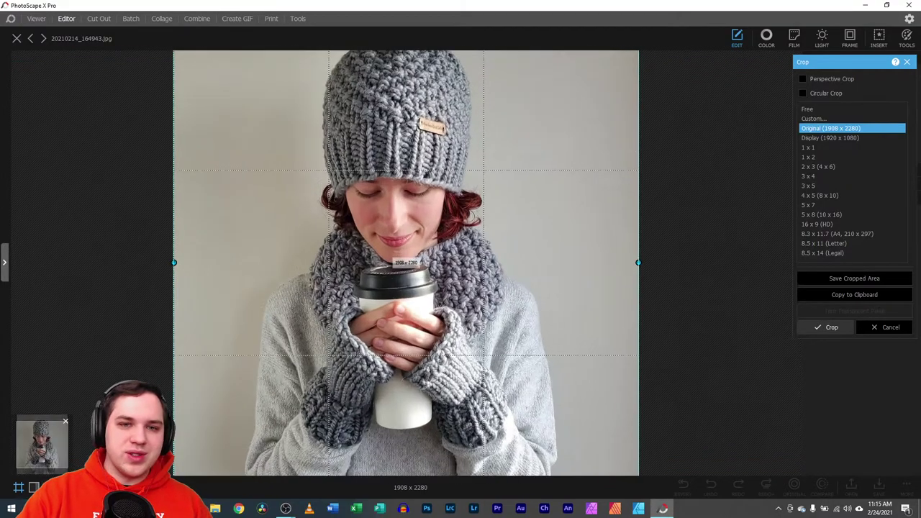
{"action": "scroll", "coordinate": [377, 248], "scroll_direction": "up", "scroll_amount": 1}
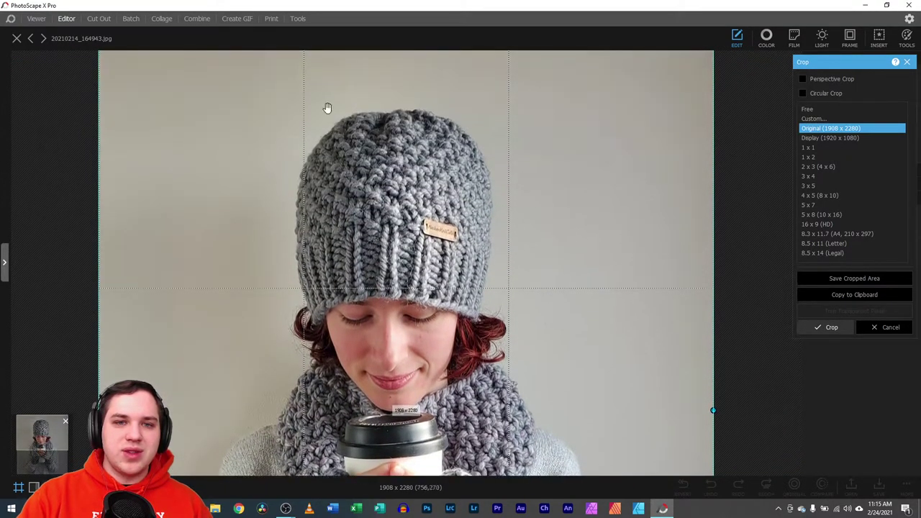
{"action": "scroll", "coordinate": [500, 268], "scroll_direction": "up", "scroll_amount": 1}
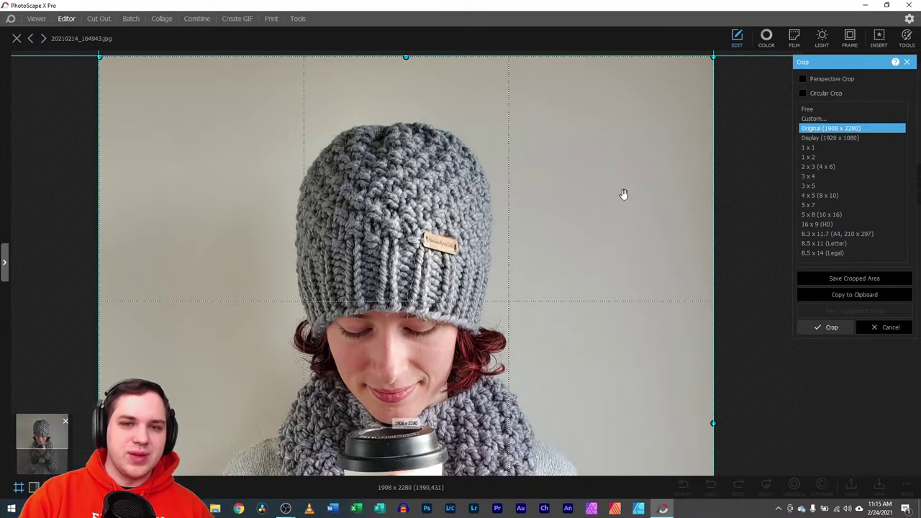
{"action": "left_click_drag", "start_coordinate": [713, 57], "coordinate": [688, 86]}
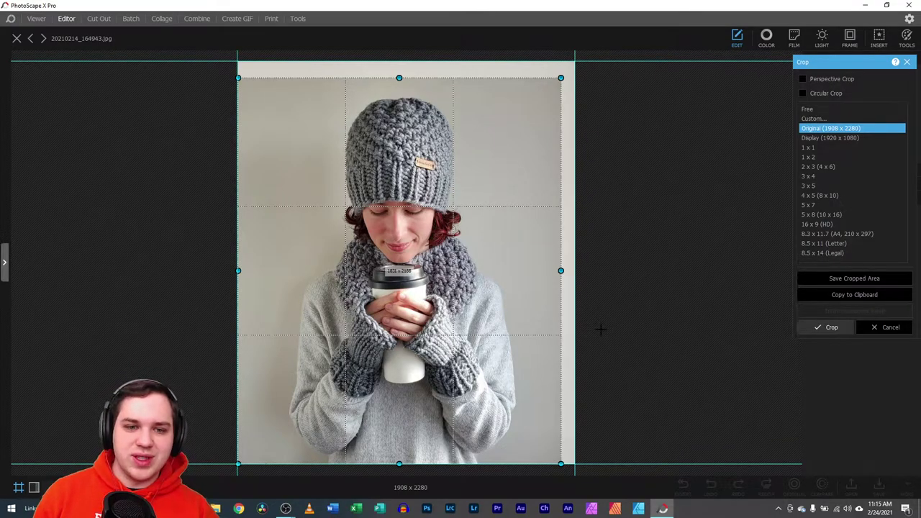
{"action": "key", "text": "Return"}
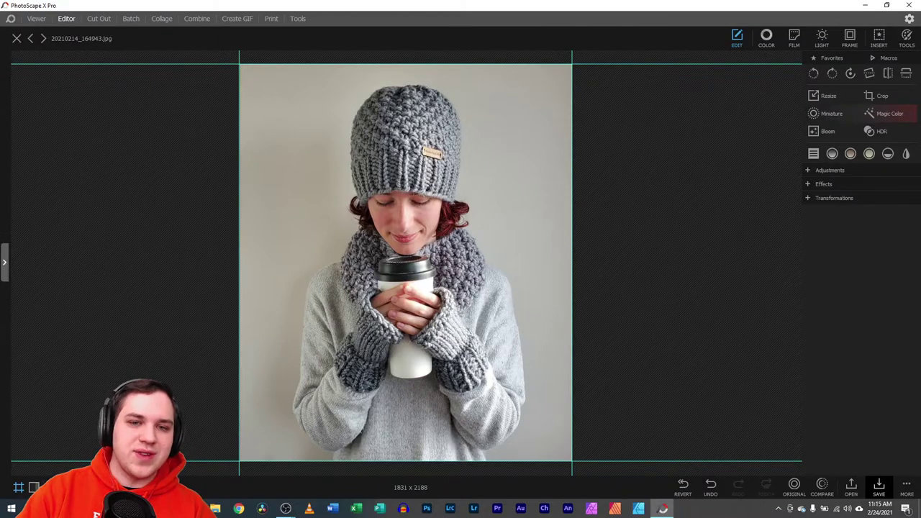
{"action": "scroll", "coordinate": [406, 244], "scroll_direction": "up", "scroll_amount": 3}
{"action": "scroll", "coordinate": [406, 245], "scroll_direction": "down", "scroll_amount": 3}
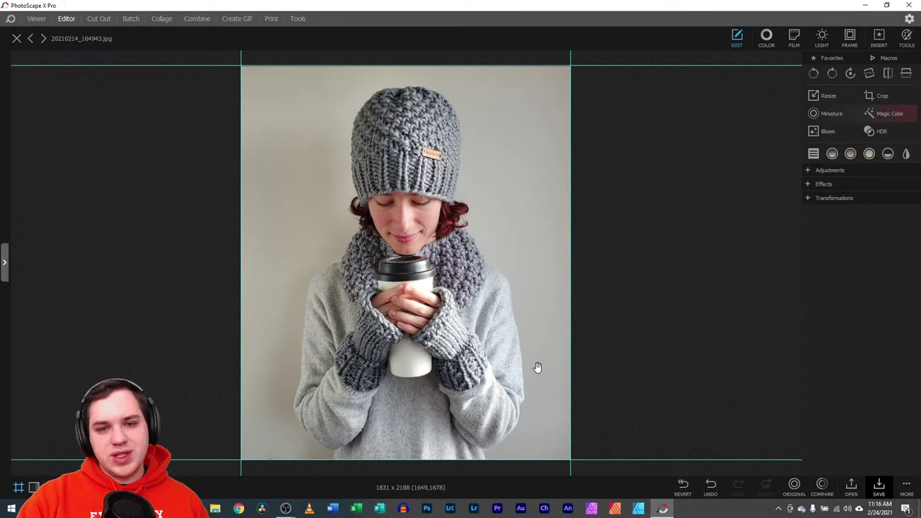
{"action": "left_click", "coordinate": [890, 115]}
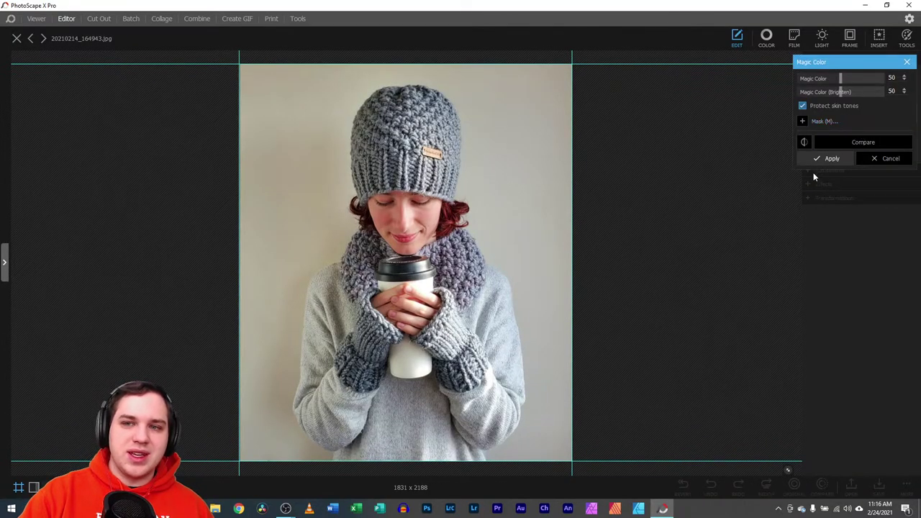
{"action": "left_click", "coordinate": [892, 164]}
{"action": "left_click", "coordinate": [766, 38]}
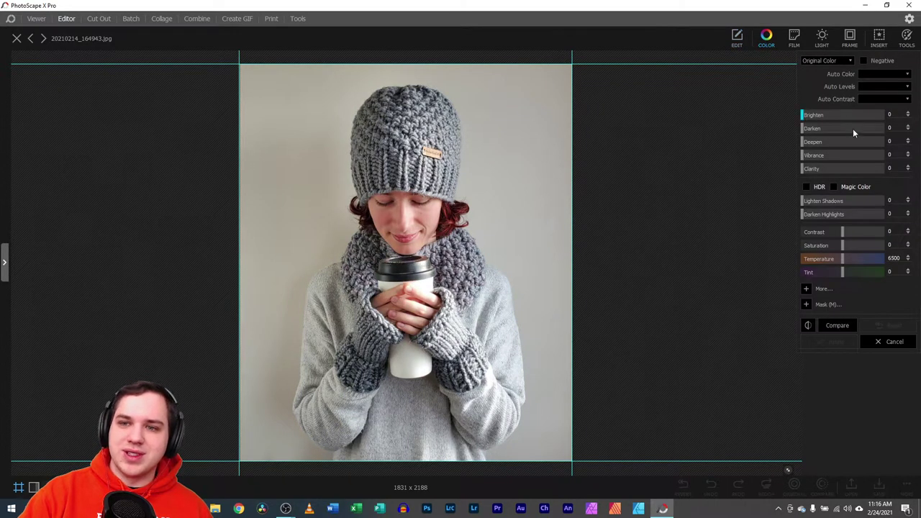
{"action": "left_click", "coordinate": [806, 187]}
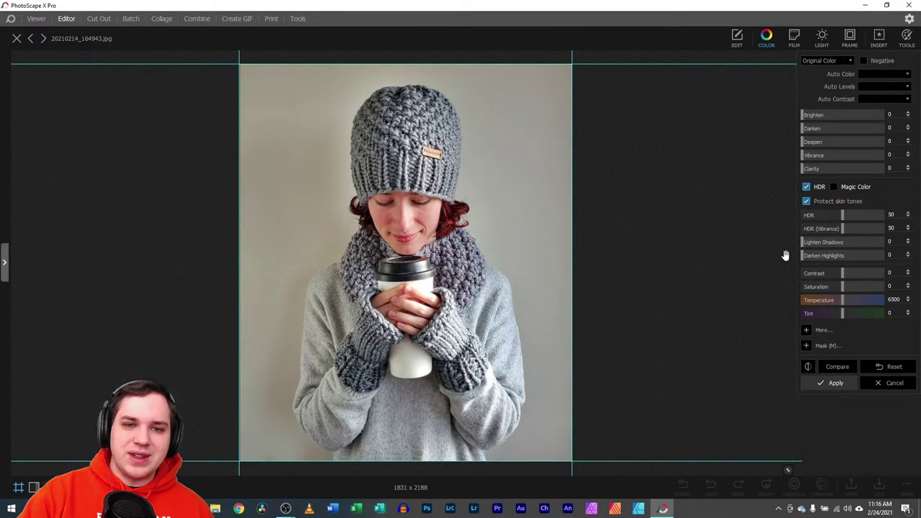
{"action": "left_click", "coordinate": [837, 367]}
{"action": "left_click", "coordinate": [839, 367]}
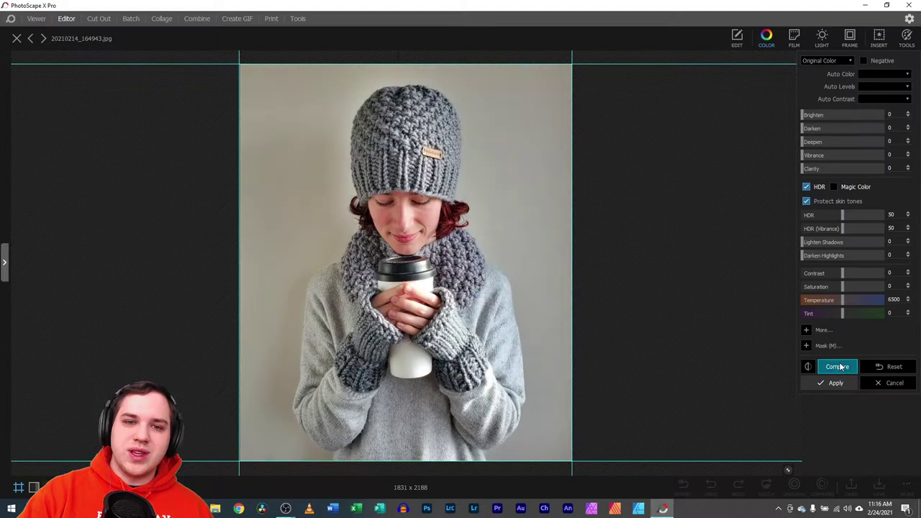
{"action": "left_click", "coordinate": [839, 367]}
{"action": "left_click", "coordinate": [839, 367]}
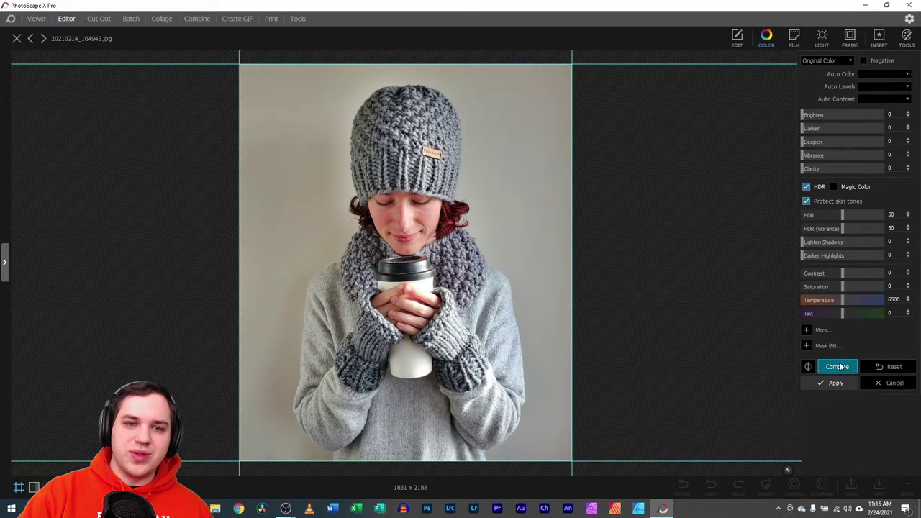
{"action": "left_click", "coordinate": [892, 383]}
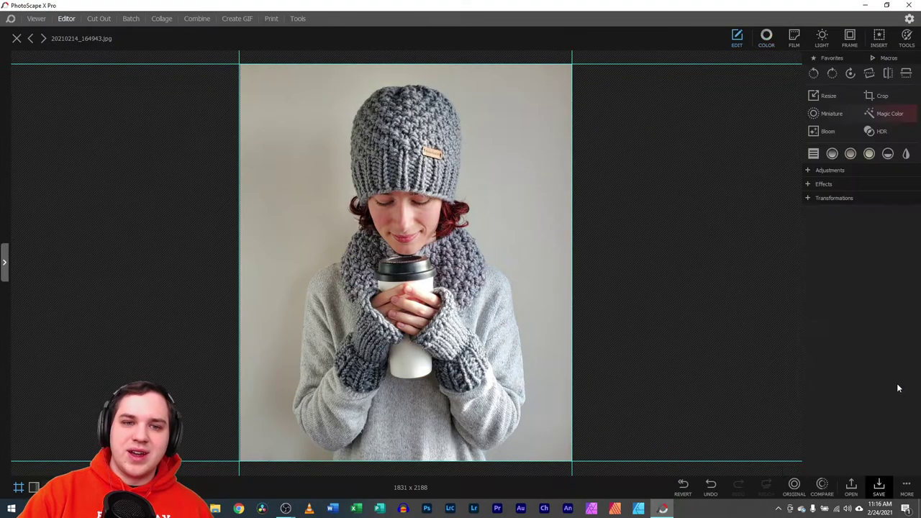
- Brighten the photo in the Color settings and compare it with the original
{"action": "left_click", "coordinate": [811, 171]}
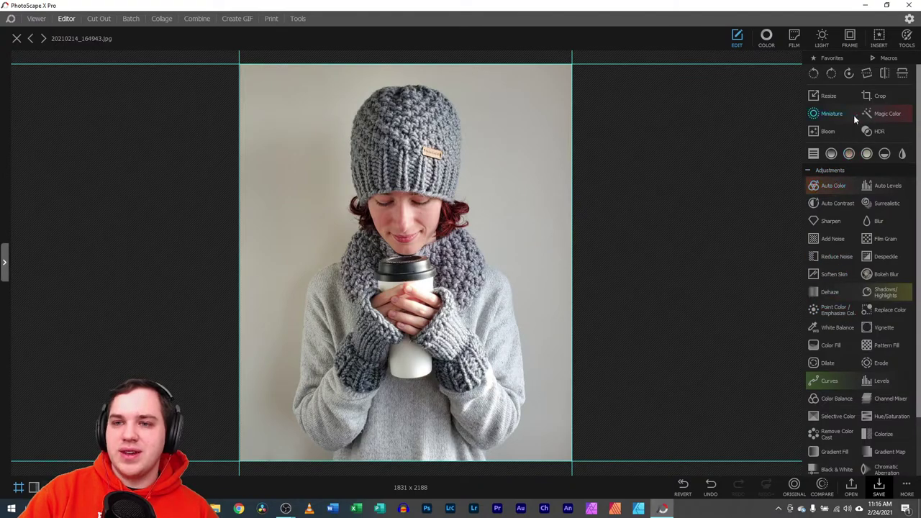
{"action": "left_click", "coordinate": [769, 37]}
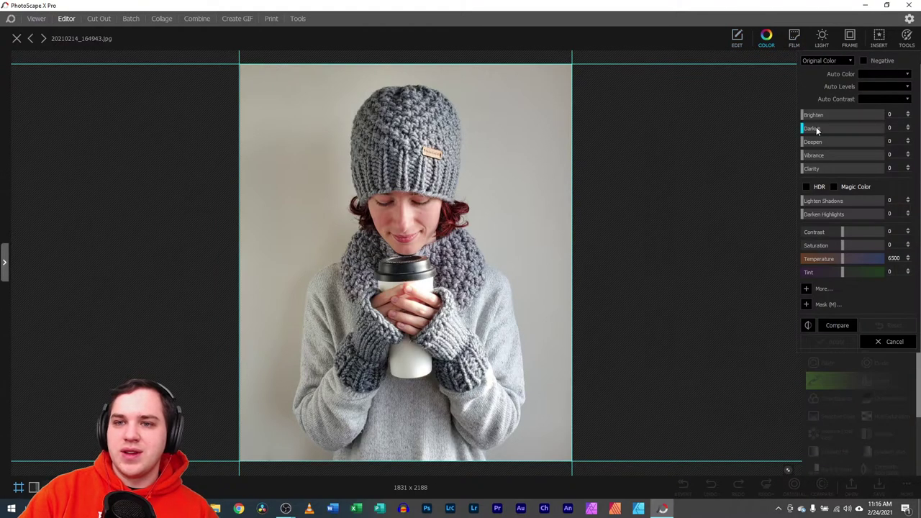
{"action": "left_click_drag", "start_coordinate": [805, 117], "coordinate": [835, 154]}
{"action": "left_click", "coordinate": [854, 327]}
{"action": "left_click", "coordinate": [851, 327]}
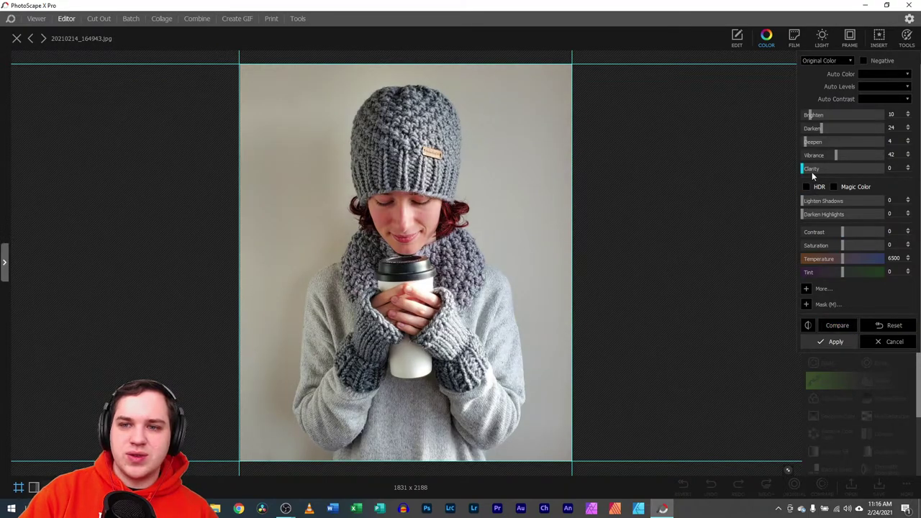
- Try a Clarity boost, remove it, then nudge Clarity up slightly
{"action": "left_click_drag", "start_coordinate": [809, 169], "coordinate": [825, 170]}
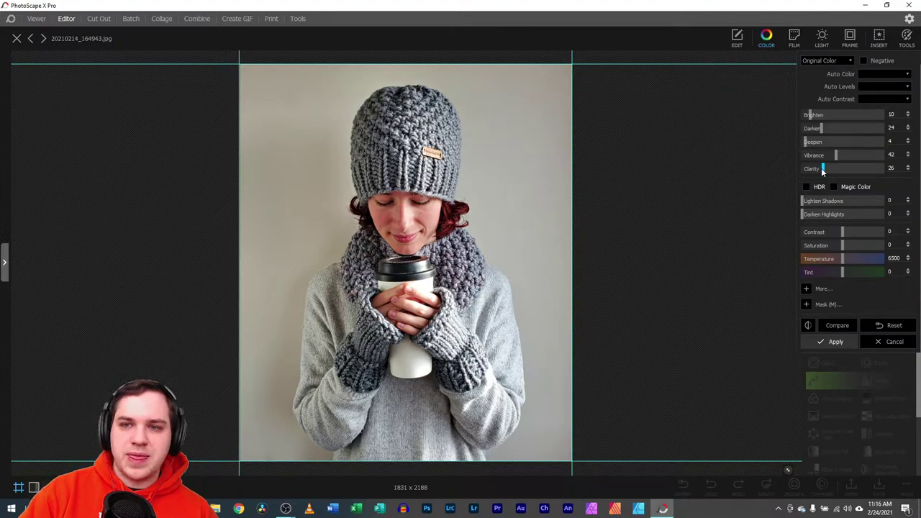
{"action": "left_click_drag", "start_coordinate": [884, 169], "coordinate": [814, 170]}
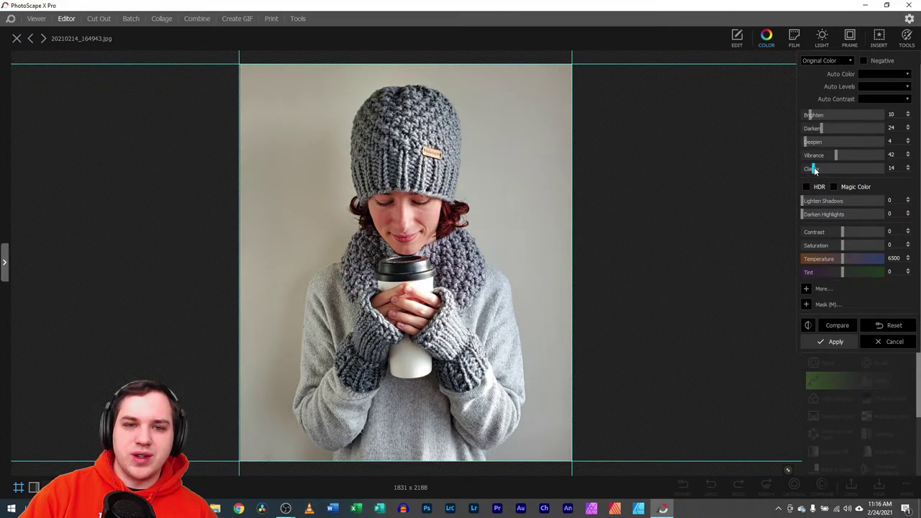
{"action": "scroll", "coordinate": [154, 419], "scroll_direction": "up", "scroll_amount": 2}
{"action": "scroll", "coordinate": [238, 320], "scroll_direction": "up", "scroll_amount": 3}
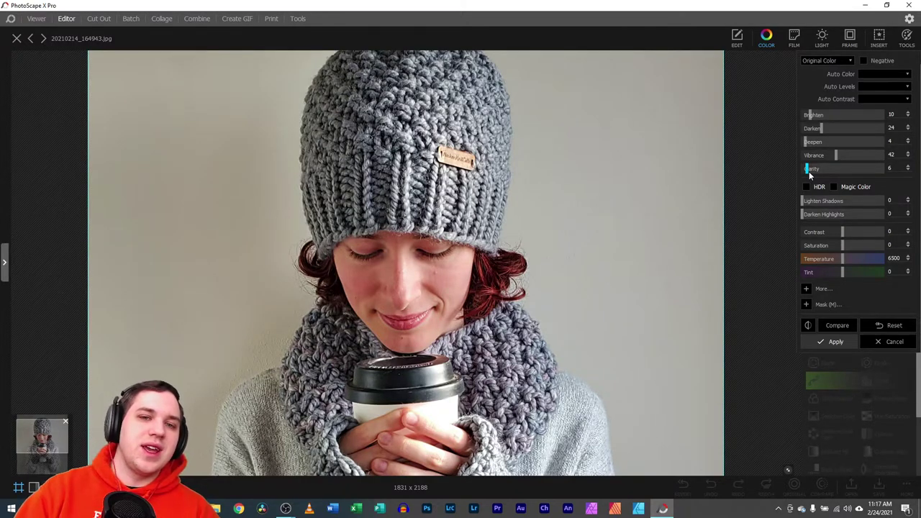
{"action": "scroll", "coordinate": [680, 261], "scroll_direction": "down", "scroll_amount": 5}
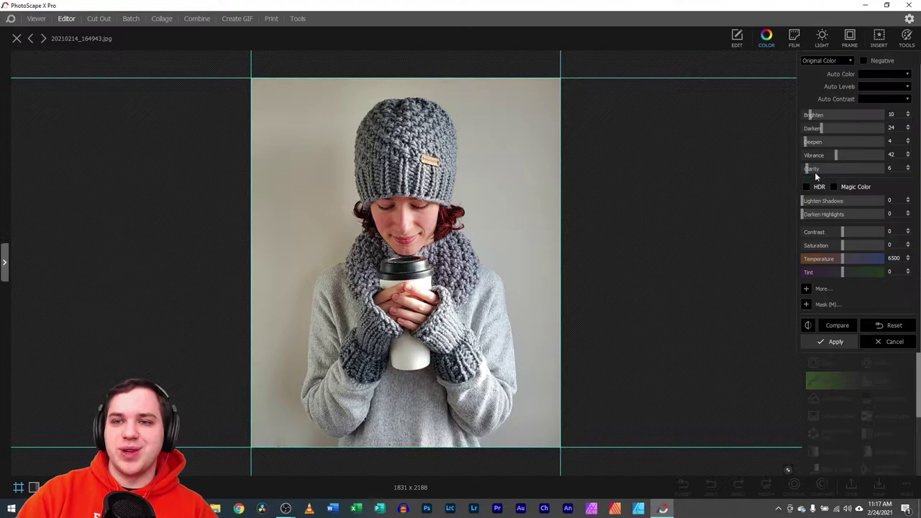
{"action": "left_click", "coordinate": [815, 168]}
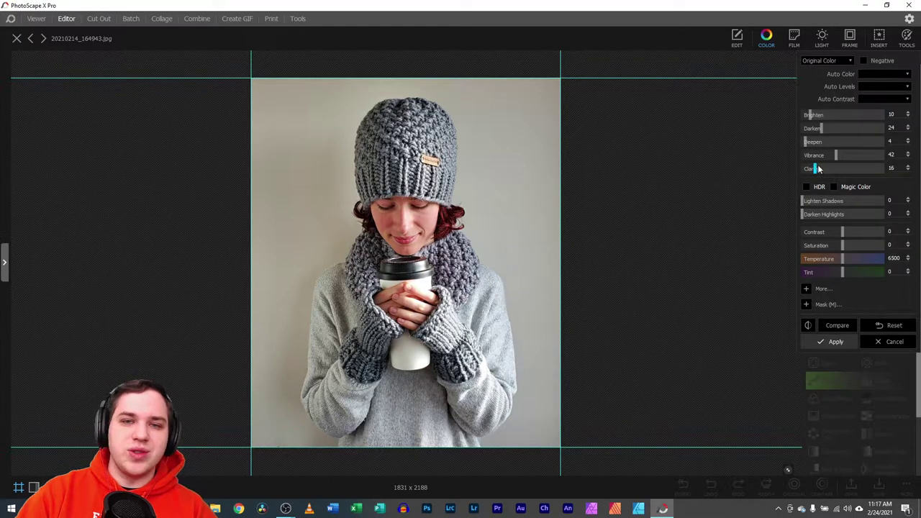
- Set Clarity to 4 and flip between the edited and original photo
{"action": "left_click", "coordinate": [849, 328]}
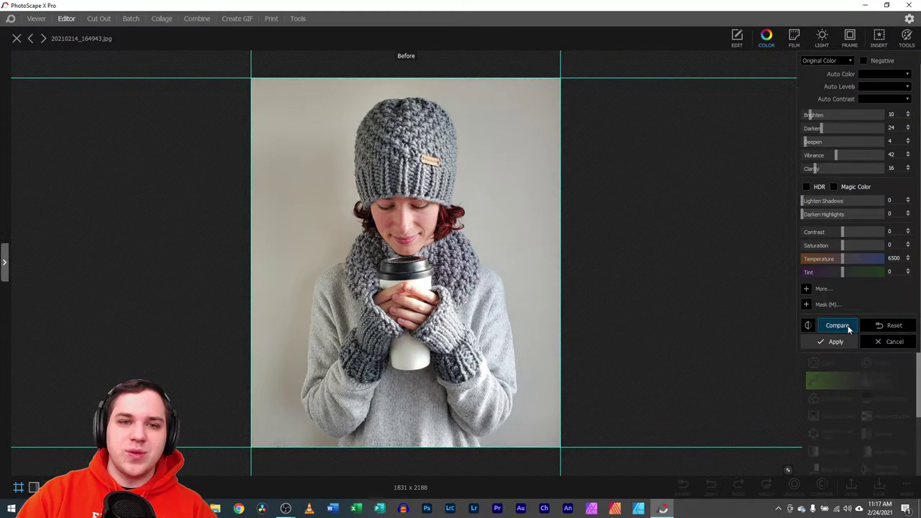
{"action": "left_click", "coordinate": [849, 328]}
{"action": "left_click", "coordinate": [849, 328]}
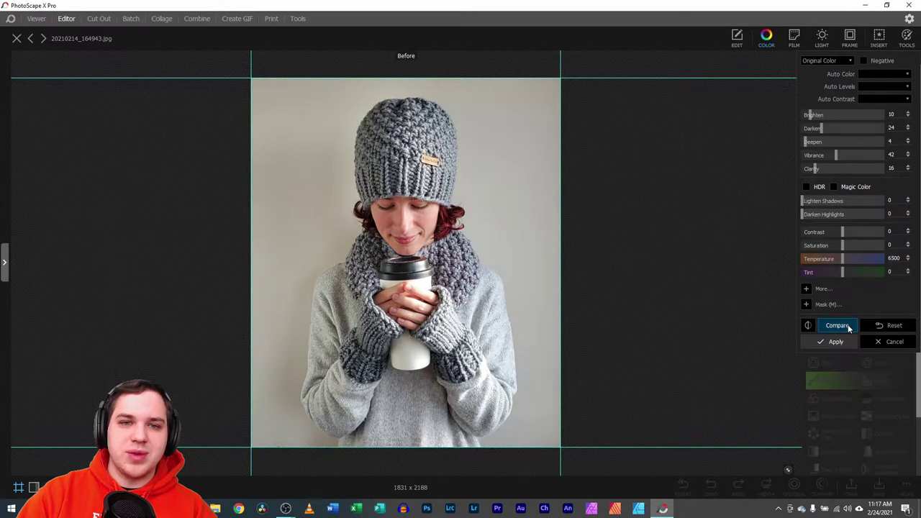
{"action": "left_click_drag", "start_coordinate": [813, 170], "coordinate": [806, 170]}
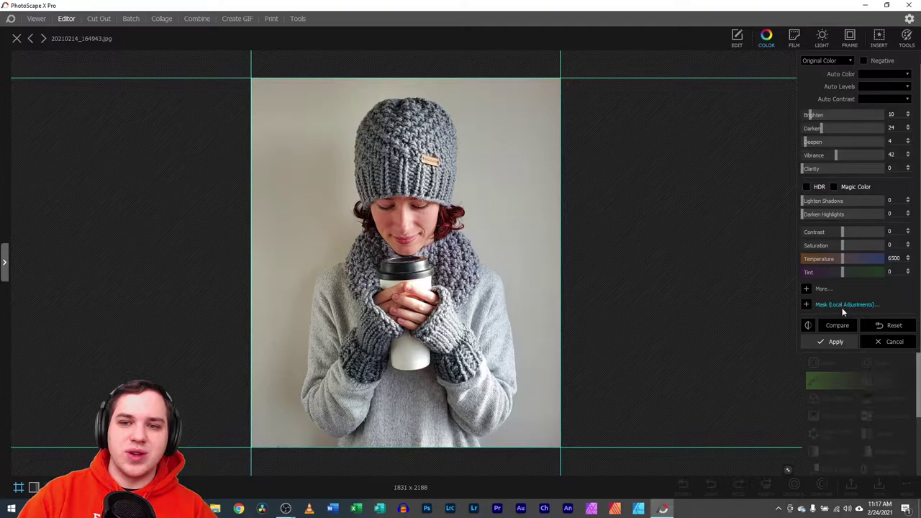
{"action": "left_click", "coordinate": [833, 327]}
{"action": "left_click", "coordinate": [834, 328]}
{"action": "left_click", "coordinate": [835, 327]}
{"action": "left_click", "coordinate": [835, 327]}
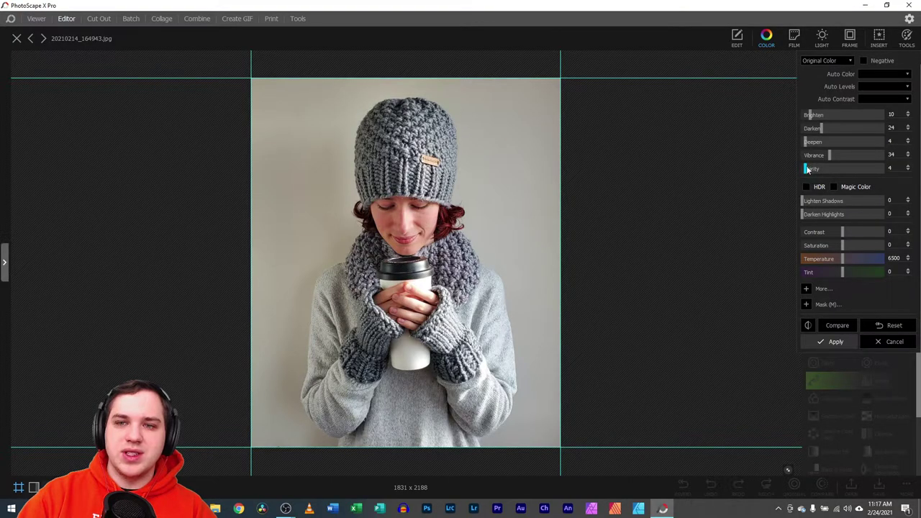
- Expand the More... colour sliders, Exposure through Vivid, and scroll through them
{"action": "left_click", "coordinate": [806, 289]}
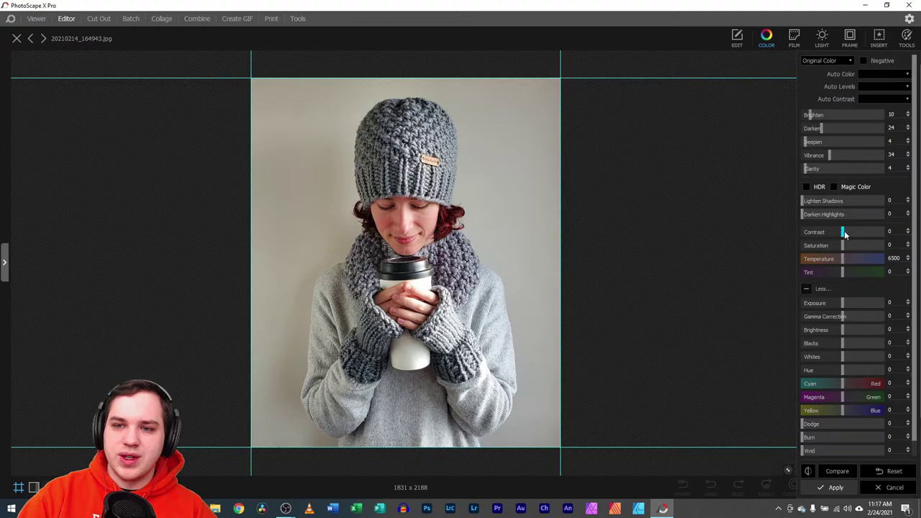
{"action": "scroll", "coordinate": [844, 235], "scroll_direction": "down", "scroll_amount": 1}
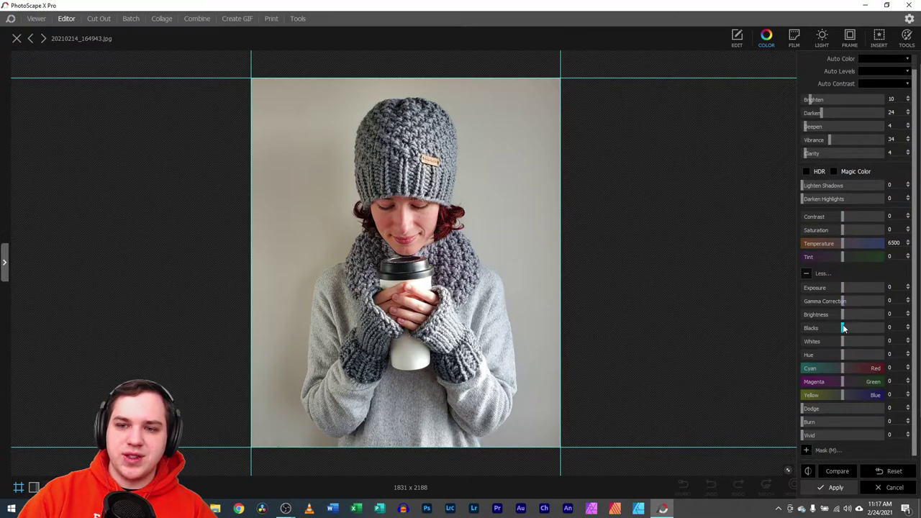
{"action": "scroll", "coordinate": [892, 339], "scroll_direction": "up", "scroll_amount": 1}
{"action": "scroll", "coordinate": [890, 333], "scroll_direction": "down", "scroll_amount": 1}
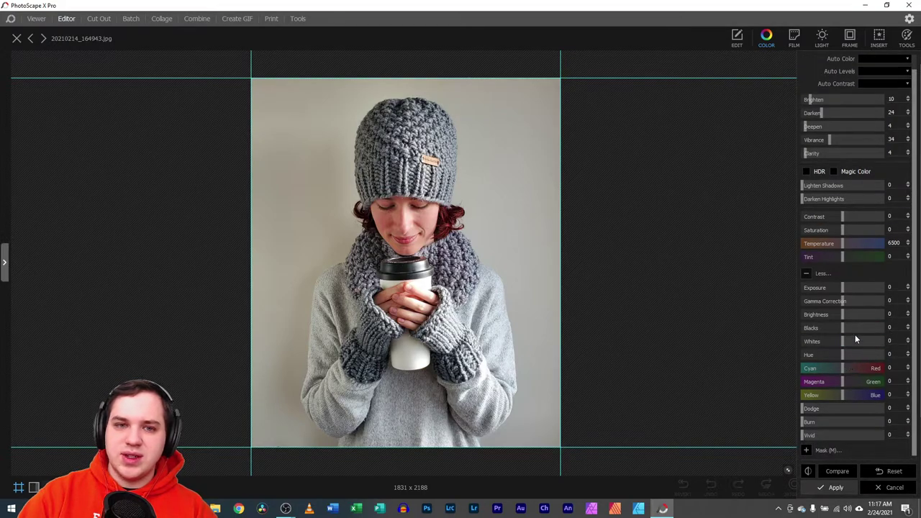
- Flip repeatedly between the edited and original photo with Compare
{"action": "left_click", "coordinate": [833, 470]}
{"action": "left_click", "coordinate": [833, 471]}
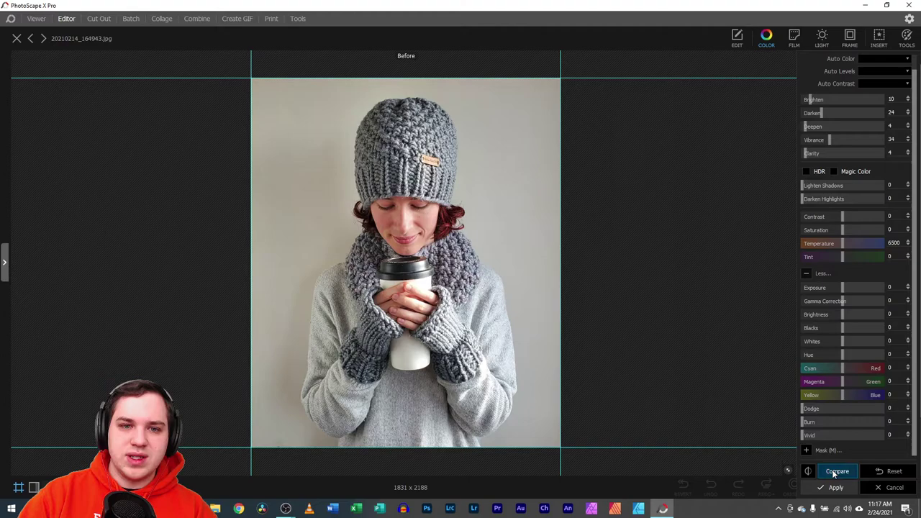
{"action": "left_click", "coordinate": [833, 472]}
{"action": "left_click", "coordinate": [833, 472]}
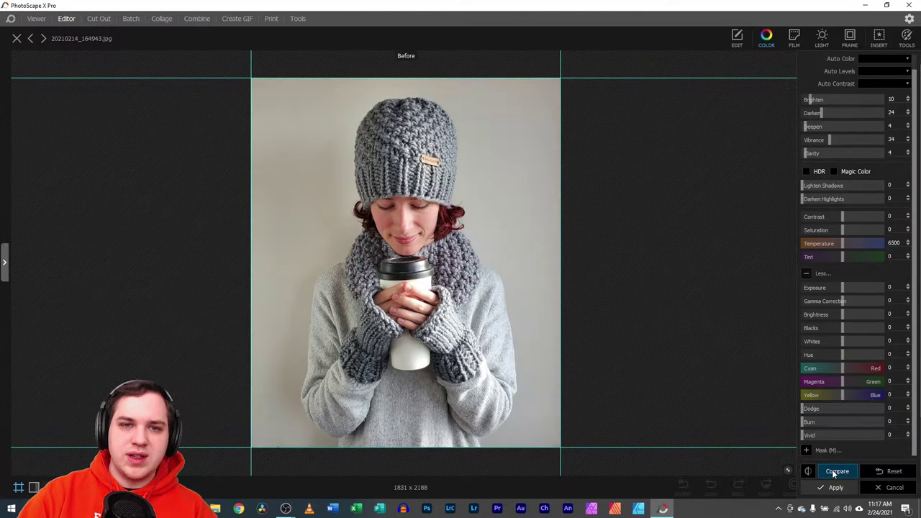
{"action": "left_click", "coordinate": [833, 471]}
{"action": "left_click", "coordinate": [833, 472]}
{"action": "left_click", "coordinate": [833, 471]}
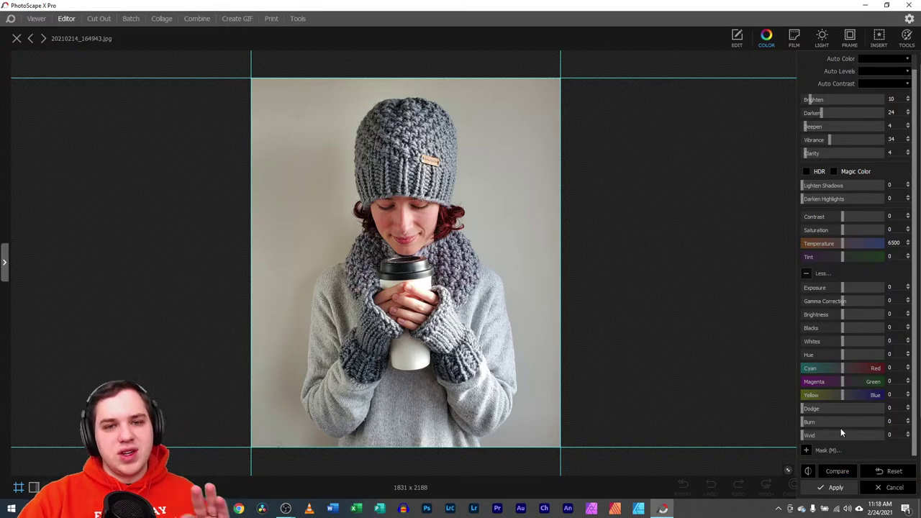
- Paint a brush mask (size 50, hardness 0) over the sweater and subject
{"action": "left_click", "coordinate": [806, 450]}
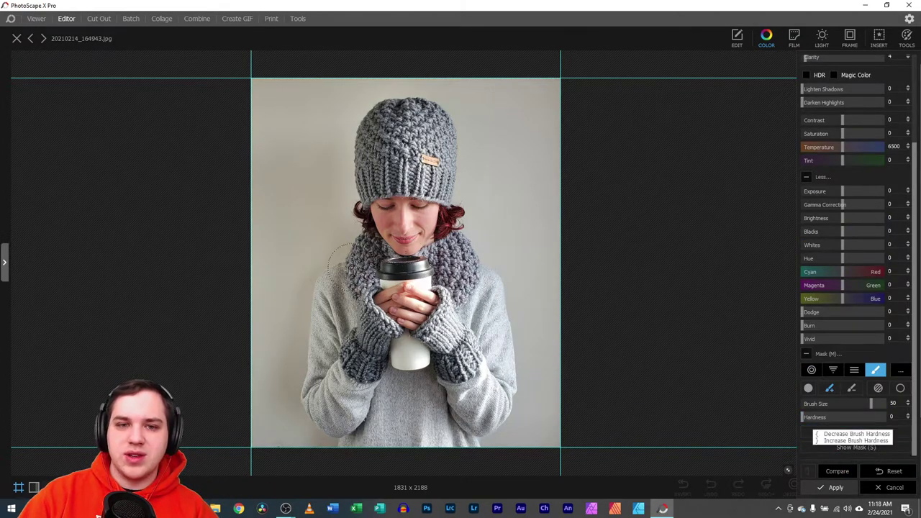
{"action": "mouse_move", "coordinate": [359, 407]}
{"action": "left_mouse_down"}
{"action": "mouse_move", "coordinate": [362, 452]}
{"action": "mouse_move", "coordinate": [353, 446]}
{"action": "mouse_move", "coordinate": [355, 428]}
{"action": "mouse_move", "coordinate": [326, 409]}
{"action": "mouse_move", "coordinate": [326, 317]}
{"action": "mouse_move", "coordinate": [341, 273]}
{"action": "mouse_move", "coordinate": [392, 237]}
{"action": "mouse_move", "coordinate": [367, 158]}
{"action": "mouse_move", "coordinate": [371, 136]}
{"action": "mouse_move", "coordinate": [401, 108]}
{"action": "mouse_move", "coordinate": [441, 109]}
{"action": "mouse_move", "coordinate": [452, 137]}
{"action": "mouse_move", "coordinate": [439, 193]}
{"action": "mouse_move", "coordinate": [383, 114]}
{"action": "mouse_move", "coordinate": [393, 108]}
{"action": "mouse_move", "coordinate": [366, 151]}
{"action": "mouse_move", "coordinate": [371, 185]}
{"action": "mouse_move", "coordinate": [392, 172]}
{"action": "mouse_move", "coordinate": [402, 259]}
{"action": "mouse_move", "coordinate": [421, 222]}
{"action": "mouse_move", "coordinate": [448, 223]}
{"action": "mouse_move", "coordinate": [439, 245]}
{"action": "mouse_move", "coordinate": [457, 244]}
{"action": "mouse_move", "coordinate": [487, 292]}
{"action": "mouse_move", "coordinate": [493, 402]}
{"action": "mouse_move", "coordinate": [478, 425]}
{"action": "mouse_move", "coordinate": [461, 428]}
{"action": "mouse_move", "coordinate": [464, 446]}
{"action": "mouse_move", "coordinate": [451, 440]}
{"action": "mouse_move", "coordinate": [476, 395]}
{"action": "mouse_move", "coordinate": [485, 405]}
{"action": "mouse_move", "coordinate": [498, 394]}
{"action": "mouse_move", "coordinate": [480, 275]}
{"action": "mouse_move", "coordinate": [464, 337]}
{"action": "mouse_move", "coordinate": [423, 351]}
{"action": "mouse_move", "coordinate": [399, 261]}
{"action": "mouse_move", "coordinate": [346, 316]}
{"action": "mouse_move", "coordinate": [347, 338]}
{"action": "mouse_move", "coordinate": [388, 351]}
{"action": "mouse_move", "coordinate": [359, 392]}
{"action": "mouse_move", "coordinate": [412, 323]}
{"action": "mouse_move", "coordinate": [427, 422]}
{"action": "mouse_move", "coordinate": [392, 432]}
{"action": "mouse_move", "coordinate": [402, 452]}
{"action": "left_mouse_up"}
{"action": "left_click_drag", "start_coordinate": [373, 380], "coordinate": [372, 356]}
{"action": "left_click_drag", "start_coordinate": [327, 386], "coordinate": [329, 331]}
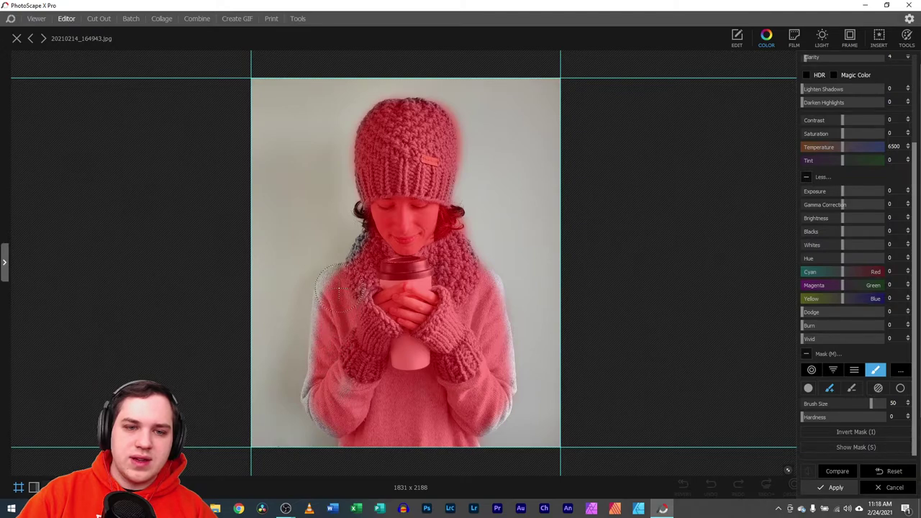
{"action": "left_click_drag", "start_coordinate": [370, 256], "coordinate": [373, 252]}
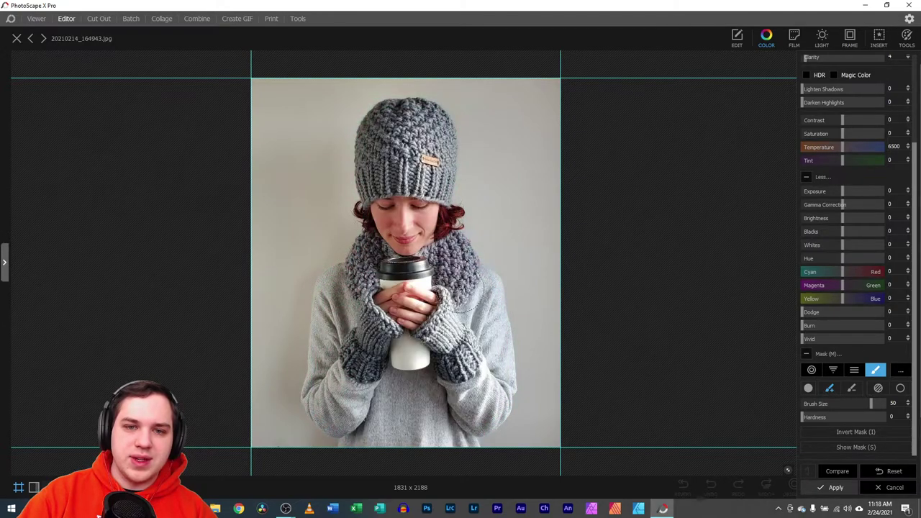
- Compare the masked colour edit against the unedited original
{"action": "left_click", "coordinate": [844, 471]}
{"action": "left_click", "coordinate": [843, 470]}
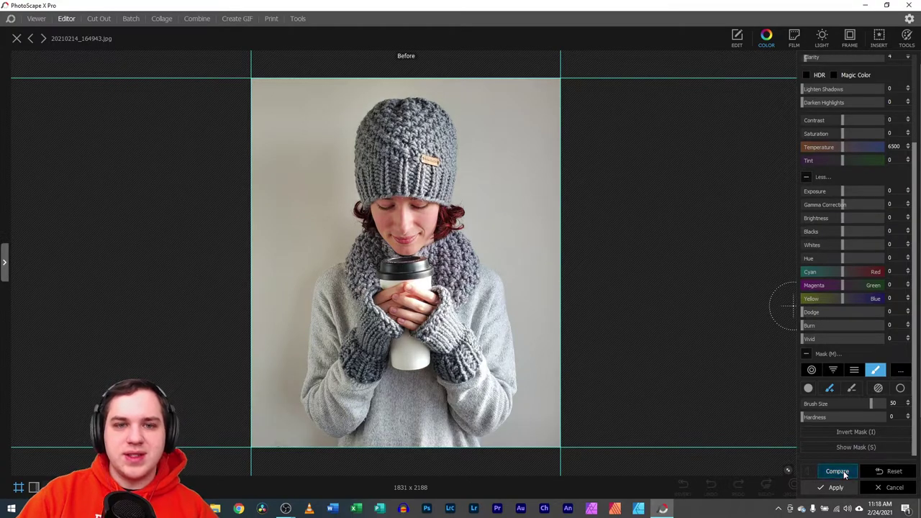
{"action": "left_click", "coordinate": [843, 471]}
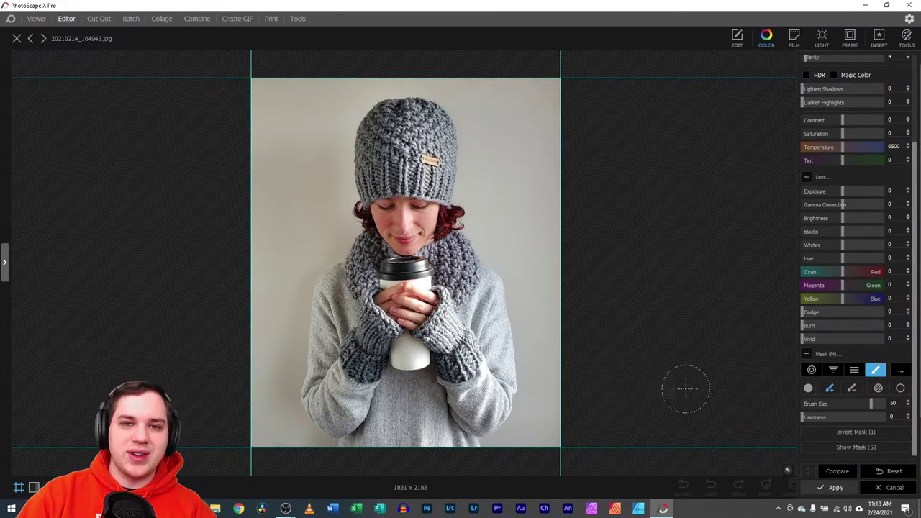
{"action": "left_click", "coordinate": [837, 475]}
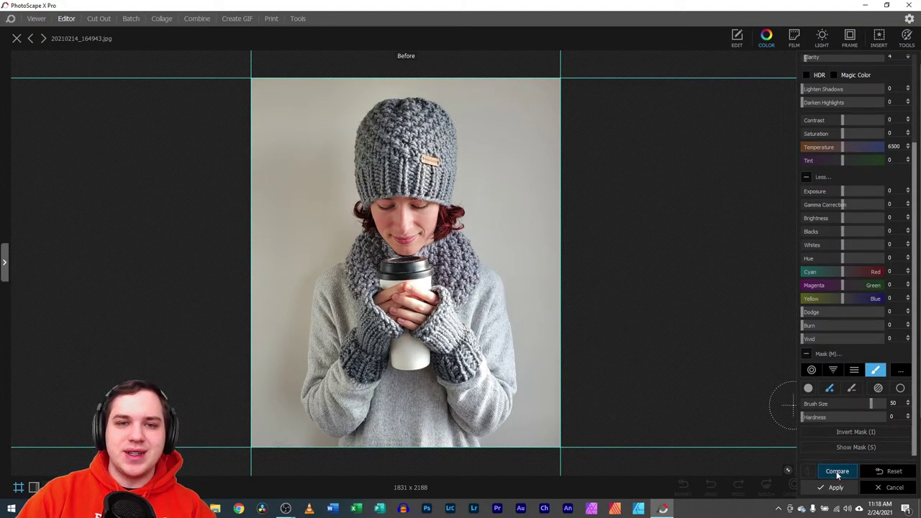
- Toggle Invert Mask repeatedly to judge subject versus background adjustment
{"action": "left_click", "coordinate": [858, 433]}
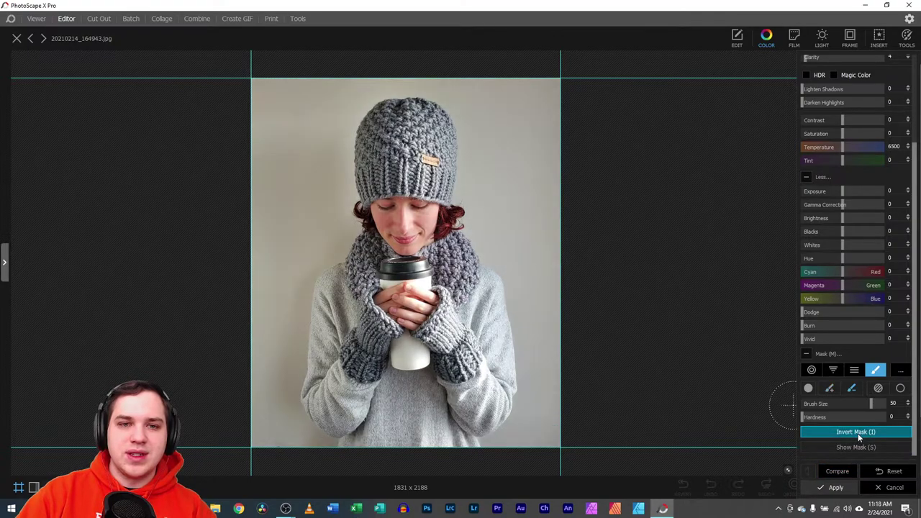
{"action": "left_click", "coordinate": [858, 433]}
{"action": "left_click", "coordinate": [857, 433]}
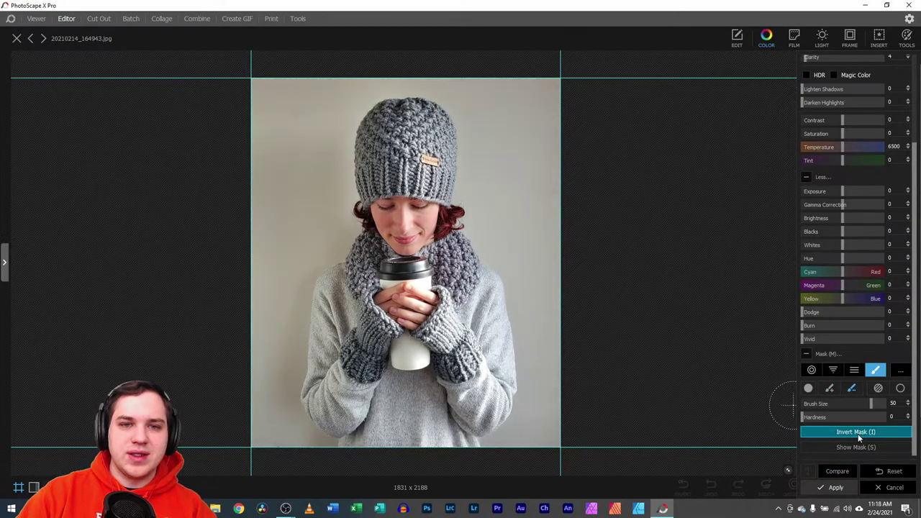
{"action": "left_click", "coordinate": [857, 434]}
{"action": "left_click", "coordinate": [858, 434]}
{"action": "left_click", "coordinate": [857, 434]}
{"action": "left_click", "coordinate": [857, 434]}
{"action": "left_click", "coordinate": [857, 433]}
{"action": "left_click", "coordinate": [858, 434]}
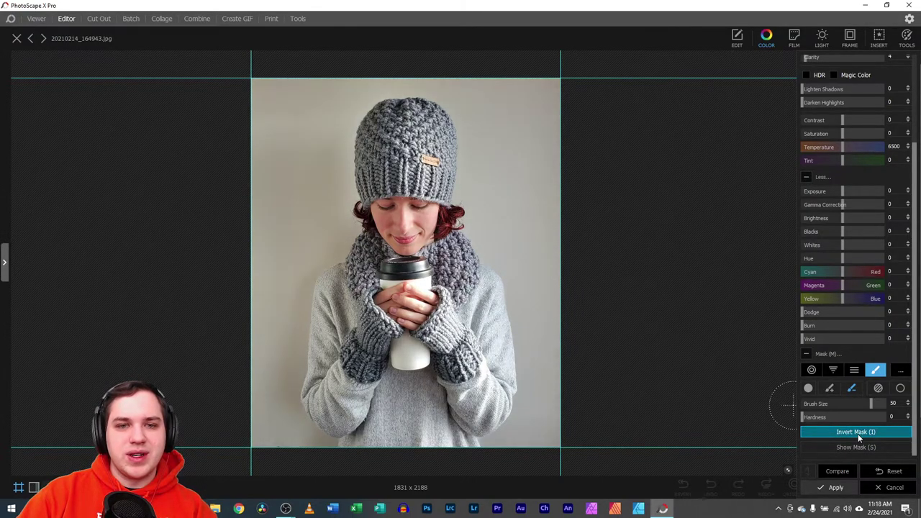
{"action": "left_click", "coordinate": [858, 434]}
{"action": "left_click", "coordinate": [858, 434]}
{"action": "left_click", "coordinate": [858, 433]}
{"action": "left_click", "coordinate": [856, 433]}
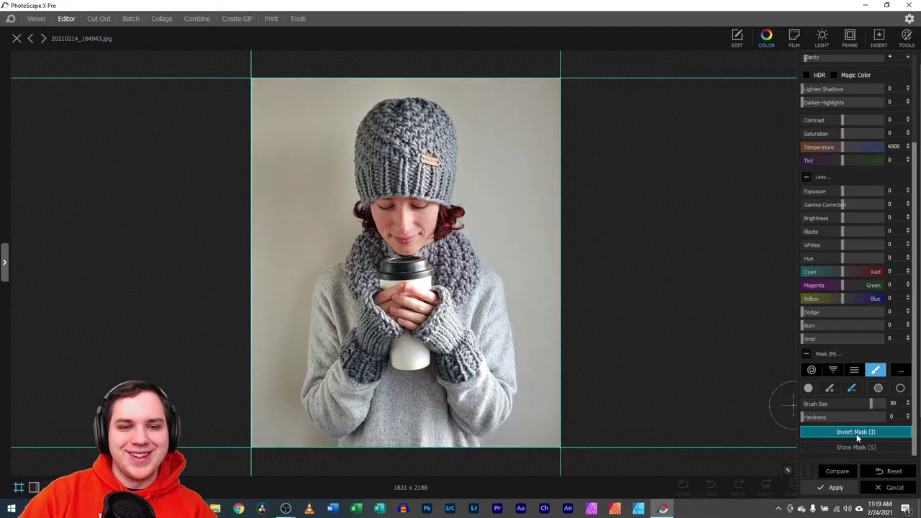
{"action": "left_click", "coordinate": [856, 433]}
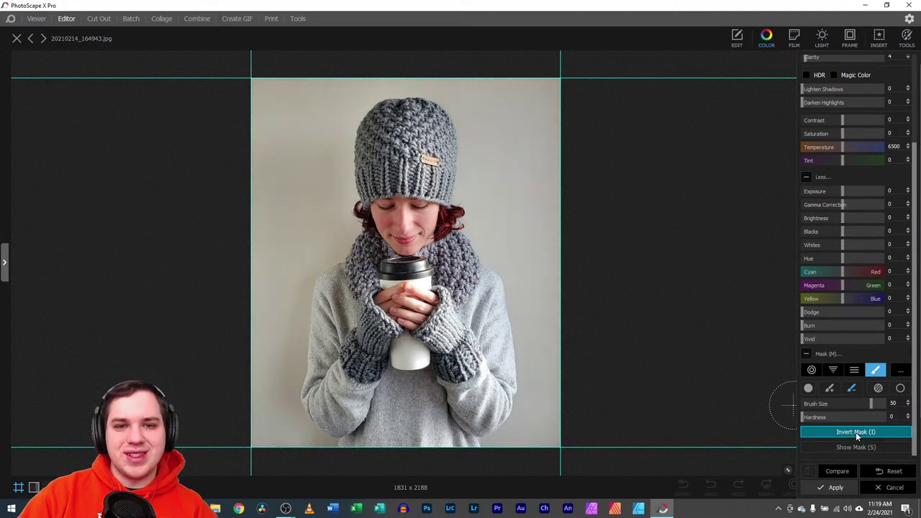
{"action": "left_click", "coordinate": [856, 432]}
- View the original once more, then flip the mask inversion a few more times
{"action": "left_click", "coordinate": [837, 472]}
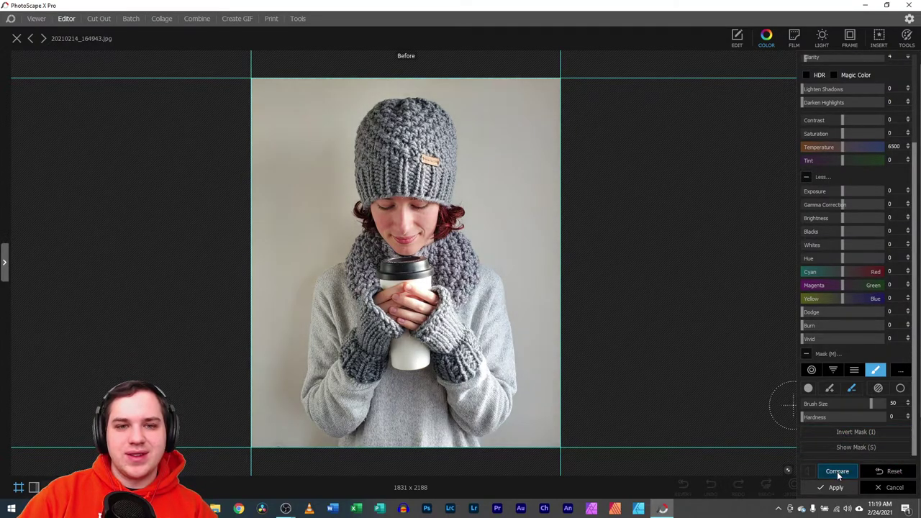
{"action": "left_click", "coordinate": [846, 431]}
{"action": "left_click", "coordinate": [846, 431]}
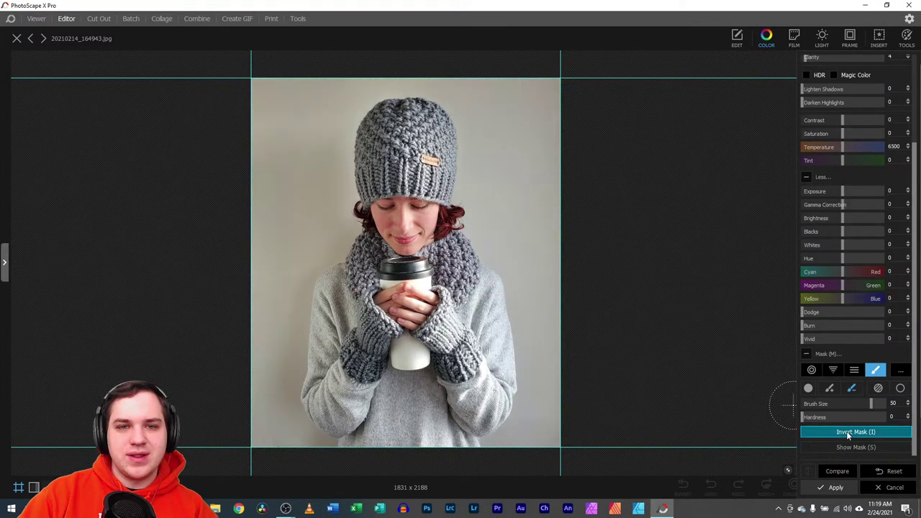
{"action": "left_click", "coordinate": [846, 431]}
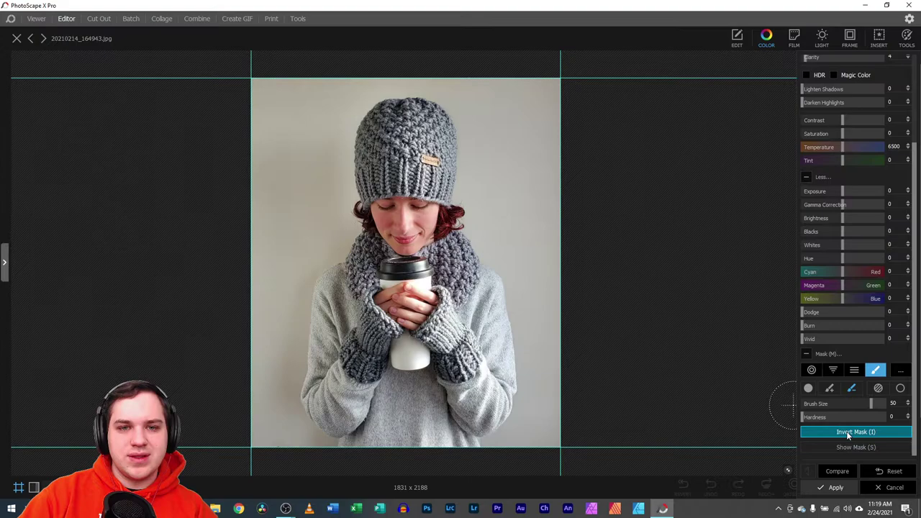
{"action": "left_click", "coordinate": [846, 431]}
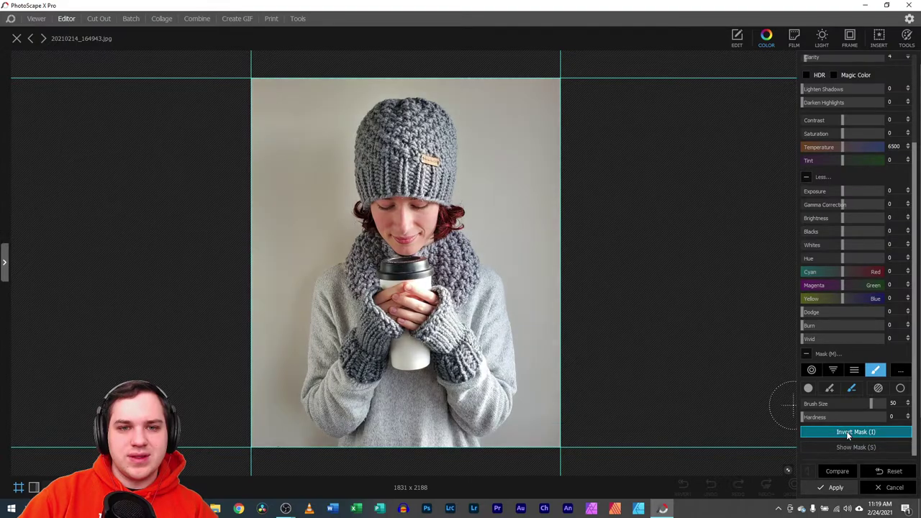
- Apply the colour edit, compare before and after, and bring up Save at JPEG Quality 95
{"action": "left_click", "coordinate": [837, 487]}
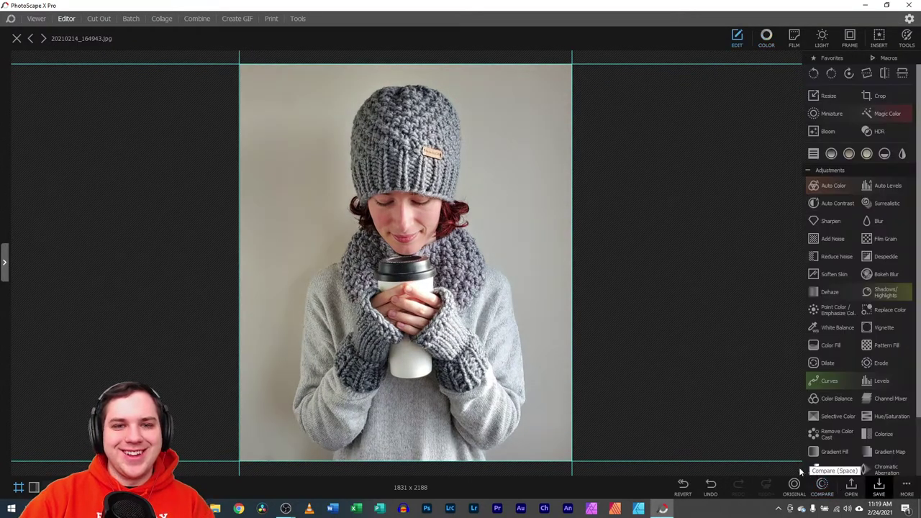
{"action": "left_click", "coordinate": [795, 488]}
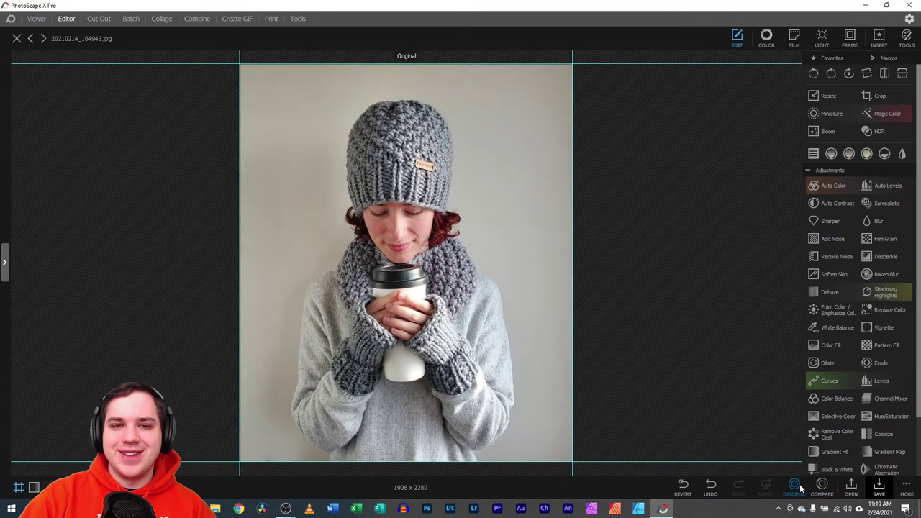
{"action": "left_click", "coordinate": [821, 487]}
{"action": "left_click", "coordinate": [821, 488]}
{"action": "left_click", "coordinate": [822, 488]}
{"action": "left_click", "coordinate": [822, 487]}
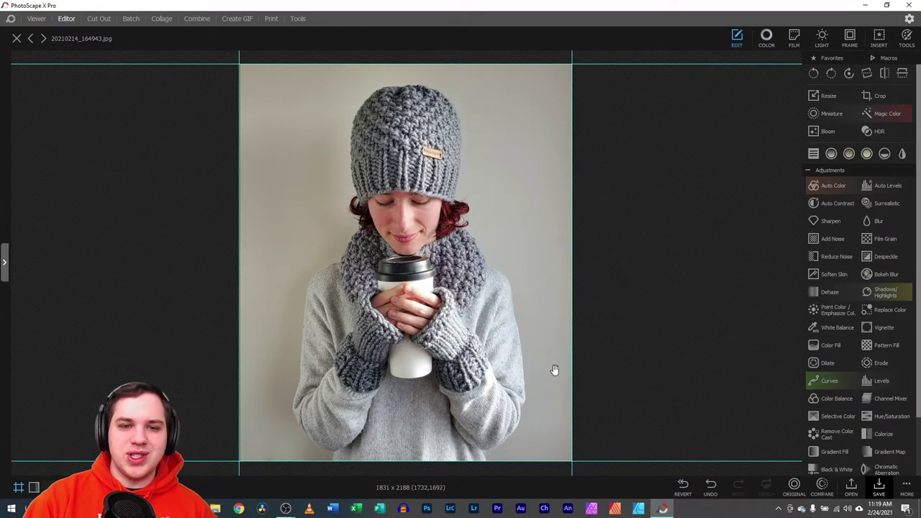
{"action": "left_click", "coordinate": [878, 487]}
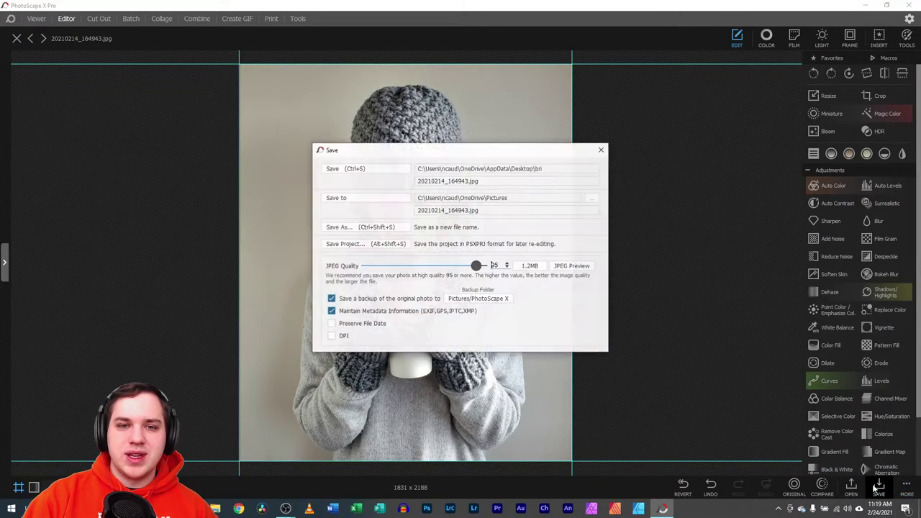
- Save 20210214_164943 as a project file in a new 'edit' folder inside bri
{"action": "left_click", "coordinate": [377, 245]}
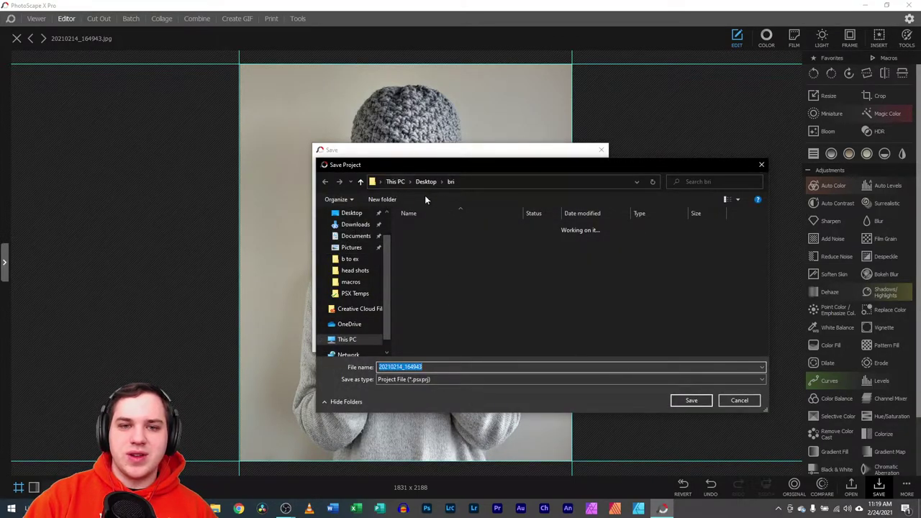
{"action": "left_click", "coordinate": [382, 199]}
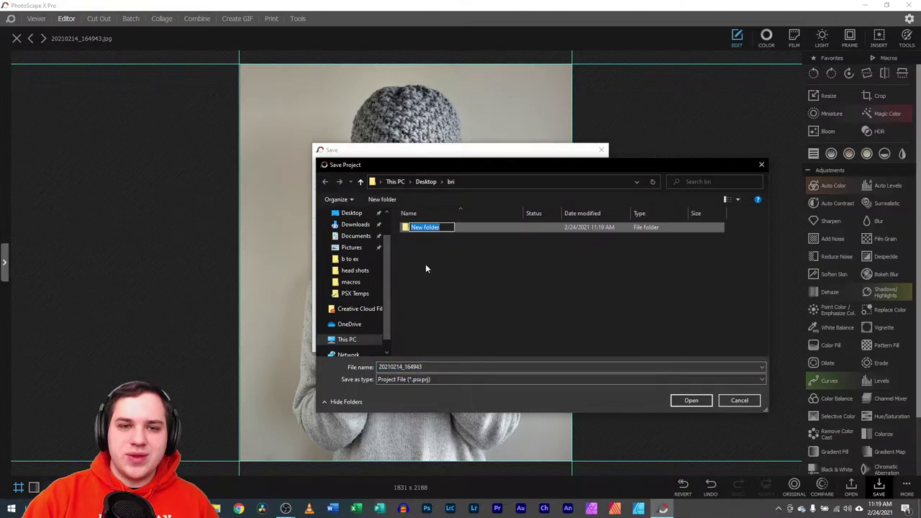
{"action": "type", "text": "edit"}
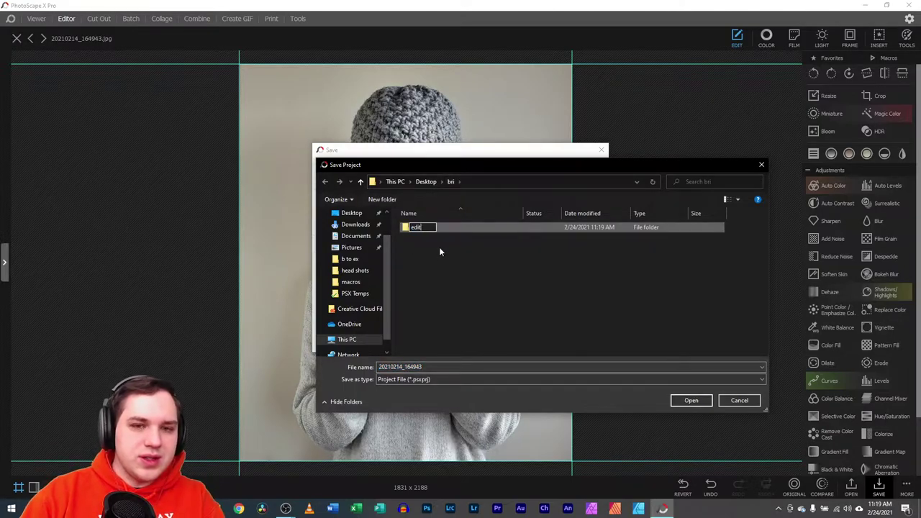
{"action": "key", "text": "Return"}
{"action": "double_click", "coordinate": [441, 227]}
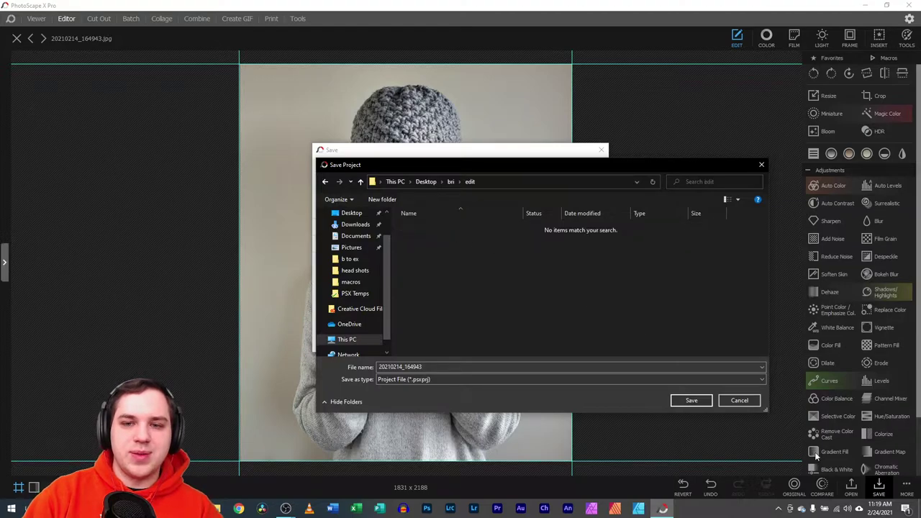
{"action": "left_click", "coordinate": [690, 401]}
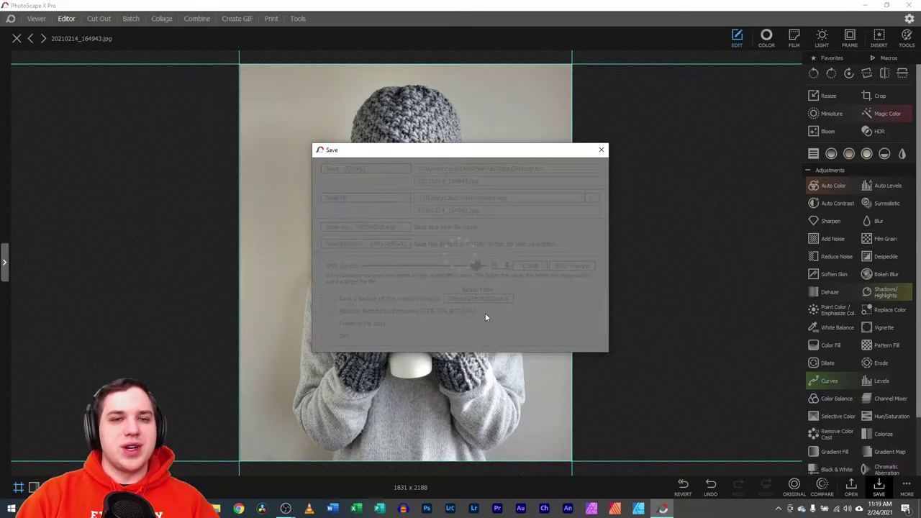
- Save the photo as a JPEG into the edit folder too
{"action": "left_click", "coordinate": [878, 487]}
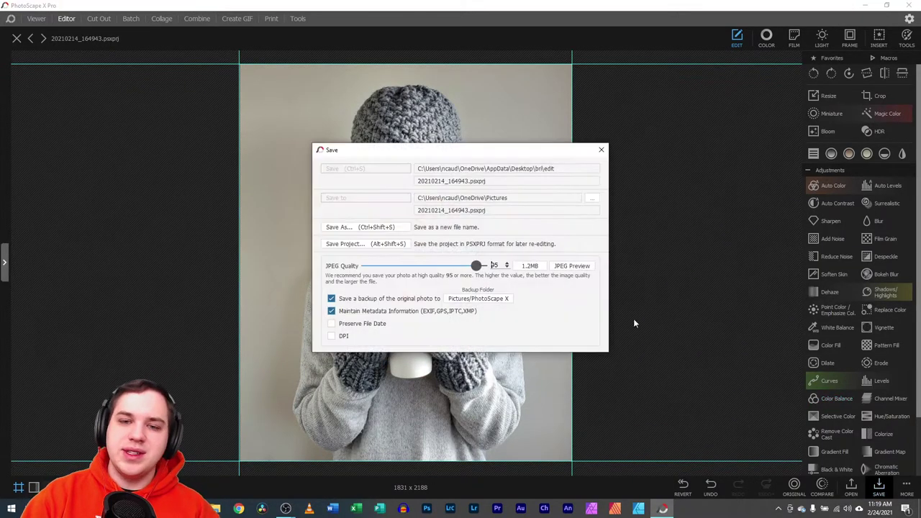
{"action": "left_click", "coordinate": [389, 229]}
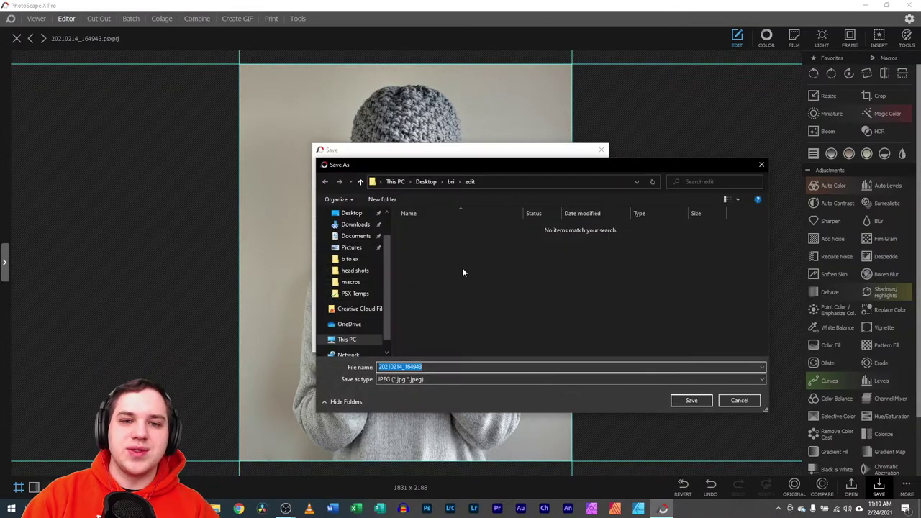
{"action": "left_click", "coordinate": [687, 401]}
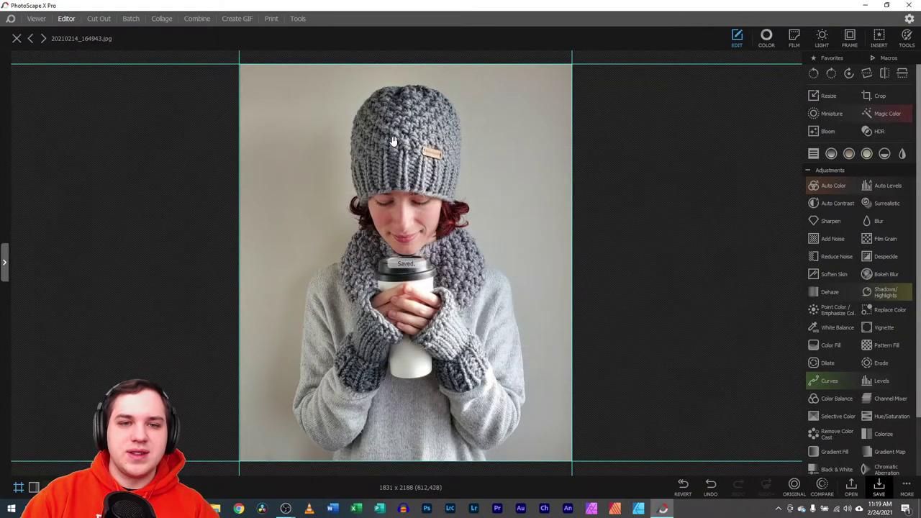
- Close the finished photo and open 20210214_165049 (3/20) from the Viewer in the Editor
{"action": "left_click", "coordinate": [15, 38]}
{"action": "left_click", "coordinate": [36, 18]}
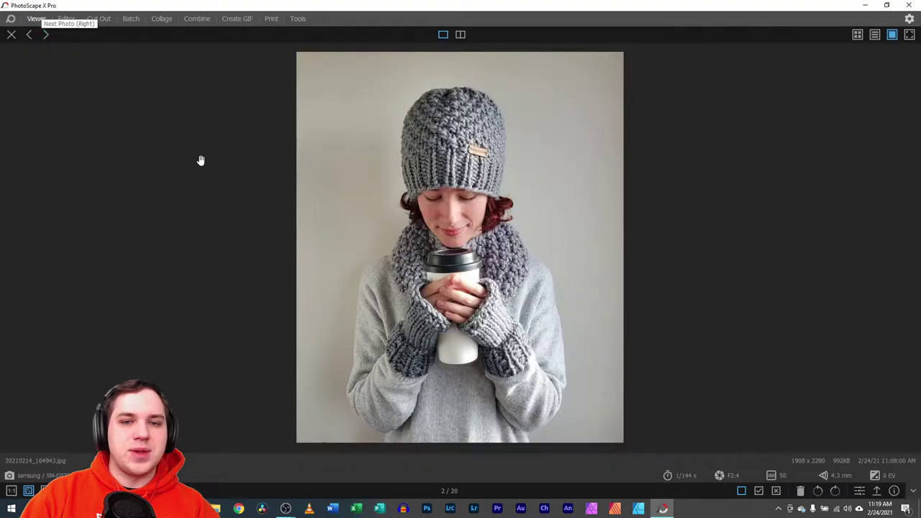
{"action": "left_click", "coordinate": [909, 265]}
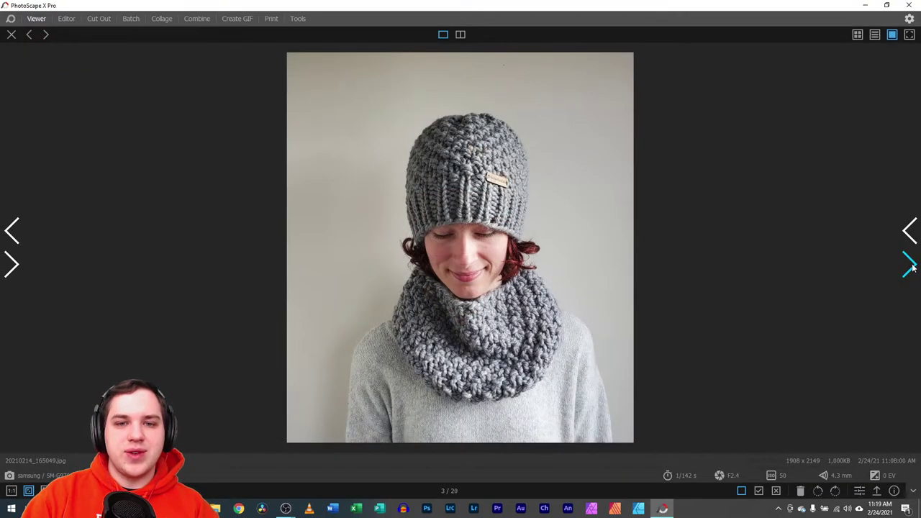
{"action": "left_click", "coordinate": [911, 266]}
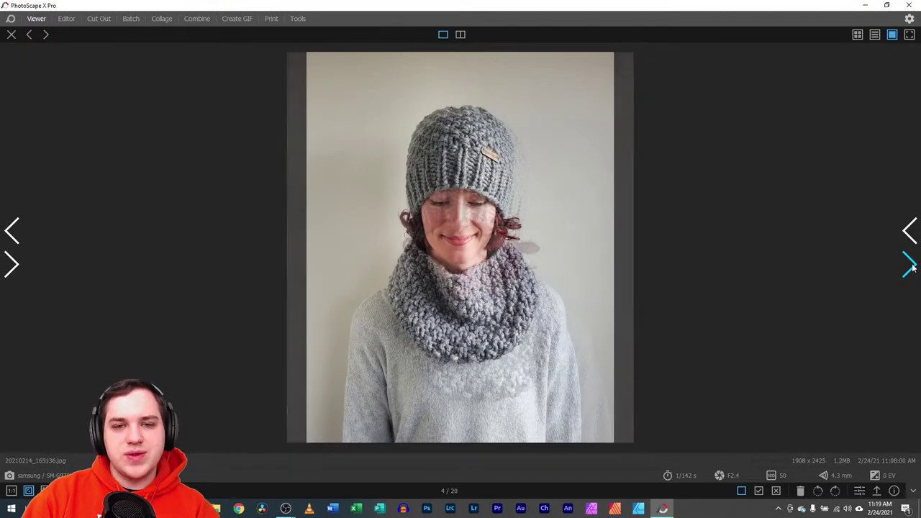
{"action": "left_click", "coordinate": [7, 232]}
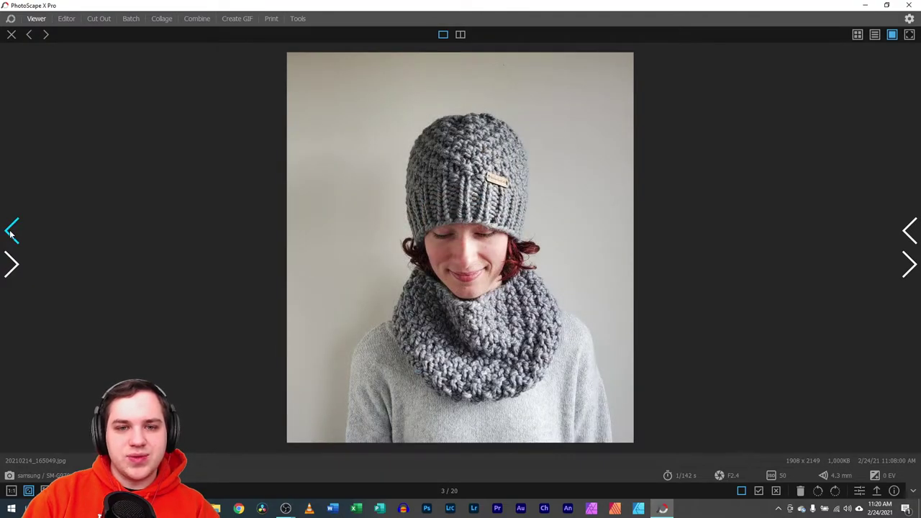
{"action": "left_click", "coordinate": [859, 491]}
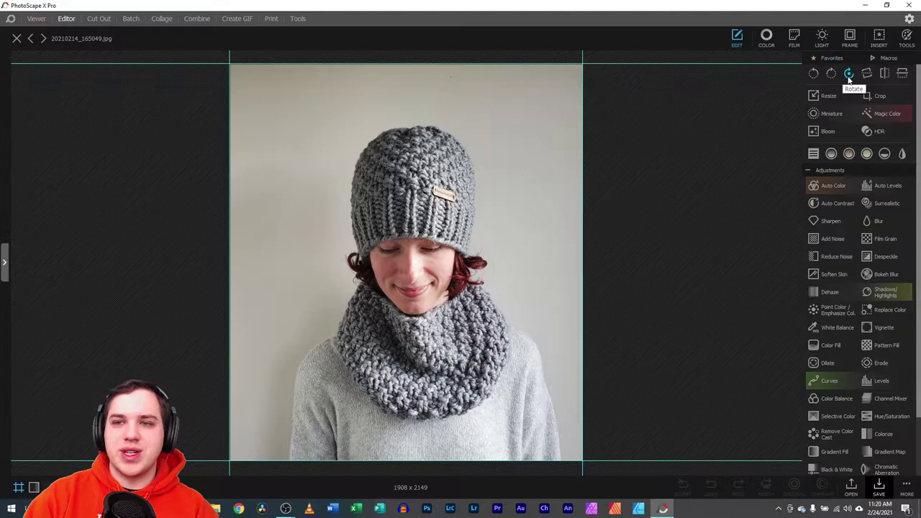
- Straighten the photo by an angle of about 1.02
{"action": "left_click", "coordinate": [866, 73]}
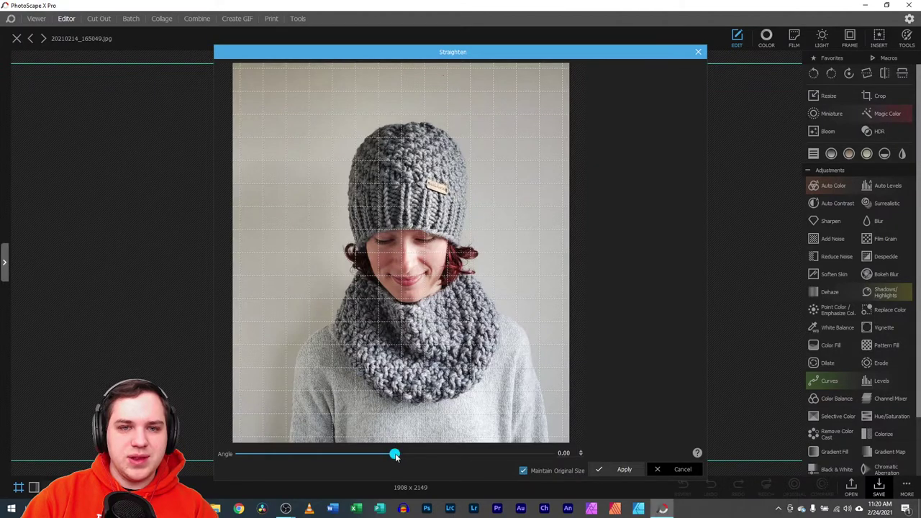
{"action": "left_click_drag", "start_coordinate": [402, 456], "coordinate": [407, 456]}
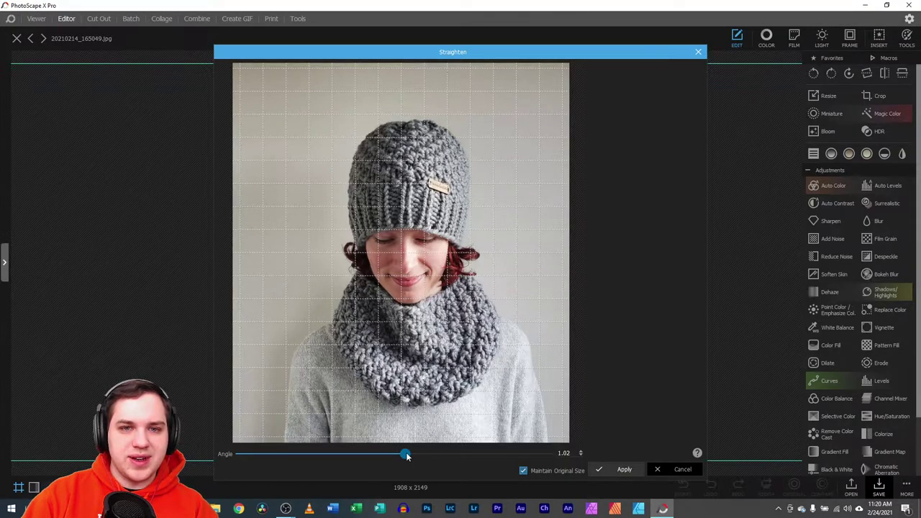
{"action": "left_click", "coordinate": [623, 469]}
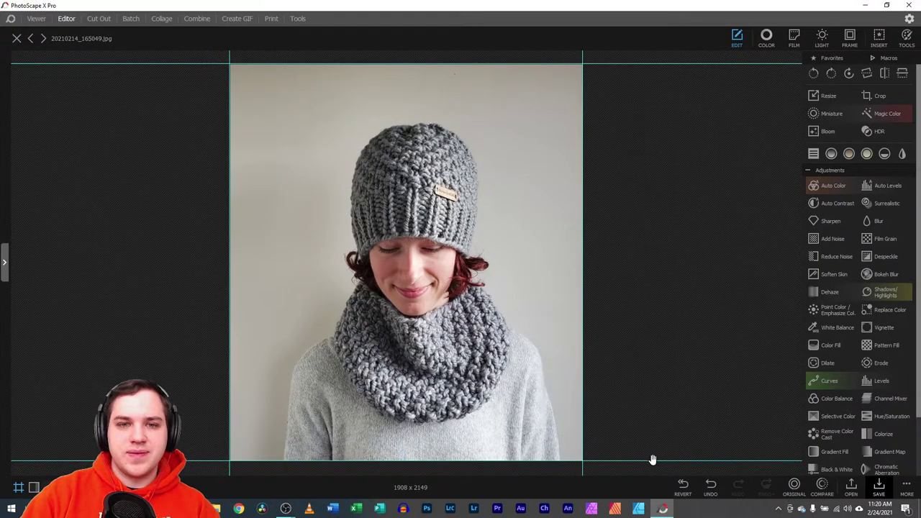
- Draw and refine a first crop frame around the model and apply it
{"action": "left_click", "coordinate": [877, 94]}
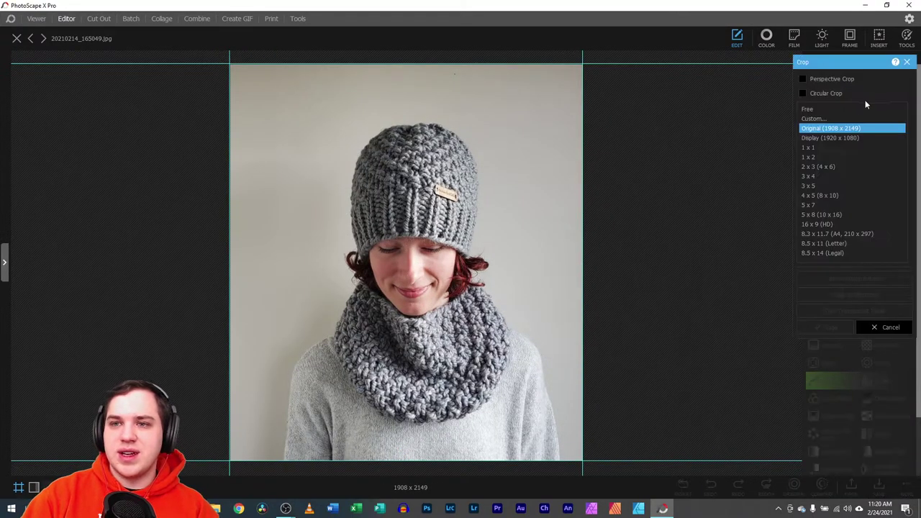
{"action": "left_click_drag", "start_coordinate": [265, 83], "coordinate": [582, 349]}
{"action": "left_click_drag", "start_coordinate": [264, 349], "coordinate": [342, 492]}
{"action": "left_click_drag", "start_coordinate": [423, 387], "coordinate": [413, 386]}
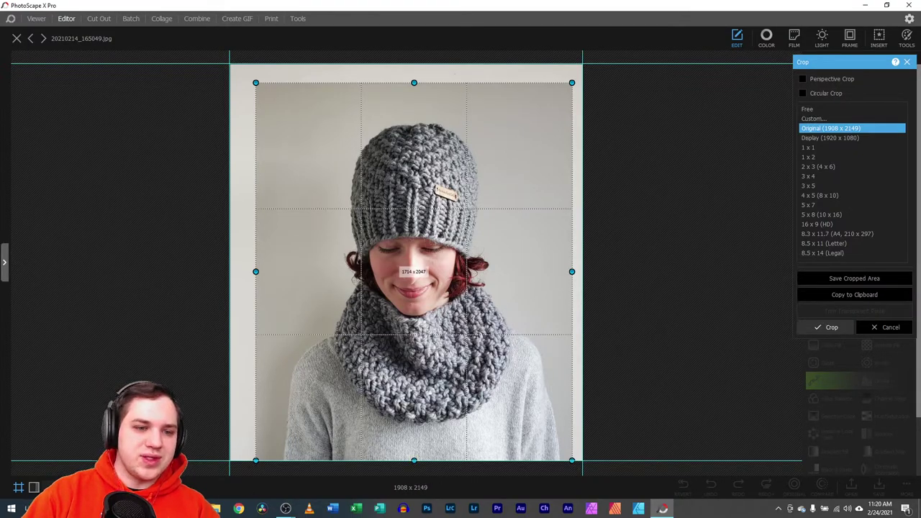
{"action": "scroll", "coordinate": [266, 181], "scroll_direction": "up", "scroll_amount": 3}
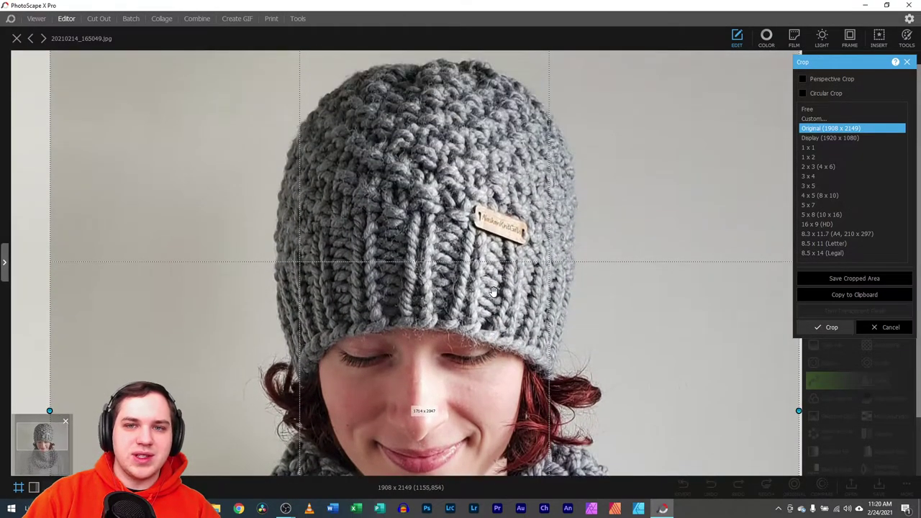
{"action": "left_click_drag", "start_coordinate": [266, 58], "coordinate": [266, 180]}
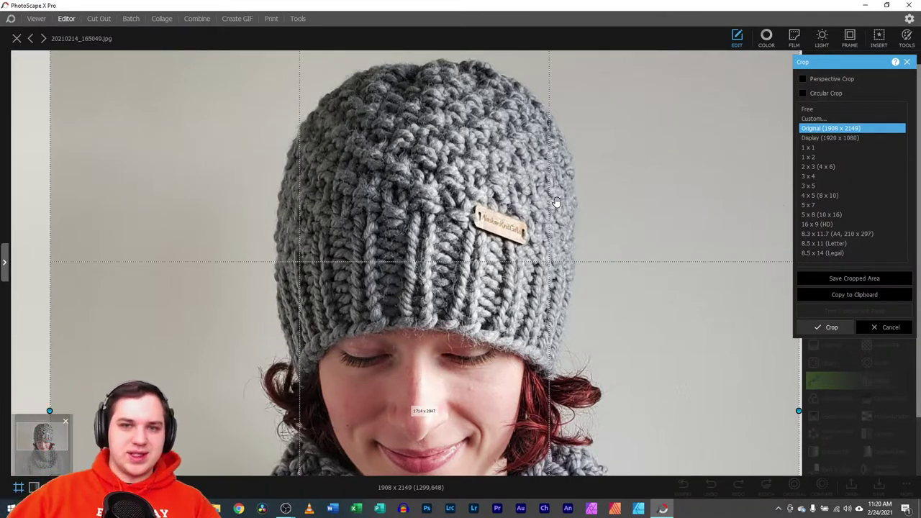
{"action": "left_click_drag", "start_coordinate": [488, 194], "coordinate": [492, 197]}
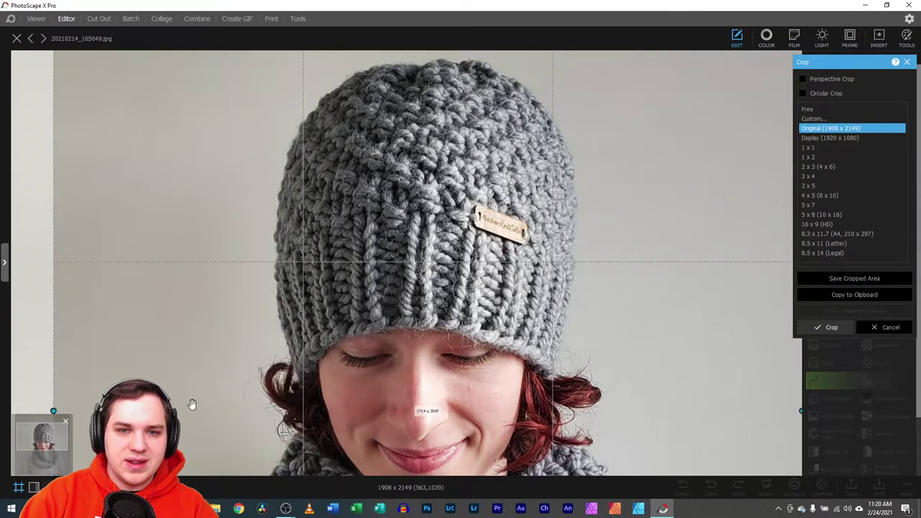
{"action": "scroll", "coordinate": [52, 411], "scroll_direction": "down", "scroll_amount": 3}
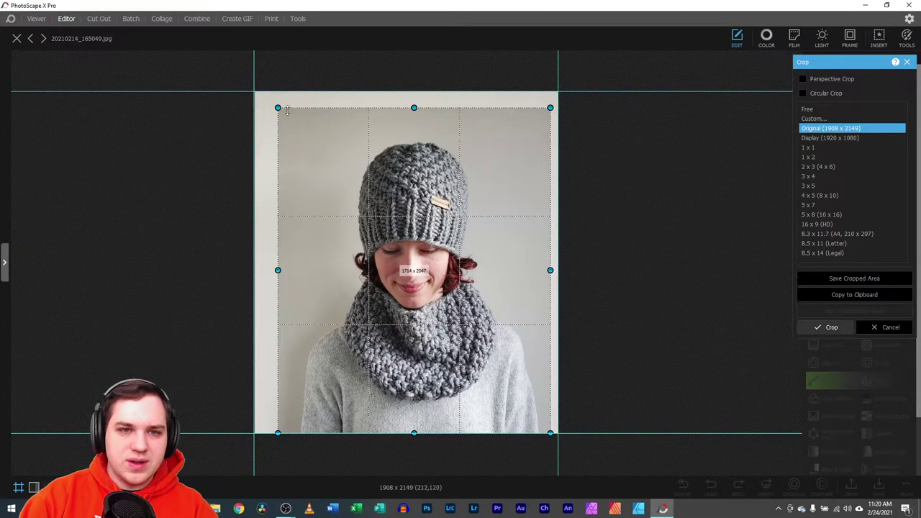
{"action": "left_click_drag", "start_coordinate": [278, 108], "coordinate": [289, 120]}
{"action": "left_click_drag", "start_coordinate": [328, 148], "coordinate": [324, 147]}
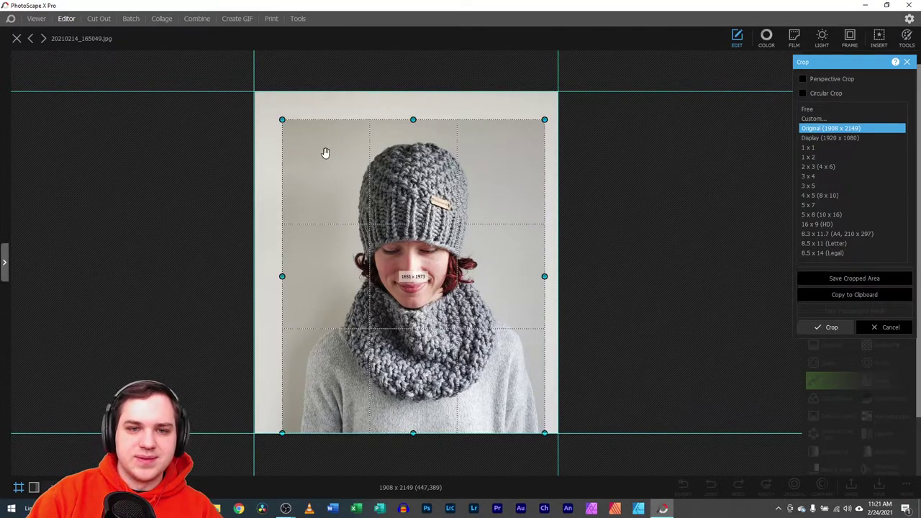
{"action": "key", "text": "Return"}
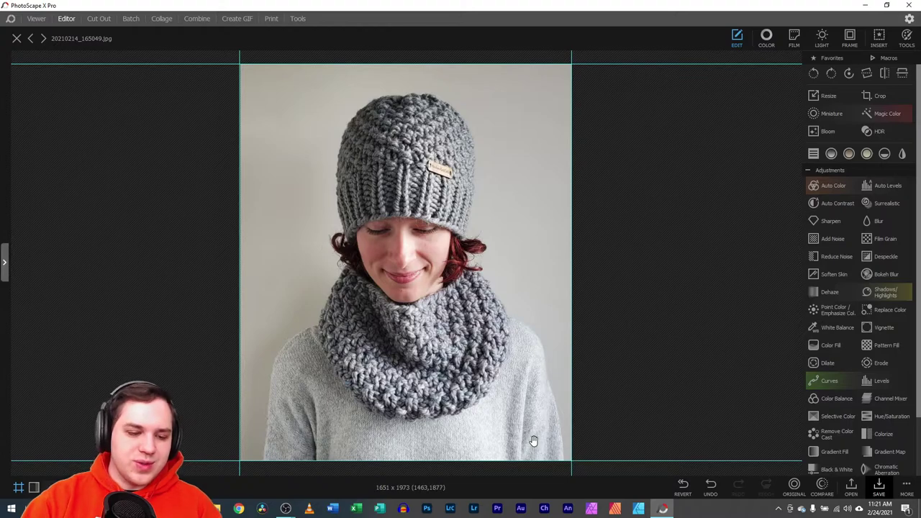
- Undo that crop and redo it at 1682 x 2009, enlarged toward the top-right
{"action": "key", "text": "ctrl+z"}
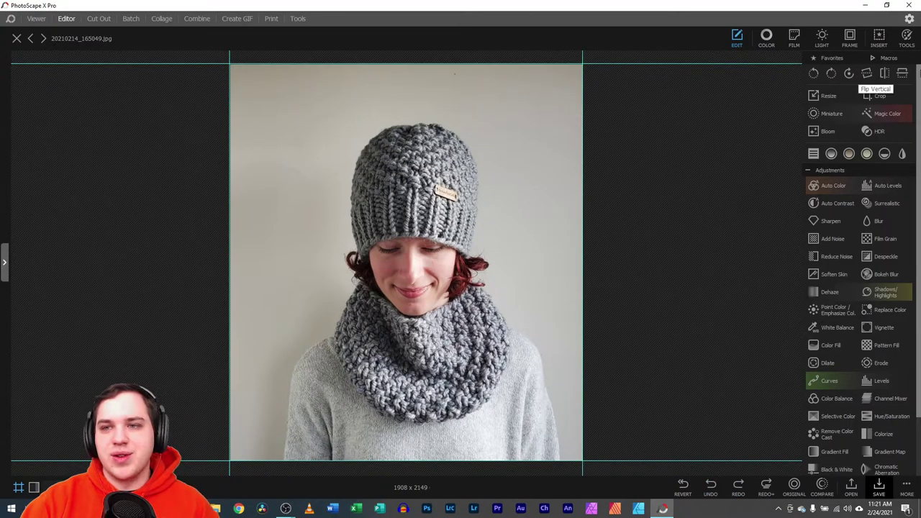
{"action": "left_click", "coordinate": [869, 96]}
{"action": "left_click_drag", "start_coordinate": [568, 95], "coordinate": [573, 90]}
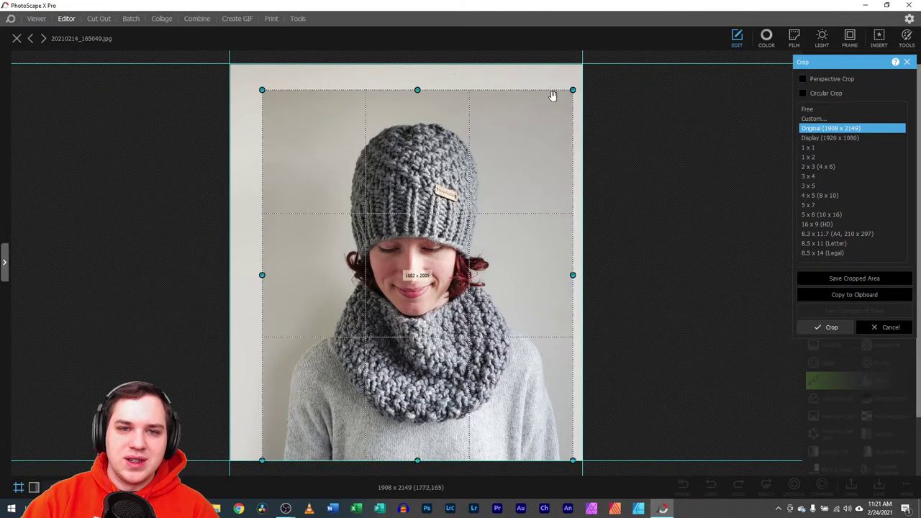
{"action": "left_click_drag", "start_coordinate": [373, 166], "coordinate": [375, 164]}
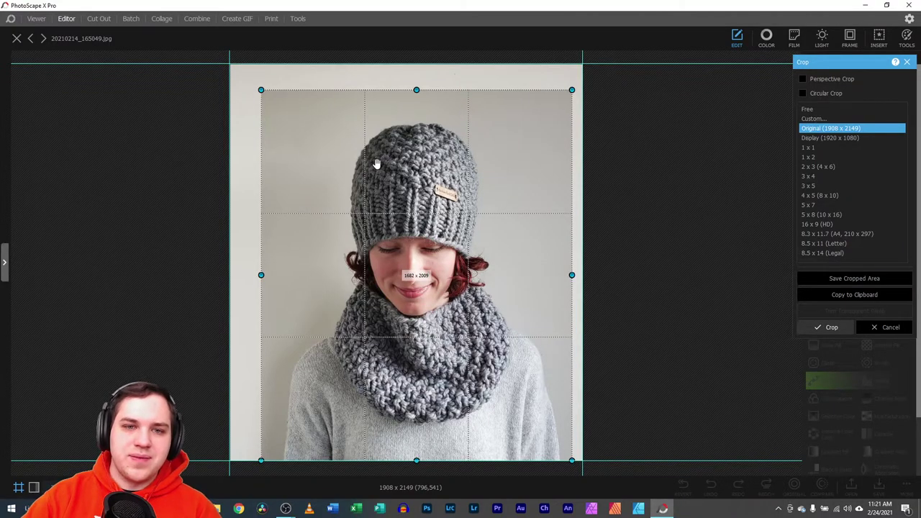
{"action": "double_click", "coordinate": [376, 156]}
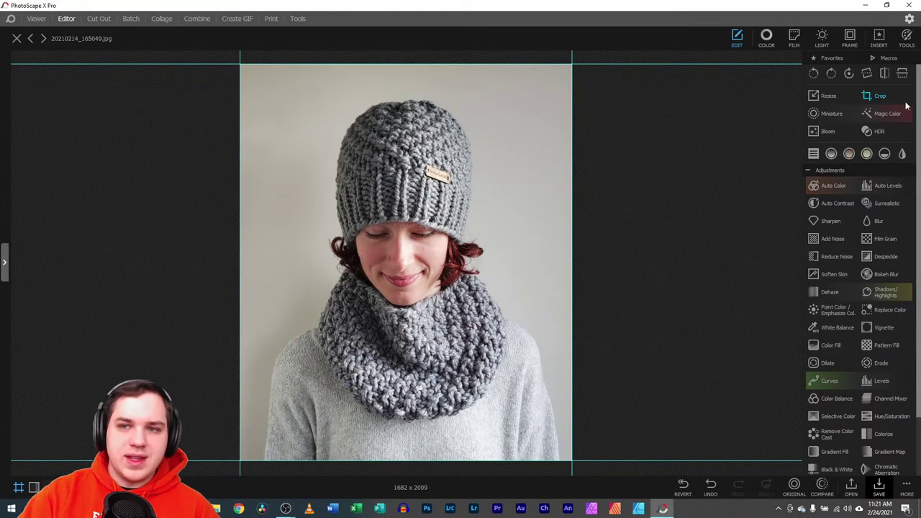
- In the COLOR adjustments, preview HDR and Magic Color, switching both back off
{"action": "left_click", "coordinate": [884, 114]}
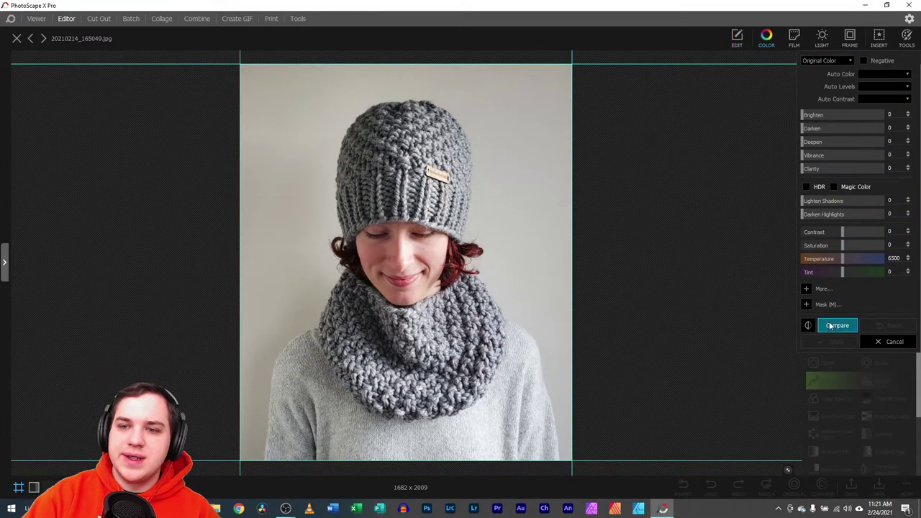
{"action": "left_click", "coordinate": [806, 186]}
{"action": "left_click", "coordinate": [806, 186]}
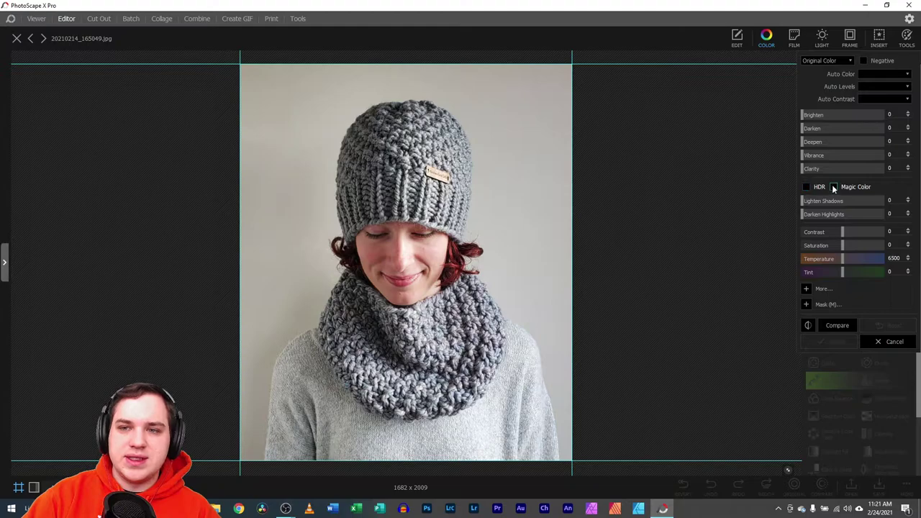
{"action": "left_click", "coordinate": [833, 186]}
{"action": "left_click", "coordinate": [833, 186]}
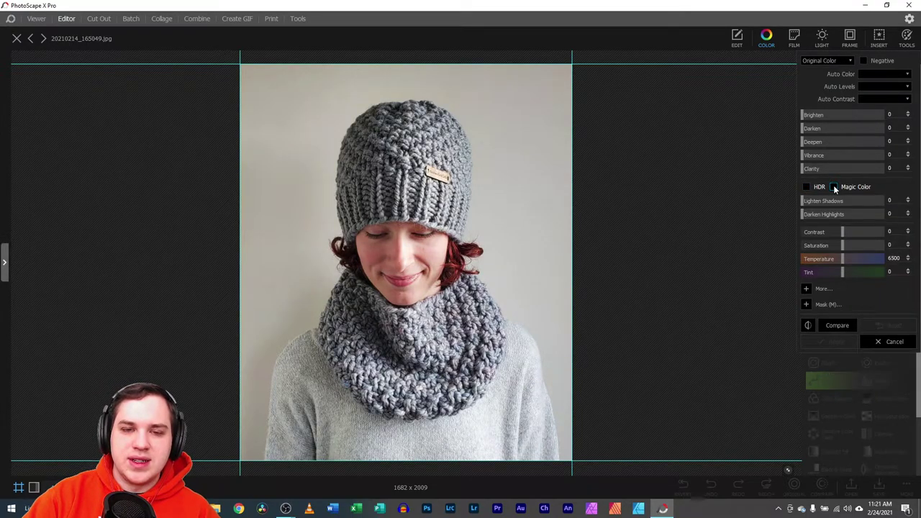
{"action": "left_click", "coordinate": [833, 186]}
{"action": "left_click", "coordinate": [833, 186]}
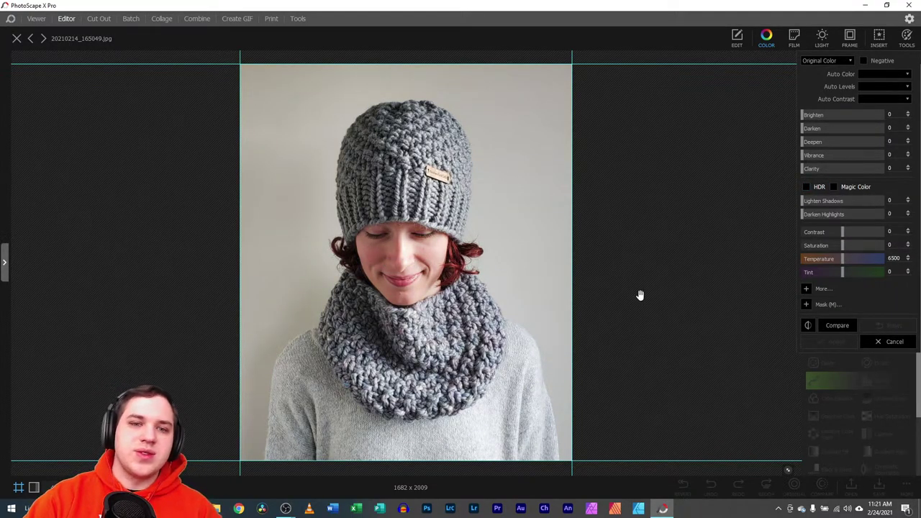
- Recheck Magic Color and HDR on a close-up, leaving both unchecked
{"action": "scroll", "coordinate": [186, 476], "scroll_direction": "up", "scroll_amount": 3}
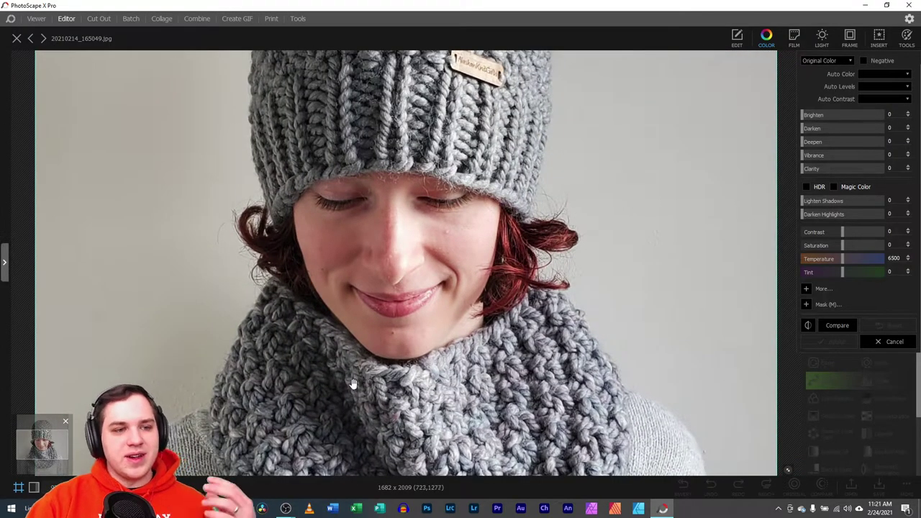
{"action": "left_click", "coordinate": [833, 186]}
{"action": "left_click", "coordinate": [834, 187]}
{"action": "left_click", "coordinate": [834, 186]}
{"action": "left_click", "coordinate": [834, 187]}
{"action": "left_click", "coordinate": [807, 186]}
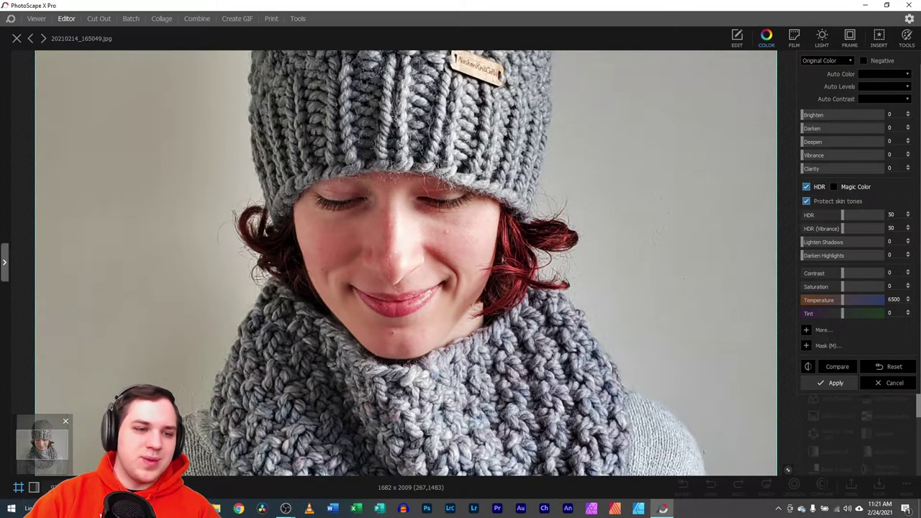
{"action": "scroll", "coordinate": [405, 262], "scroll_direction": "down", "scroll_amount": 3}
{"action": "scroll", "coordinate": [405, 263], "scroll_direction": "down", "scroll_amount": 2}
{"action": "scroll", "coordinate": [406, 263], "scroll_direction": "up", "scroll_amount": 1}
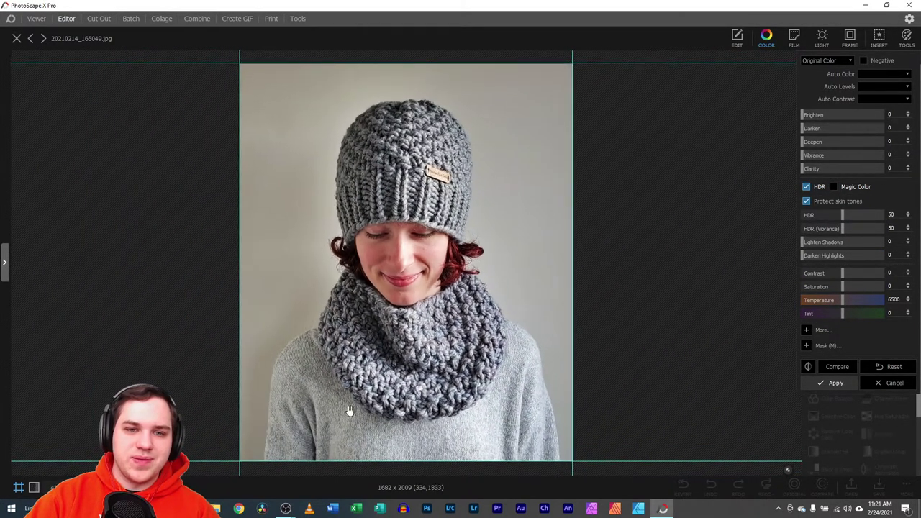
{"action": "left_click", "coordinate": [806, 188]}
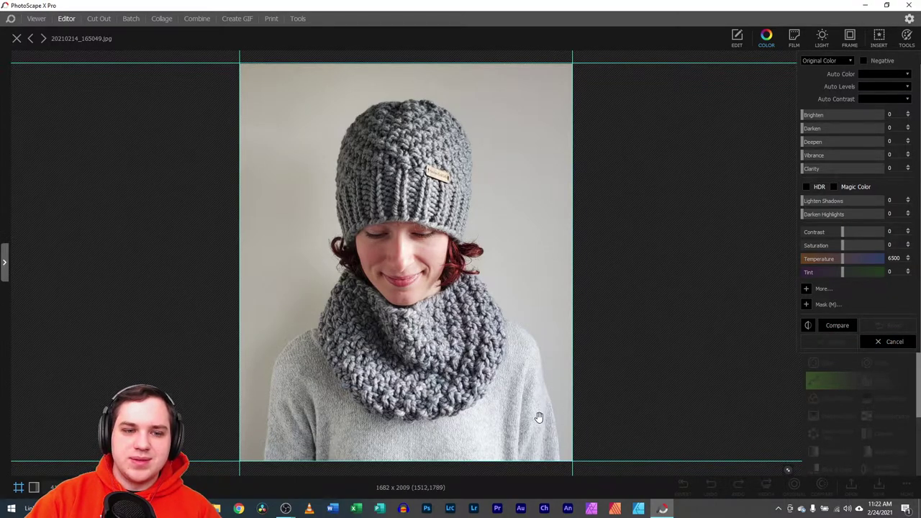
{"action": "left_click", "coordinate": [239, 509]}
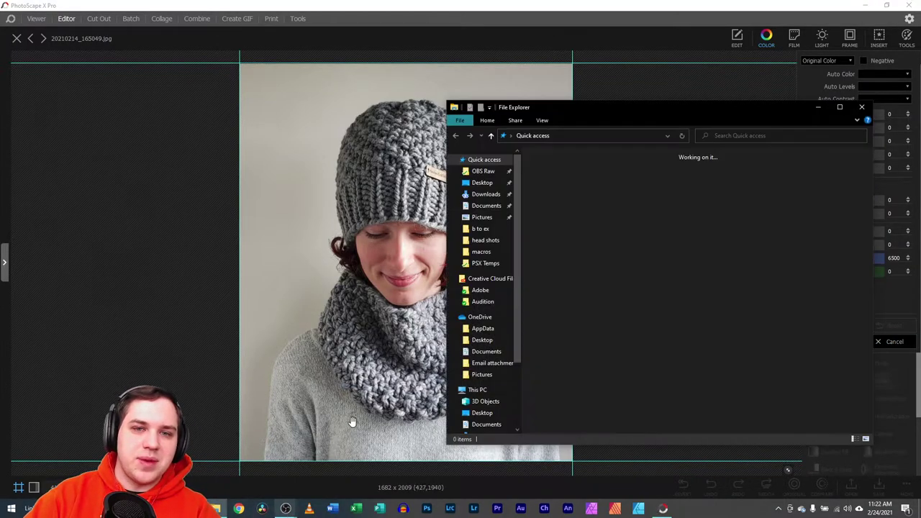
{"action": "left_click", "coordinate": [568, 287]}
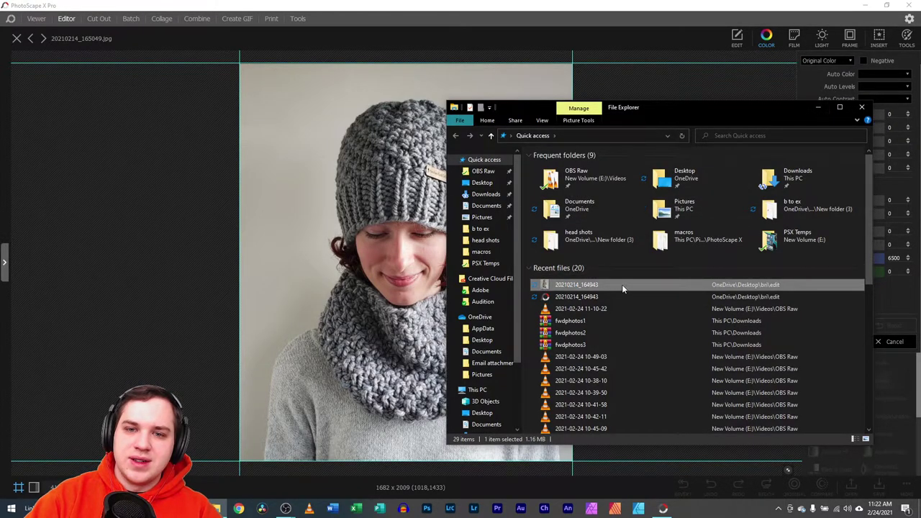
{"action": "double_click", "coordinate": [622, 284]}
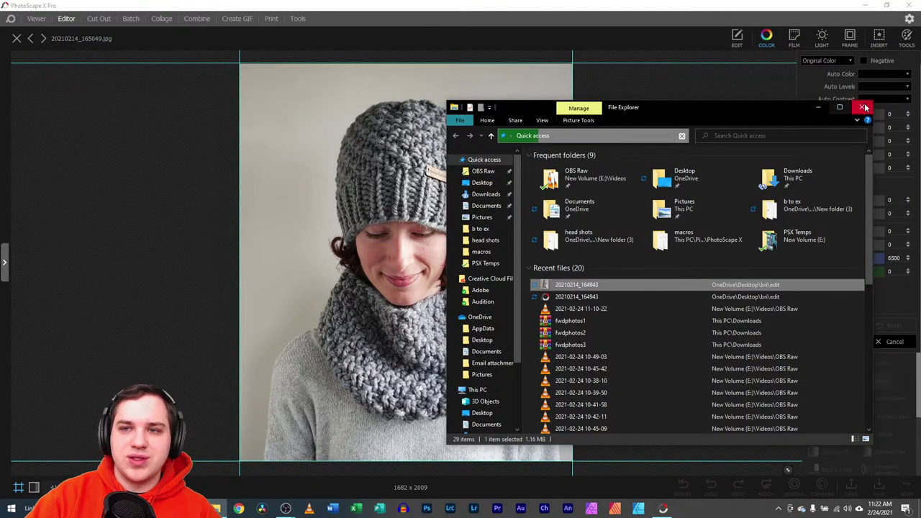
{"action": "left_click", "coordinate": [863, 107]}
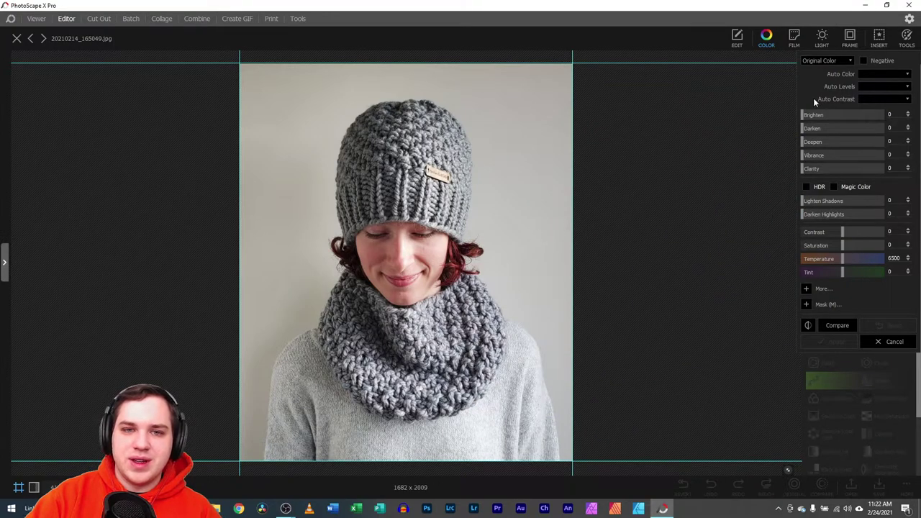
- Try Brighten and Darken, reset all colour adjustments to zero, and leave HDR off
{"action": "left_click", "coordinate": [808, 116]}
{"action": "left_click_drag", "start_coordinate": [804, 130], "coordinate": [823, 167]}
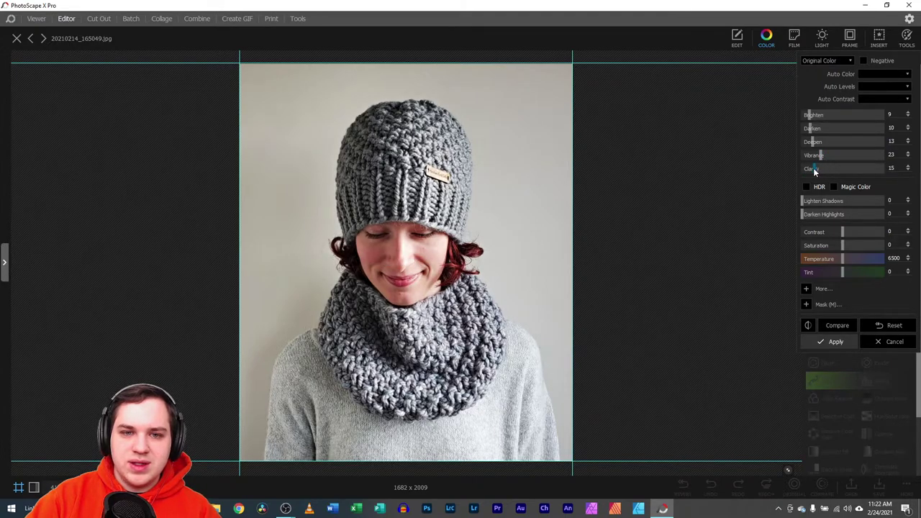
{"action": "left_click", "coordinate": [878, 326]}
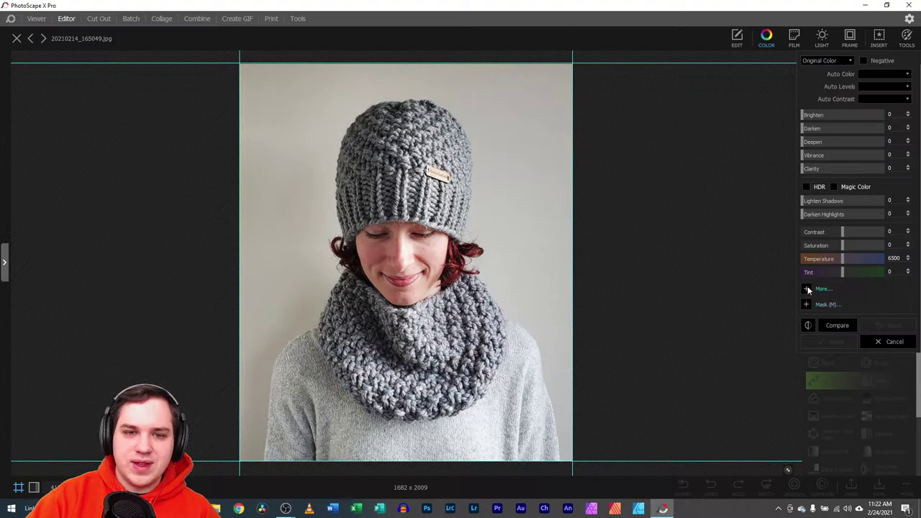
{"action": "left_click", "coordinate": [806, 187]}
{"action": "left_click", "coordinate": [806, 188]}
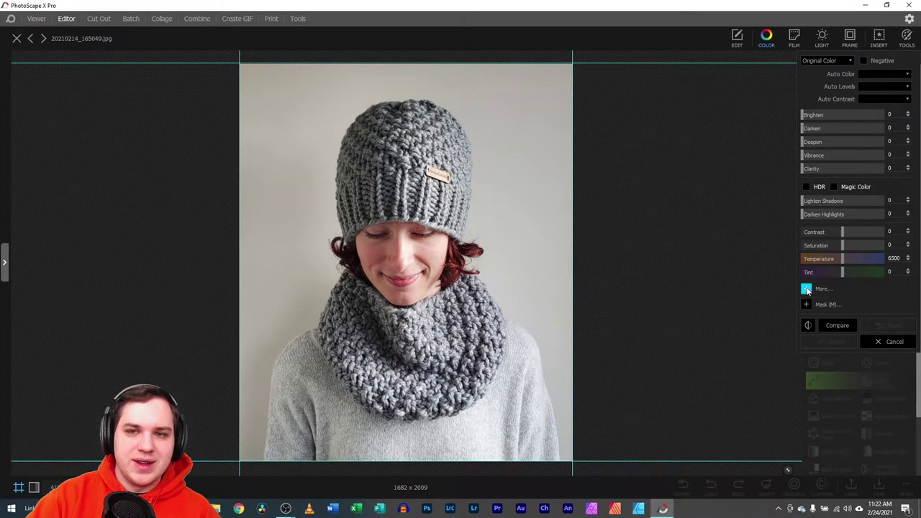
- Set Clarity to 7 and compare the result with the original photo
{"action": "left_click", "coordinate": [804, 167]}
{"action": "left_click_drag", "start_coordinate": [804, 166], "coordinate": [815, 167]}
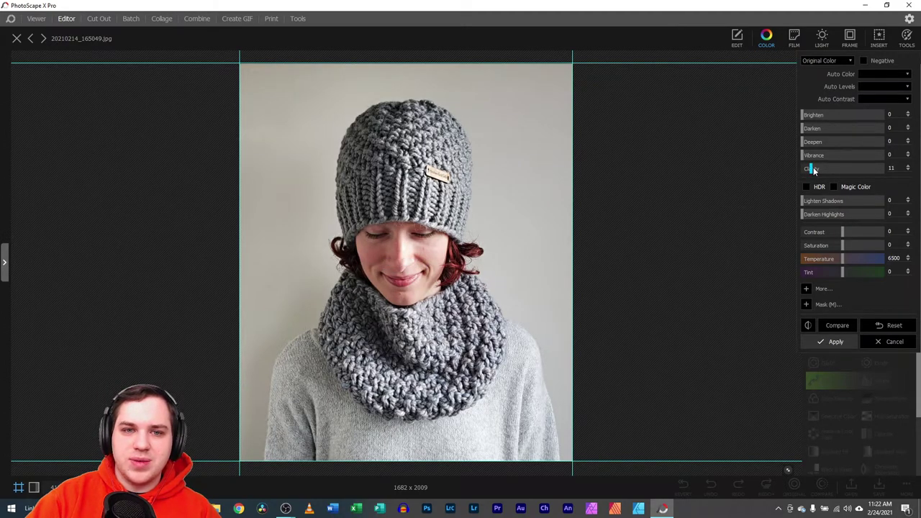
{"action": "left_click_drag", "start_coordinate": [811, 167], "coordinate": [808, 168]}
{"action": "left_click", "coordinate": [841, 325]}
{"action": "left_click", "coordinate": [846, 328]}
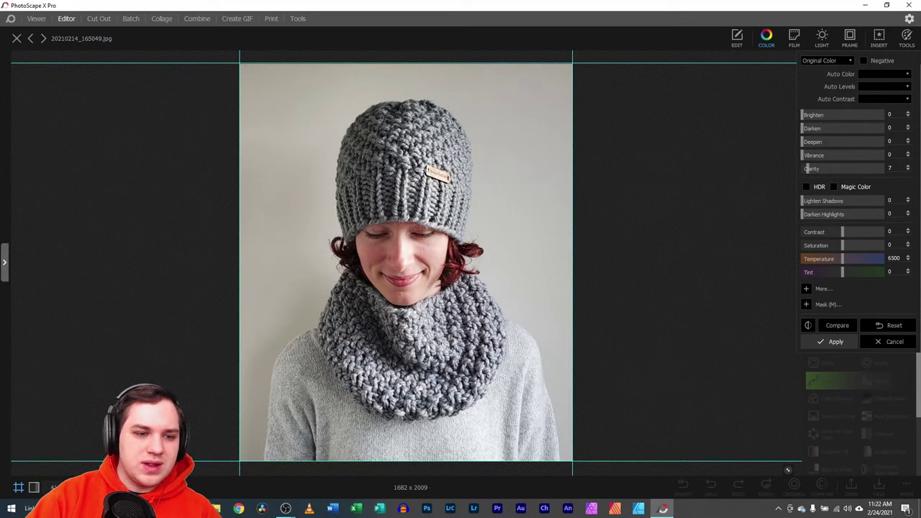
{"action": "scroll", "coordinate": [405, 262], "scroll_direction": "down", "scroll_amount": 2}
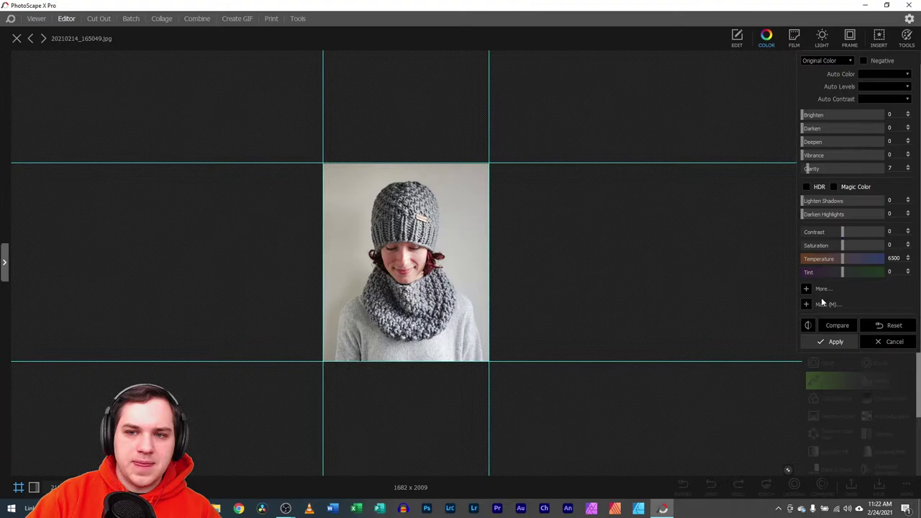
{"action": "left_click", "coordinate": [830, 327]}
- Enable Mask and paint it over the hat and scarf
{"action": "left_click", "coordinate": [830, 328]}
{"action": "left_click", "coordinate": [830, 327]}
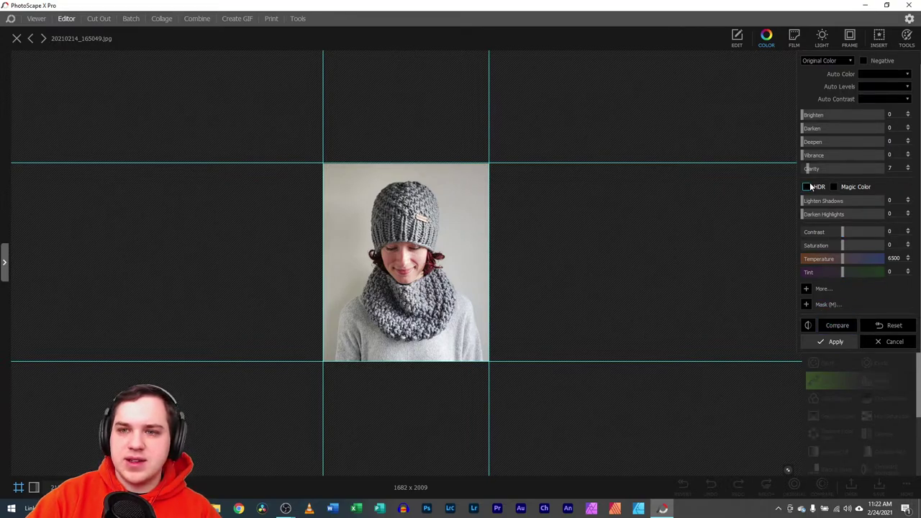
{"action": "left_click", "coordinate": [813, 302]}
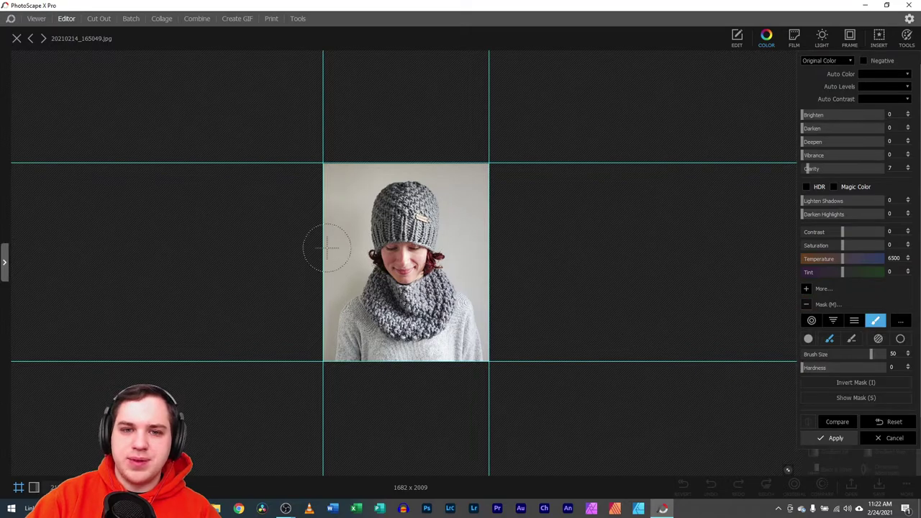
{"action": "mouse_move", "coordinate": [376, 220]}
{"action": "left_mouse_down"}
{"action": "mouse_move", "coordinate": [386, 202]}
{"action": "mouse_move", "coordinate": [421, 190]}
{"action": "mouse_move", "coordinate": [443, 219]}
{"action": "mouse_move", "coordinate": [406, 234]}
{"action": "mouse_move", "coordinate": [379, 229]}
{"action": "mouse_move", "coordinate": [383, 237]}
{"action": "left_mouse_up"}
{"action": "mouse_move", "coordinate": [385, 288]}
{"action": "left_mouse_down"}
{"action": "mouse_move", "coordinate": [426, 325]}
{"action": "mouse_move", "coordinate": [444, 303]}
{"action": "mouse_move", "coordinate": [440, 282]}
{"action": "mouse_move", "coordinate": [409, 281]}
{"action": "mouse_move", "coordinate": [400, 294]}
{"action": "mouse_move", "coordinate": [411, 282]}
{"action": "mouse_move", "coordinate": [453, 269]}
{"action": "left_mouse_up"}
- Set the masked Clarity to 4, comparing against the original photo
{"action": "scroll", "coordinate": [563, 408], "scroll_direction": "up", "scroll_amount": 3}
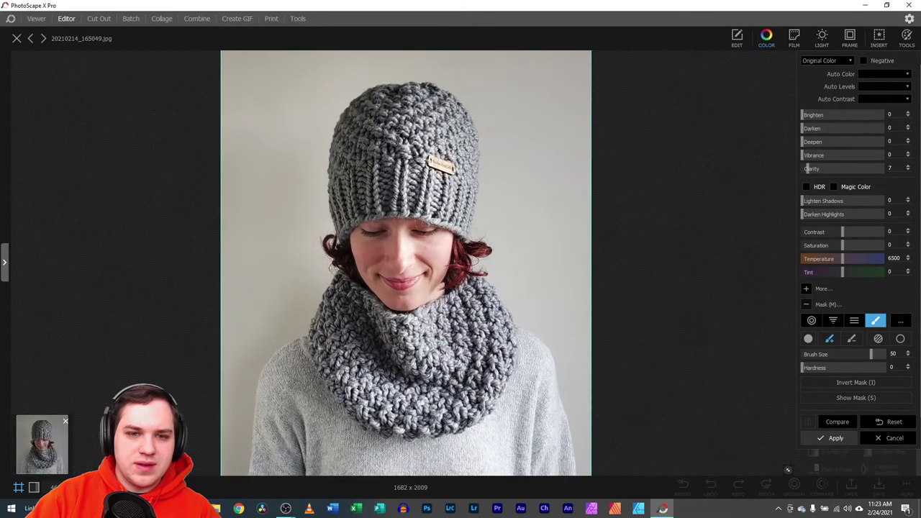
{"action": "left_click", "coordinate": [836, 423]}
{"action": "left_click", "coordinate": [835, 423]}
{"action": "left_click", "coordinate": [835, 422]}
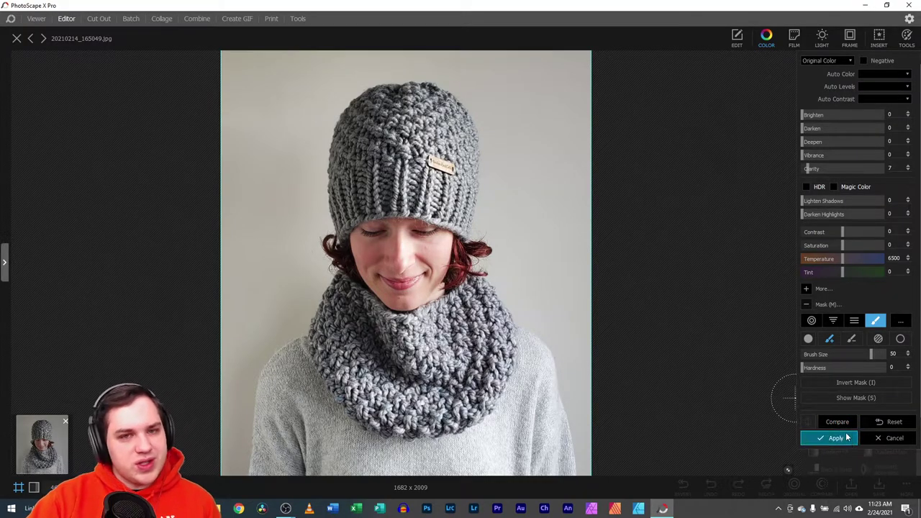
{"action": "left_click", "coordinate": [842, 423]}
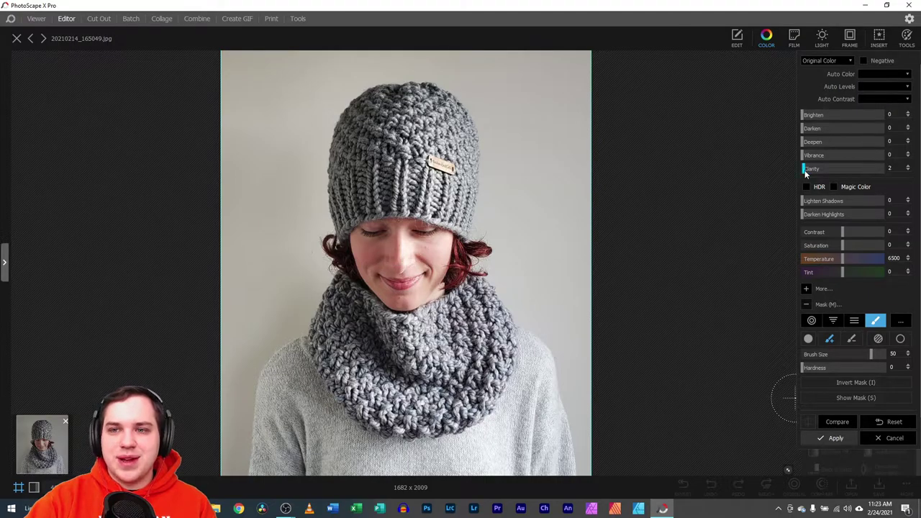
{"action": "left_click_drag", "start_coordinate": [804, 169], "coordinate": [807, 170]}
{"action": "left_click", "coordinate": [846, 424]}
{"action": "left_click", "coordinate": [846, 424]}
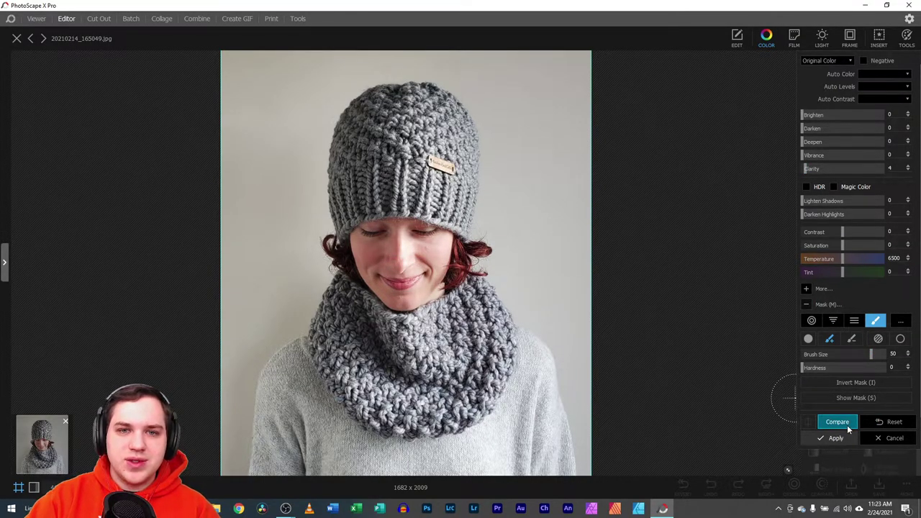
- Apply the masked adjustment and save 20210214_165049 as a JPEG in bri\edit
{"action": "left_click", "coordinate": [836, 438]}
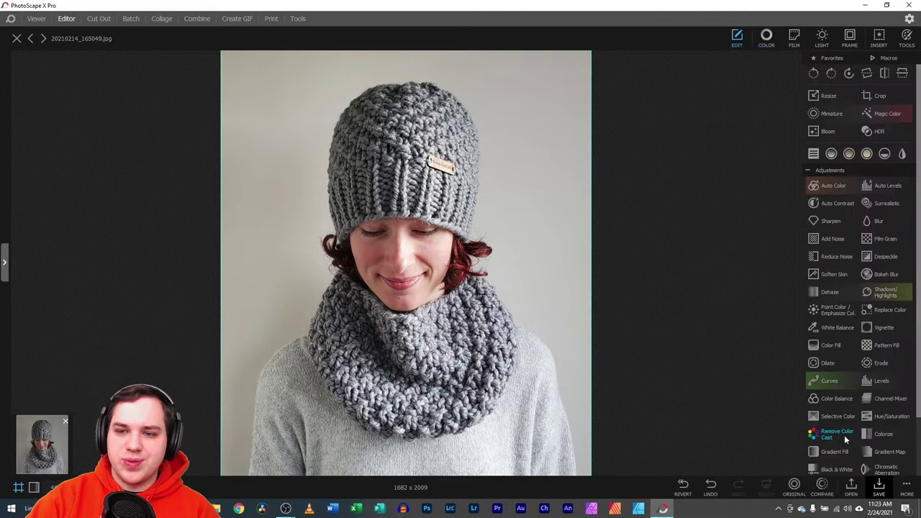
{"action": "left_click", "coordinate": [879, 487]}
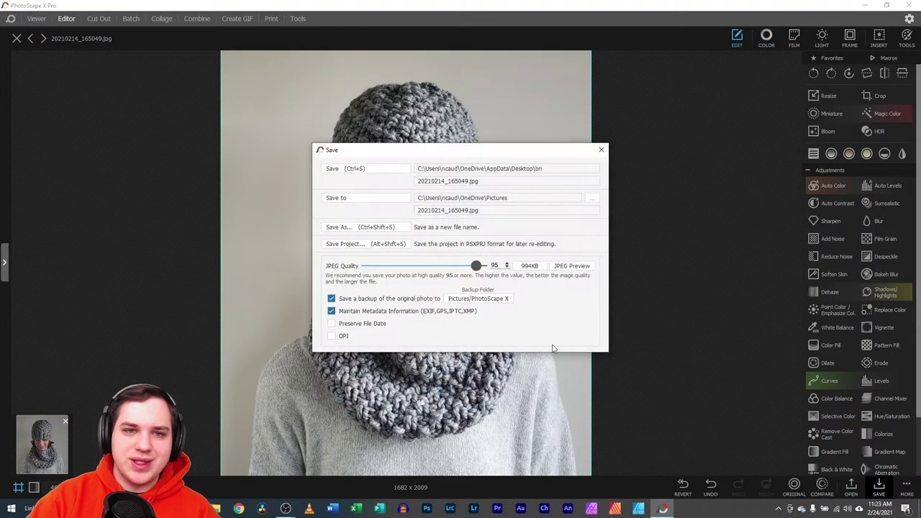
{"action": "left_click", "coordinate": [359, 227]}
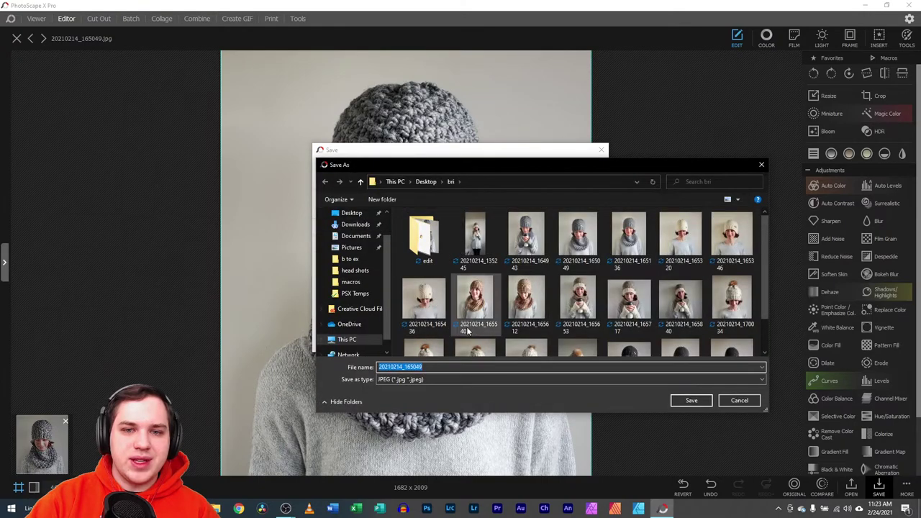
{"action": "double_click", "coordinate": [423, 236]}
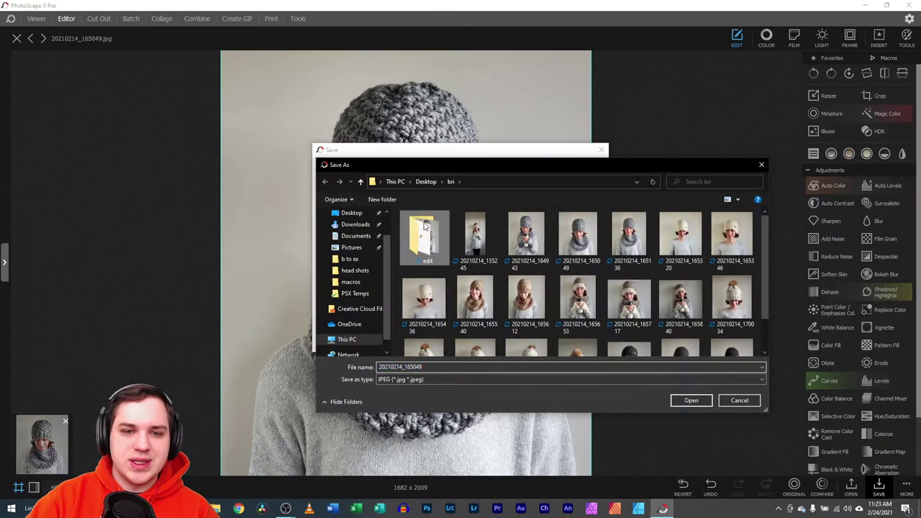
{"action": "left_click", "coordinate": [708, 400]}
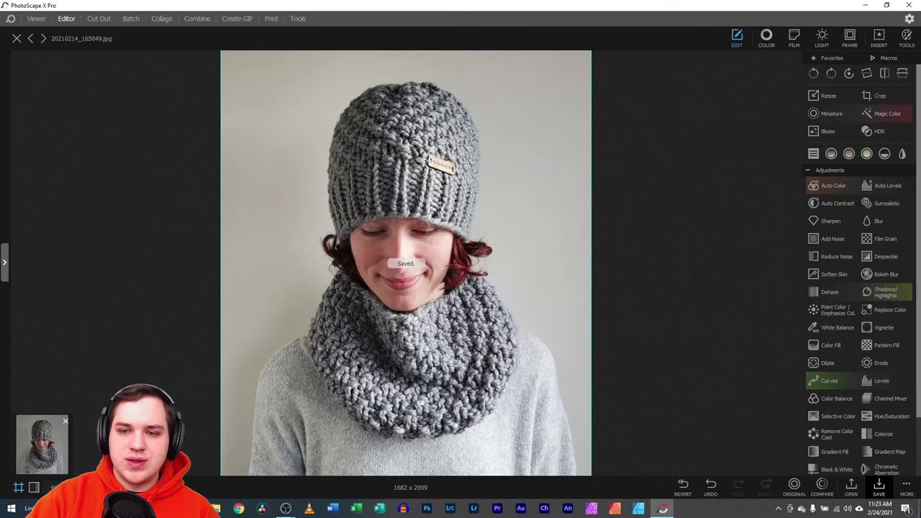
- Also save 20210214_165049 as a .psxprj project file
{"action": "left_click", "coordinate": [878, 488]}
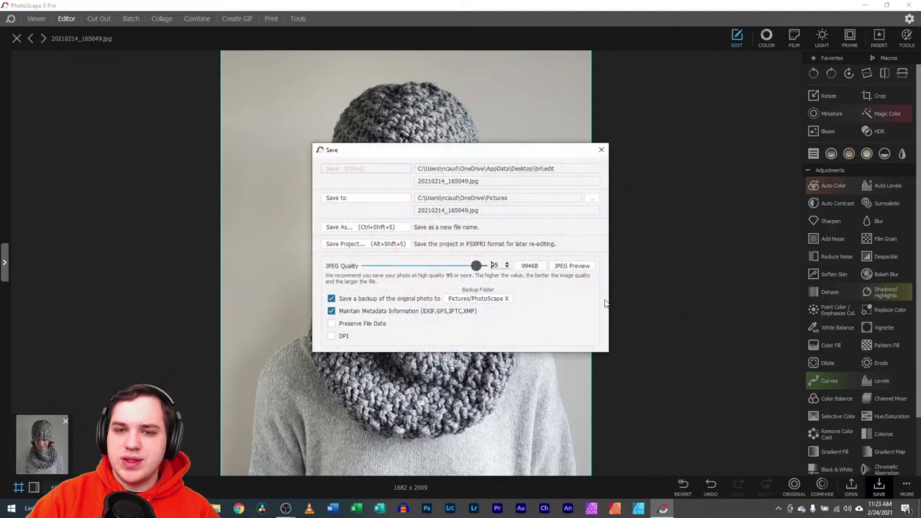
{"action": "left_click", "coordinate": [380, 244]}
{"action": "left_click", "coordinate": [699, 400]}
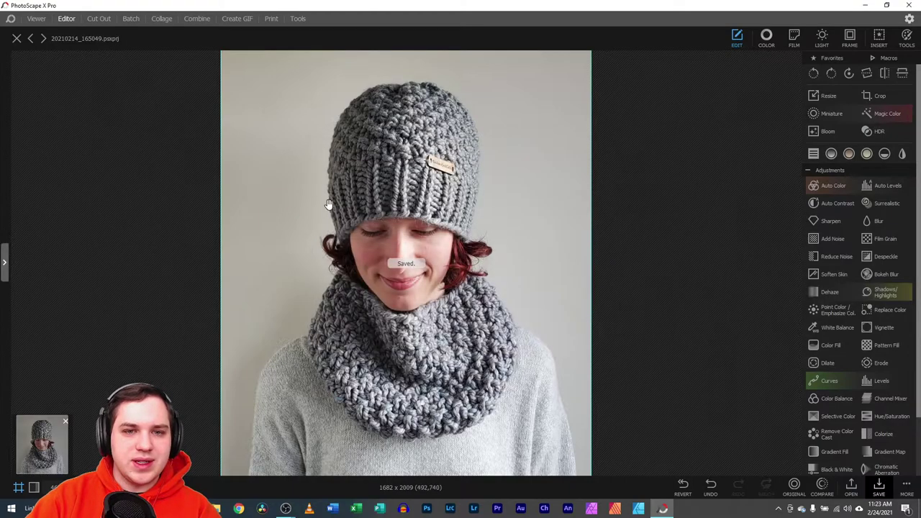
- Close the saved photo and open 20210214_165136 (4/20, 1908 x 2425) in the Editor
{"action": "left_click", "coordinate": [17, 39]}
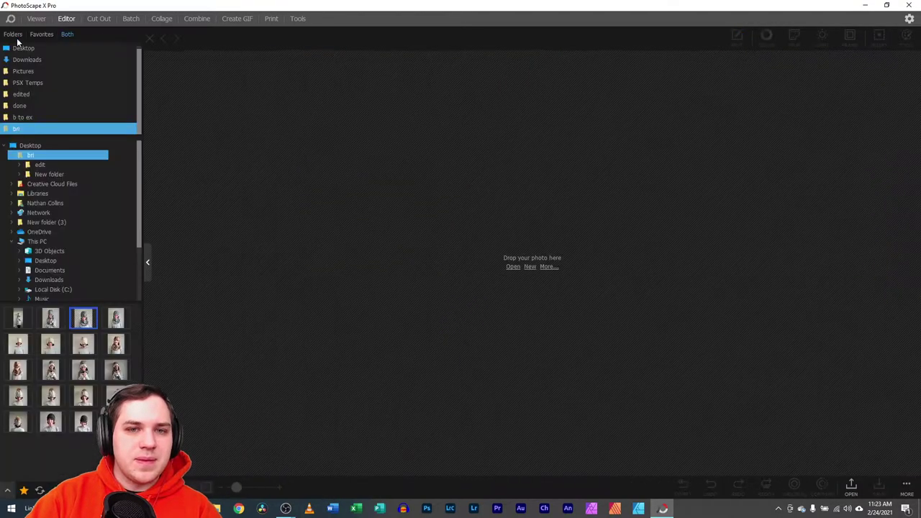
{"action": "left_click", "coordinate": [36, 19]}
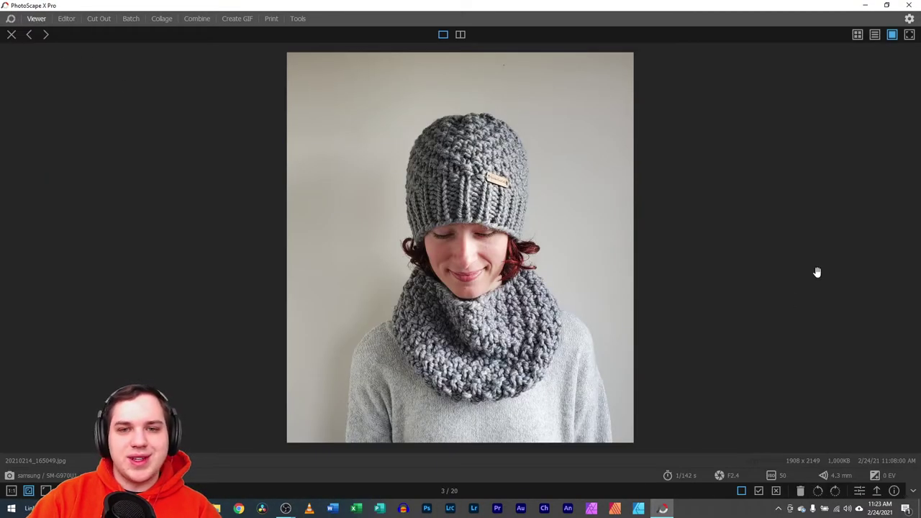
{"action": "left_click", "coordinate": [911, 265]}
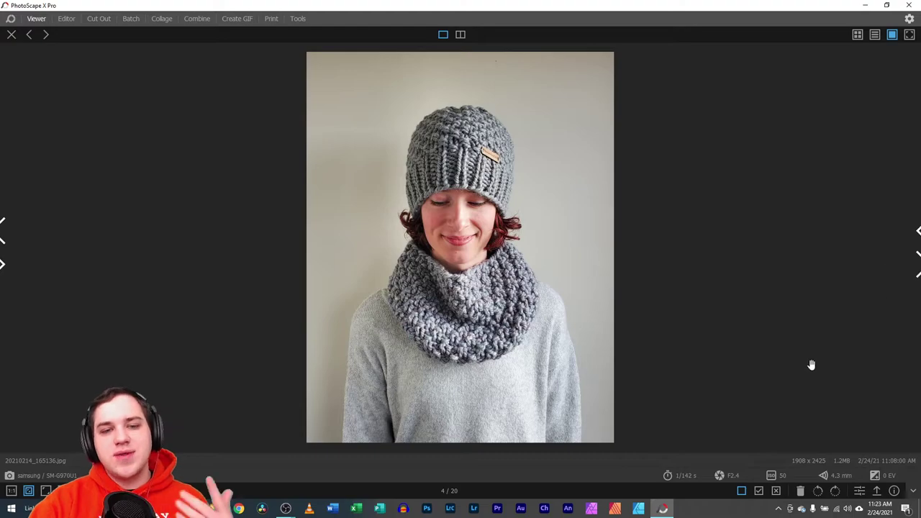
{"action": "left_click", "coordinate": [859, 490]}
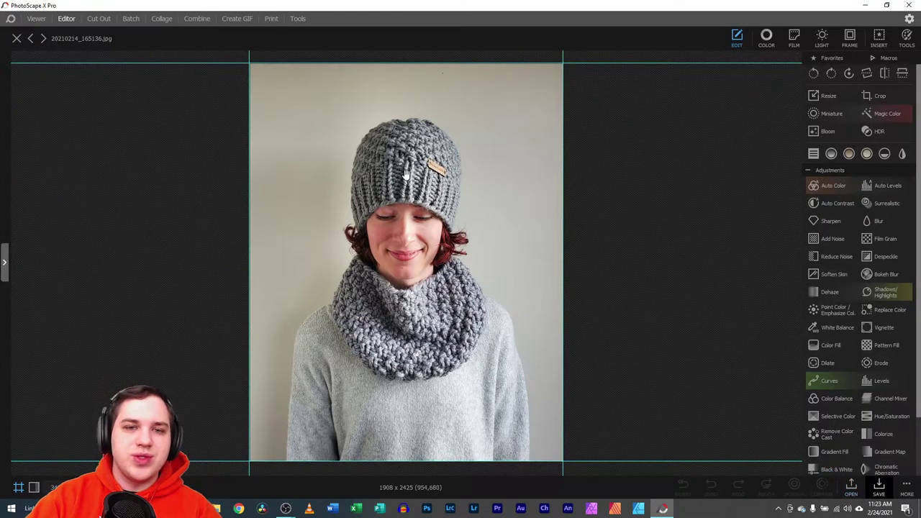
- Apply two preliminary crops, slightly tightening the frame each time
{"action": "left_click", "coordinate": [874, 96]}
{"action": "left_click_drag", "start_coordinate": [389, 164], "coordinate": [379, 164]}
{"action": "double_click", "coordinate": [380, 165]}
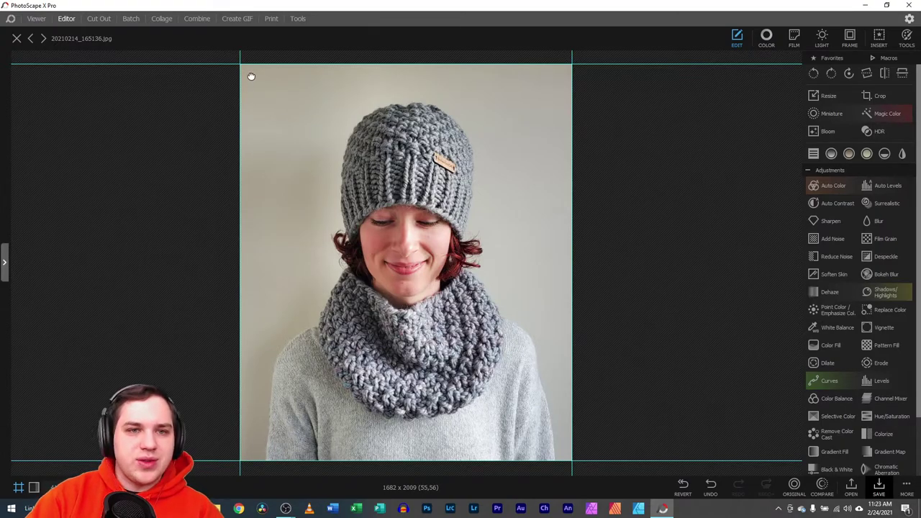
{"action": "left_click", "coordinate": [881, 95]}
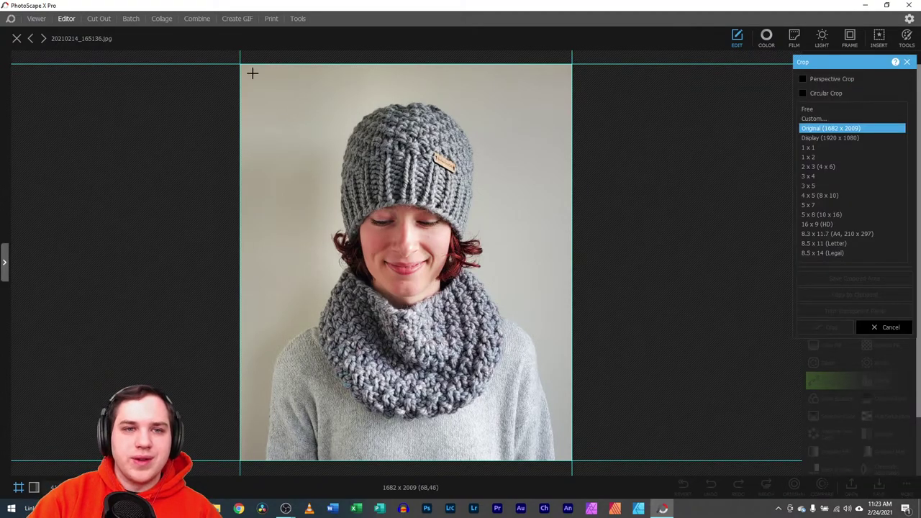
{"action": "left_click_drag", "start_coordinate": [249, 76], "coordinate": [541, 442]}
{"action": "left_click_drag", "start_coordinate": [471, 393], "coordinate": [475, 396]}
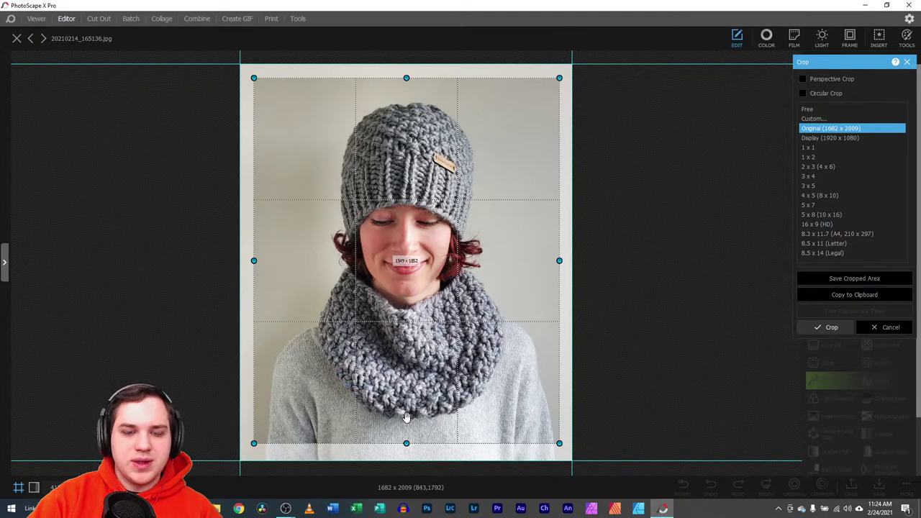
{"action": "double_click", "coordinate": [410, 107]}
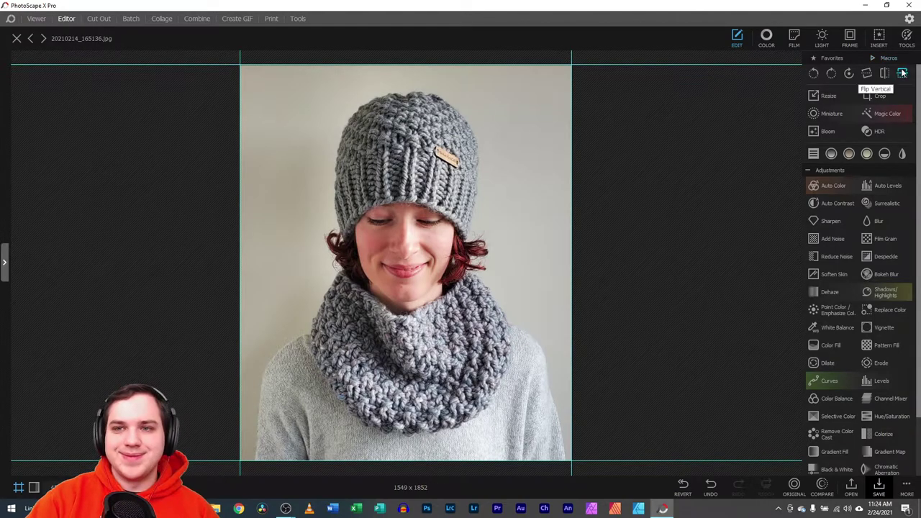
- Trim the top-left corner inward and apply a final crop of 1507 x 1801
{"action": "left_click", "coordinate": [877, 96]}
{"action": "left_click_drag", "start_coordinate": [191, 55], "coordinate": [570, 461]}
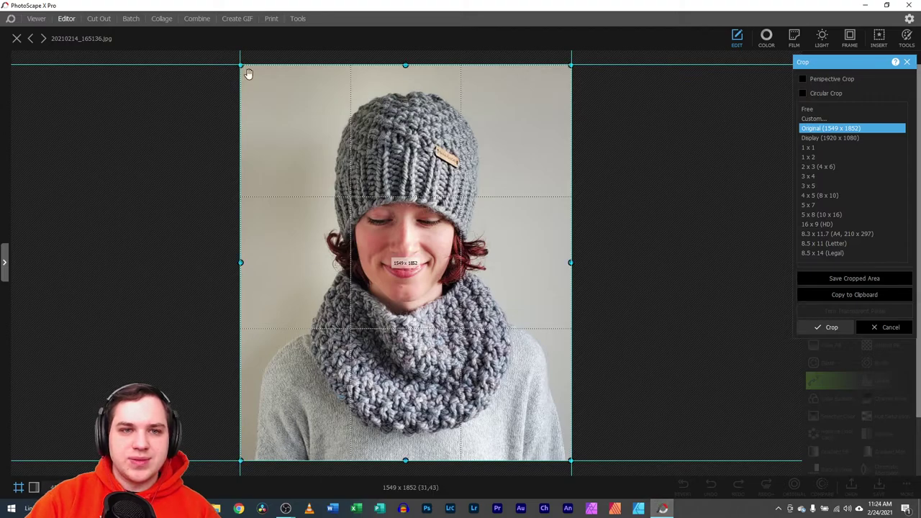
{"action": "left_click_drag", "start_coordinate": [240, 64], "coordinate": [244, 68]}
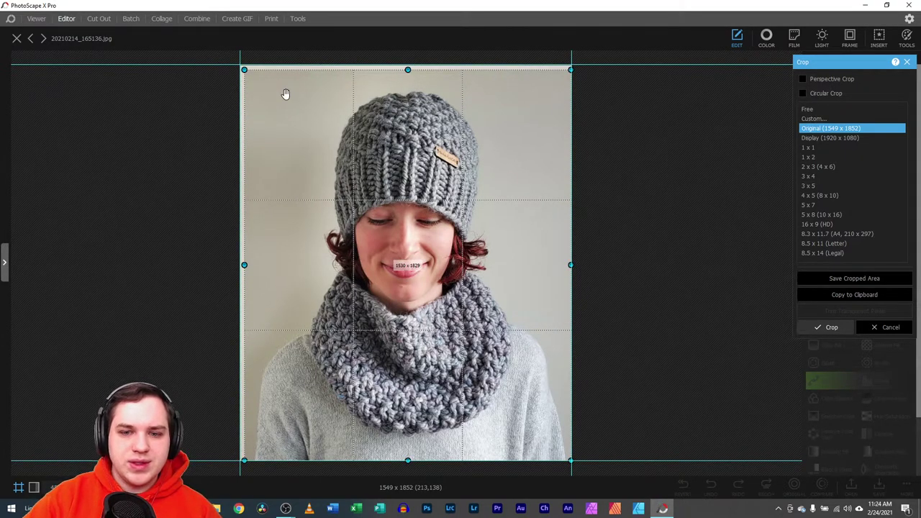
{"action": "left_click_drag", "start_coordinate": [244, 70], "coordinate": [291, 94]}
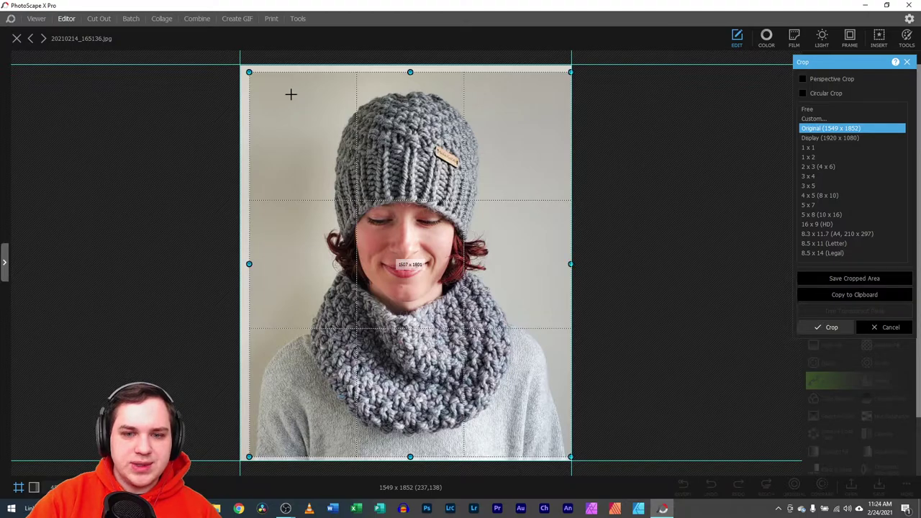
{"action": "key", "text": "Return"}
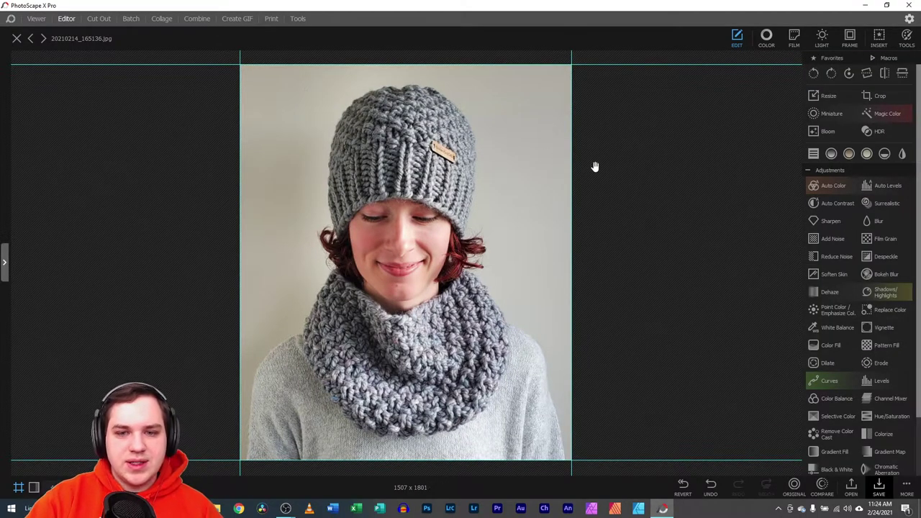
- Raise Clarity to 8, compare with the original, leave Magic Color off, and apply
{"action": "left_click", "coordinate": [766, 37]}
{"action": "left_click_drag", "start_coordinate": [803, 169], "coordinate": [807, 169]}
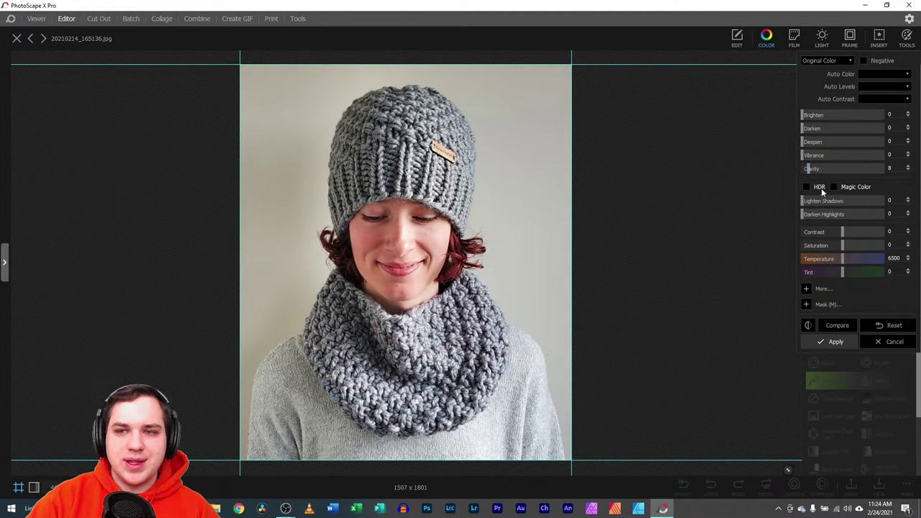
{"action": "left_click", "coordinate": [836, 326]}
{"action": "left_click", "coordinate": [836, 327]}
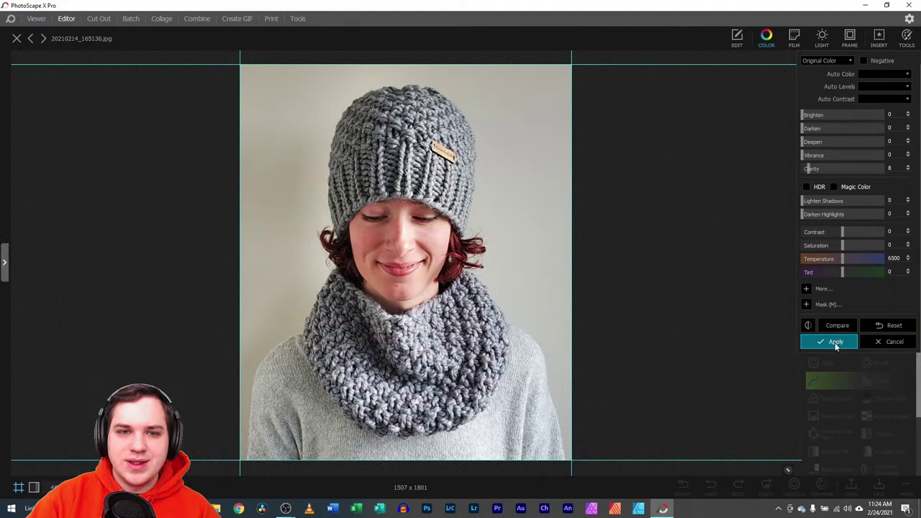
{"action": "left_click", "coordinate": [834, 187]}
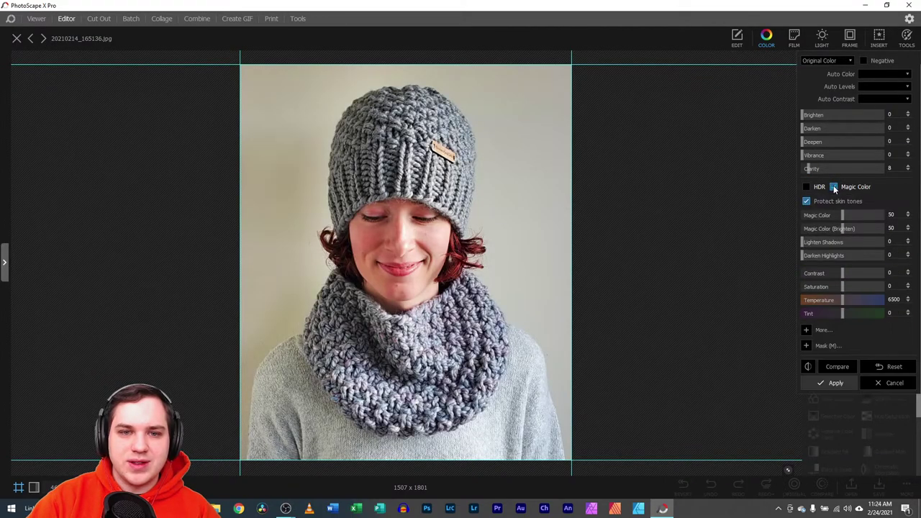
{"action": "left_click", "coordinate": [834, 187]}
{"action": "left_click", "coordinate": [833, 340]}
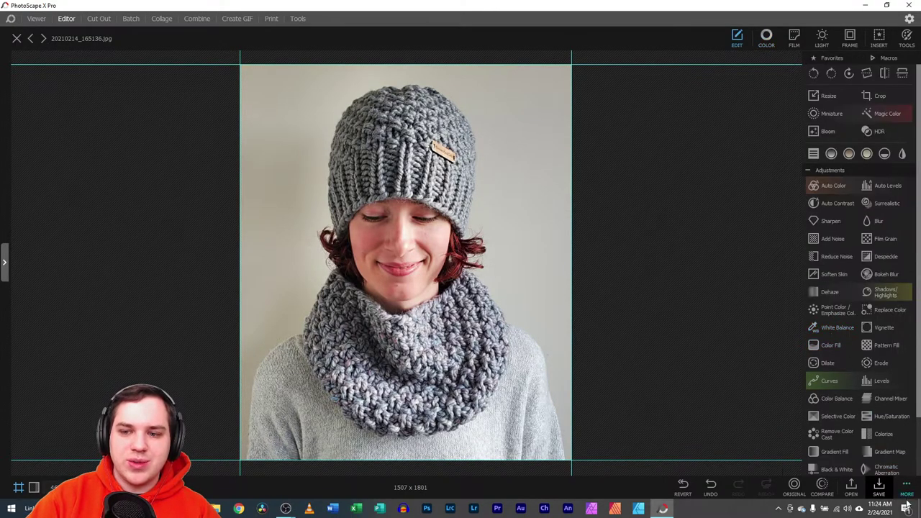
- Save the cropped photo 20210214_165136 as a JPEG in the bri\edit folder
{"action": "left_click", "coordinate": [878, 489]}
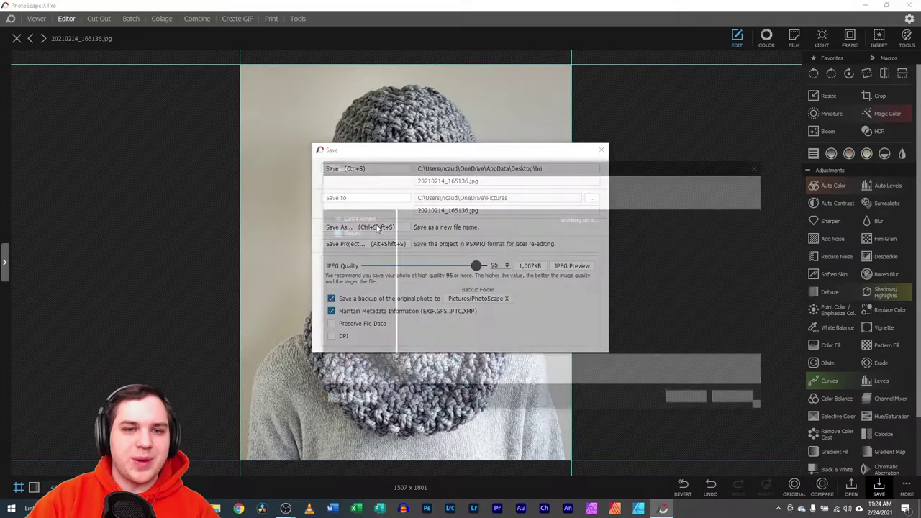
{"action": "left_click", "coordinate": [376, 227]}
{"action": "double_click", "coordinate": [425, 238]}
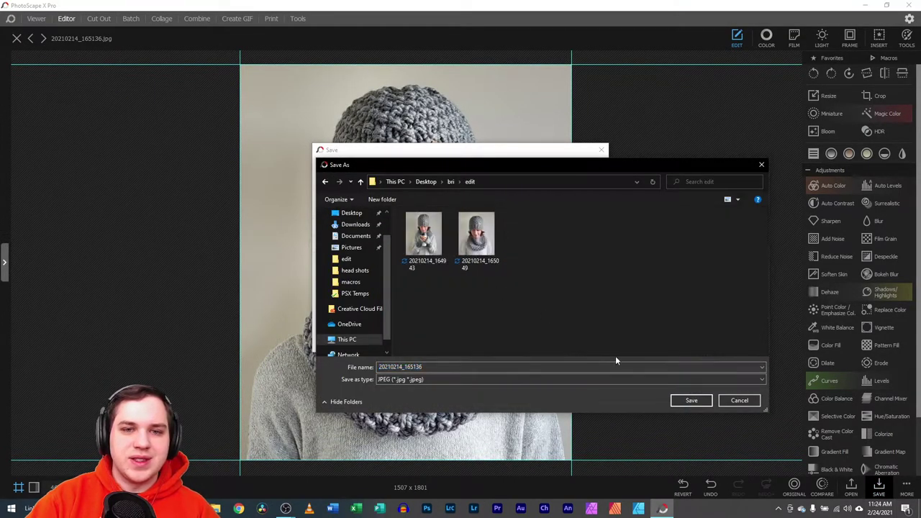
{"action": "left_click", "coordinate": [690, 401]}
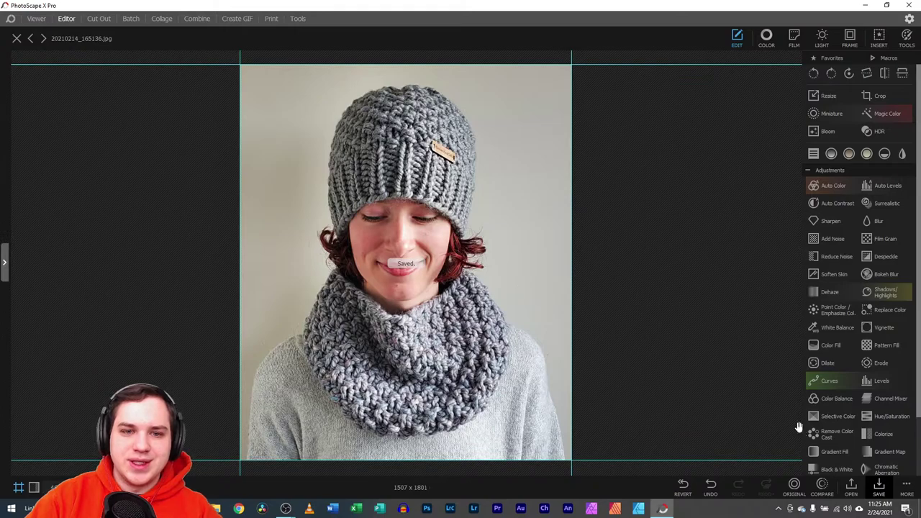
- Save the edit as a project file, then close the photo to empty the Editor
{"action": "left_click", "coordinate": [907, 488]}
{"action": "left_click", "coordinate": [827, 468]}
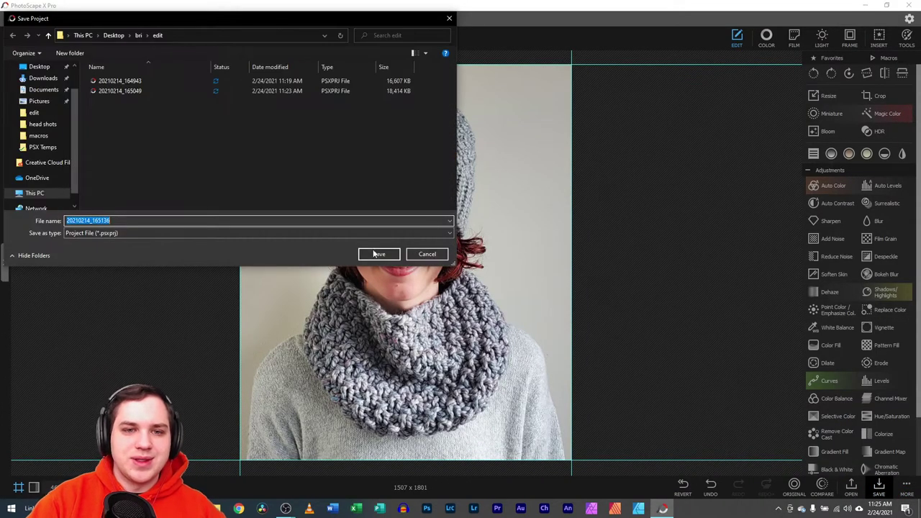
{"action": "left_click", "coordinate": [377, 253]}
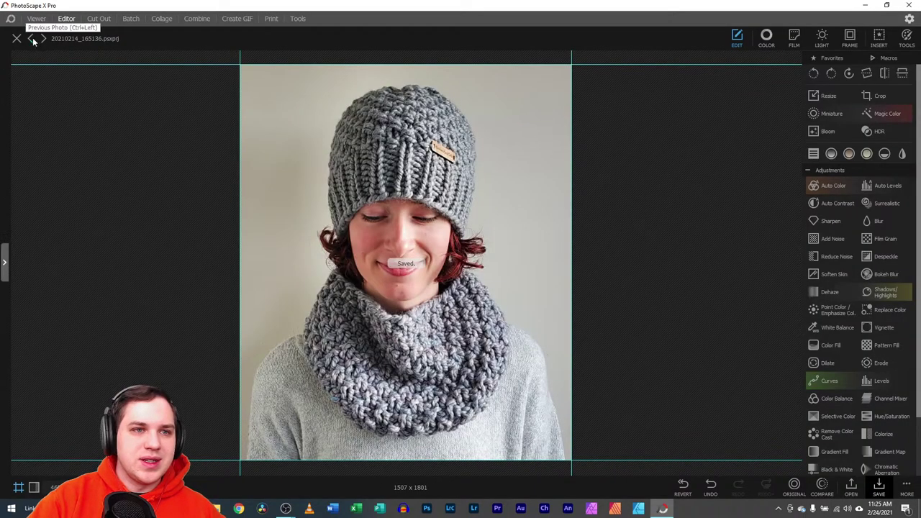
{"action": "left_click", "coordinate": [17, 39]}
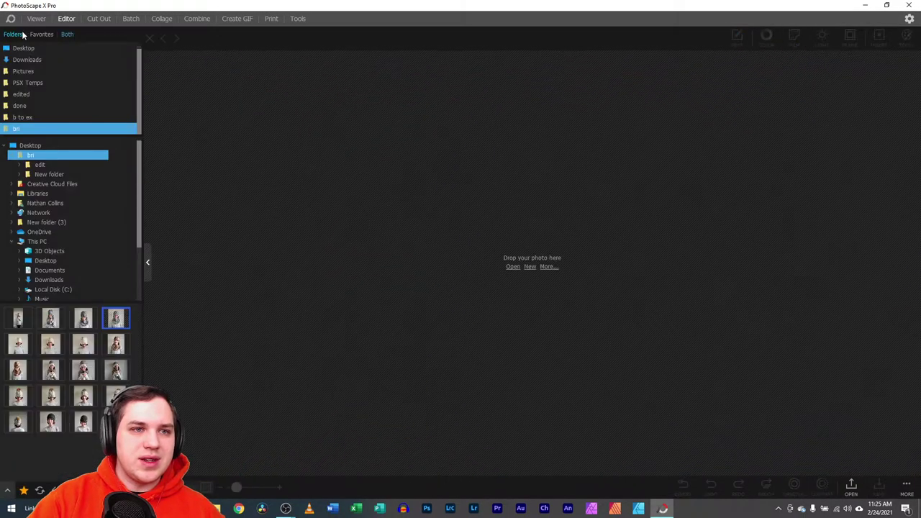
- Switch to the Viewer and page forward and back through the folder's photos to an earlier one
{"action": "left_click", "coordinate": [32, 21]}
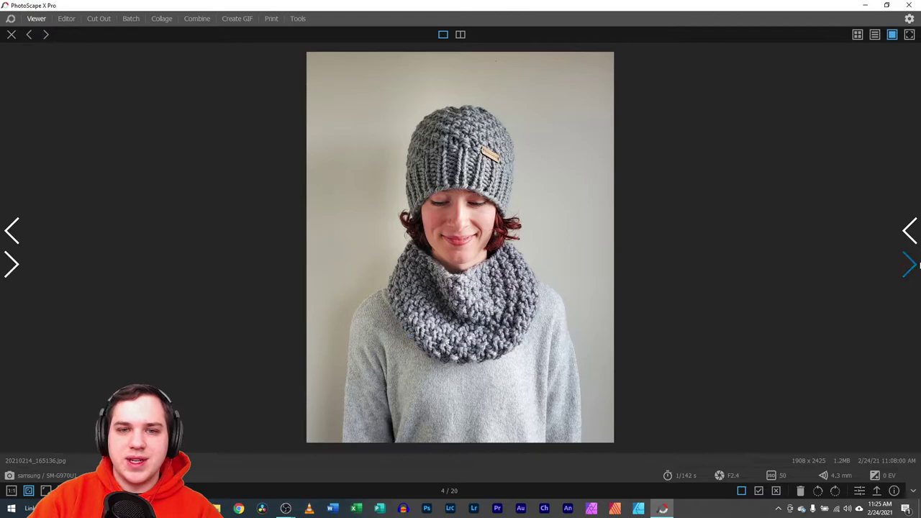
{"action": "left_click", "coordinate": [909, 264]}
{"action": "left_click", "coordinate": [910, 265]}
{"action": "left_click", "coordinate": [909, 264]}
{"action": "left_click", "coordinate": [910, 264]}
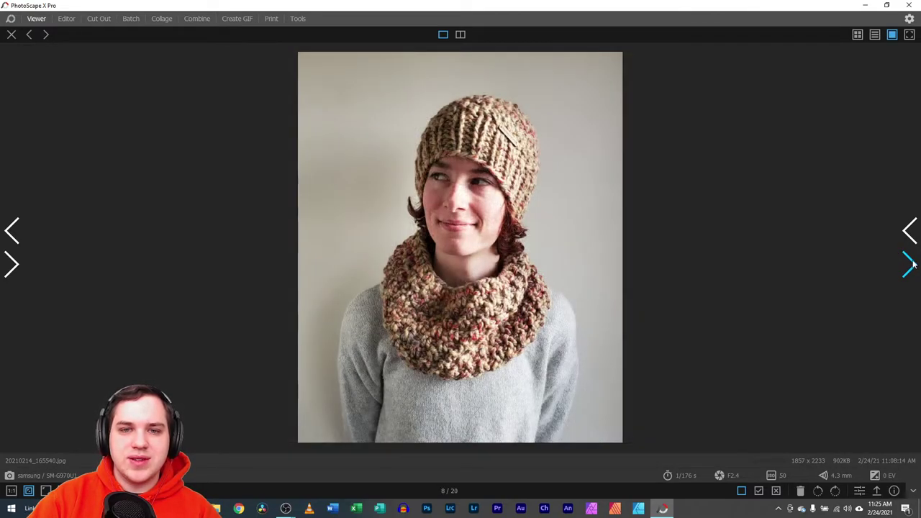
{"action": "left_click", "coordinate": [11, 234]}
{"action": "left_click", "coordinate": [11, 234]}
{"action": "left_click", "coordinate": [11, 233]}
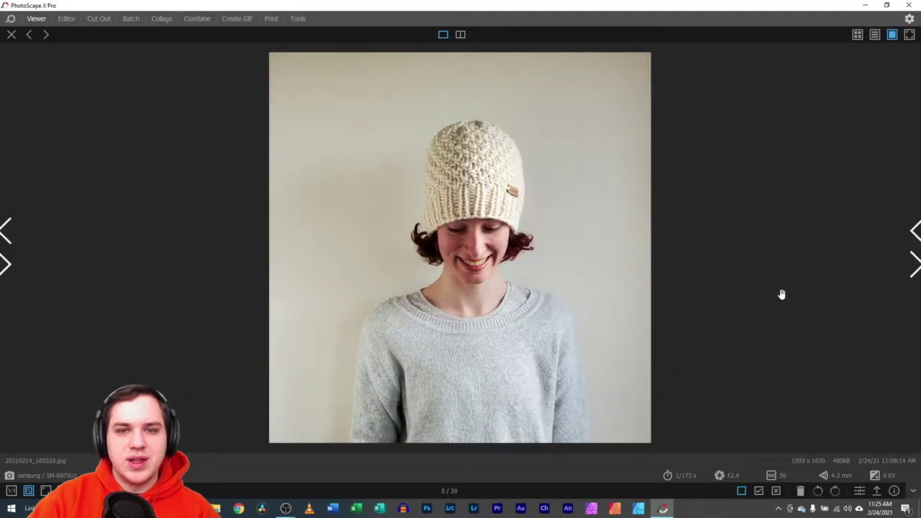
{"action": "left_click", "coordinate": [910, 266]}
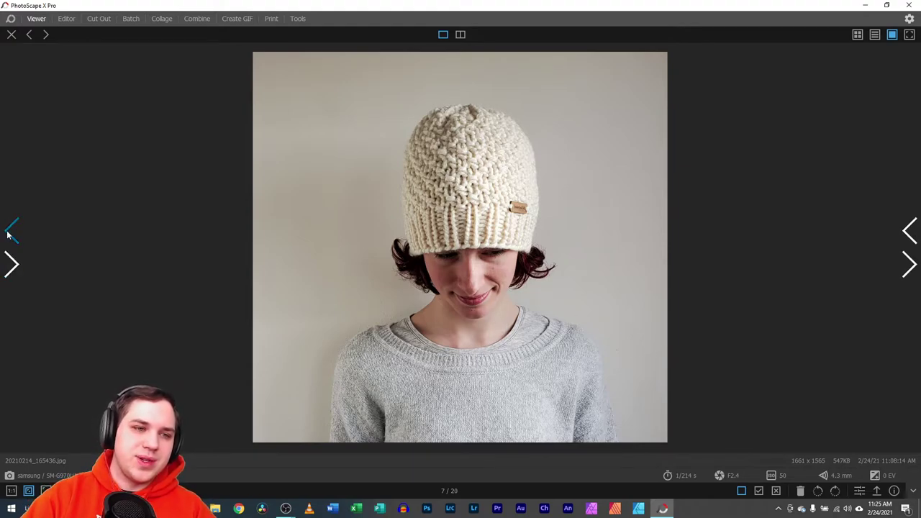
{"action": "double_click", "coordinate": [9, 232]}
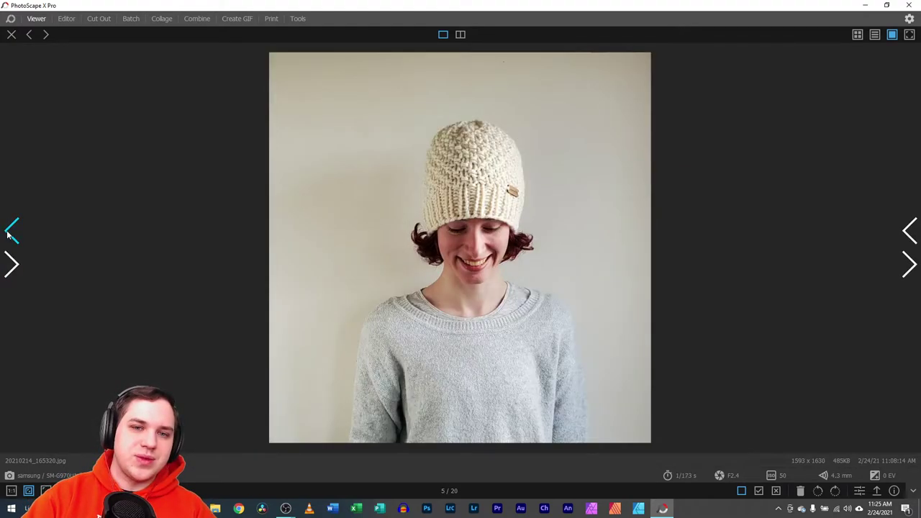
- Open the smiling-woman photo in the Editor and crop it to 796 x 952
{"action": "left_click", "coordinate": [859, 490]}
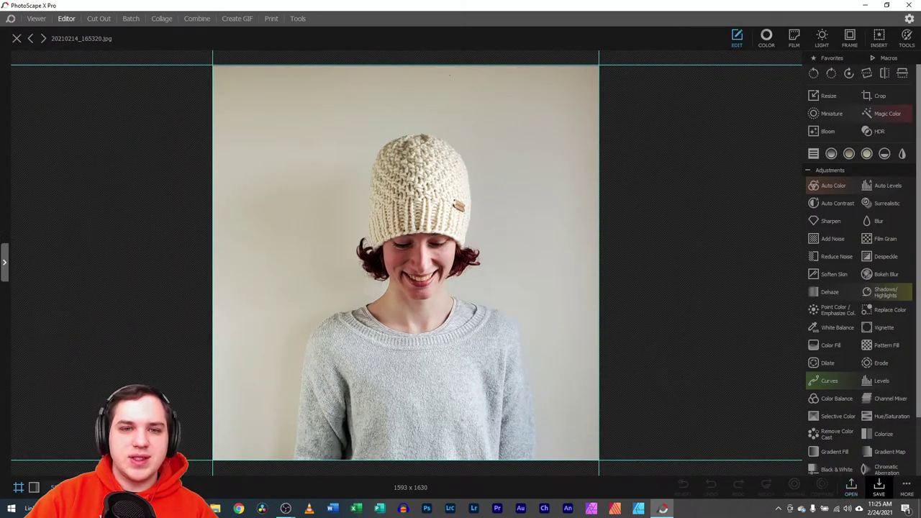
{"action": "left_click", "coordinate": [874, 96]}
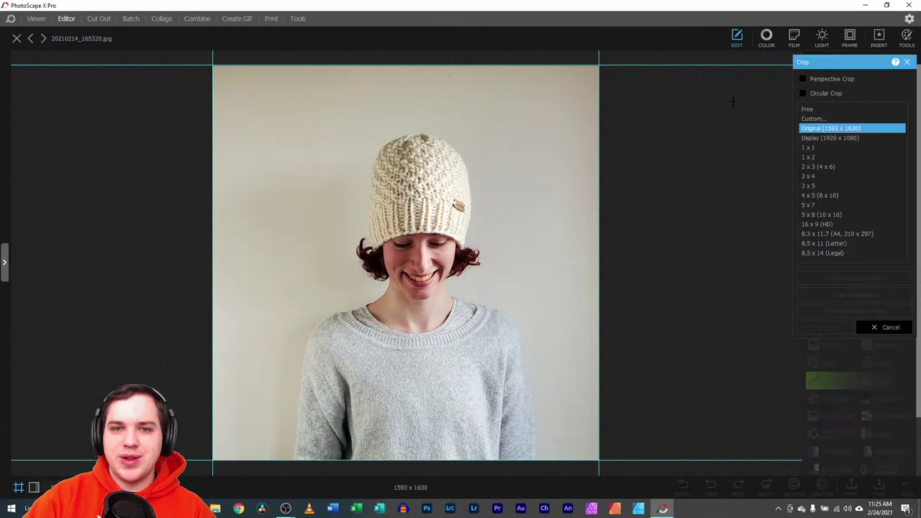
{"action": "left_click_drag", "start_coordinate": [254, 104], "coordinate": [551, 455]}
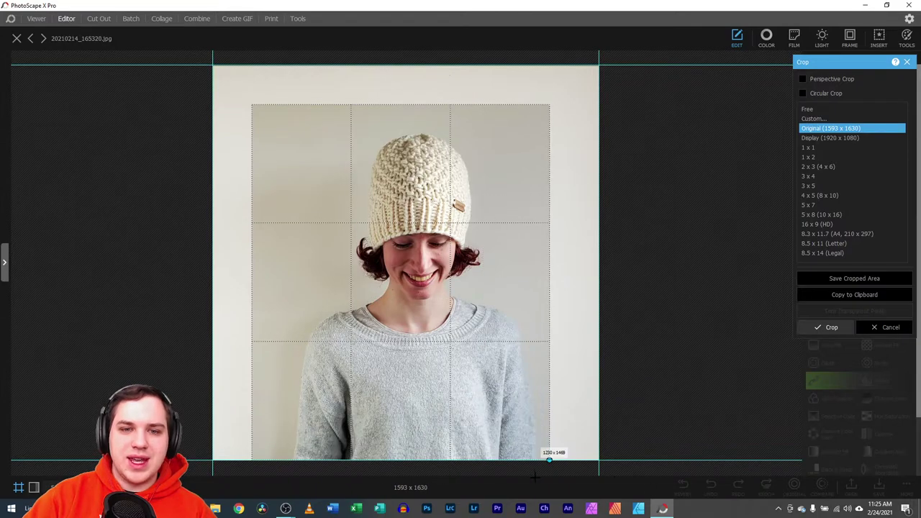
{"action": "left_click_drag", "start_coordinate": [261, 103], "coordinate": [351, 193]}
{"action": "left_click_drag", "start_coordinate": [408, 287], "coordinate": [379, 220]}
{"action": "left_click_drag", "start_coordinate": [528, 118], "coordinate": [532, 113]}
{"action": "left_click_drag", "start_coordinate": [485, 141], "coordinate": [488, 143]}
{"action": "left_click_drag", "start_coordinate": [299, 395], "coordinate": [296, 363]}
{"action": "left_click_drag", "start_coordinate": [538, 110], "coordinate": [494, 143]}
{"action": "left_click_drag", "start_coordinate": [522, 365], "coordinate": [492, 329]}
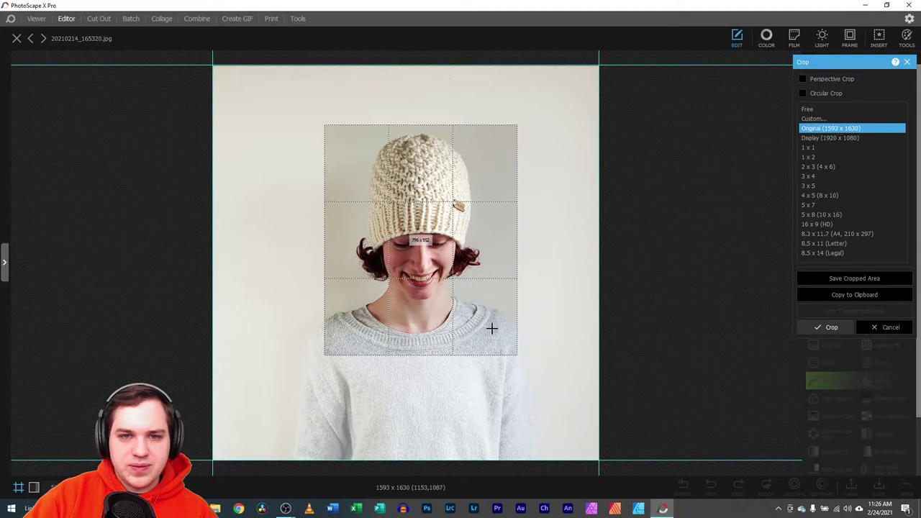
{"action": "double_click", "coordinate": [492, 328]}
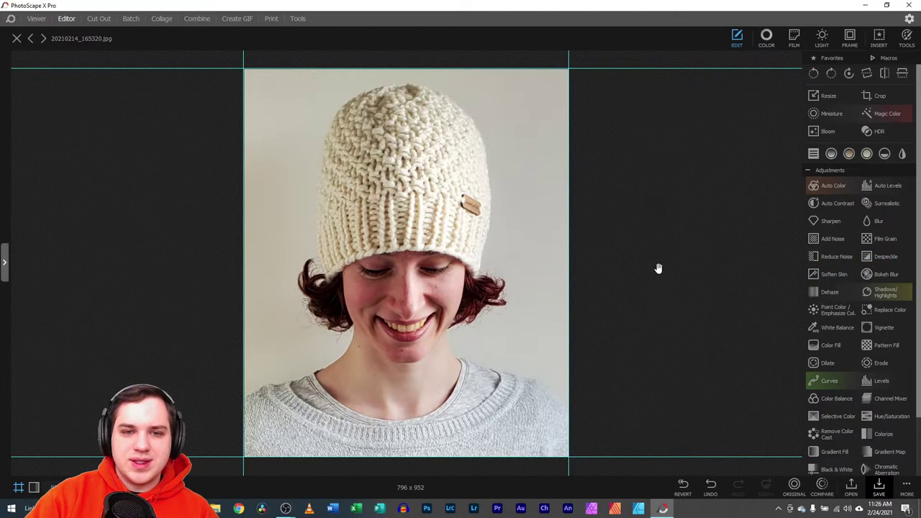
- Undo that crop and re-crop the photo to 907 x 1083 around the hat and face
{"action": "left_click", "coordinate": [709, 489]}
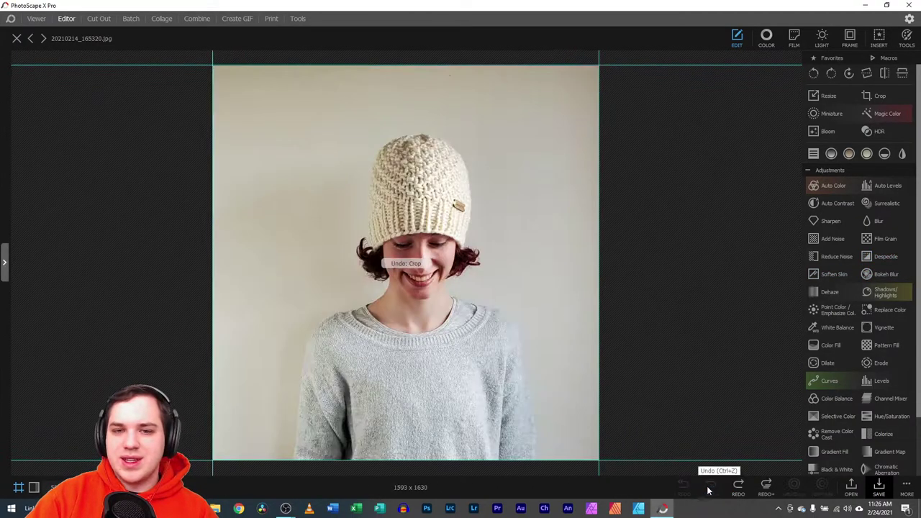
{"action": "left_click", "coordinate": [868, 96]}
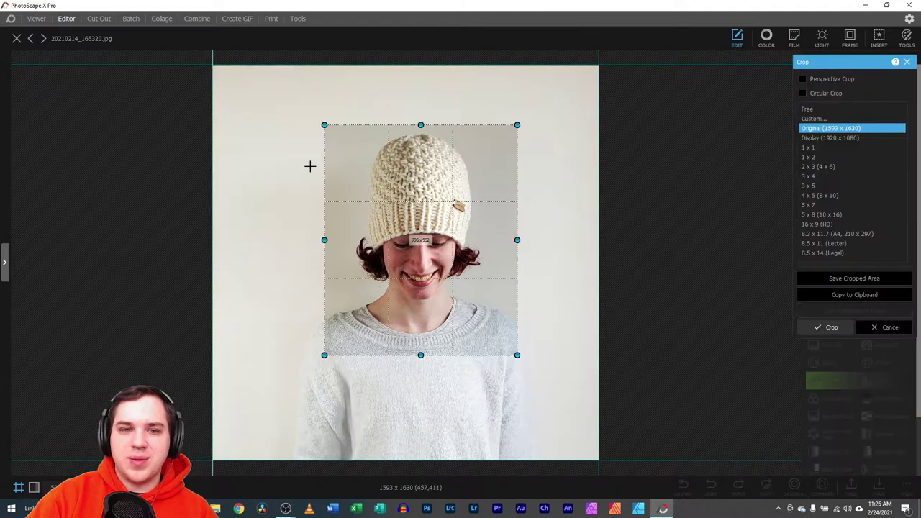
{"action": "left_click_drag", "start_coordinate": [324, 125], "coordinate": [297, 93]}
{"action": "left_click_drag", "start_coordinate": [355, 177], "coordinate": [368, 198]}
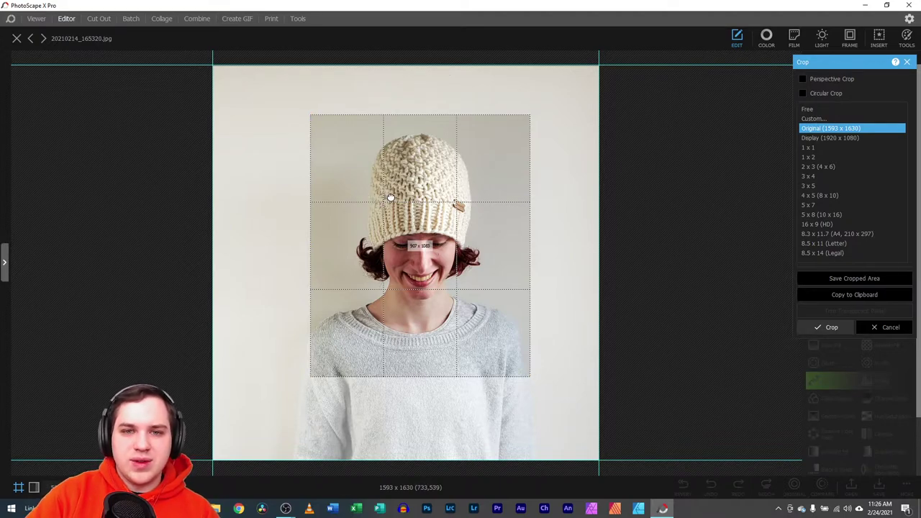
{"action": "double_click", "coordinate": [403, 194]}
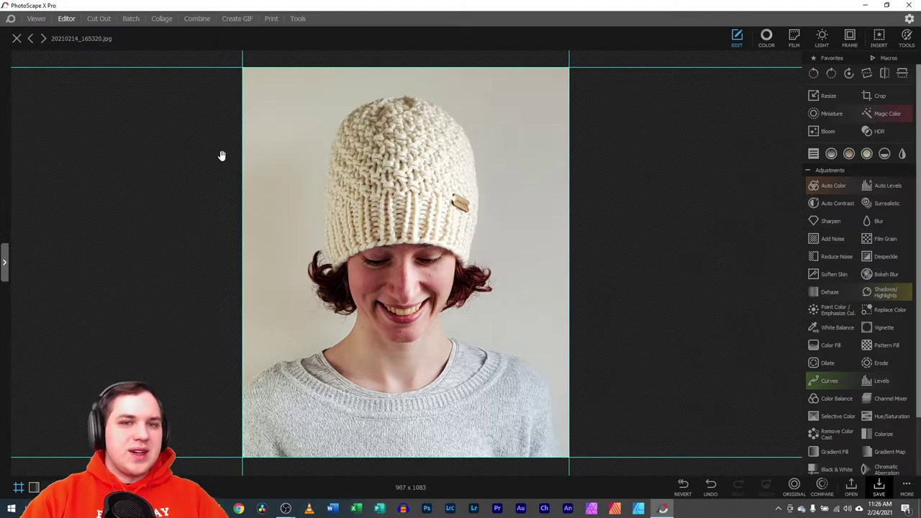
{"action": "left_click", "coordinate": [766, 38]}
{"action": "left_click", "coordinate": [806, 186]}
{"action": "left_click", "coordinate": [806, 186]}
{"action": "left_click", "coordinate": [839, 187]}
{"action": "left_click", "coordinate": [836, 187]}
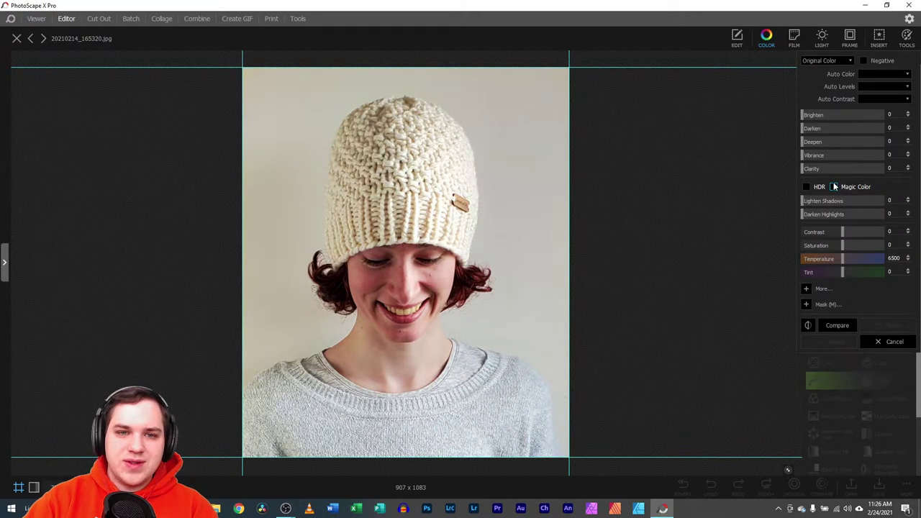
{"action": "left_click", "coordinate": [813, 169]}
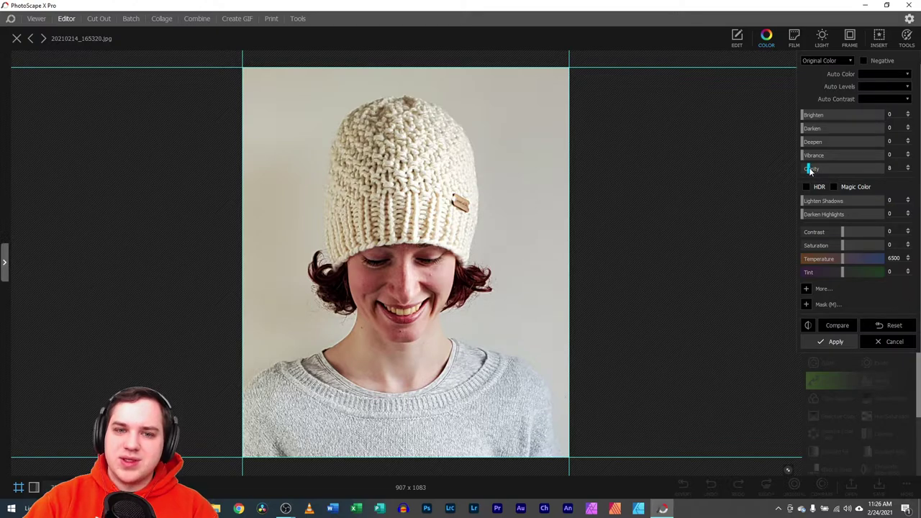
{"action": "left_click_drag", "start_coordinate": [843, 233], "coordinate": [833, 230]}
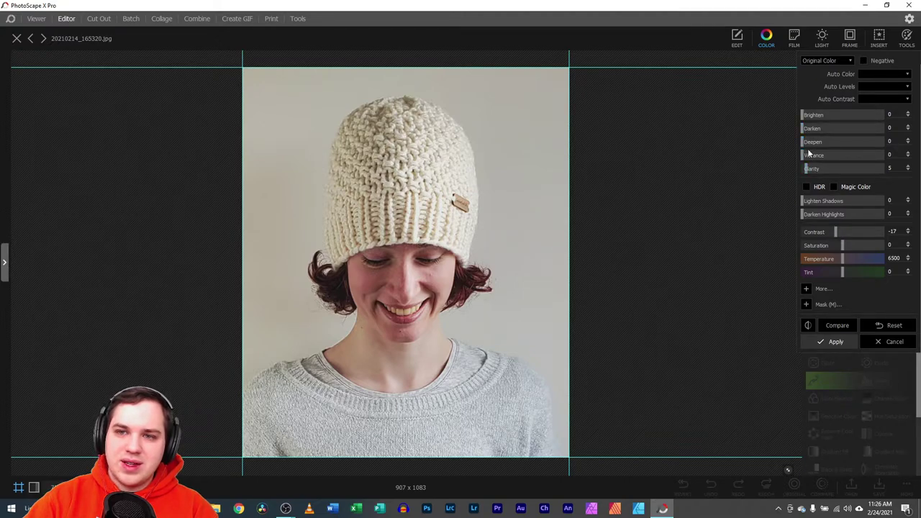
{"action": "left_click_drag", "start_coordinate": [807, 156], "coordinate": [846, 157]}
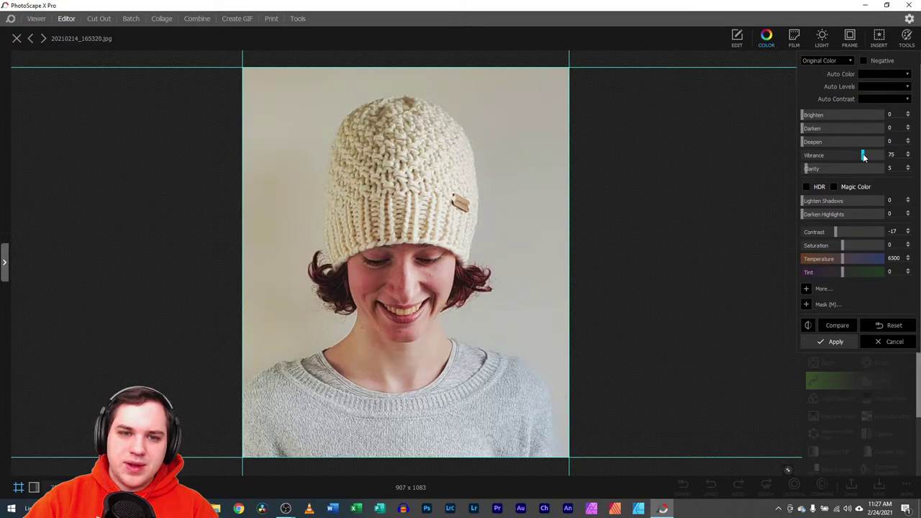
{"action": "left_click", "coordinate": [843, 328]}
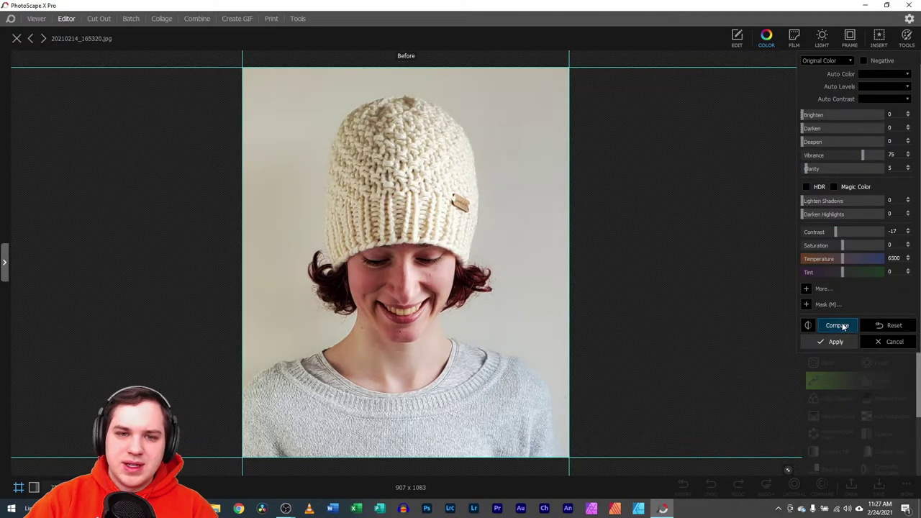
{"action": "left_click", "coordinate": [874, 341]}
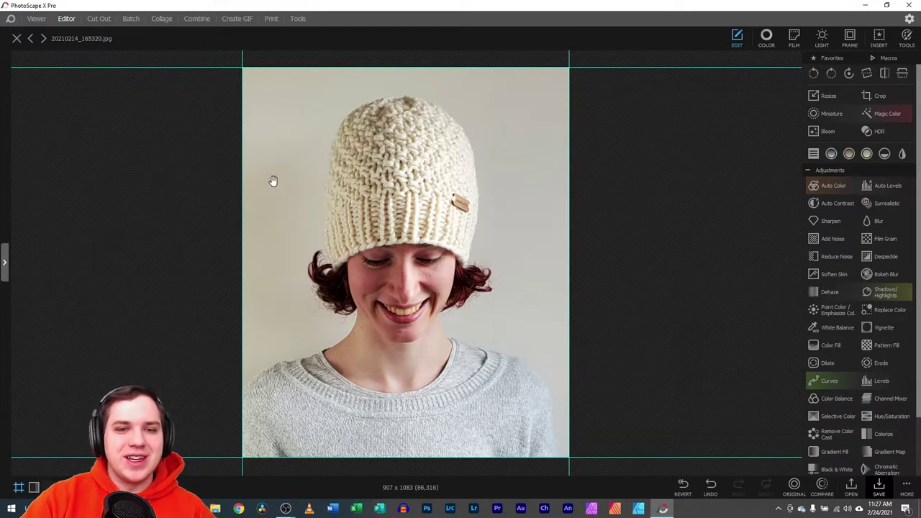
- Close the portrait without saving changes and return to the Viewer
{"action": "left_click", "coordinate": [16, 38]}
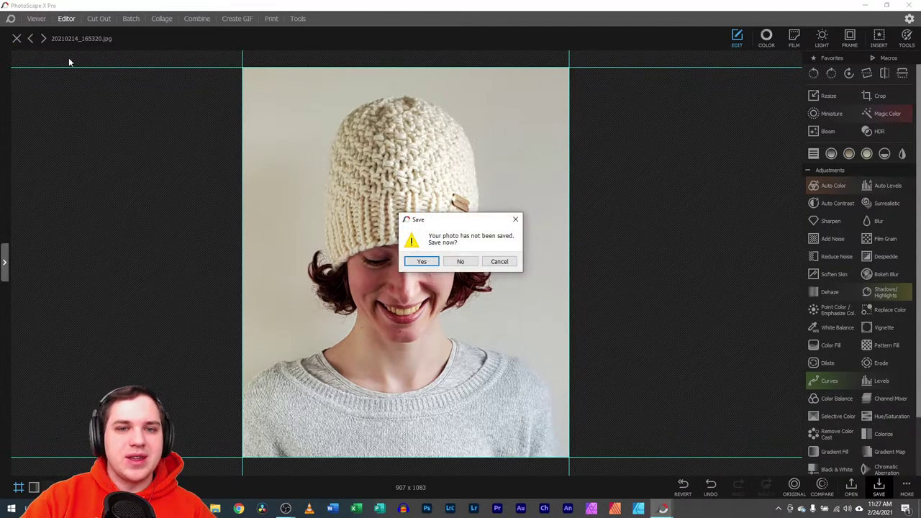
{"action": "left_click", "coordinate": [460, 261]}
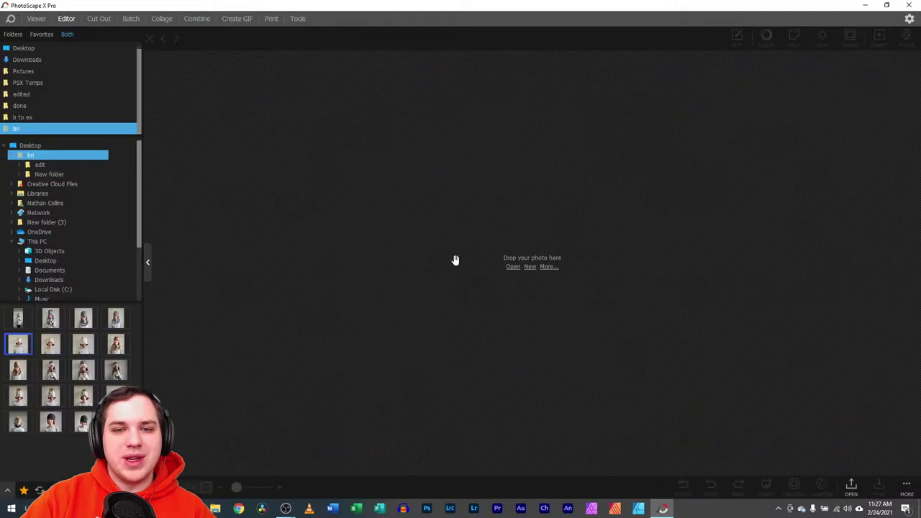
{"action": "left_click", "coordinate": [41, 20]}
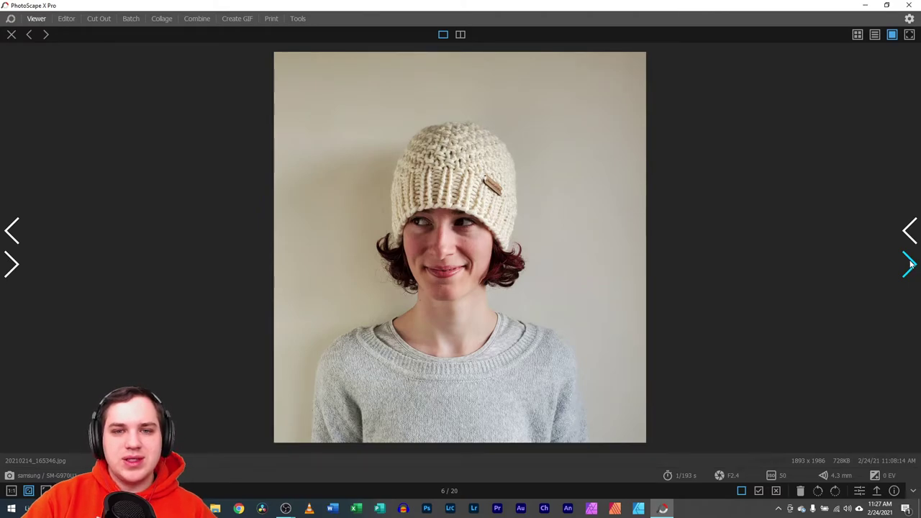
- Open photo 6 of 20, 20210214_165346.jpg, in the Editor
{"action": "left_click", "coordinate": [910, 265]}
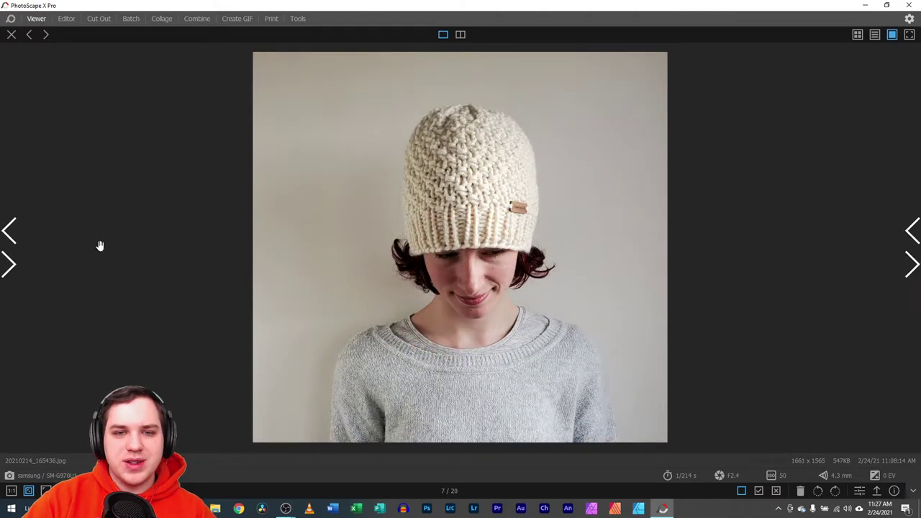
{"action": "left_click", "coordinate": [7, 230]}
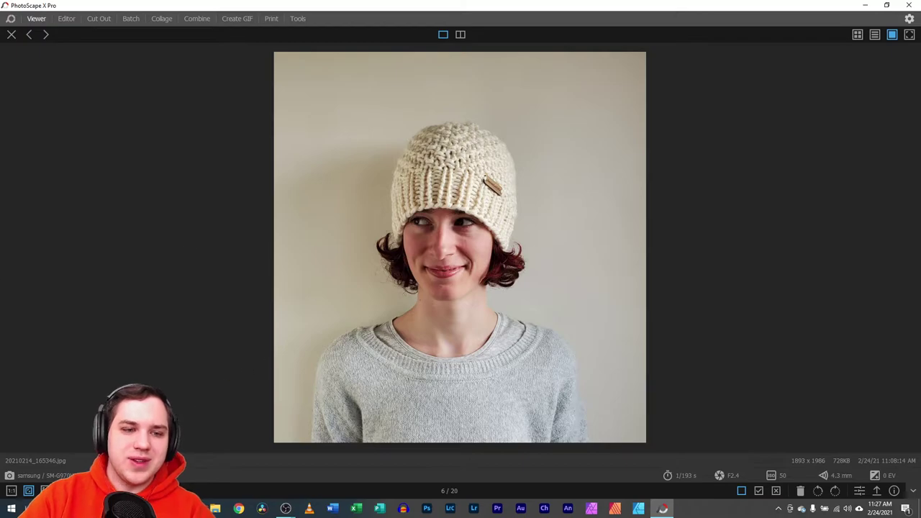
{"action": "scroll", "coordinate": [457, 246], "scroll_direction": "up", "scroll_amount": 3}
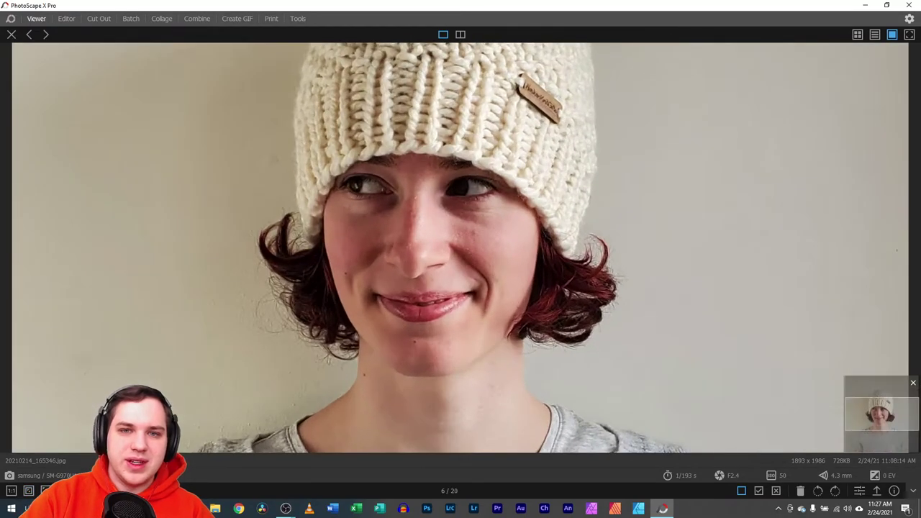
{"action": "scroll", "coordinate": [457, 246], "scroll_direction": "down", "scroll_amount": 3}
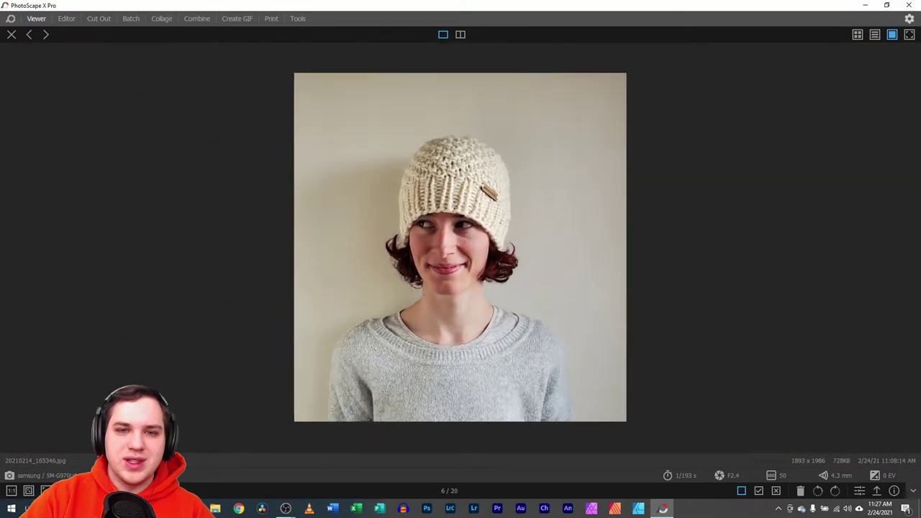
{"action": "left_click", "coordinate": [859, 490]}
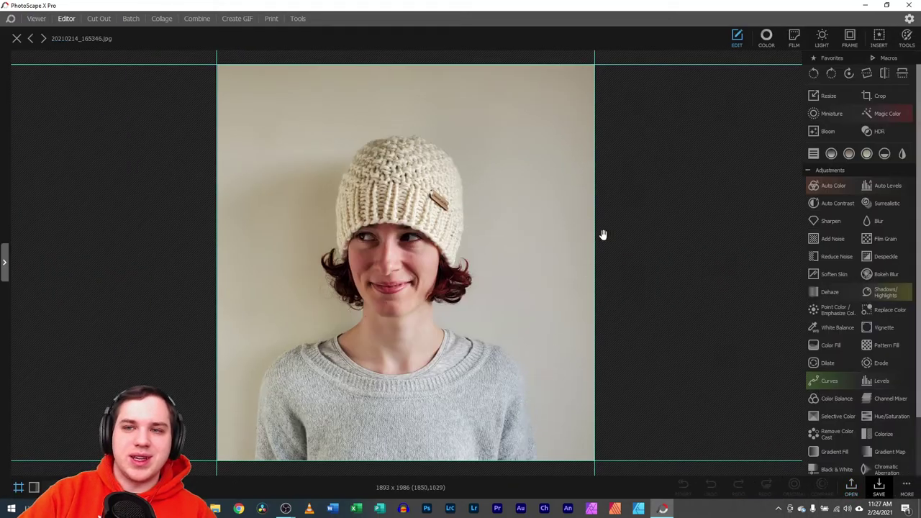
- Crop 20210214_165346.jpg from 1893 x 1986 to 1331 x 1590 around the hat, face and neckline
{"action": "left_click", "coordinate": [871, 95]}
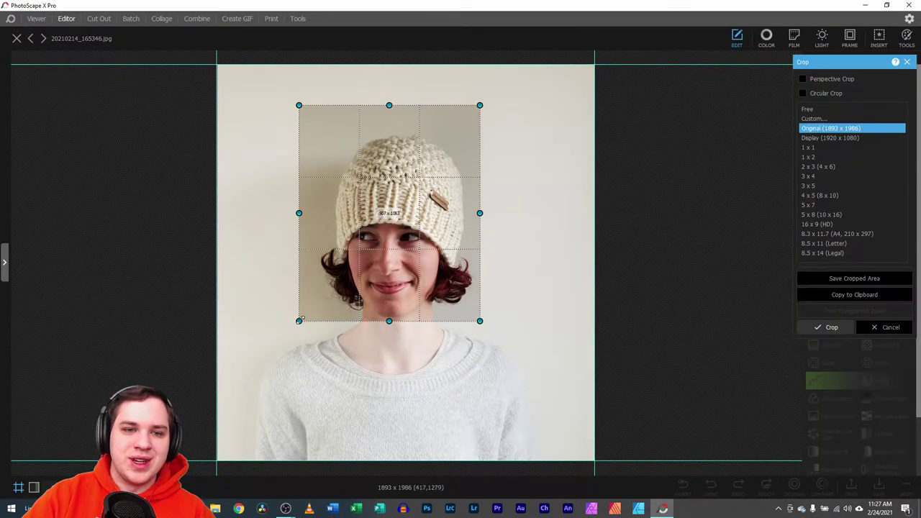
{"action": "left_click_drag", "start_coordinate": [298, 320], "coordinate": [91, 368]}
{"action": "left_click_drag", "start_coordinate": [538, 103], "coordinate": [302, 416]}
{"action": "left_click_drag", "start_coordinate": [295, 414], "coordinate": [379, 375]}
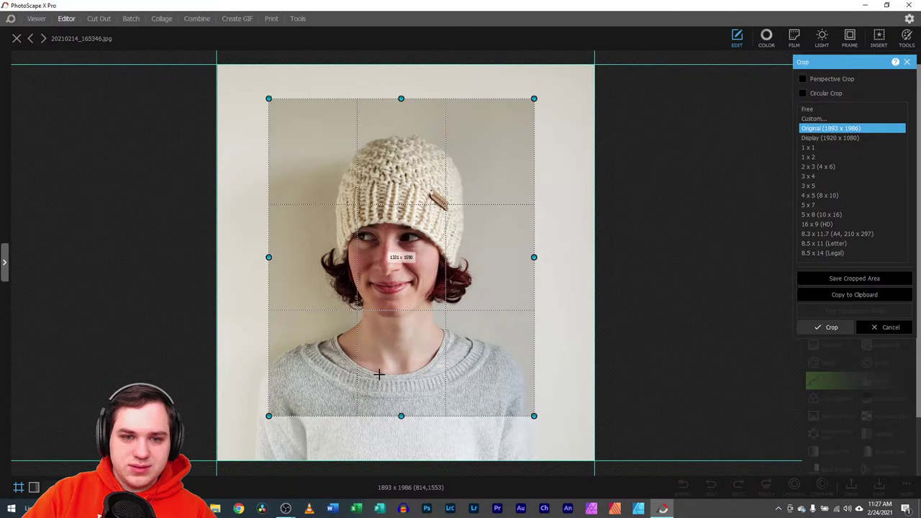
{"action": "double_click", "coordinate": [364, 371]}
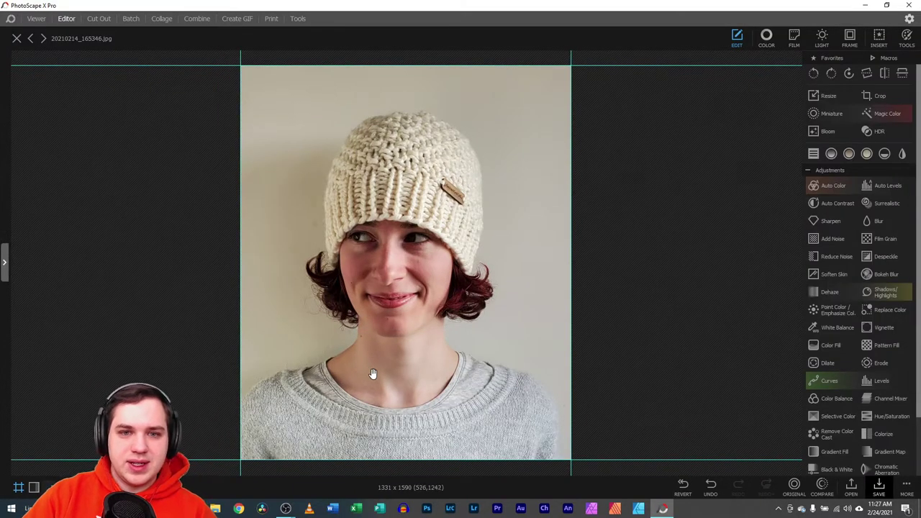
- In COLOR, brighten the photo, lower its vibrance, warm the temperature, and apply
{"action": "left_click", "coordinate": [770, 44]}
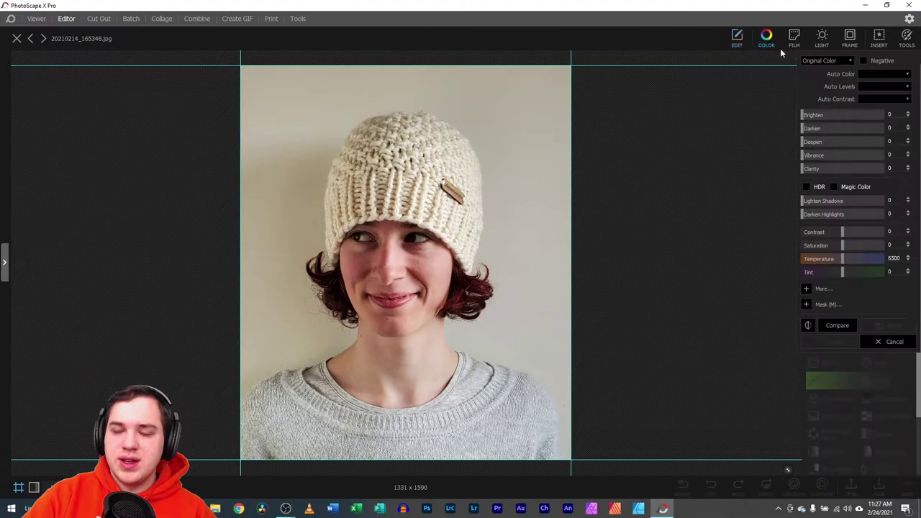
{"action": "mouse_move", "coordinate": [807, 119]}
{"action": "left_mouse_down"}
{"action": "mouse_move", "coordinate": [825, 115]}
{"action": "mouse_move", "coordinate": [813, 128]}
{"action": "left_mouse_up"}
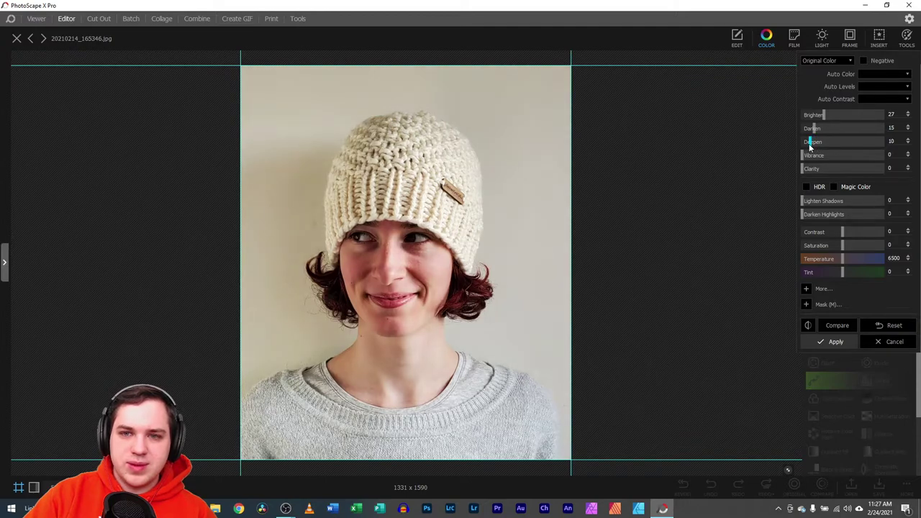
{"action": "left_click_drag", "start_coordinate": [827, 154], "coordinate": [807, 173]}
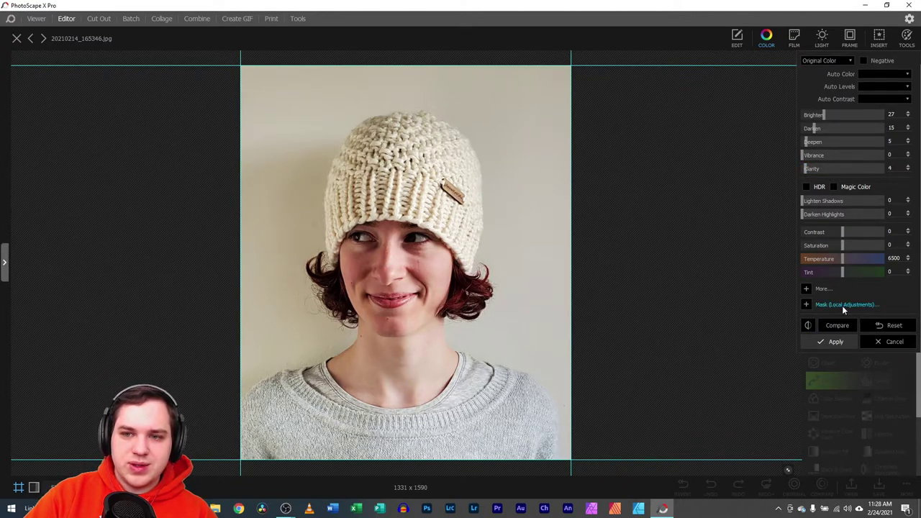
{"action": "left_click_drag", "start_coordinate": [841, 259], "coordinate": [842, 257]}
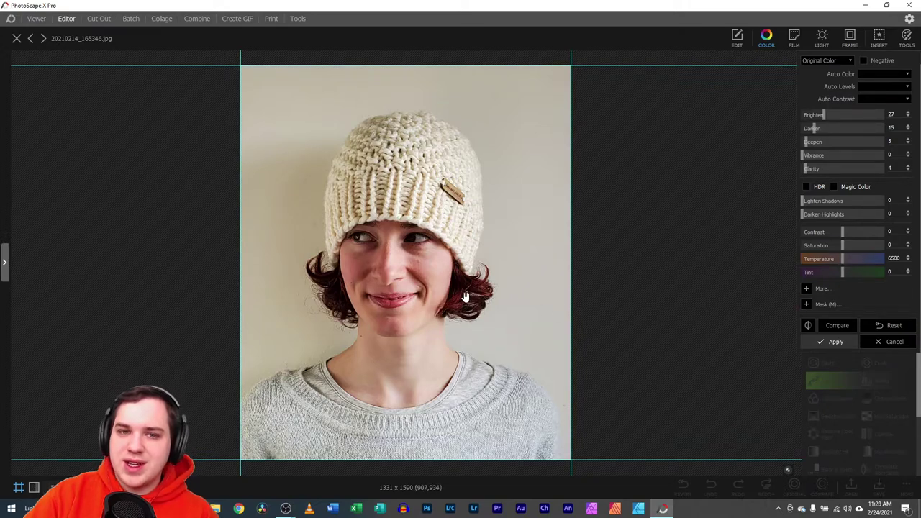
{"action": "left_click", "coordinate": [833, 342]}
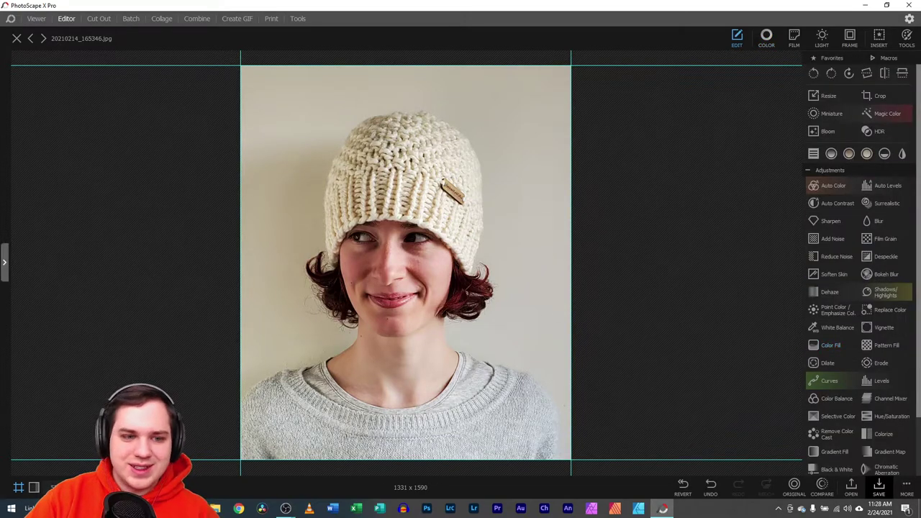
- Save the edited 20210214_165346 as a JPEG in the bri\edit folder
{"action": "left_click", "coordinate": [52, 487]}
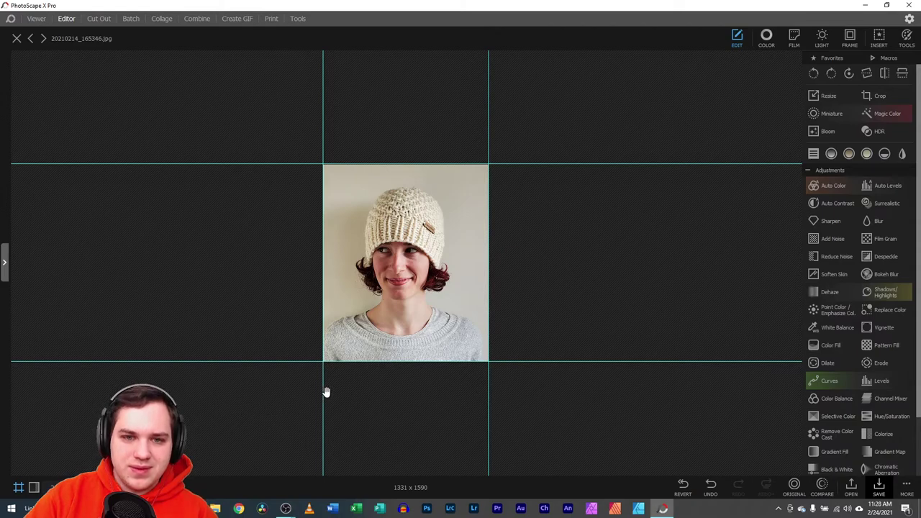
{"action": "left_click", "coordinate": [878, 485]}
{"action": "left_click", "coordinate": [338, 227]}
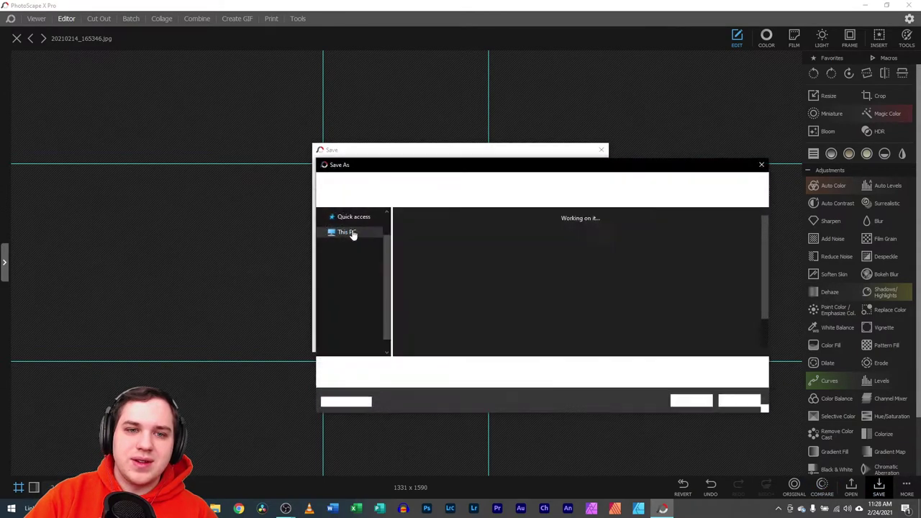
{"action": "double_click", "coordinate": [422, 241]}
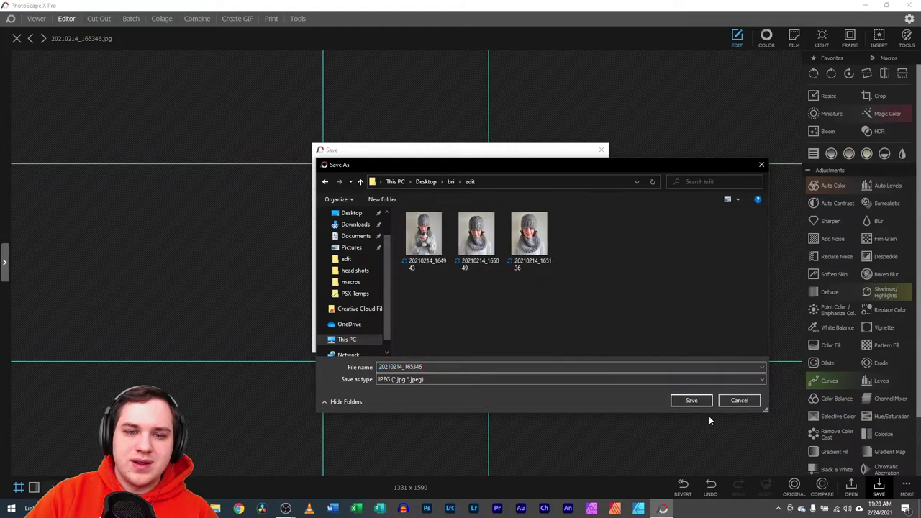
{"action": "left_click", "coordinate": [702, 401]}
- Also save the edit as an editable project file
{"action": "left_click", "coordinate": [905, 489]}
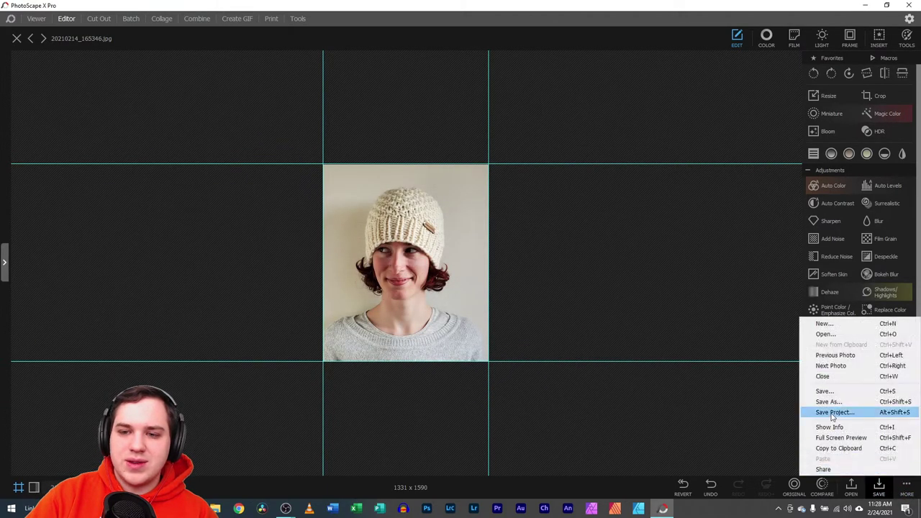
{"action": "left_click", "coordinate": [828, 414]}
{"action": "left_click", "coordinate": [377, 254]}
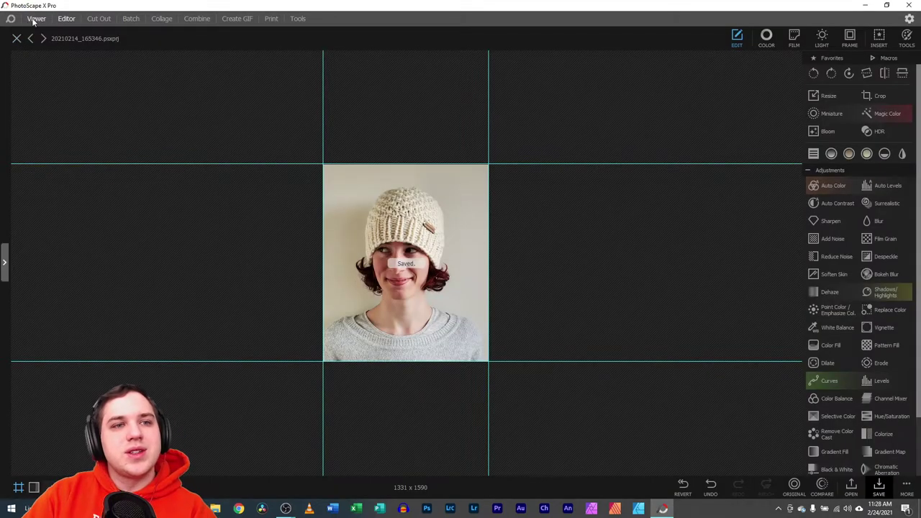
- Open photo 7 of 20, 20210214_165436.jpg, in the Editor
{"action": "left_click", "coordinate": [36, 18]}
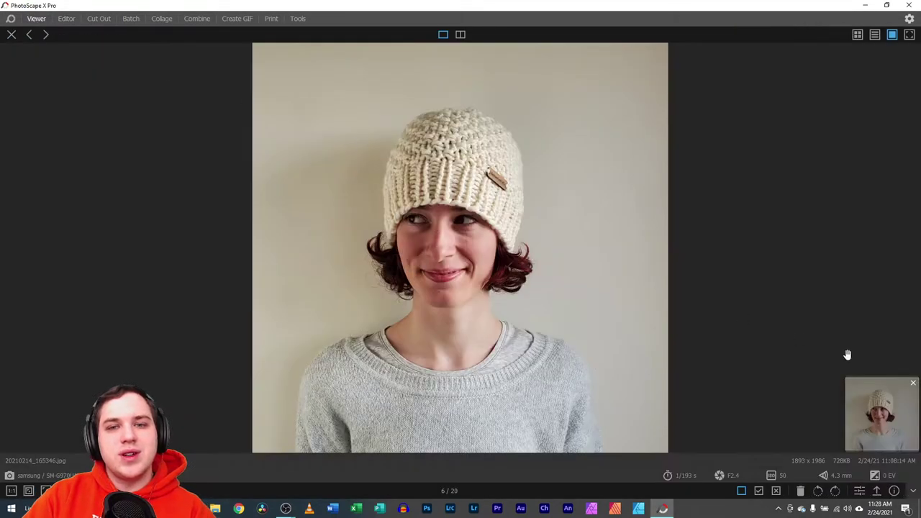
{"action": "left_click", "coordinate": [899, 261]}
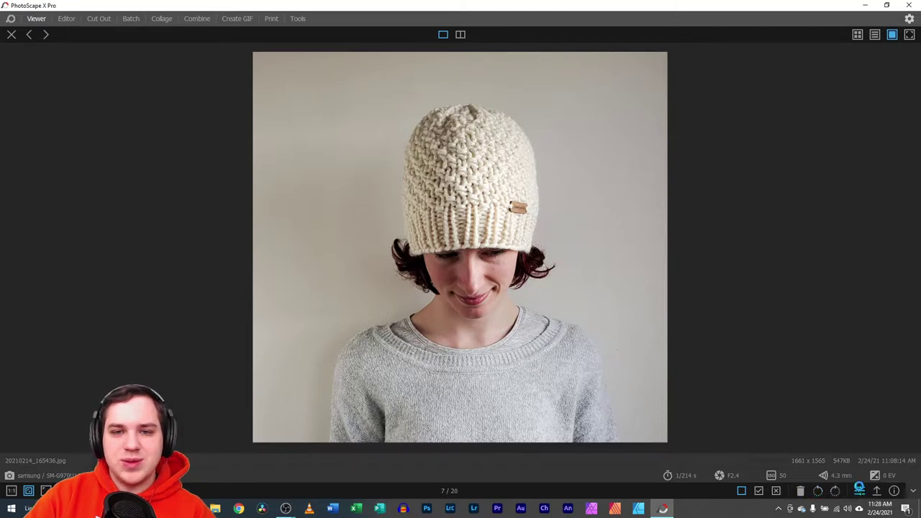
{"action": "left_click", "coordinate": [859, 491]}
{"action": "left_click", "coordinate": [766, 40]}
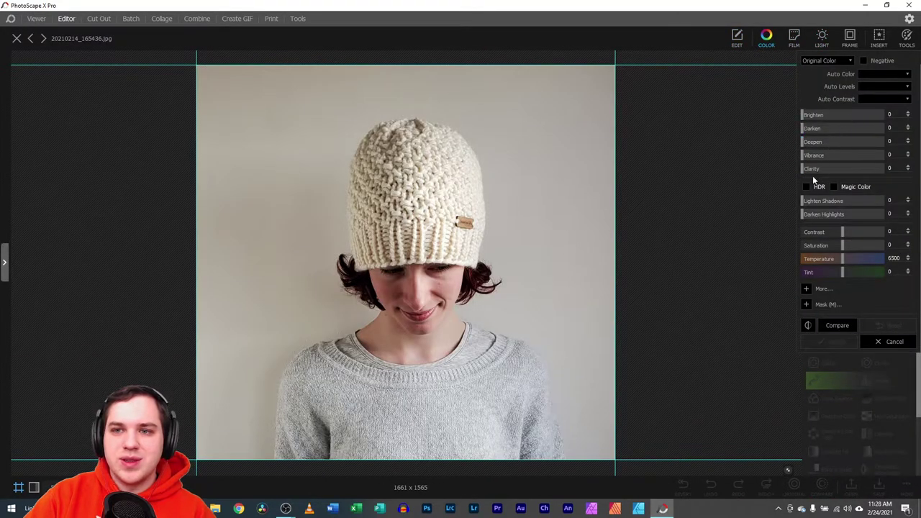
{"action": "left_click", "coordinate": [738, 39]}
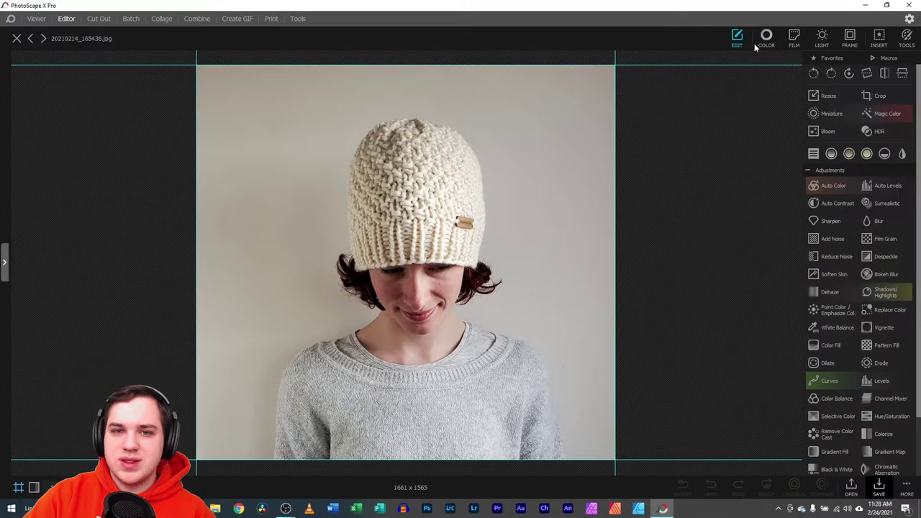
- Crop the photo from 1661 x 1565 down to 1265 x 1511
{"action": "left_click", "coordinate": [876, 95]}
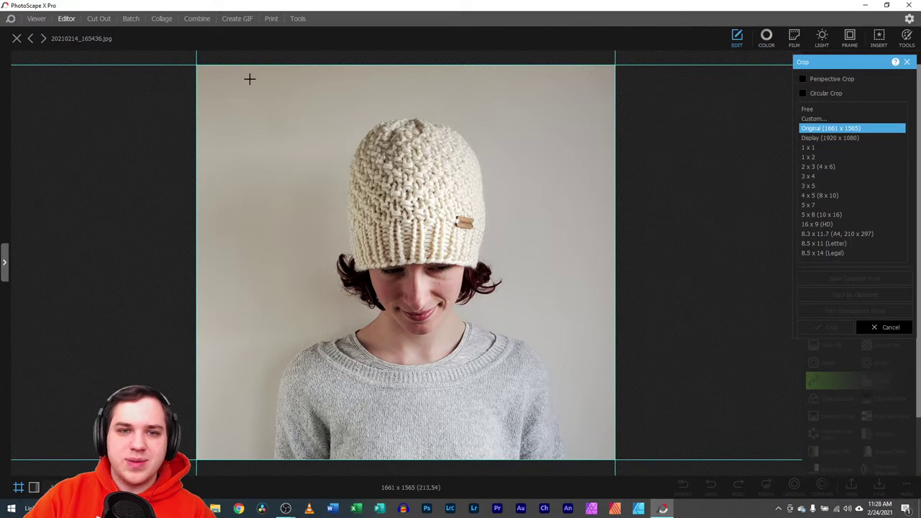
{"action": "left_click_drag", "start_coordinate": [249, 78], "coordinate": [566, 459]}
{"action": "left_click_drag", "start_coordinate": [434, 331], "coordinate": [441, 333]}
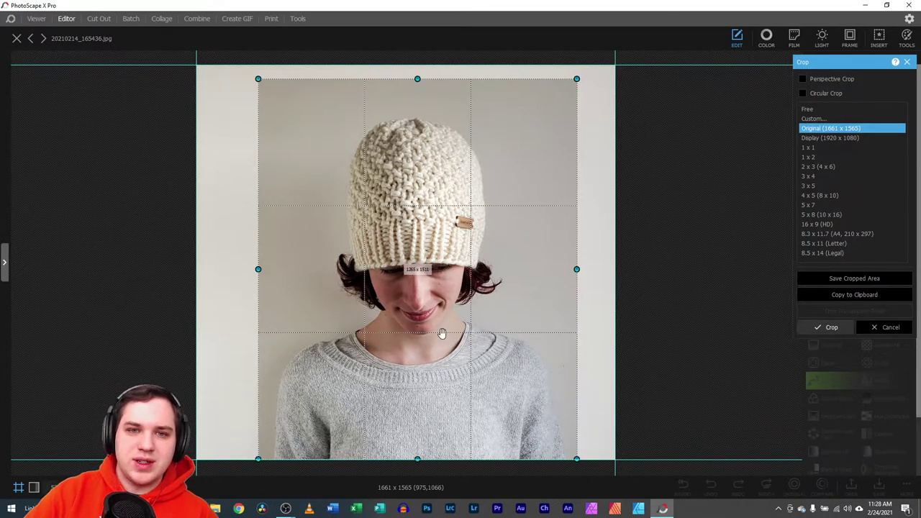
{"action": "double_click", "coordinate": [442, 333]}
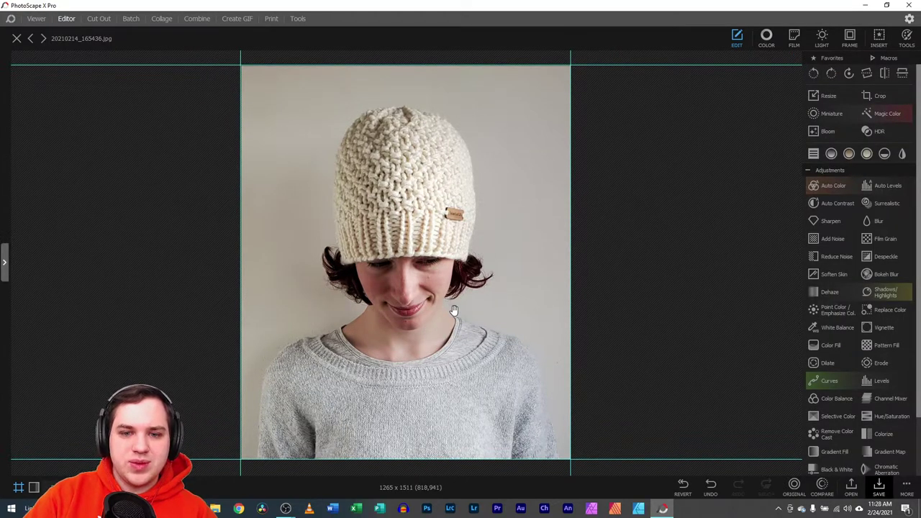
- Set Brighten to 5 and Vibrance to 56 in COLOR and apply the adjustments
{"action": "left_click", "coordinate": [767, 40]}
{"action": "left_click", "coordinate": [810, 116]}
{"action": "left_click_drag", "start_coordinate": [810, 118], "coordinate": [807, 168]}
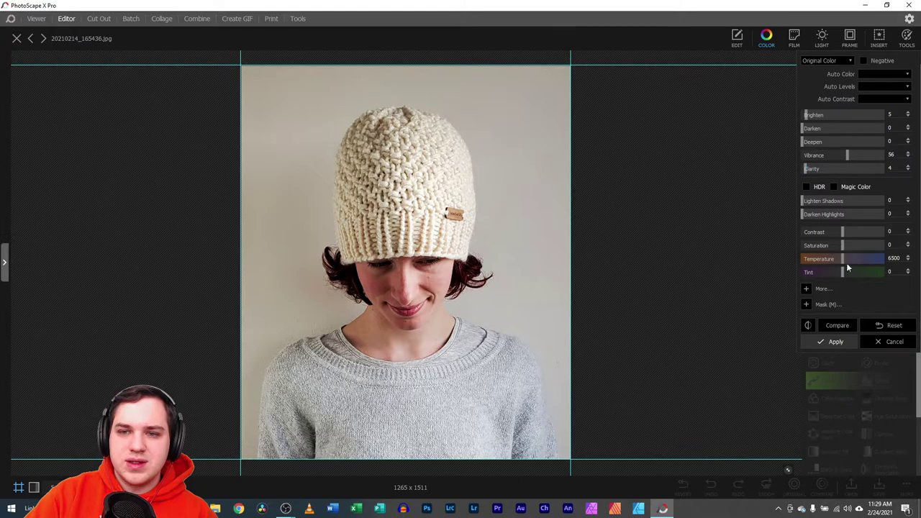
{"action": "left_click", "coordinate": [827, 342]}
{"action": "left_click", "coordinate": [878, 487]}
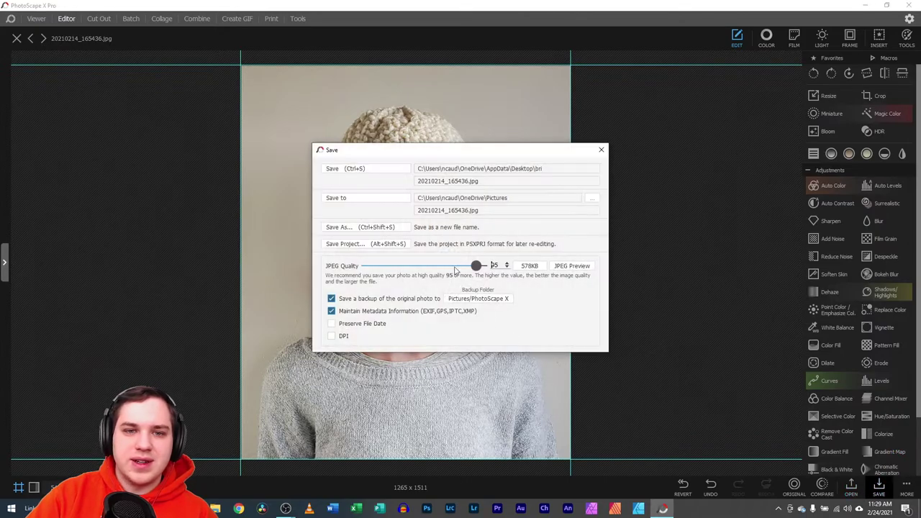
- Save 20210214_165436 as a JPEG in the edit folder, declining a later overwrite
{"action": "left_click", "coordinate": [362, 226]}
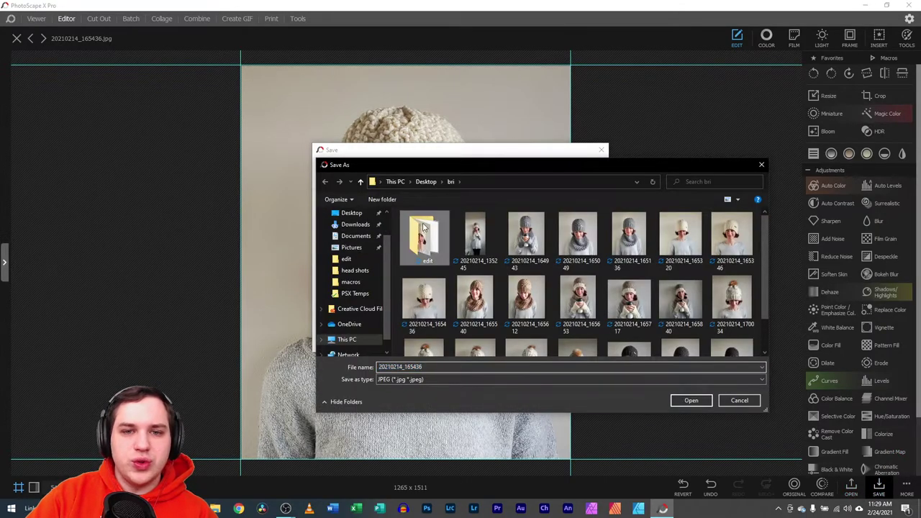
{"action": "double_click", "coordinate": [424, 228]}
{"action": "left_click", "coordinate": [690, 400]}
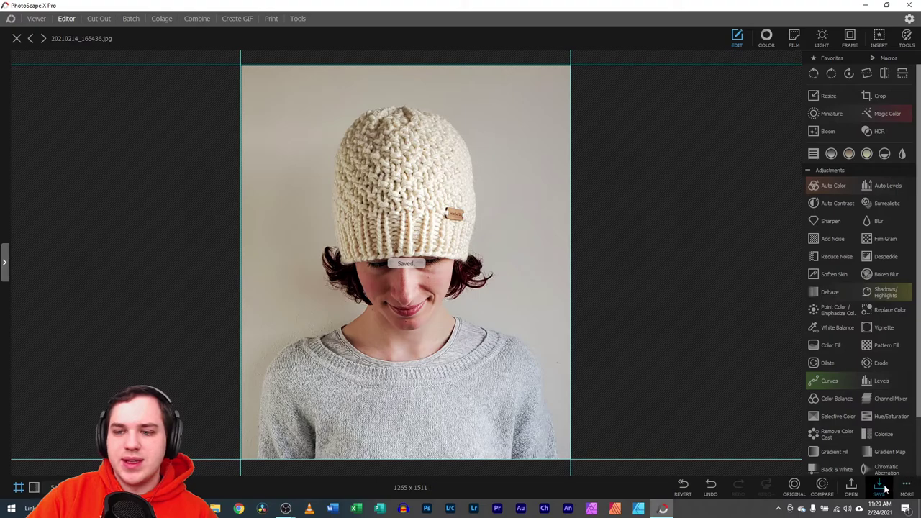
{"action": "left_click", "coordinate": [878, 487]}
{"action": "left_click", "coordinate": [363, 227]}
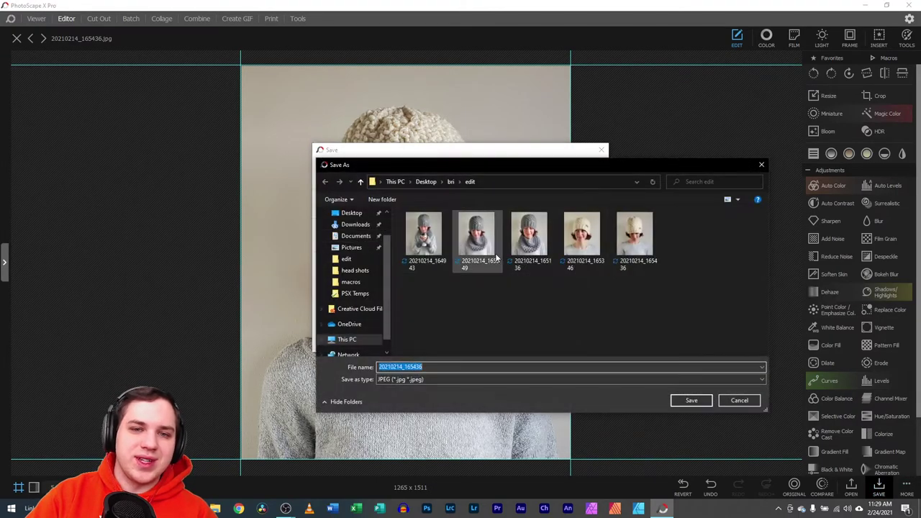
{"action": "left_click", "coordinate": [690, 401]}
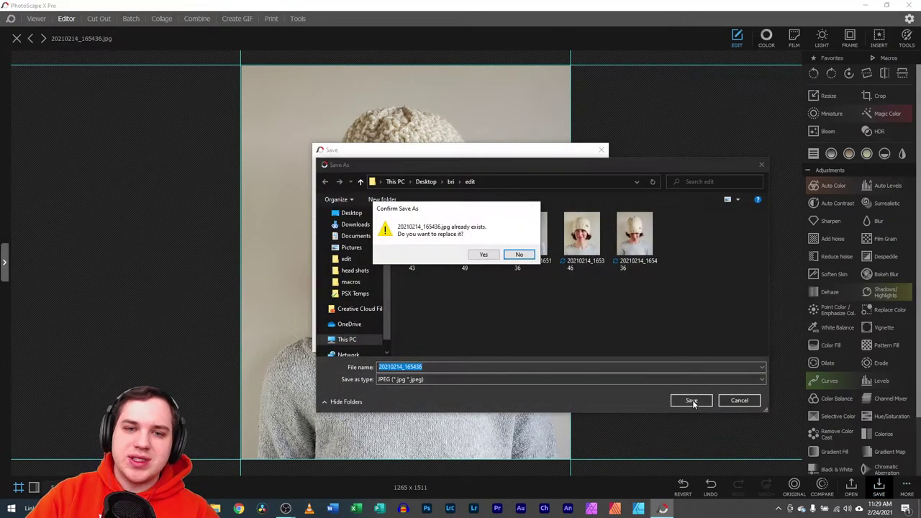
{"action": "left_click", "coordinate": [520, 256]}
{"action": "left_click", "coordinate": [739, 401]}
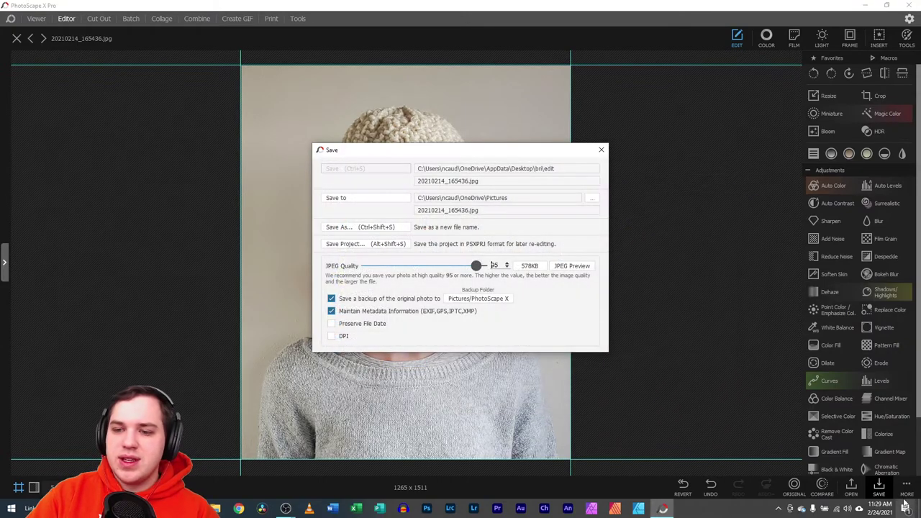
- Save the edit as a .psxprj project file and close the editor
{"action": "left_click", "coordinate": [327, 244]}
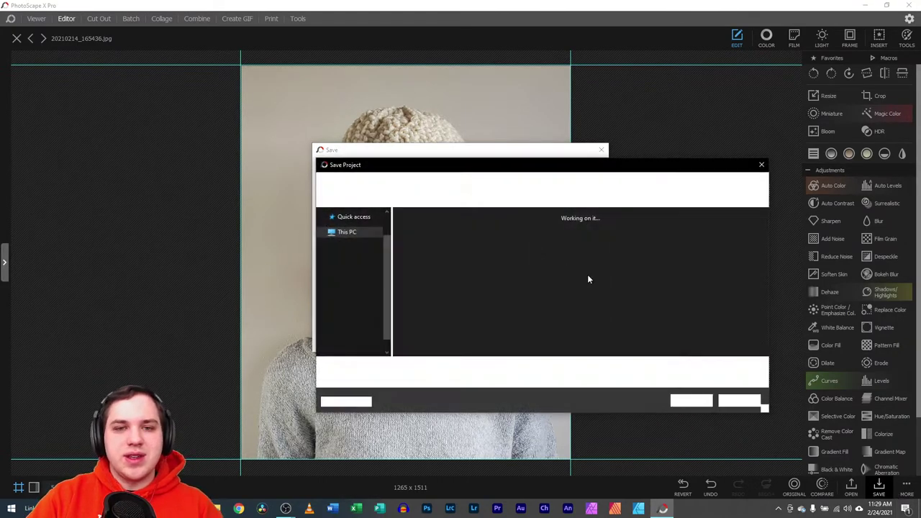
{"action": "left_click", "coordinate": [690, 400]}
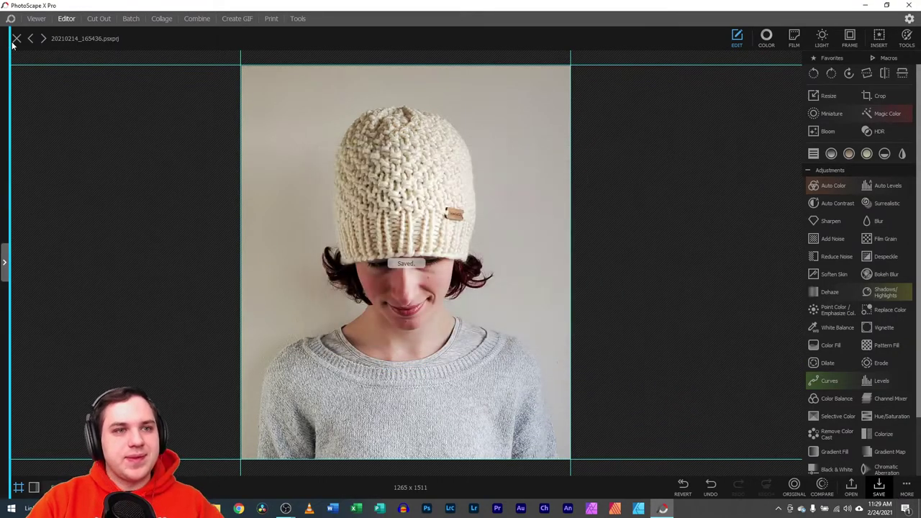
{"action": "left_click", "coordinate": [16, 40]}
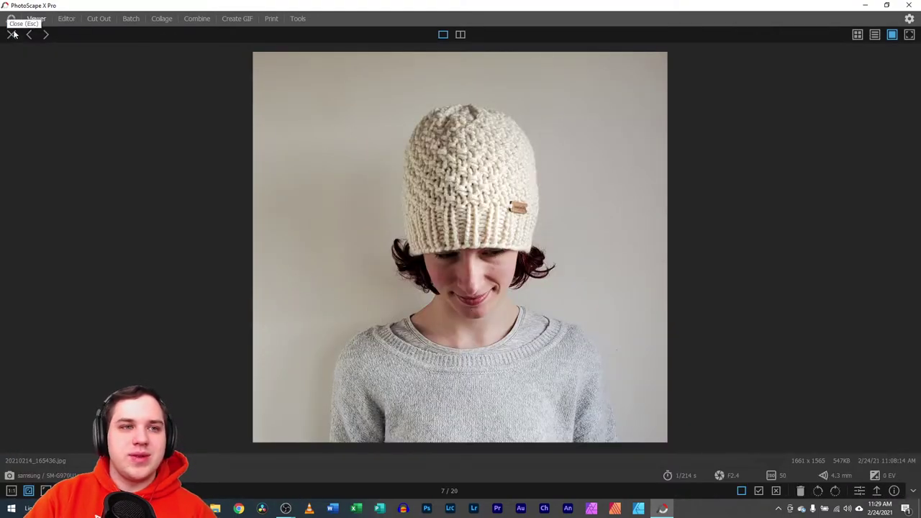
- Return to the folder's thumbnail grid and open photo 8 full size in the Viewer
{"action": "left_click", "coordinate": [11, 36]}
{"action": "scroll", "coordinate": [619, 259], "scroll_direction": "down", "scroll_amount": 2}
{"action": "scroll", "coordinate": [619, 259], "scroll_direction": "up", "scroll_amount": 2}
{"action": "left_click", "coordinate": [813, 255]}
{"action": "double_click", "coordinate": [813, 255]}
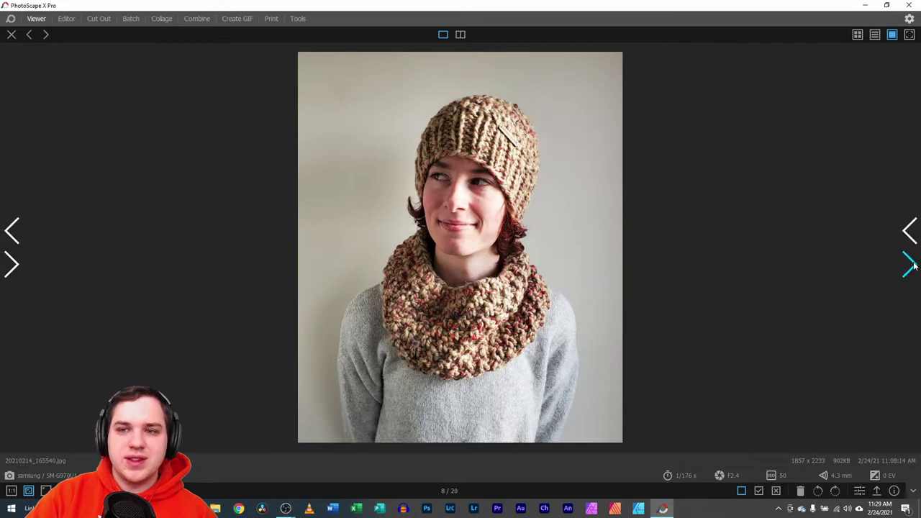
- Step through the photos to land on photo 9/20, 20210214_165612.jpg, the speckled hat and cowl shot
{"action": "left_click", "coordinate": [909, 265]}
{"action": "left_click", "coordinate": [909, 265]}
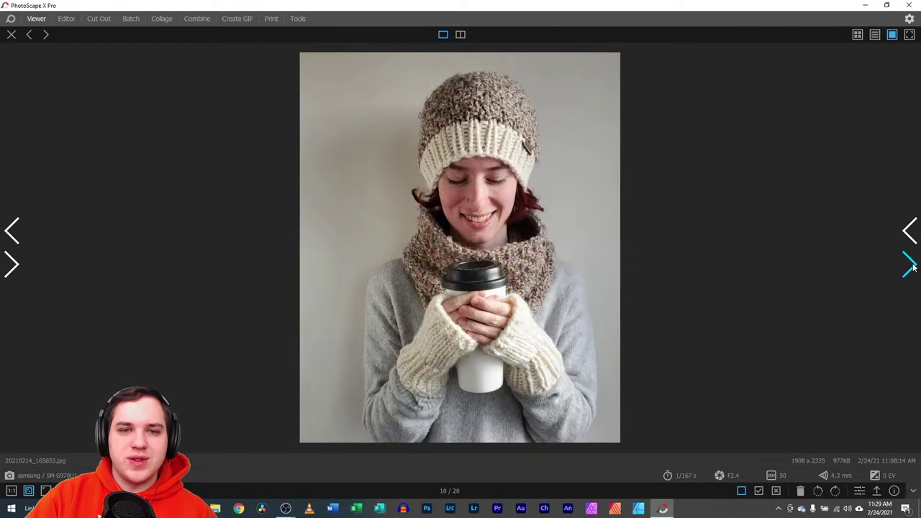
{"action": "left_click", "coordinate": [10, 232]}
{"action": "left_click", "coordinate": [10, 232]}
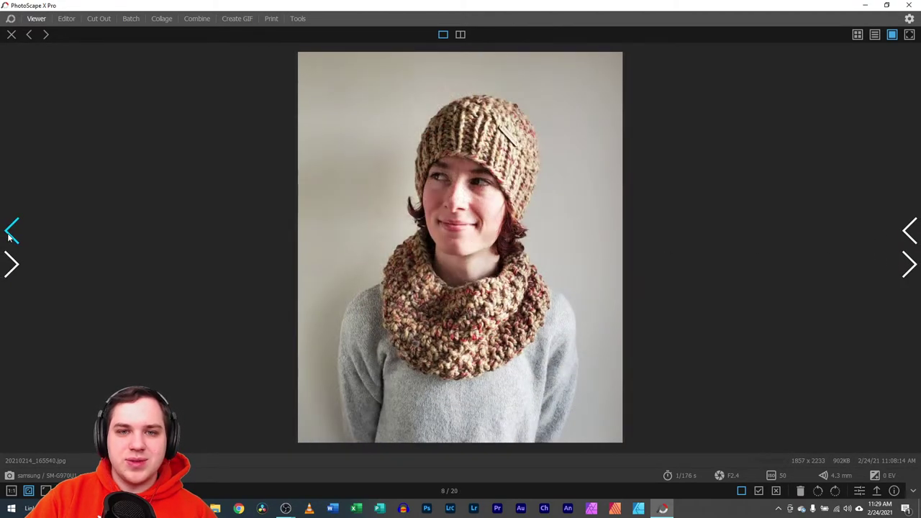
{"action": "left_click", "coordinate": [909, 265]}
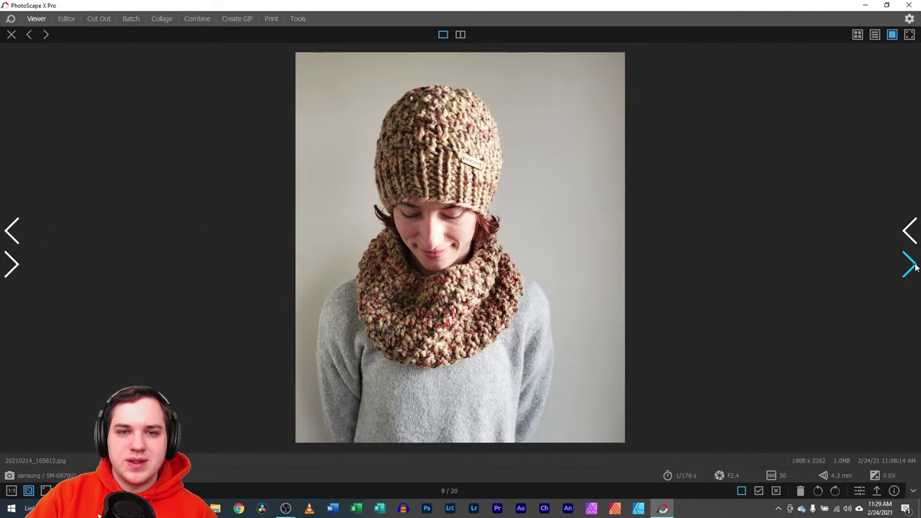
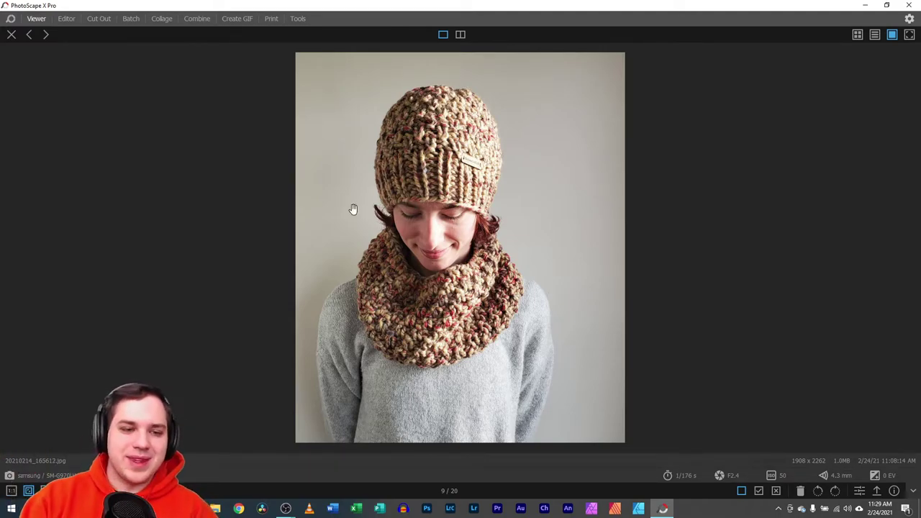
- Crop the portrait to 1634 x 1952 around the hat and scarf, dropping the lower sweater and right edge
{"action": "left_click", "coordinate": [859, 491]}
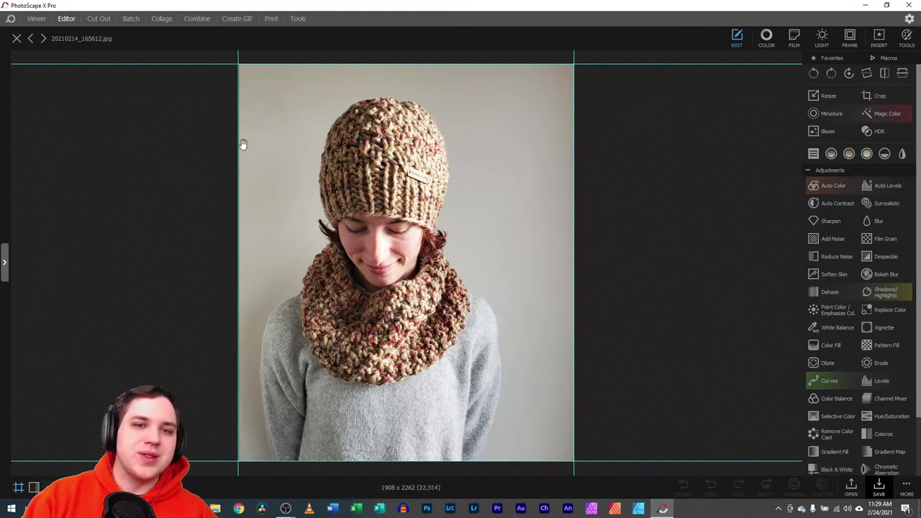
{"action": "left_click", "coordinate": [870, 96]}
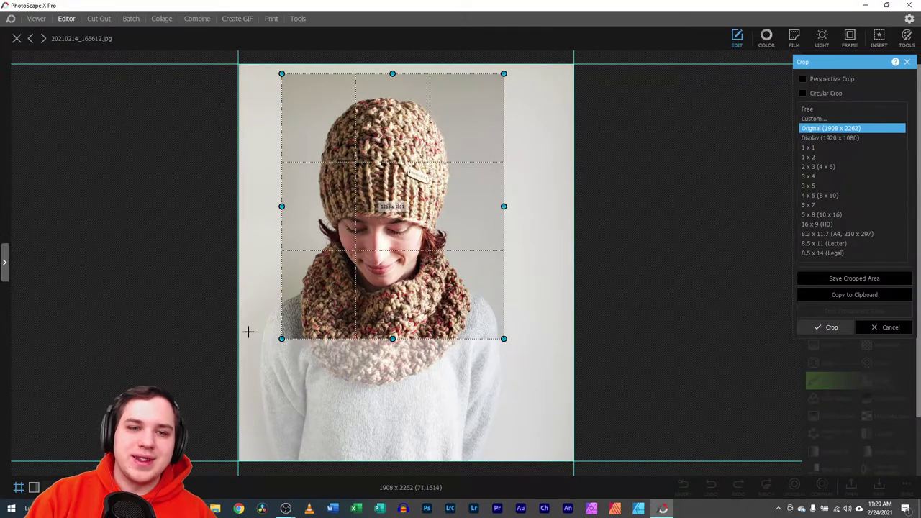
{"action": "left_click_drag", "start_coordinate": [278, 341], "coordinate": [241, 393]}
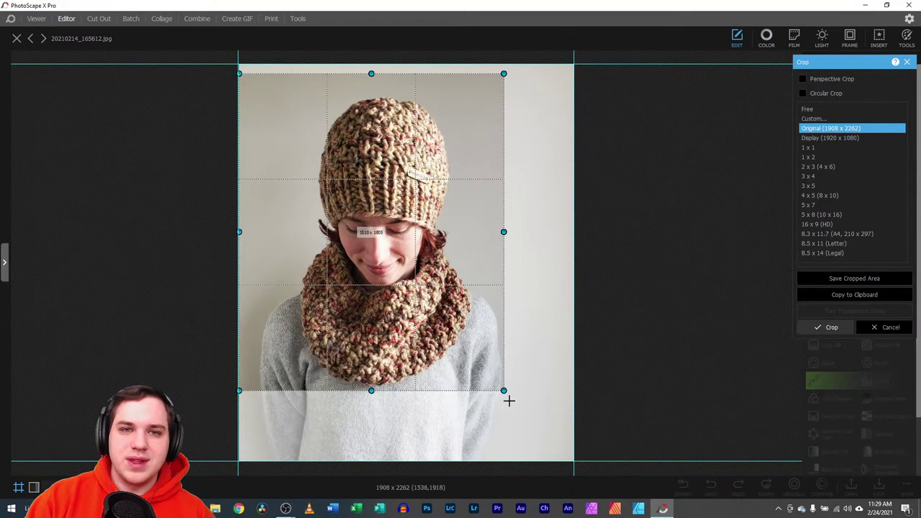
{"action": "left_click_drag", "start_coordinate": [504, 390], "coordinate": [526, 418]}
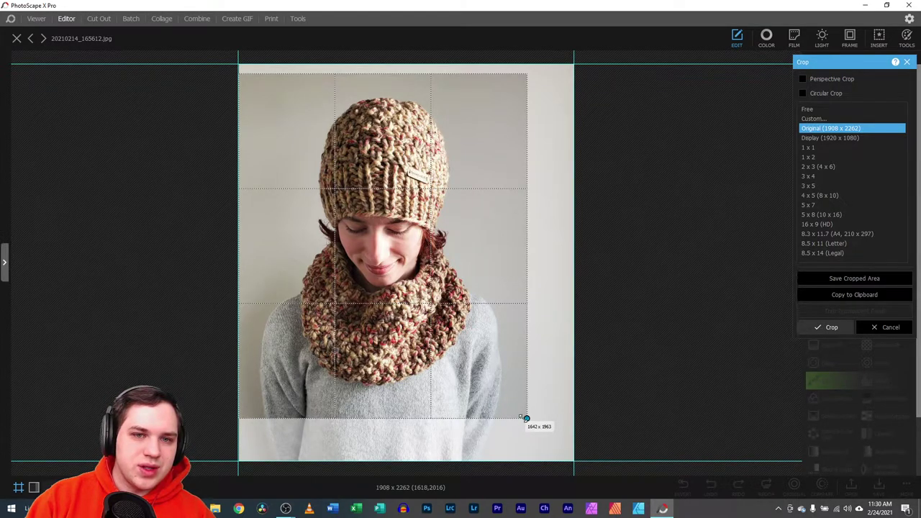
{"action": "left_click_drag", "start_coordinate": [526, 418], "coordinate": [519, 415]}
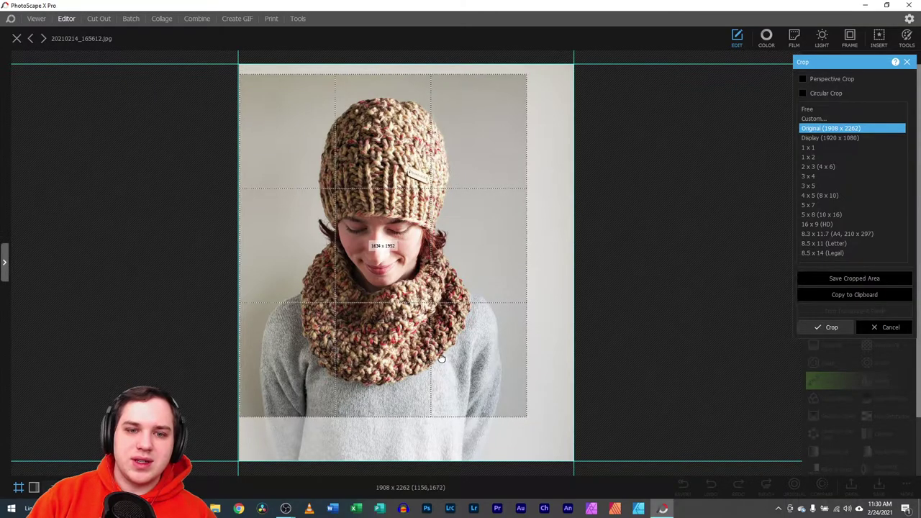
{"action": "left_click_drag", "start_coordinate": [443, 358], "coordinate": [442, 356]}
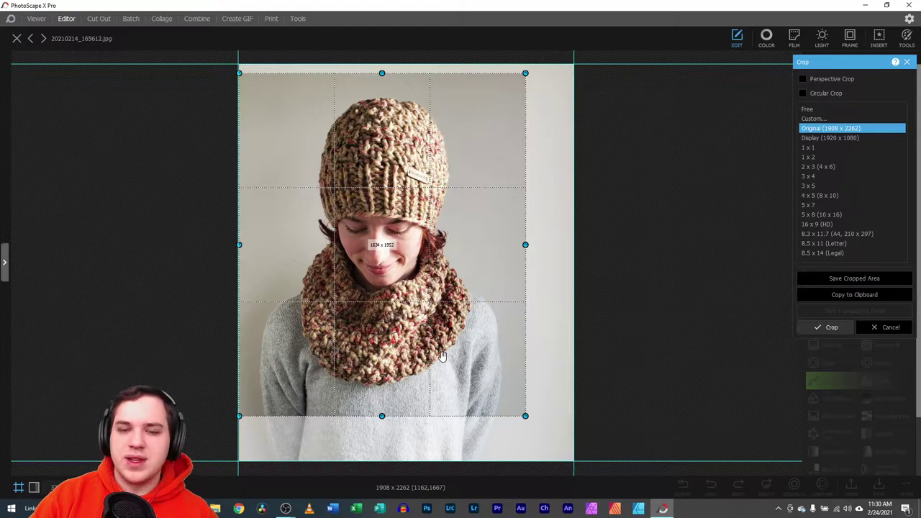
{"action": "double_click", "coordinate": [442, 356]}
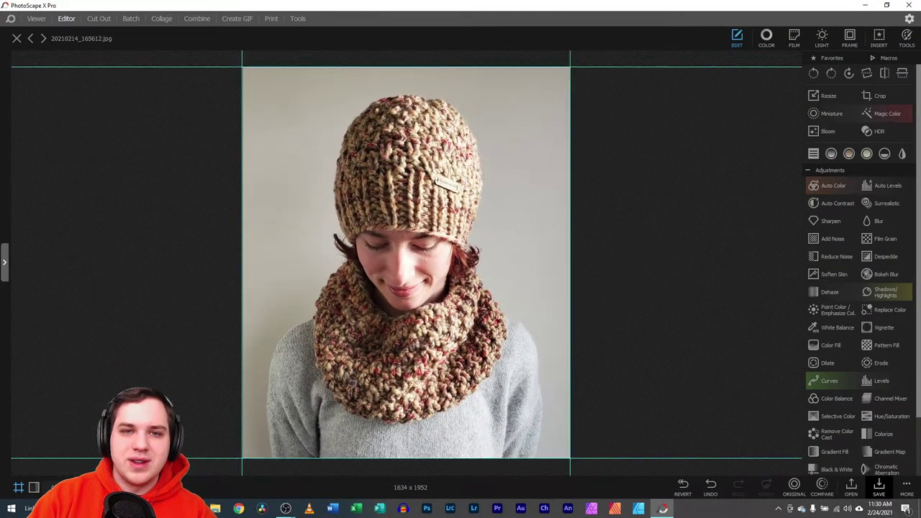
- Paint a Color mask over the hat's right half and give it an initial darkening
{"action": "left_click", "coordinate": [906, 39]}
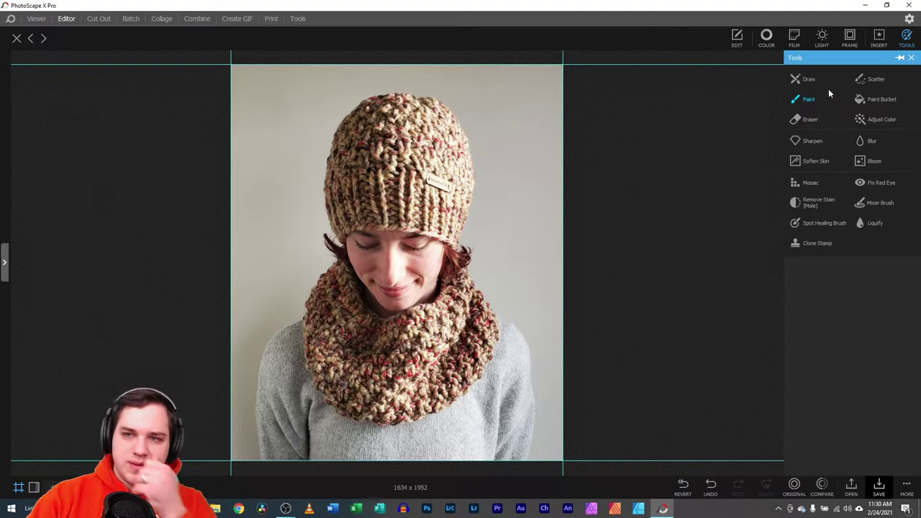
{"action": "left_click", "coordinate": [737, 40]}
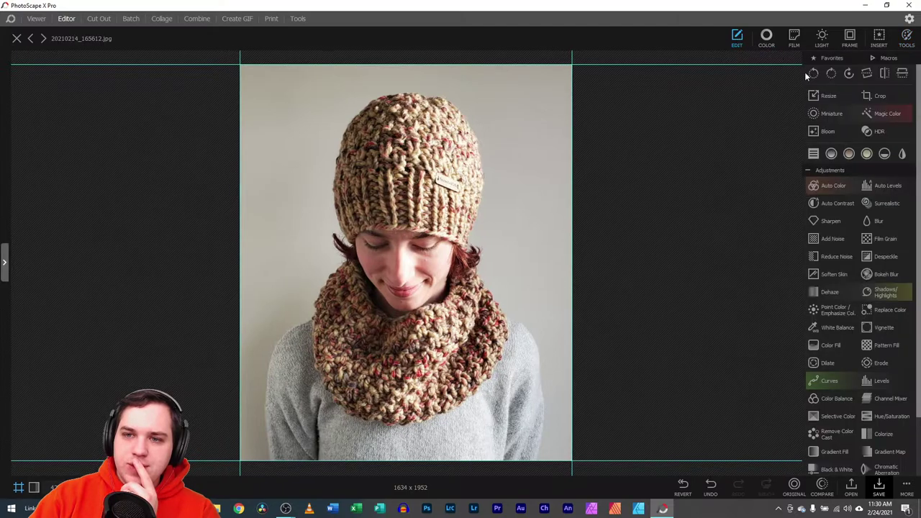
{"action": "left_click", "coordinate": [766, 38]}
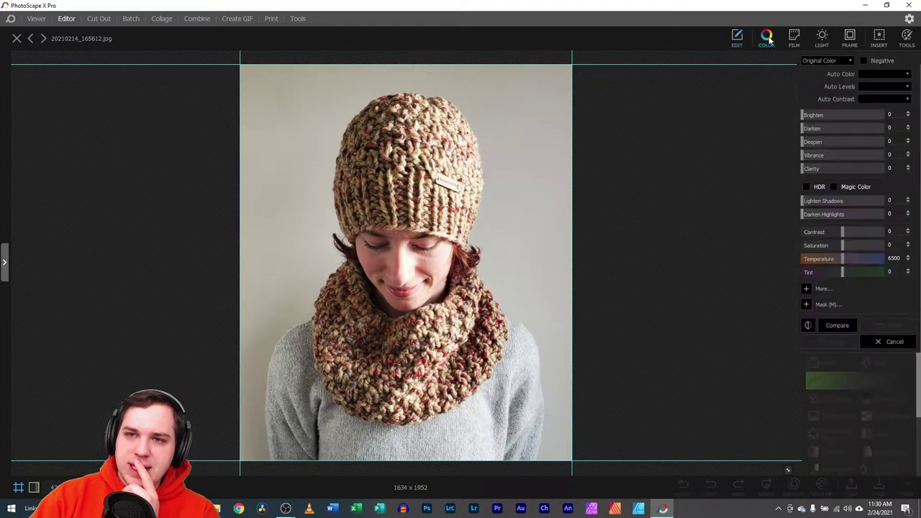
{"action": "left_click", "coordinate": [806, 304]}
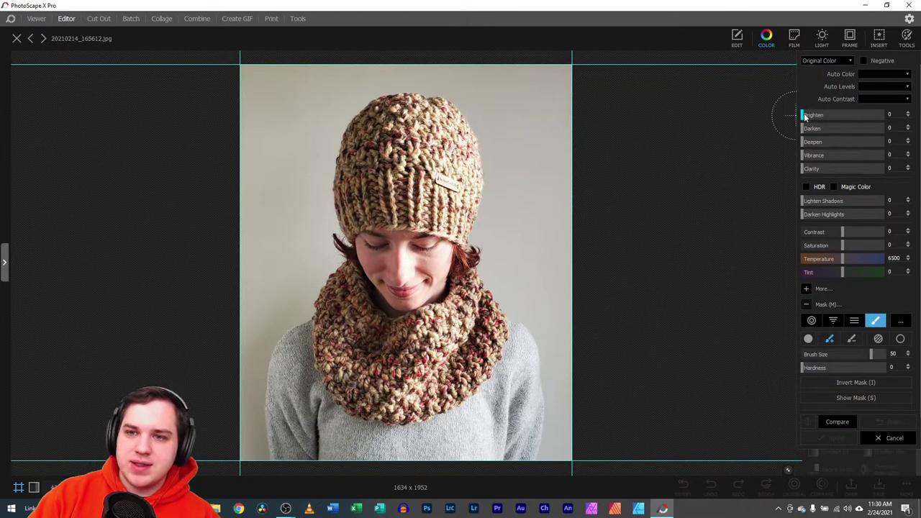
{"action": "left_click_drag", "start_coordinate": [805, 132], "coordinate": [823, 132]}
{"action": "mouse_move", "coordinate": [421, 121]}
{"action": "left_mouse_down"}
{"action": "mouse_move", "coordinate": [432, 128]}
{"action": "mouse_move", "coordinate": [432, 189]}
{"action": "left_mouse_up"}
{"action": "mouse_move", "coordinate": [395, 105]}
{"action": "left_mouse_down"}
{"action": "mouse_move", "coordinate": [443, 103]}
{"action": "mouse_move", "coordinate": [454, 114]}
{"action": "mouse_move", "coordinate": [466, 155]}
{"action": "mouse_move", "coordinate": [461, 195]}
{"action": "left_mouse_up"}
{"action": "mouse_move", "coordinate": [440, 148]}
{"action": "left_mouse_down"}
{"action": "mouse_move", "coordinate": [432, 190]}
{"action": "mouse_move", "coordinate": [457, 229]}
{"action": "mouse_move", "coordinate": [467, 167]}
{"action": "mouse_move", "coordinate": [454, 154]}
{"action": "mouse_move", "coordinate": [421, 210]}
{"action": "mouse_move", "coordinate": [393, 124]}
{"action": "left_mouse_up"}
{"action": "mouse_move", "coordinate": [823, 127]}
{"action": "left_mouse_down"}
{"action": "mouse_move", "coordinate": [867, 126]}
{"action": "mouse_move", "coordinate": [821, 128]}
{"action": "left_mouse_up"}
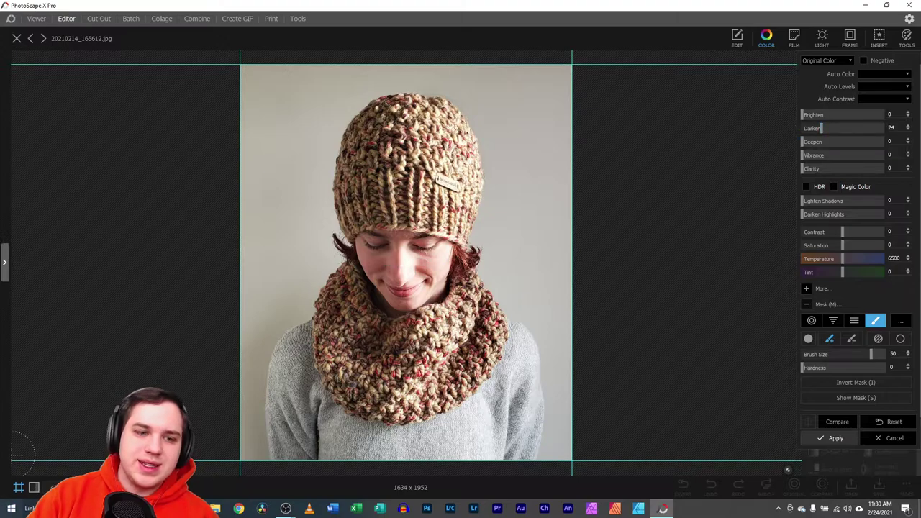
- Erase stray mask back to the hat's centre seam and deepen Darken to 47
{"action": "scroll", "coordinate": [21, 450], "scroll_direction": "up", "scroll_amount": 6}
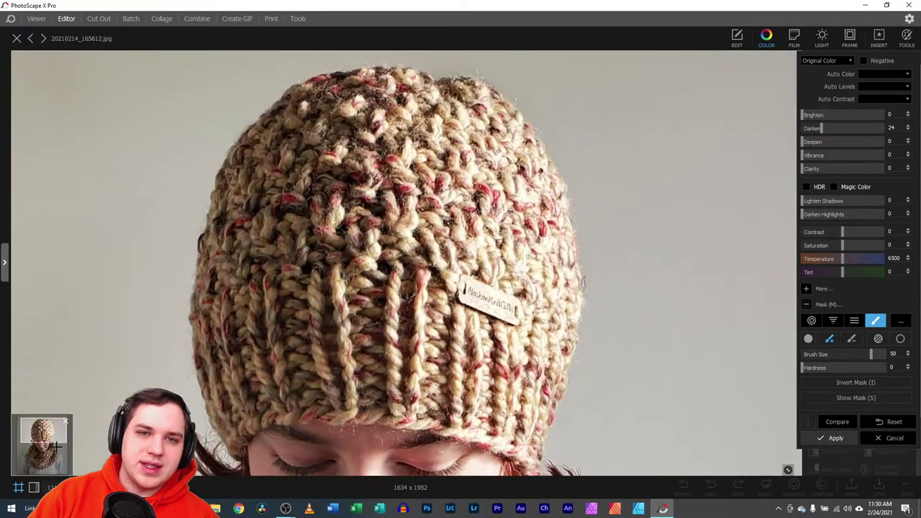
{"action": "scroll", "coordinate": [43, 434], "scroll_direction": "down", "scroll_amount": 6}
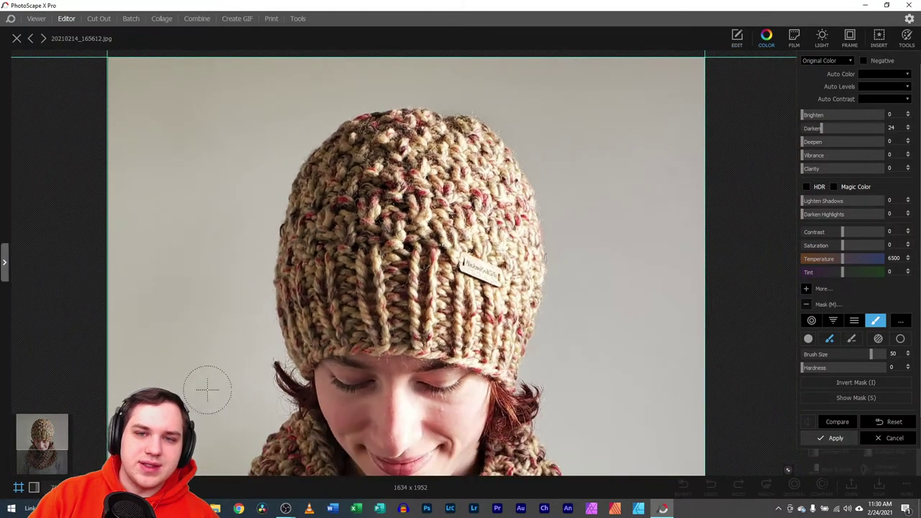
{"action": "left_click", "coordinate": [837, 397]}
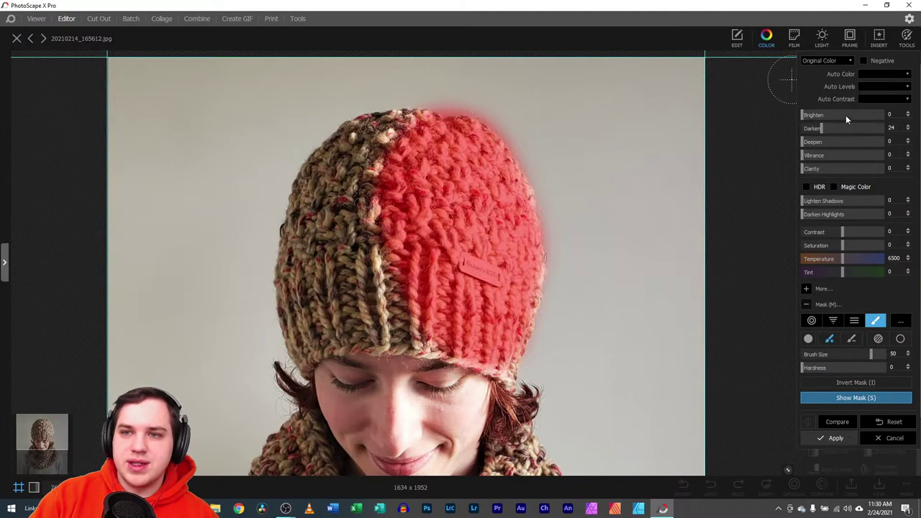
{"action": "left_click", "coordinate": [851, 338]}
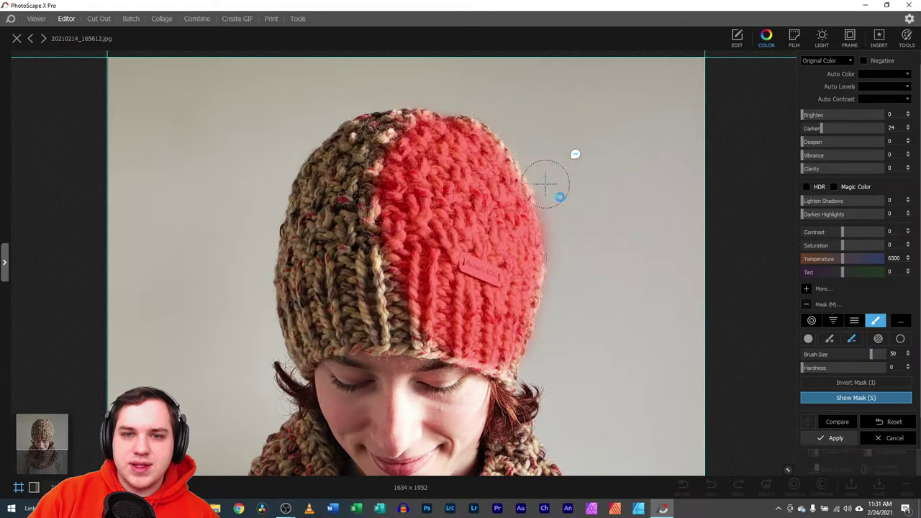
{"action": "key", "text": "s"}
{"action": "mouse_move", "coordinate": [393, 127]}
{"action": "left_mouse_down"}
{"action": "mouse_move", "coordinate": [346, 131]}
{"action": "mouse_move", "coordinate": [392, 144]}
{"action": "left_mouse_up"}
{"action": "mouse_move", "coordinate": [422, 116]}
{"action": "left_mouse_down"}
{"action": "mouse_move", "coordinate": [407, 317]}
{"action": "mouse_move", "coordinate": [452, 298]}
{"action": "left_mouse_up"}
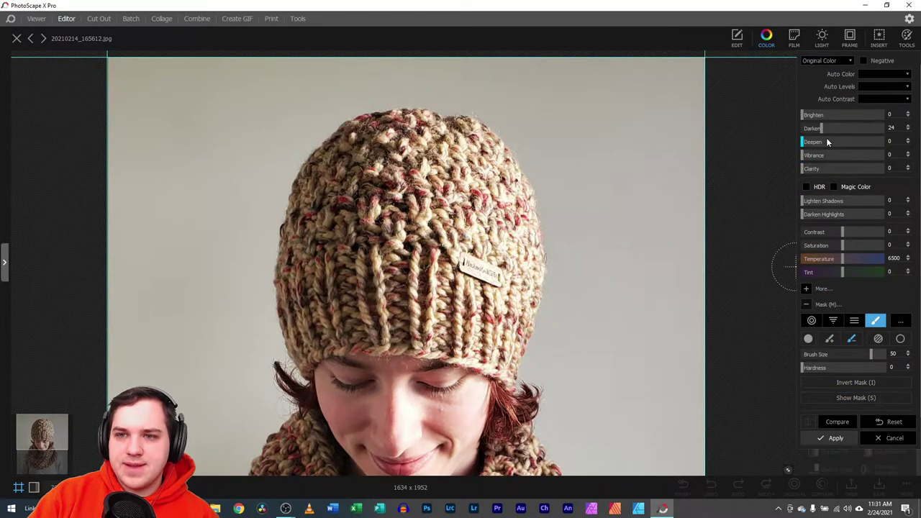
{"action": "mouse_move", "coordinate": [823, 128]}
{"action": "left_mouse_down"}
{"action": "mouse_move", "coordinate": [875, 126]}
{"action": "mouse_move", "coordinate": [841, 128]}
{"action": "left_mouse_up"}
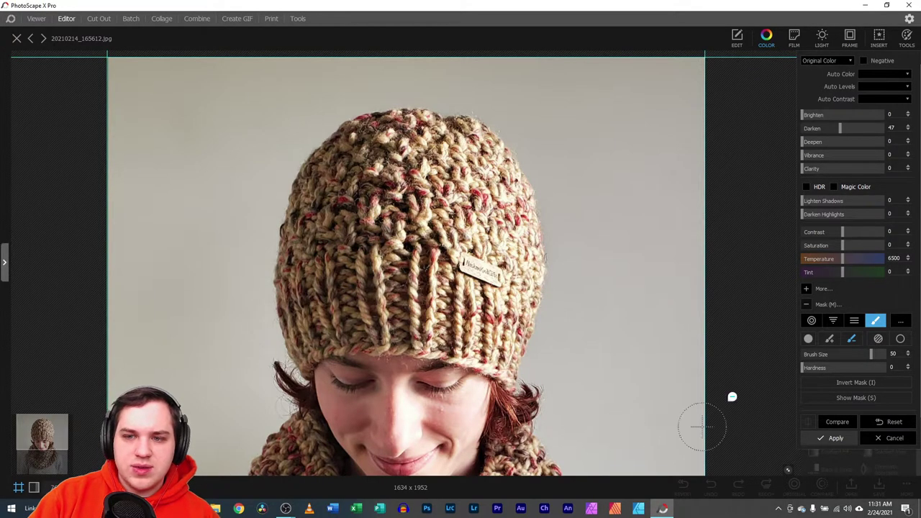
- Compare the darkened hat against the original photo
{"action": "left_click", "coordinate": [838, 423]}
{"action": "left_click", "coordinate": [838, 422]}
{"action": "left_click", "coordinate": [838, 422]}
{"action": "left_click", "coordinate": [838, 422]}
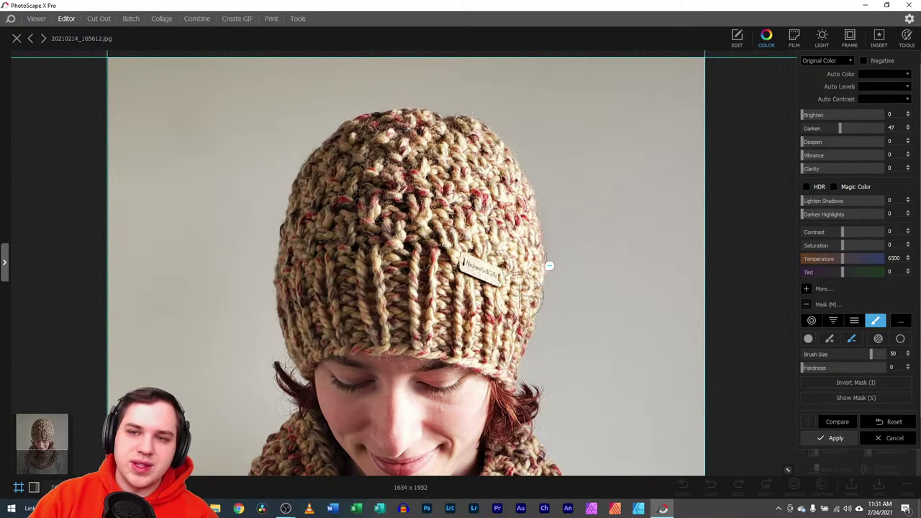
- Apply the hat darkening, then darken a strip along the tag's top with a size-13 mask brush
{"action": "left_click", "coordinate": [837, 438]}
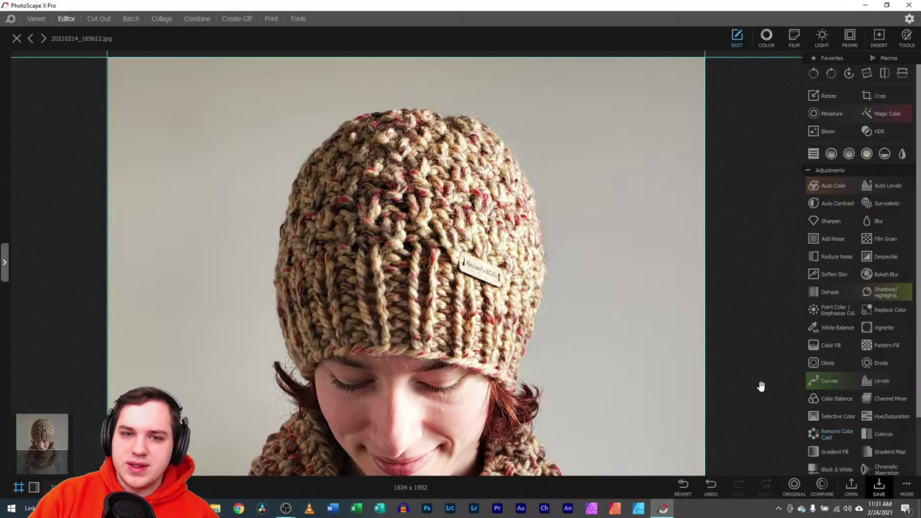
{"action": "left_click", "coordinate": [823, 183]}
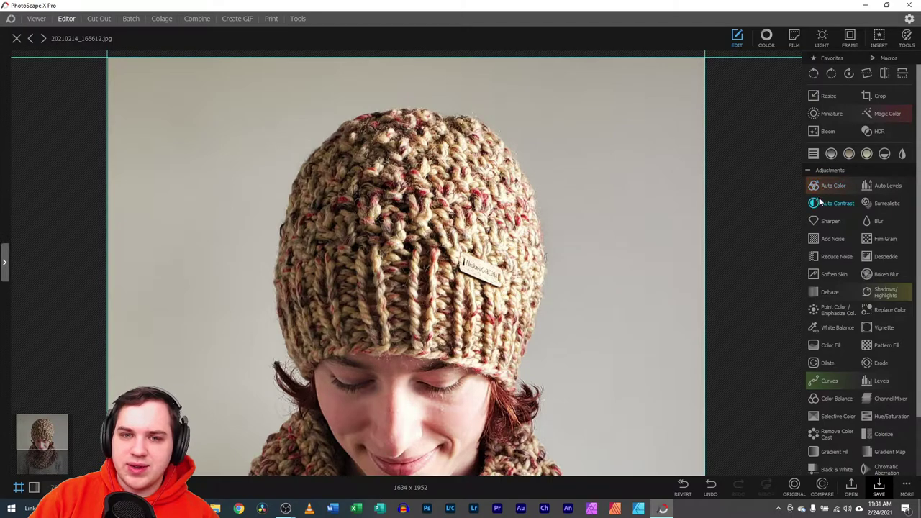
{"action": "left_click", "coordinate": [879, 134]}
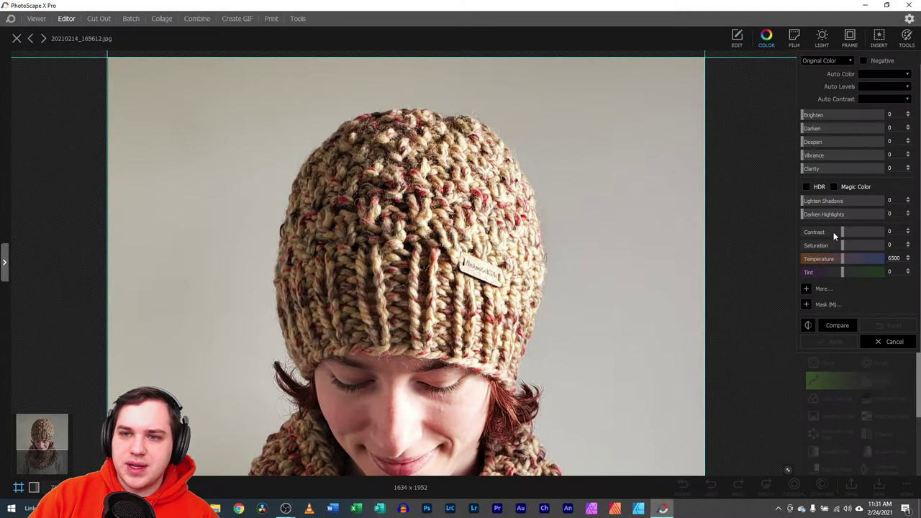
{"action": "left_click", "coordinate": [807, 304]}
{"action": "left_click_drag", "start_coordinate": [801, 128], "coordinate": [831, 128]}
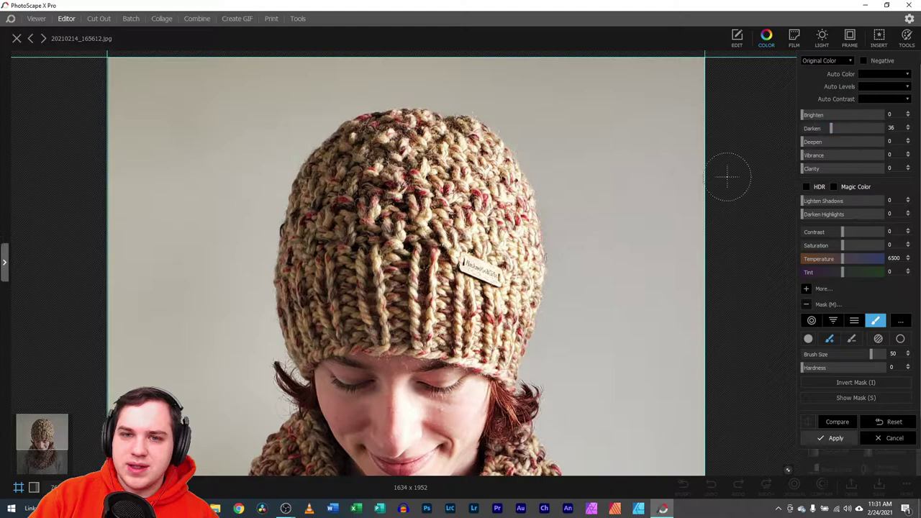
{"action": "left_click_drag", "start_coordinate": [880, 357], "coordinate": [819, 354]}
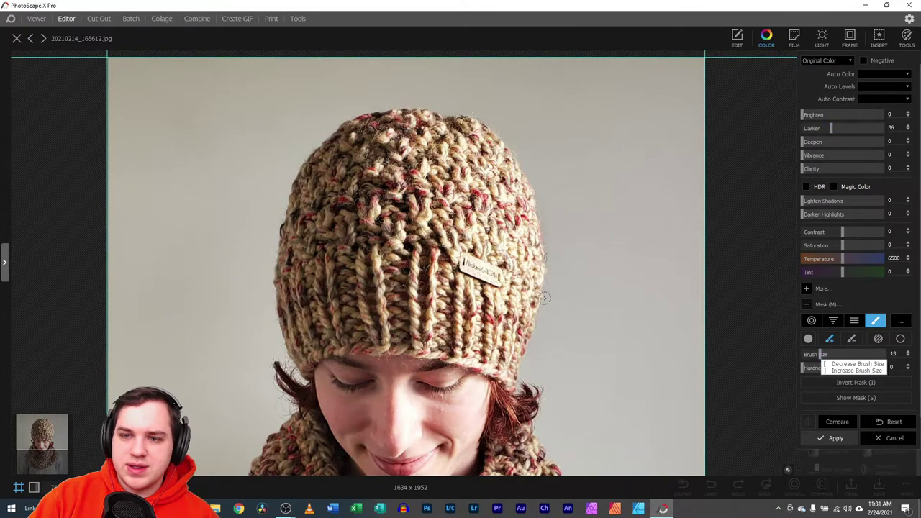
{"action": "mouse_move", "coordinate": [481, 261]}
{"action": "left_mouse_down"}
{"action": "mouse_move", "coordinate": [504, 268]}
{"action": "mouse_move", "coordinate": [464, 273]}
{"action": "mouse_move", "coordinate": [492, 275]}
{"action": "left_mouse_up"}
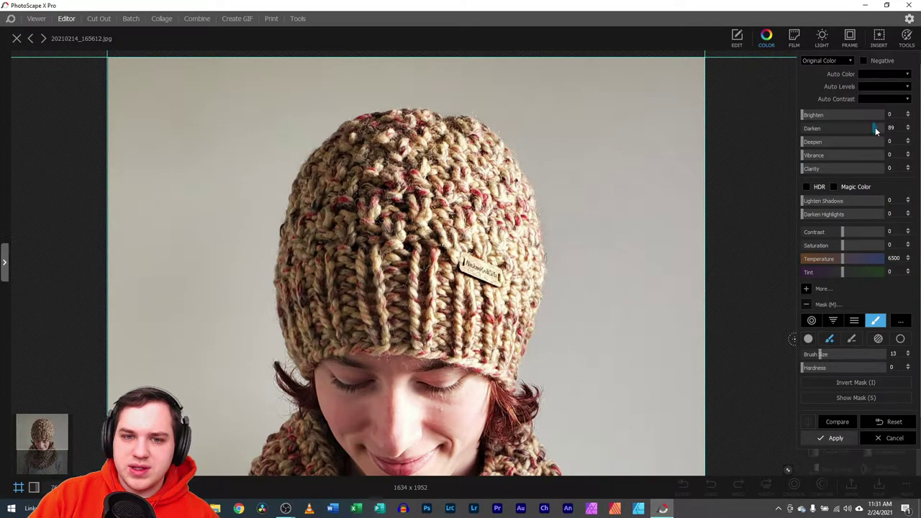
{"action": "left_click", "coordinate": [836, 437]}
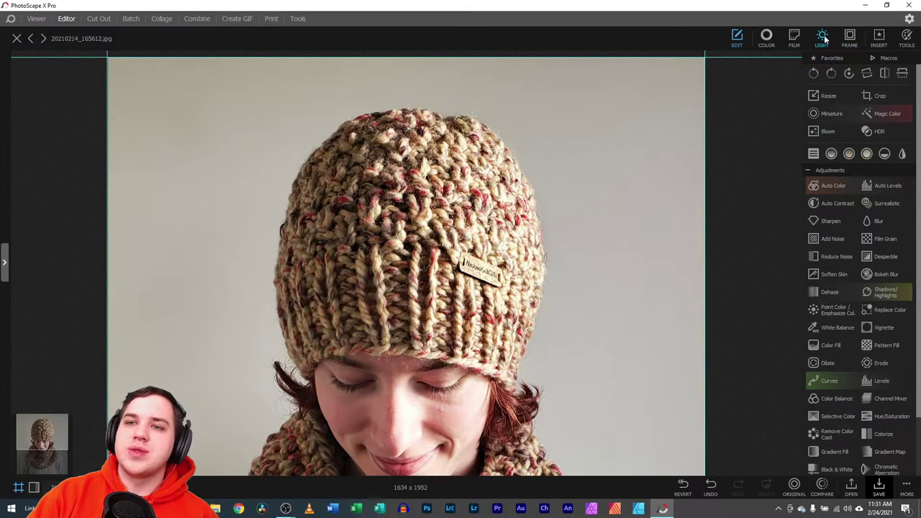
- Set Brighten to 30 and paint a size-43 mask over the hat's top and left side
{"action": "left_click", "coordinate": [767, 35]}
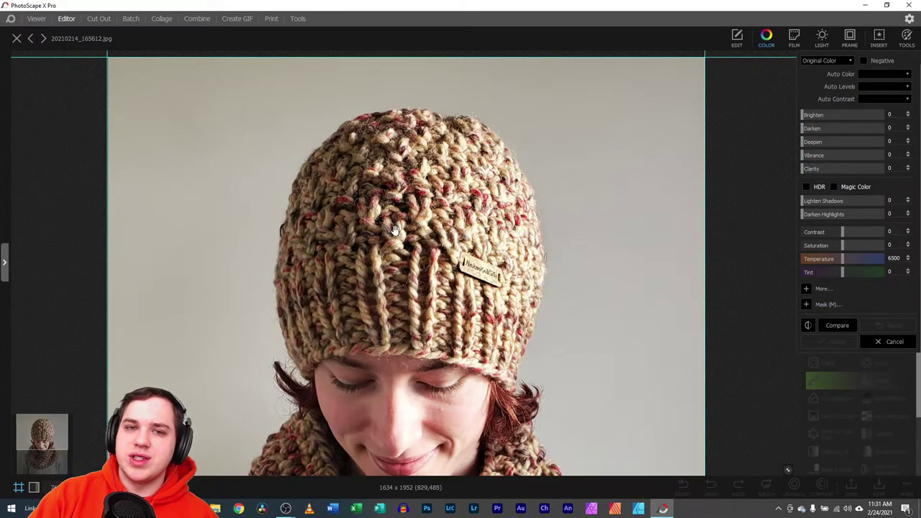
{"action": "left_click_drag", "start_coordinate": [806, 116], "coordinate": [826, 115]}
{"action": "left_click", "coordinate": [806, 304]}
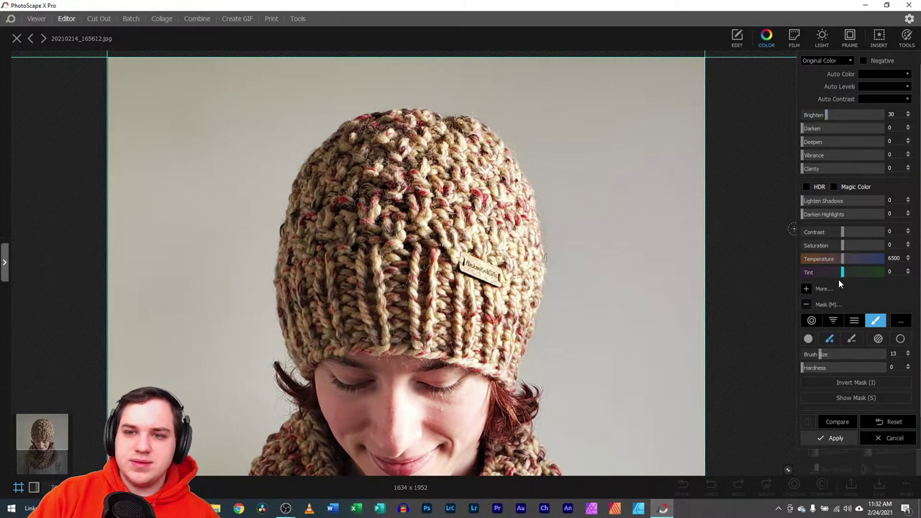
{"action": "left_click", "coordinate": [862, 354]}
{"action": "mouse_move", "coordinate": [336, 124]}
{"action": "left_mouse_down"}
{"action": "mouse_move", "coordinate": [338, 167]}
{"action": "mouse_move", "coordinate": [369, 126]}
{"action": "mouse_move", "coordinate": [312, 163]}
{"action": "mouse_move", "coordinate": [288, 242]}
{"action": "mouse_move", "coordinate": [299, 353]}
{"action": "mouse_move", "coordinate": [389, 334]}
{"action": "mouse_move", "coordinate": [391, 317]}
{"action": "mouse_move", "coordinate": [371, 281]}
{"action": "mouse_move", "coordinate": [357, 147]}
{"action": "mouse_move", "coordinate": [310, 222]}
{"action": "mouse_move", "coordinate": [325, 308]}
{"action": "mouse_move", "coordinate": [328, 238]}
{"action": "mouse_move", "coordinate": [297, 263]}
{"action": "mouse_move", "coordinate": [335, 266]}
{"action": "mouse_move", "coordinate": [333, 296]}
{"action": "mouse_move", "coordinate": [347, 310]}
{"action": "mouse_move", "coordinate": [400, 321]}
{"action": "mouse_move", "coordinate": [422, 263]}
{"action": "mouse_move", "coordinate": [408, 319]}
{"action": "left_mouse_up"}
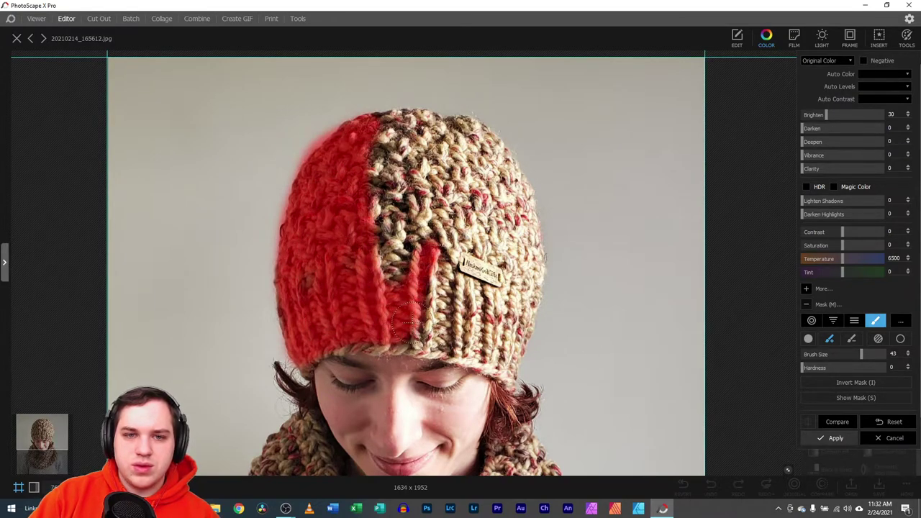
{"action": "mouse_move", "coordinate": [352, 213]}
{"action": "left_mouse_down"}
{"action": "mouse_move", "coordinate": [378, 172]}
{"action": "mouse_move", "coordinate": [381, 144]}
{"action": "mouse_move", "coordinate": [364, 148]}
{"action": "left_mouse_up"}
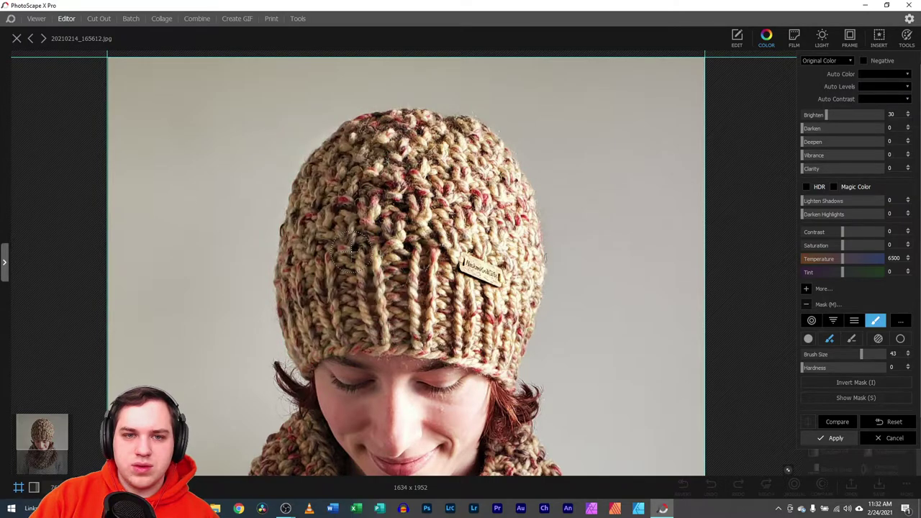
- Extend the brighten mask over the hat and scarf, compare with the original, and apply it
{"action": "scroll", "coordinate": [601, 339], "scroll_direction": "down", "scroll_amount": 2}
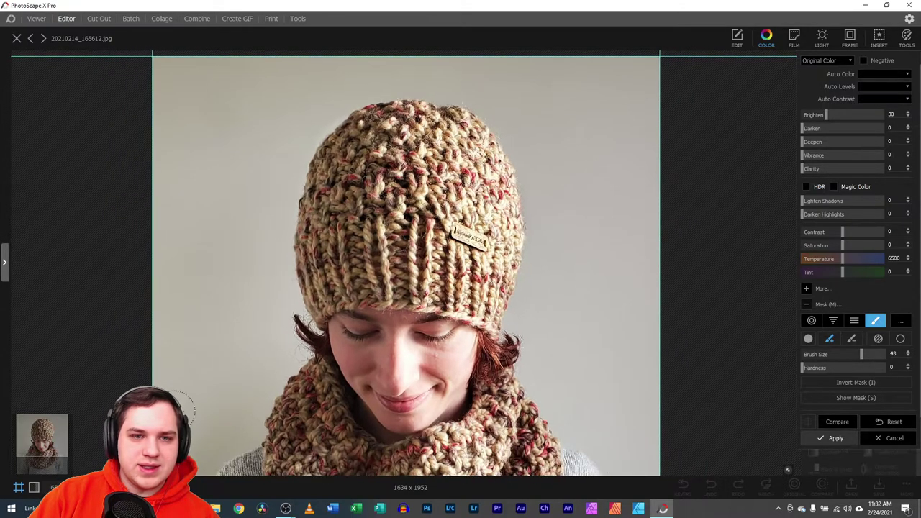
{"action": "left_click", "coordinate": [840, 426]}
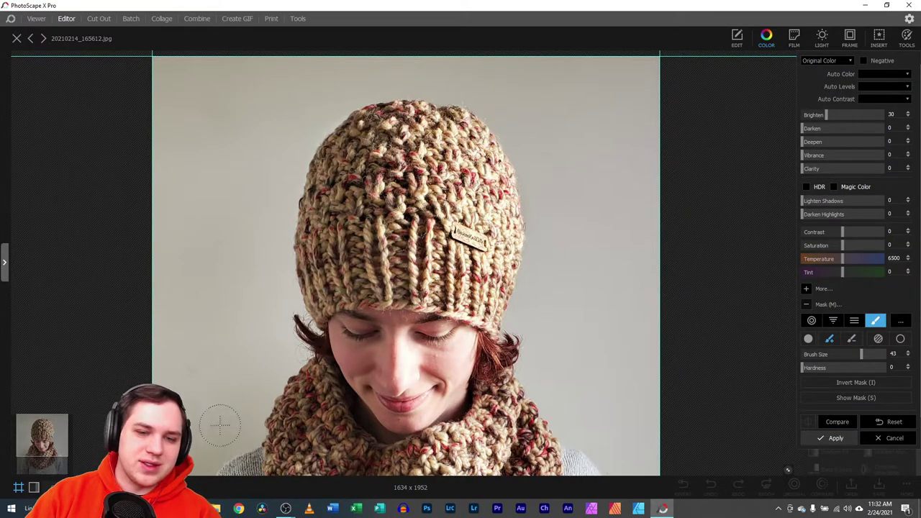
{"action": "scroll", "coordinate": [220, 422], "scroll_direction": "down", "scroll_amount": 3}
{"action": "mouse_move", "coordinate": [306, 264]}
{"action": "left_mouse_down"}
{"action": "mouse_move", "coordinate": [323, 248]}
{"action": "mouse_move", "coordinate": [277, 281]}
{"action": "mouse_move", "coordinate": [304, 260]}
{"action": "mouse_move", "coordinate": [287, 309]}
{"action": "mouse_move", "coordinate": [291, 339]}
{"action": "mouse_move", "coordinate": [349, 342]}
{"action": "mouse_move", "coordinate": [371, 331]}
{"action": "mouse_move", "coordinate": [342, 270]}
{"action": "mouse_move", "coordinate": [347, 178]}
{"action": "mouse_move", "coordinate": [354, 249]}
{"action": "mouse_move", "coordinate": [372, 251]}
{"action": "mouse_move", "coordinate": [395, 216]}
{"action": "mouse_move", "coordinate": [389, 303]}
{"action": "mouse_move", "coordinate": [346, 261]}
{"action": "left_mouse_up"}
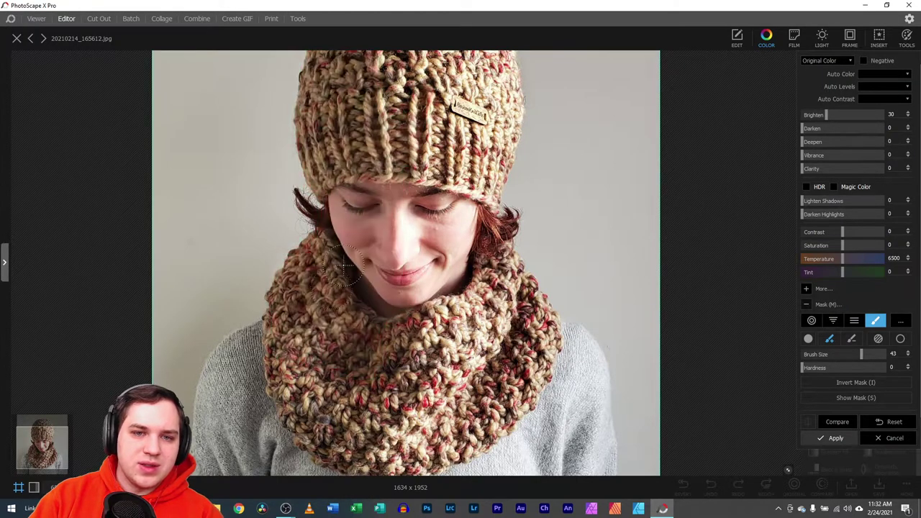
{"action": "mouse_move", "coordinate": [350, 363]}
{"action": "left_mouse_down"}
{"action": "mouse_move", "coordinate": [334, 364]}
{"action": "mouse_move", "coordinate": [338, 353]}
{"action": "left_mouse_up"}
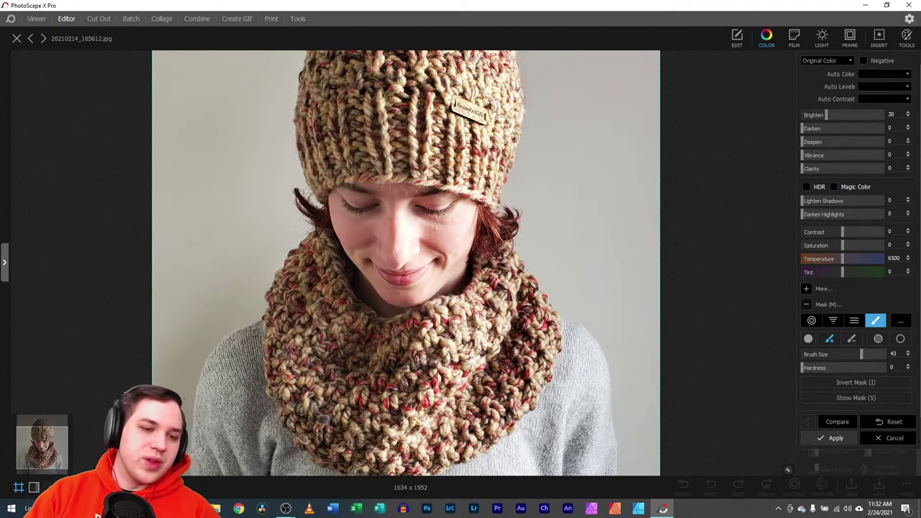
{"action": "scroll", "coordinate": [781, 350], "scroll_direction": "down", "scroll_amount": 3}
{"action": "left_click", "coordinate": [849, 424]}
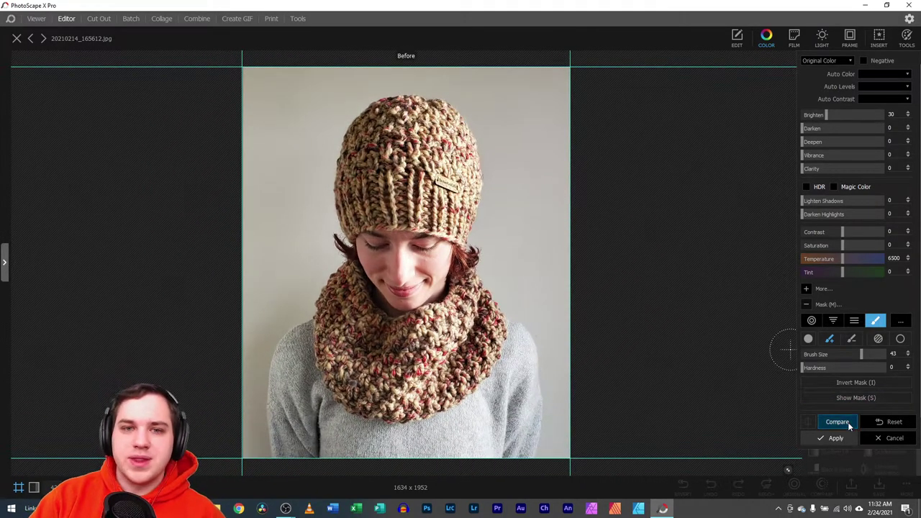
{"action": "left_click", "coordinate": [846, 423]}
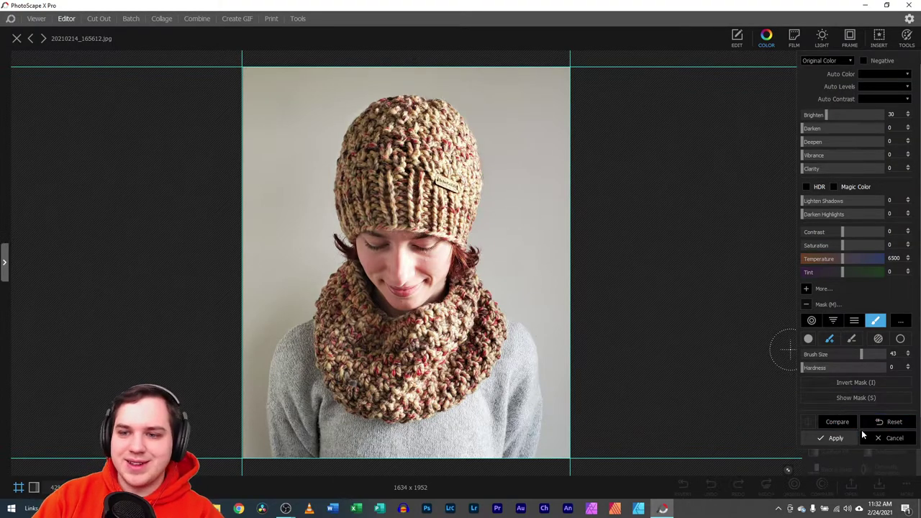
{"action": "left_click", "coordinate": [835, 437]}
{"action": "left_click", "coordinate": [767, 38]}
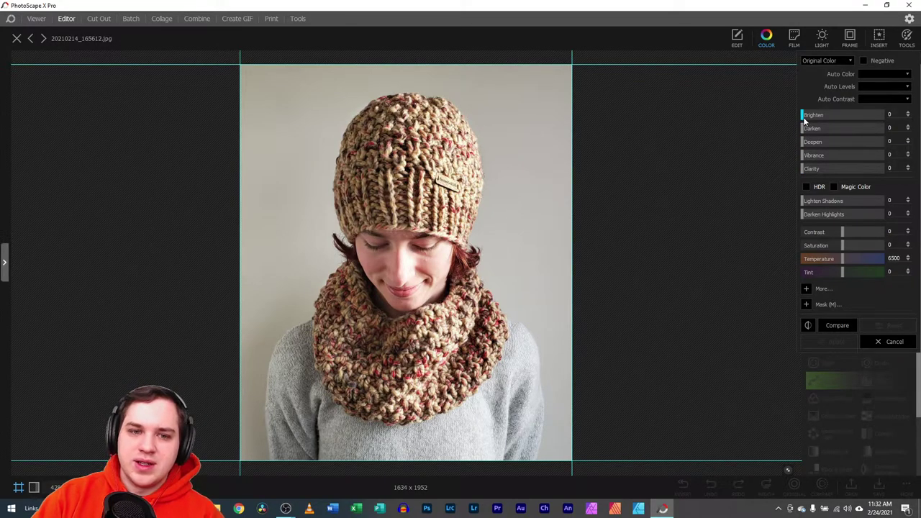
- Try Saturation 17 then 11, compare with the original, and discard the change
{"action": "left_click_drag", "start_coordinate": [843, 245], "coordinate": [850, 244]}
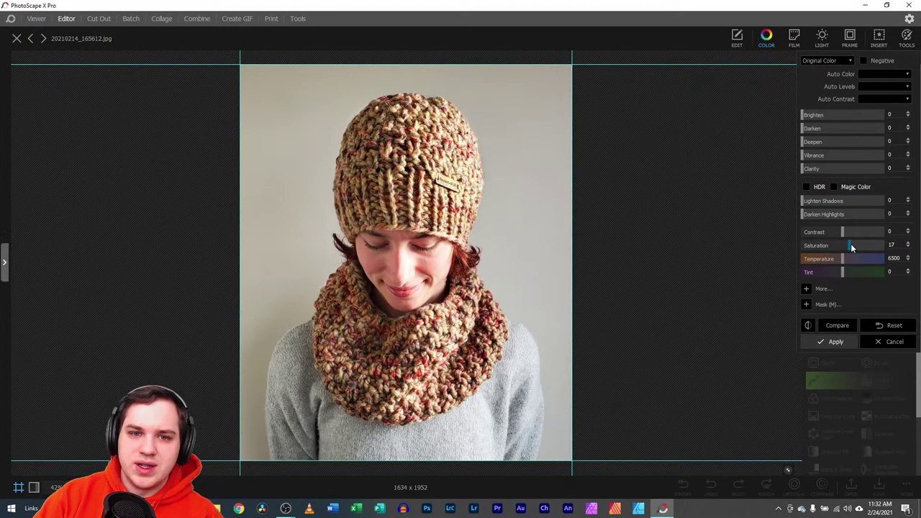
{"action": "left_click", "coordinate": [835, 330]}
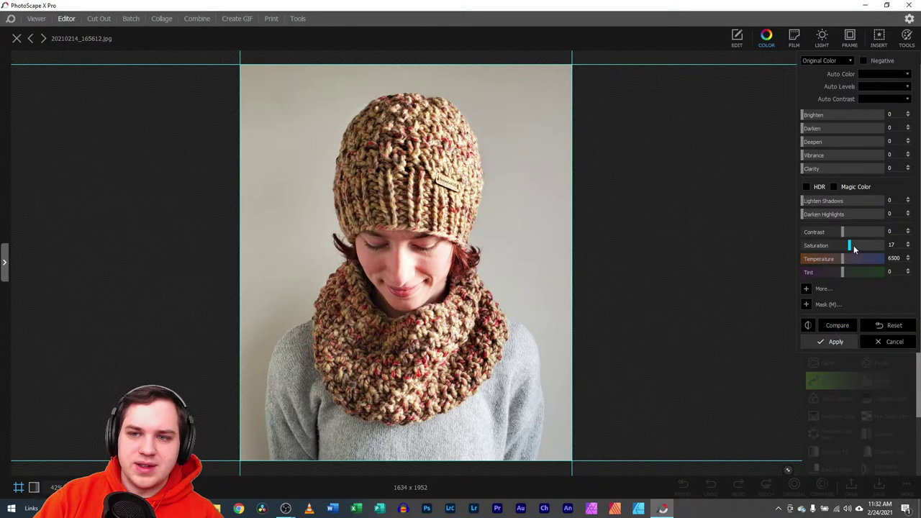
{"action": "left_click_drag", "start_coordinate": [849, 246], "coordinate": [848, 245]}
{"action": "left_click", "coordinate": [826, 324]}
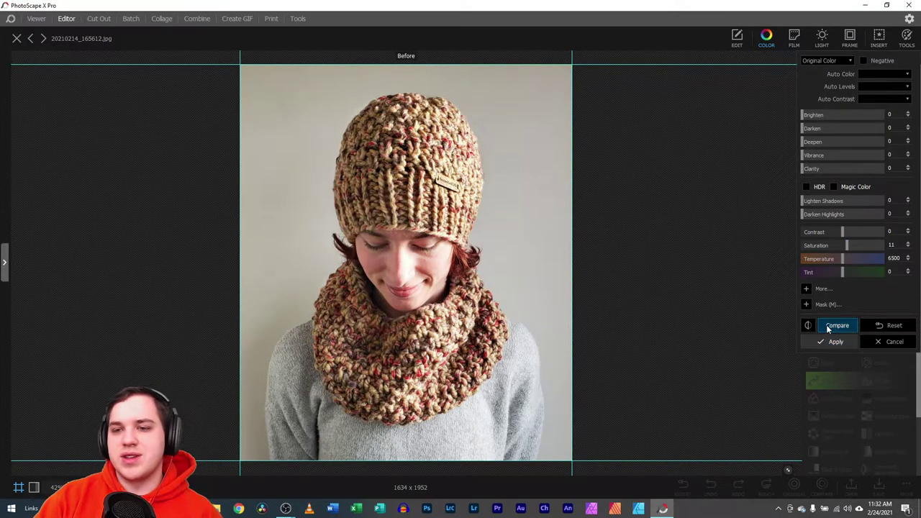
{"action": "left_click", "coordinate": [826, 324]}
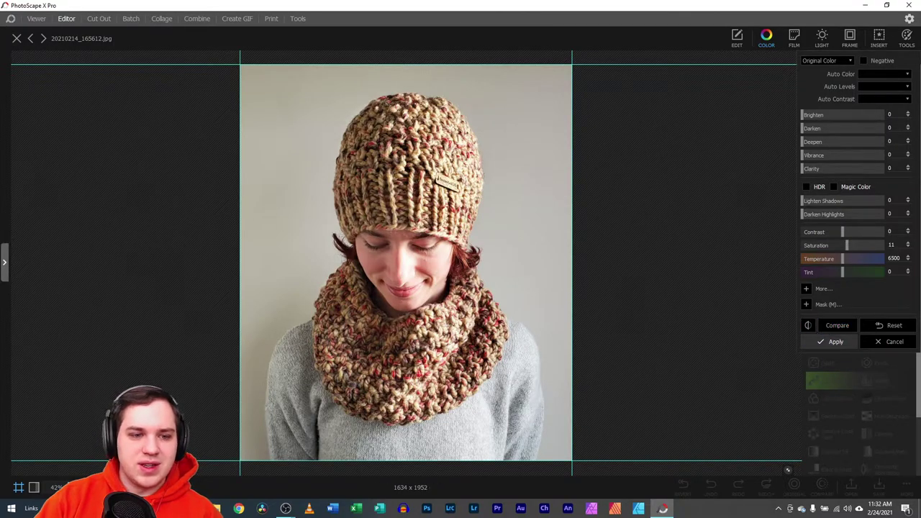
{"action": "scroll", "coordinate": [379, 364], "scroll_direction": "down", "scroll_amount": 2}
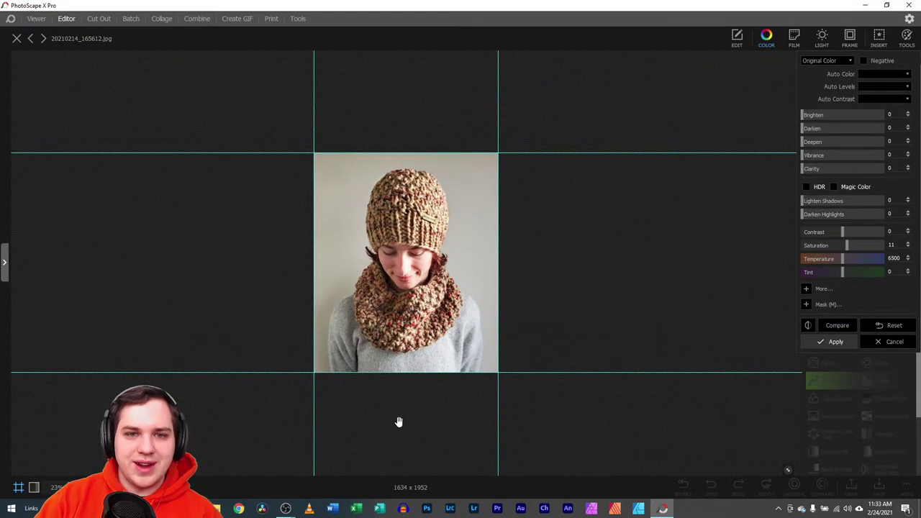
{"action": "left_click", "coordinate": [870, 342]}
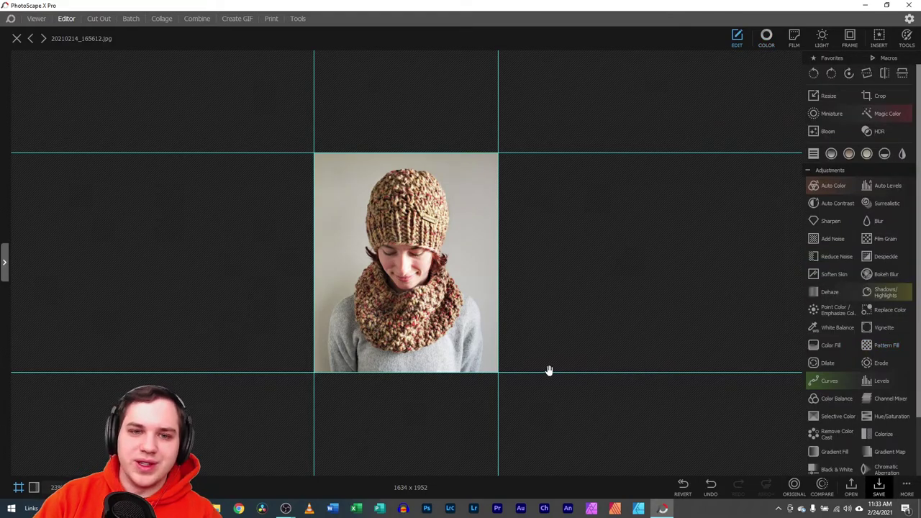
- Set Saturation to 11 and apply it to the portrait
{"action": "left_click", "coordinate": [885, 114]}
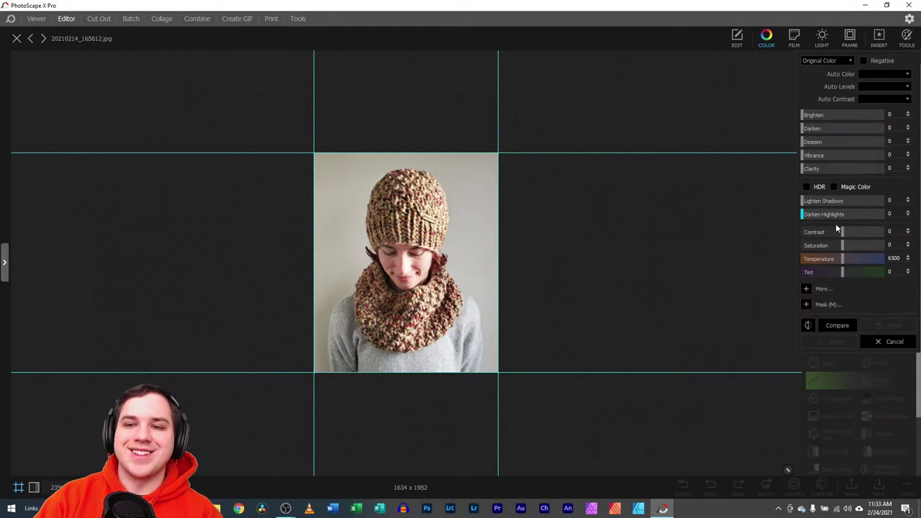
{"action": "left_click", "coordinate": [849, 247]}
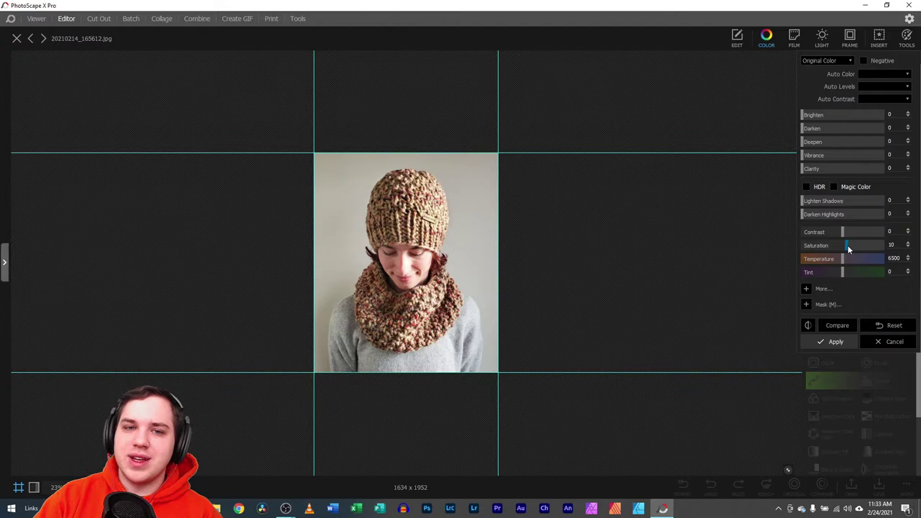
{"action": "left_click_drag", "start_coordinate": [846, 245], "coordinate": [848, 245]}
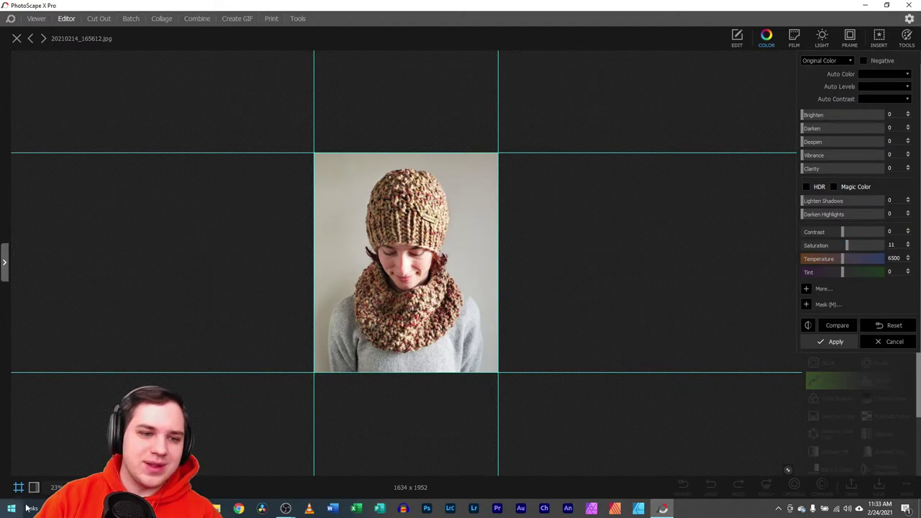
{"action": "key", "text": "ctrl+plus"}
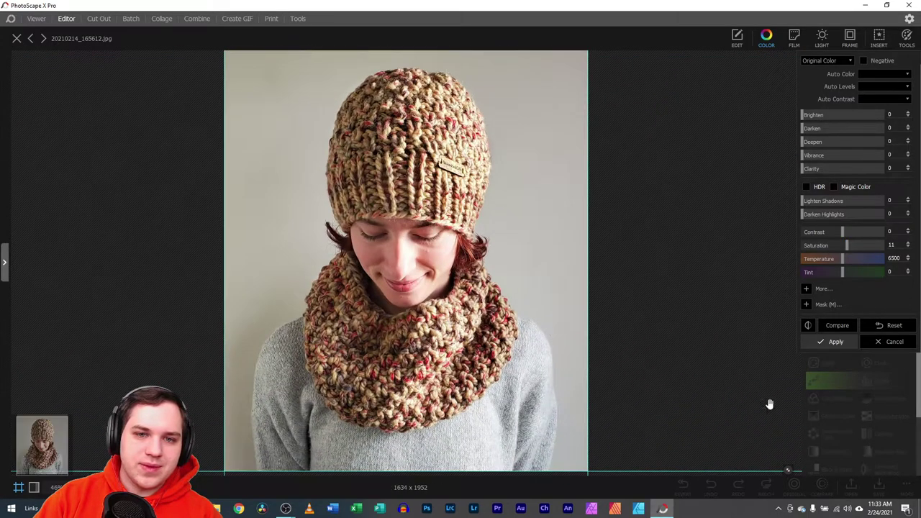
{"action": "left_click", "coordinate": [834, 342]}
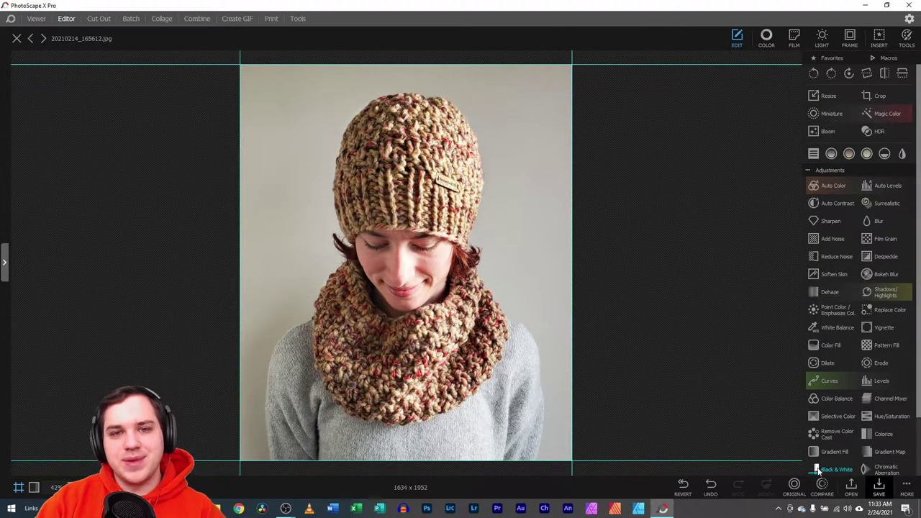
- Save the edited photo as a JPEG in the edit folder
{"action": "left_click", "coordinate": [879, 487]}
{"action": "left_click", "coordinate": [381, 228]}
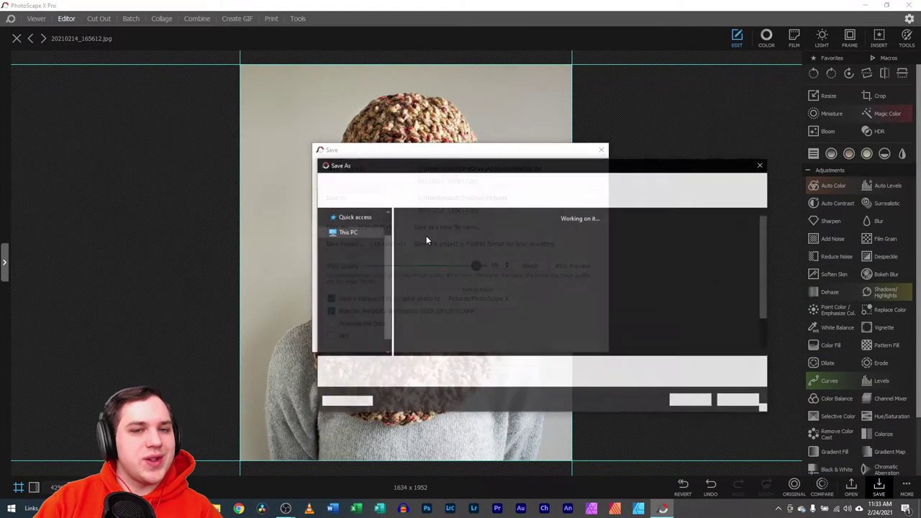
{"action": "double_click", "coordinate": [424, 233]}
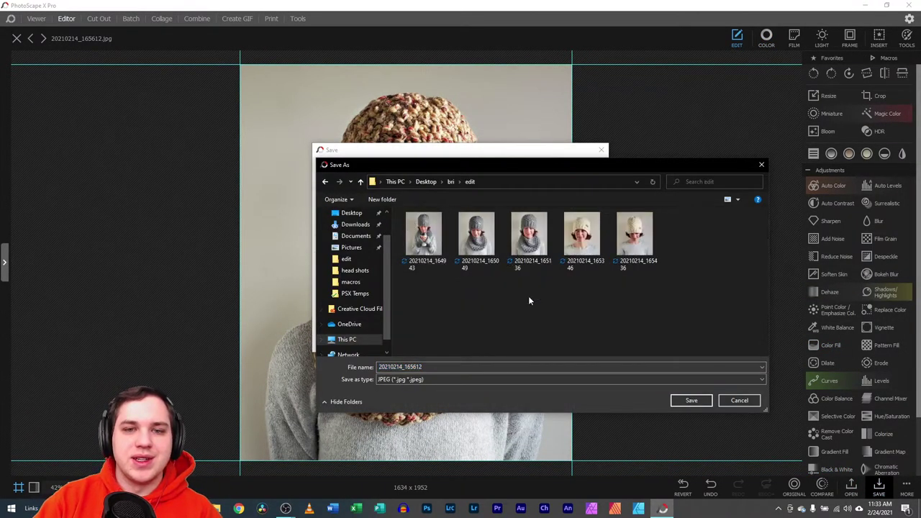
{"action": "left_click", "coordinate": [693, 401]}
- Save the edit as PSXPRJ project 20210214_165612 in edit and close the photo
{"action": "left_click", "coordinate": [906, 487]}
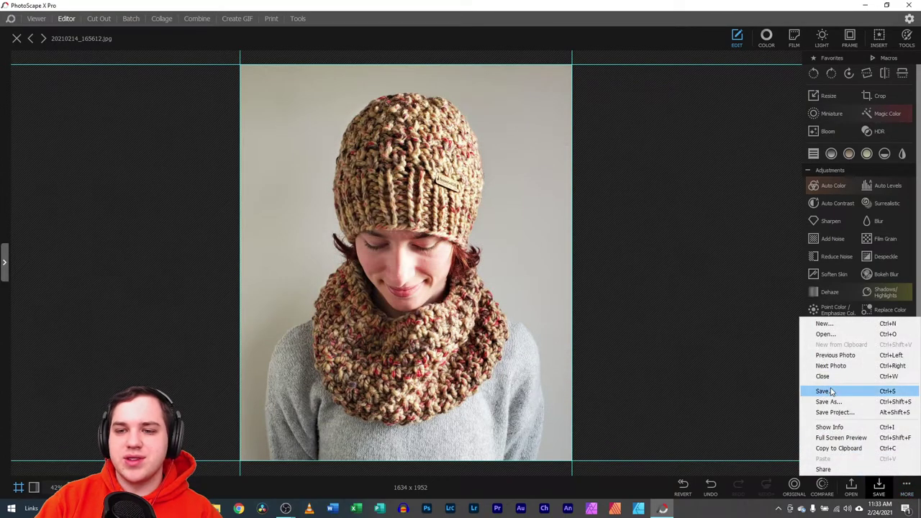
{"action": "left_click", "coordinate": [834, 412]}
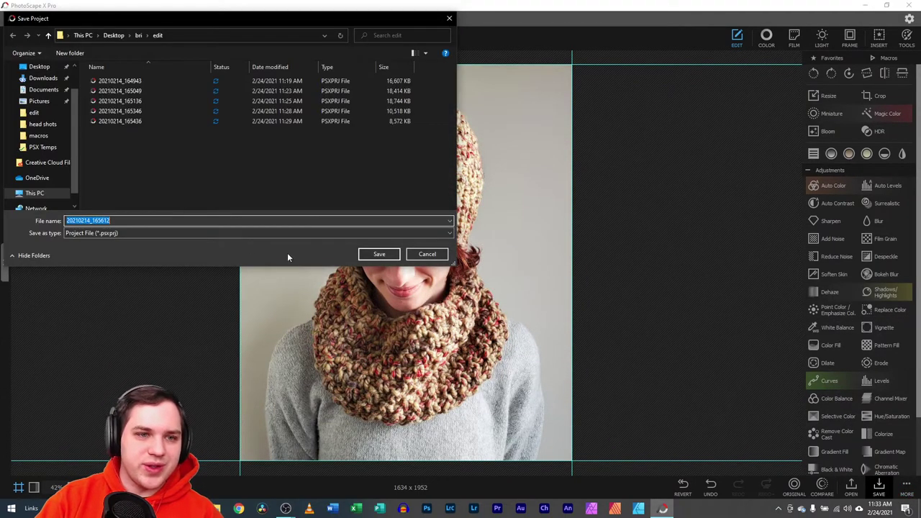
{"action": "left_click", "coordinate": [394, 257]}
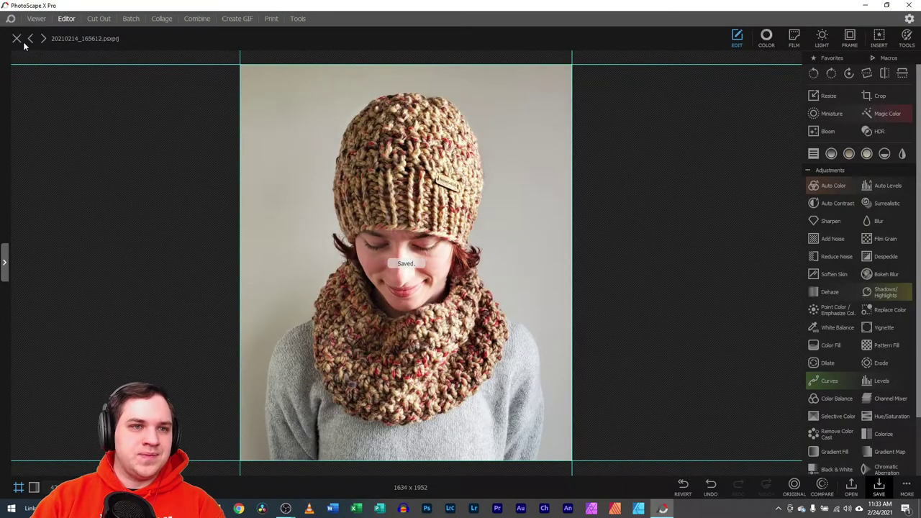
{"action": "left_click", "coordinate": [16, 38]}
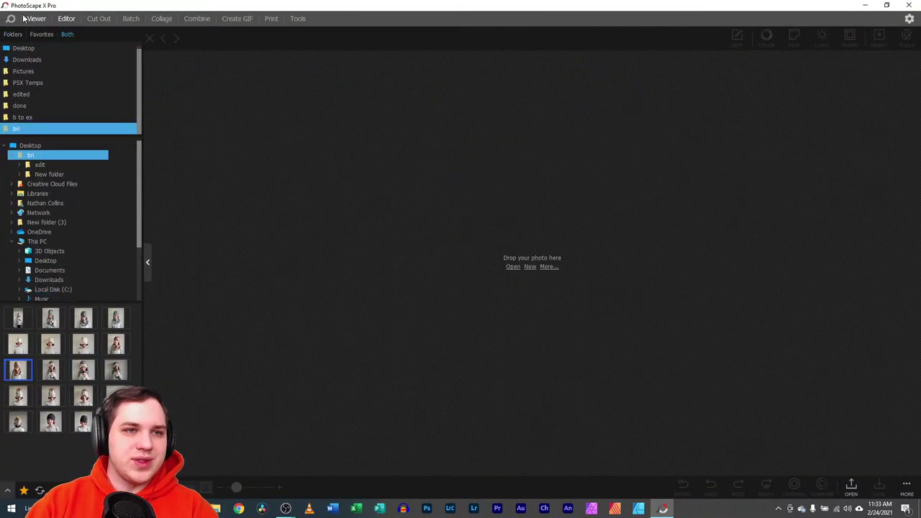
- Browse to 20210214_165540.jpg in the Viewer and open it in the editor
{"action": "left_click", "coordinate": [37, 20]}
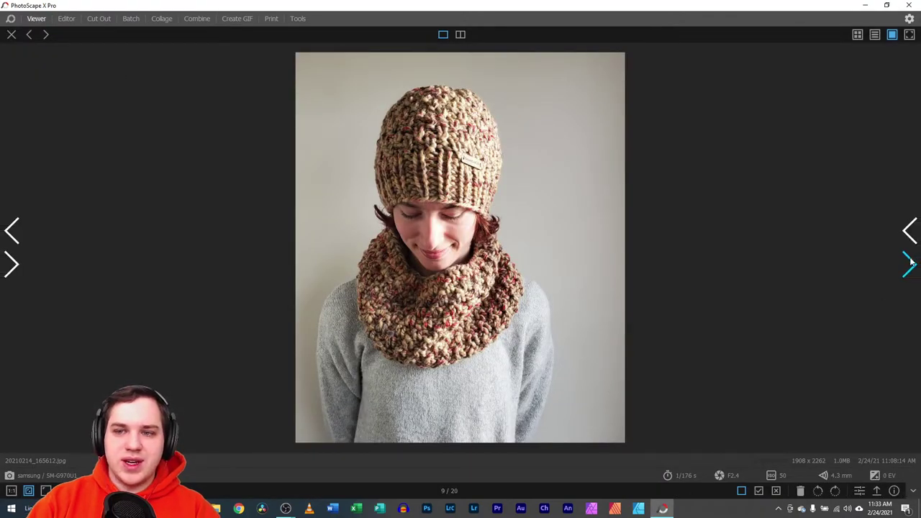
{"action": "left_click", "coordinate": [909, 265]}
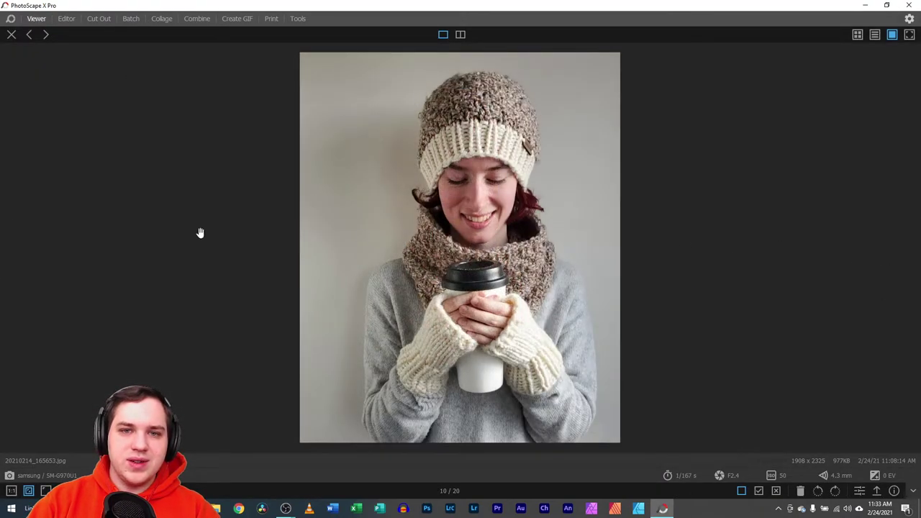
{"action": "left_click", "coordinate": [7, 232]}
{"action": "left_click", "coordinate": [8, 232]}
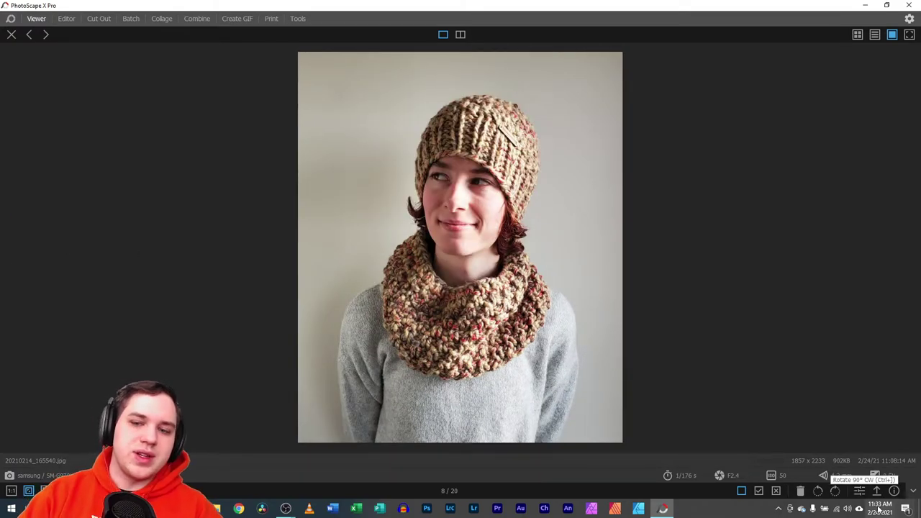
{"action": "left_click", "coordinate": [874, 475]}
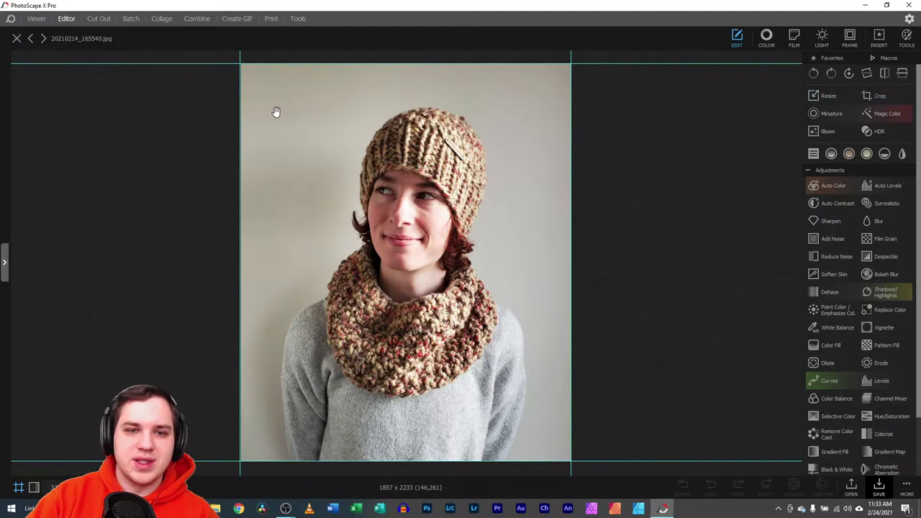
- Try a trial crop on the portrait, shrinking and shifting the box, and apply it
{"action": "left_click", "coordinate": [869, 93]}
{"action": "scroll", "coordinate": [454, 221], "scroll_direction": "down", "scroll_amount": 2}
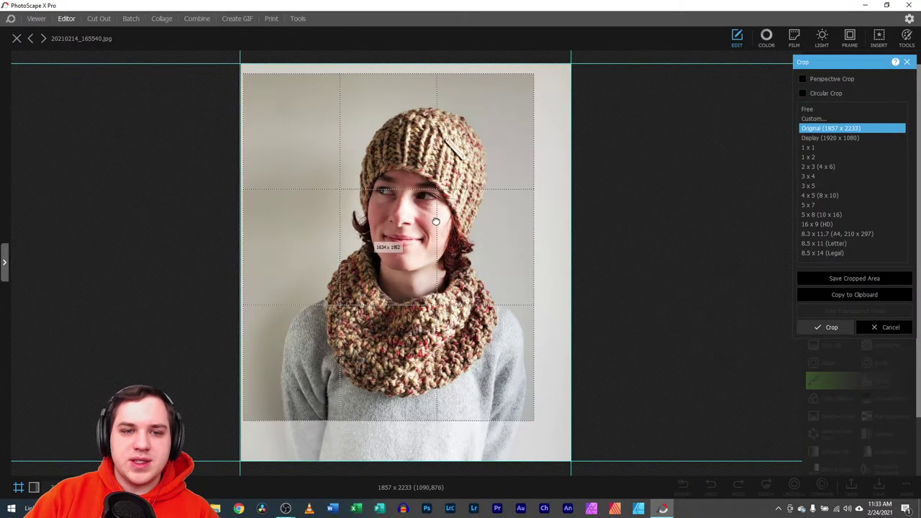
{"action": "left_click_drag", "start_coordinate": [454, 223], "coordinate": [475, 223]}
{"action": "mouse_move", "coordinate": [282, 76]}
{"action": "left_mouse_down"}
{"action": "mouse_move", "coordinate": [268, 76]}
{"action": "mouse_move", "coordinate": [285, 82]}
{"action": "left_mouse_up"}
{"action": "left_click_drag", "start_coordinate": [345, 154], "coordinate": [331, 152]}
{"action": "key", "text": "Return"}
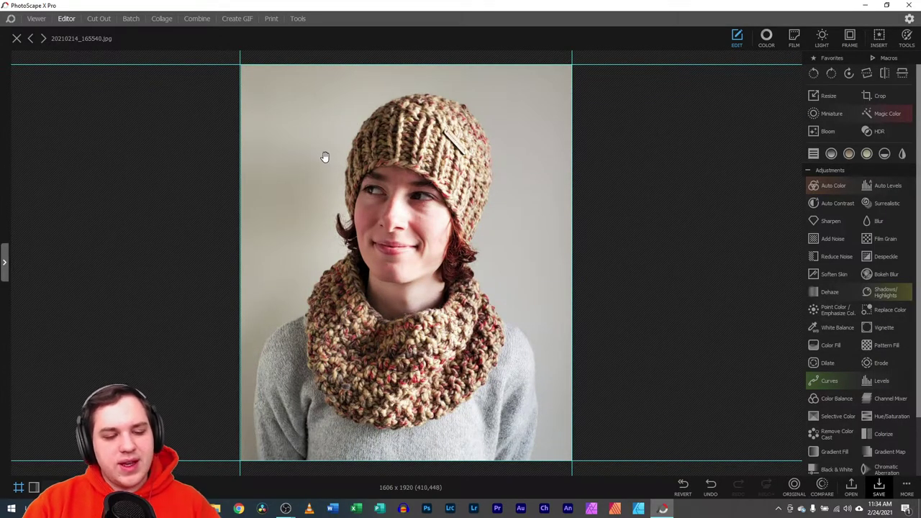
- Undo the trial crop and abandon a second crop attempt, keeping 1857 x 2233
{"action": "key", "text": "ctrl+z"}
{"action": "left_click", "coordinate": [892, 97]}
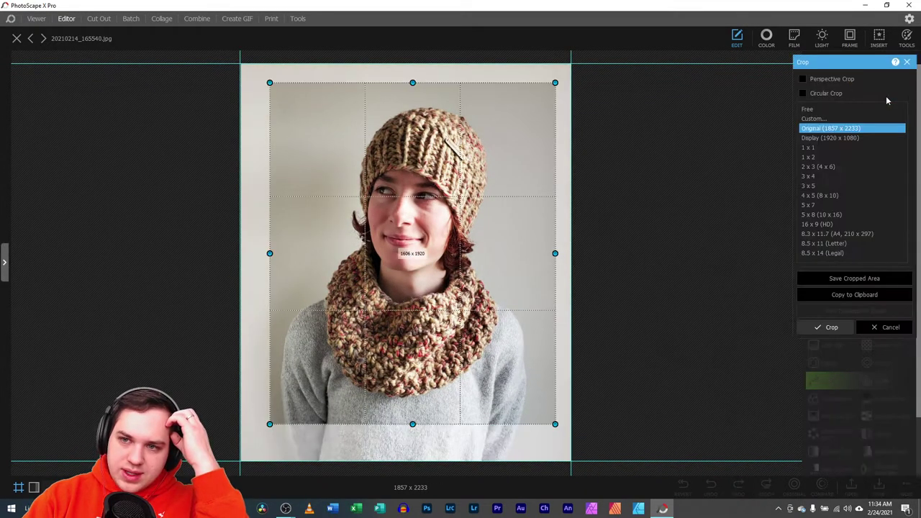
{"action": "left_click_drag", "start_coordinate": [484, 159], "coordinate": [474, 163]}
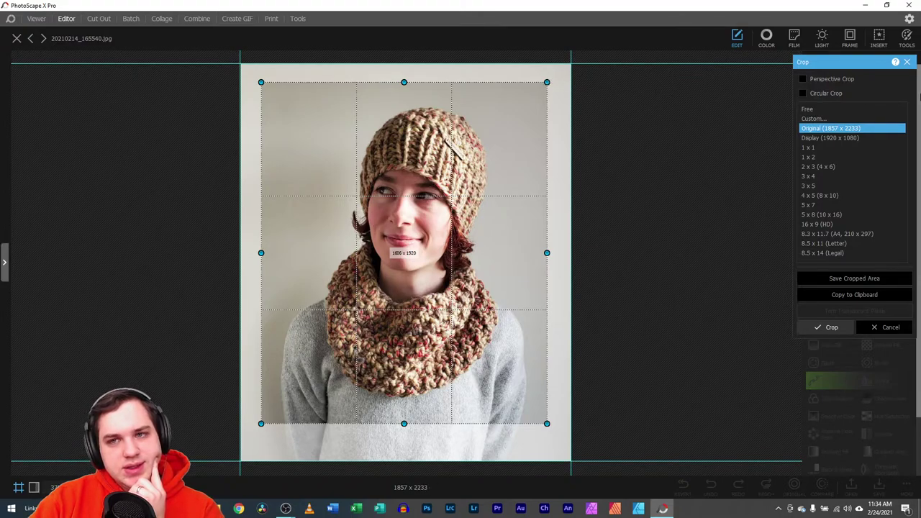
{"action": "left_click", "coordinate": [906, 62]}
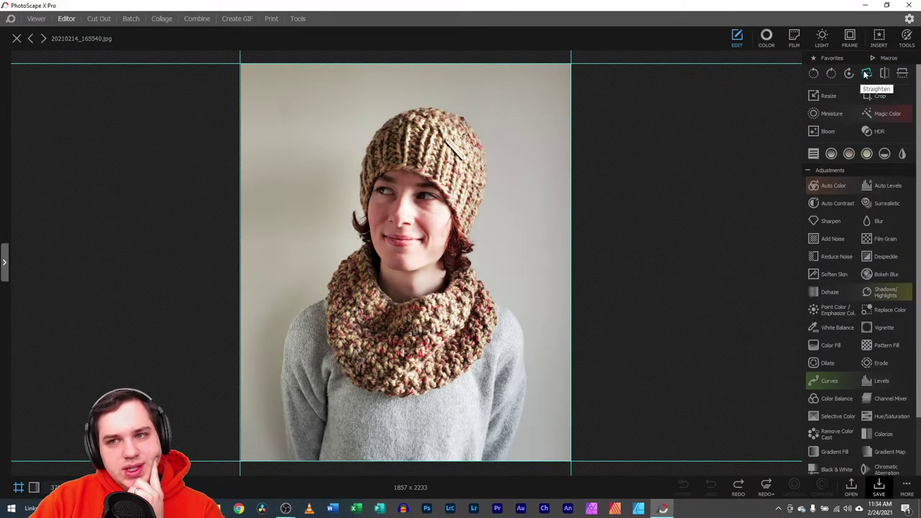
- Straighten the tilted portrait by about -2.5 degrees
{"action": "left_click", "coordinate": [867, 74]}
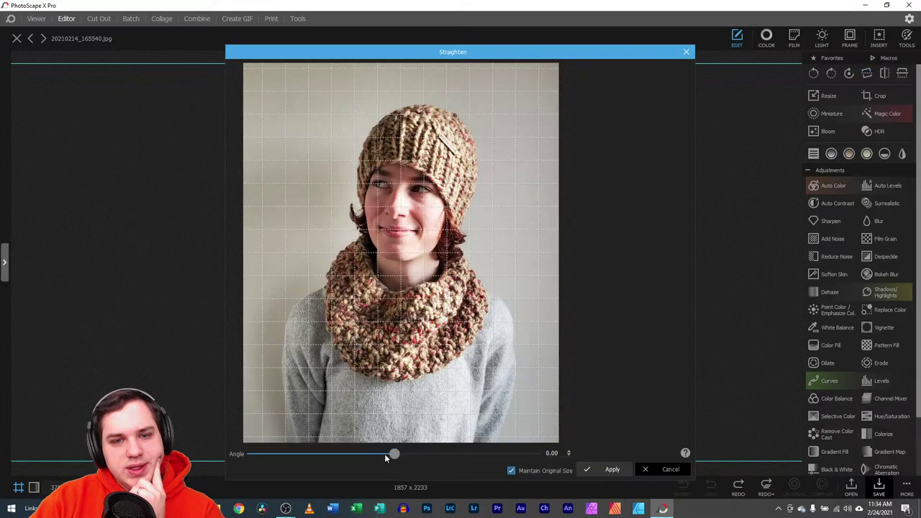
{"action": "left_click_drag", "start_coordinate": [401, 454], "coordinate": [371, 455]}
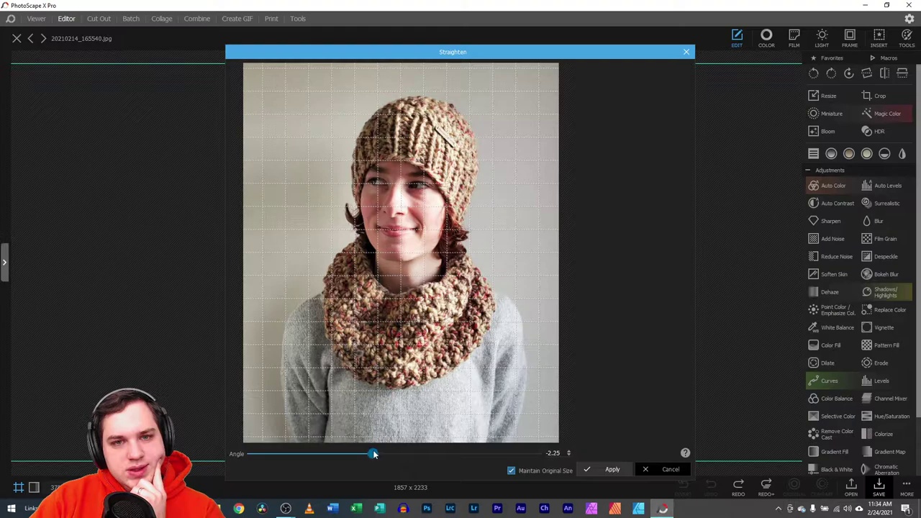
{"action": "key", "text": "Return"}
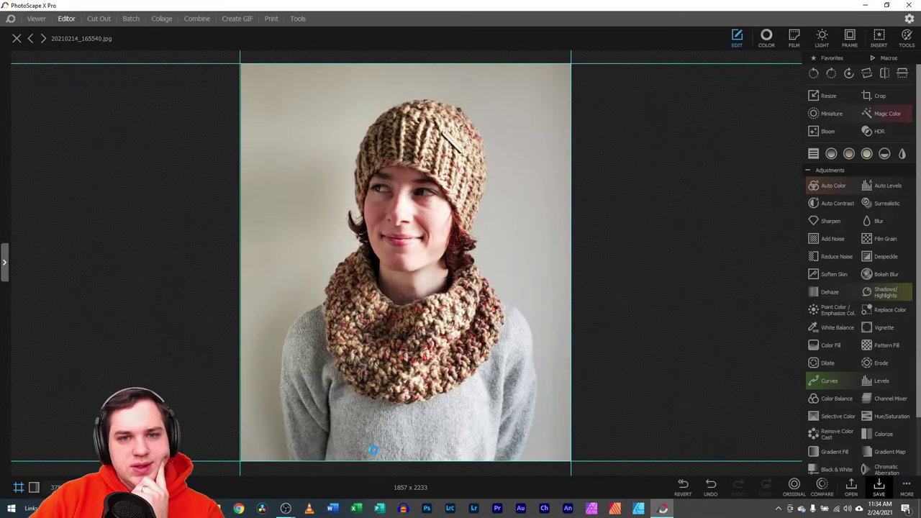
- Crop the levelled portrait to 1606 x 1920
{"action": "left_click", "coordinate": [878, 95]}
{"action": "scroll", "coordinate": [447, 228], "scroll_direction": "down", "scroll_amount": 2}
{"action": "left_click_drag", "start_coordinate": [447, 227], "coordinate": [449, 227]}
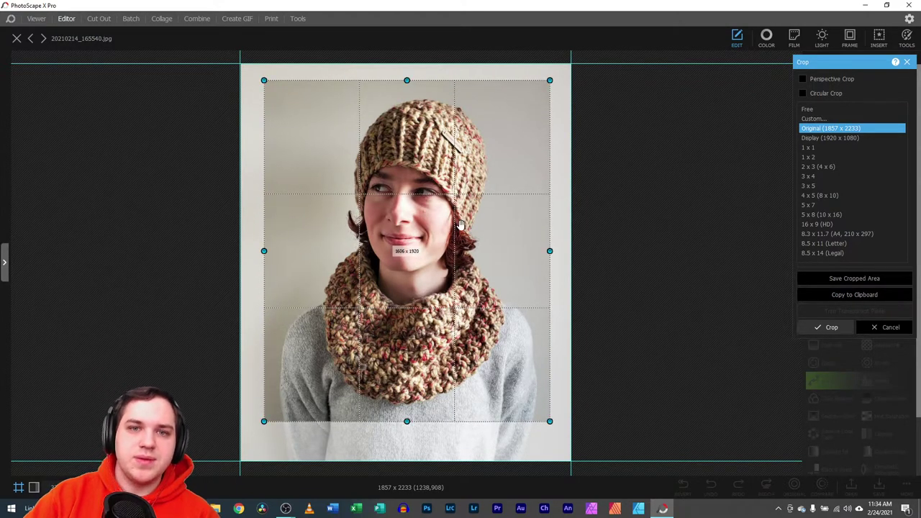
{"action": "double_click", "coordinate": [466, 229]}
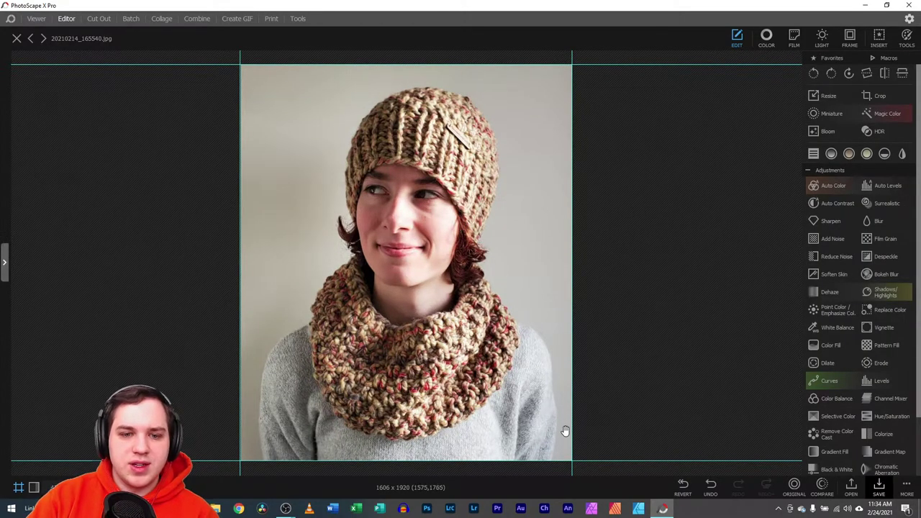
{"action": "left_click", "coordinate": [767, 36]}
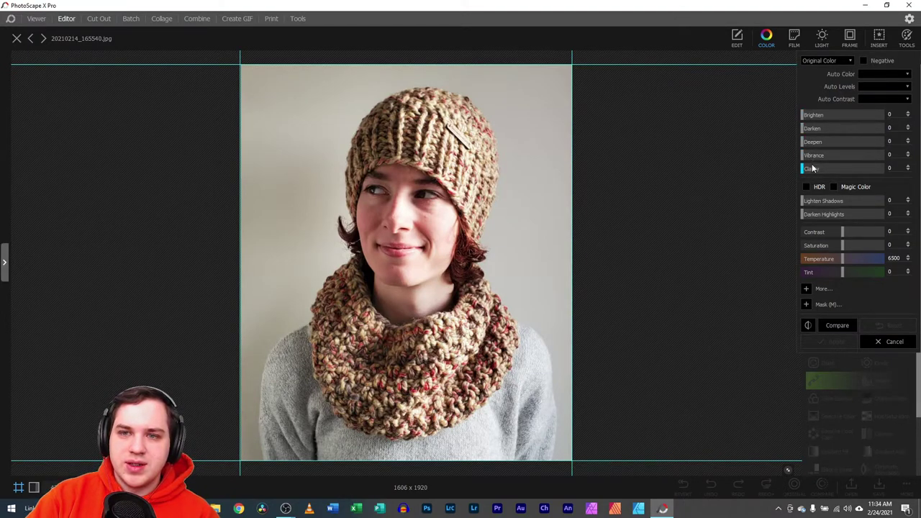
- Mask the knit hat and scarf and apply Darken 41 to them
{"action": "left_click", "coordinate": [806, 304]}
{"action": "mouse_move", "coordinate": [453, 111]}
{"action": "left_mouse_down"}
{"action": "mouse_move", "coordinate": [454, 140]}
{"action": "mouse_move", "coordinate": [446, 97]}
{"action": "mouse_move", "coordinate": [474, 144]}
{"action": "mouse_move", "coordinate": [489, 209]}
{"action": "mouse_move", "coordinate": [478, 230]}
{"action": "mouse_move", "coordinate": [432, 101]}
{"action": "mouse_move", "coordinate": [482, 136]}
{"action": "mouse_move", "coordinate": [493, 194]}
{"action": "left_mouse_up"}
{"action": "mouse_move", "coordinate": [471, 316]}
{"action": "left_mouse_down"}
{"action": "mouse_move", "coordinate": [460, 328]}
{"action": "mouse_move", "coordinate": [482, 338]}
{"action": "mouse_move", "coordinate": [450, 371]}
{"action": "mouse_move", "coordinate": [414, 435]}
{"action": "mouse_move", "coordinate": [479, 356]}
{"action": "mouse_move", "coordinate": [413, 414]}
{"action": "mouse_move", "coordinate": [428, 381]}
{"action": "mouse_move", "coordinate": [496, 335]}
{"action": "mouse_move", "coordinate": [467, 295]}
{"action": "mouse_move", "coordinate": [496, 339]}
{"action": "mouse_move", "coordinate": [504, 327]}
{"action": "left_mouse_up"}
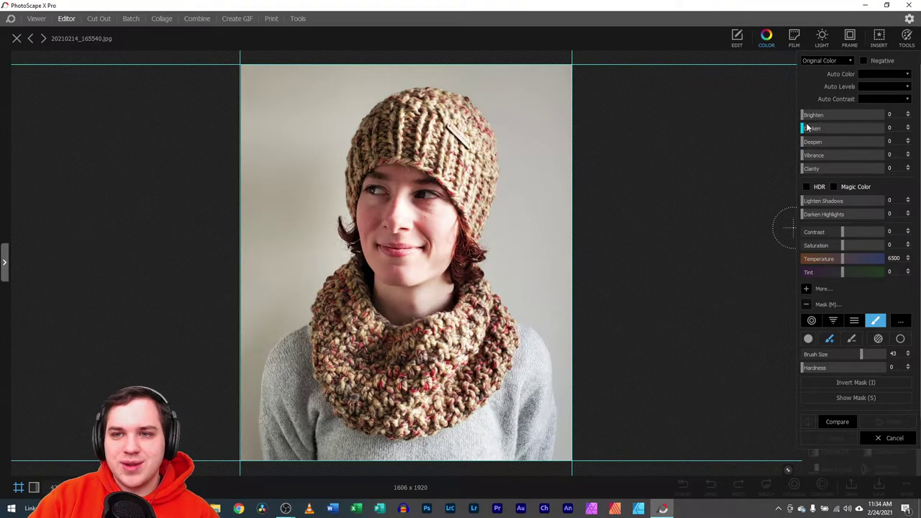
{"action": "left_click_drag", "start_coordinate": [804, 129], "coordinate": [835, 126]}
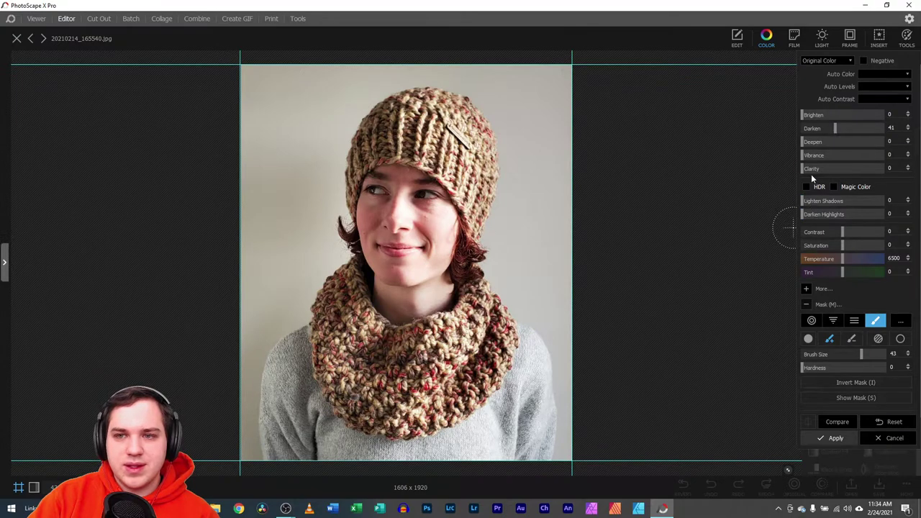
{"action": "left_click", "coordinate": [833, 438]}
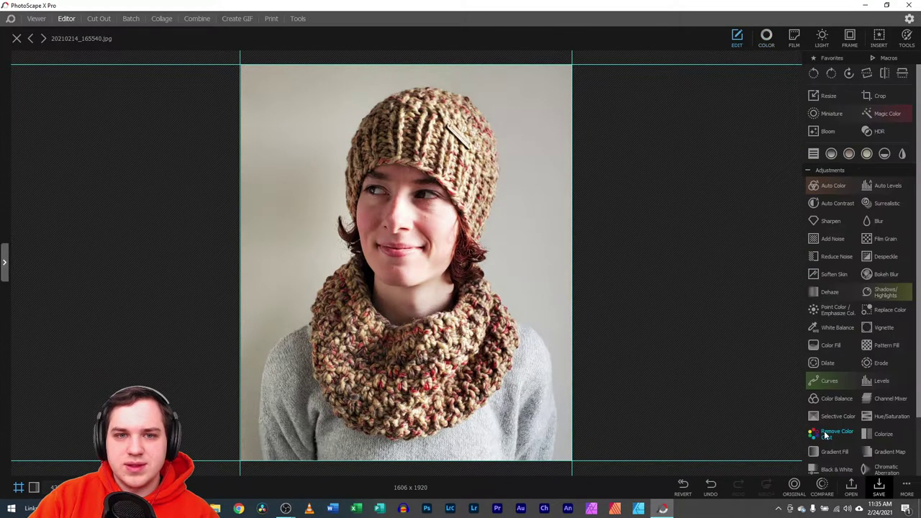
- Apply Brighten 16 and Saturation 18, with both cheeks erased from the mask
{"action": "left_click", "coordinate": [767, 38]}
{"action": "mouse_move", "coordinate": [805, 118]}
{"action": "left_mouse_down"}
{"action": "mouse_move", "coordinate": [814, 115]}
{"action": "mouse_move", "coordinate": [812, 130]}
{"action": "left_mouse_up"}
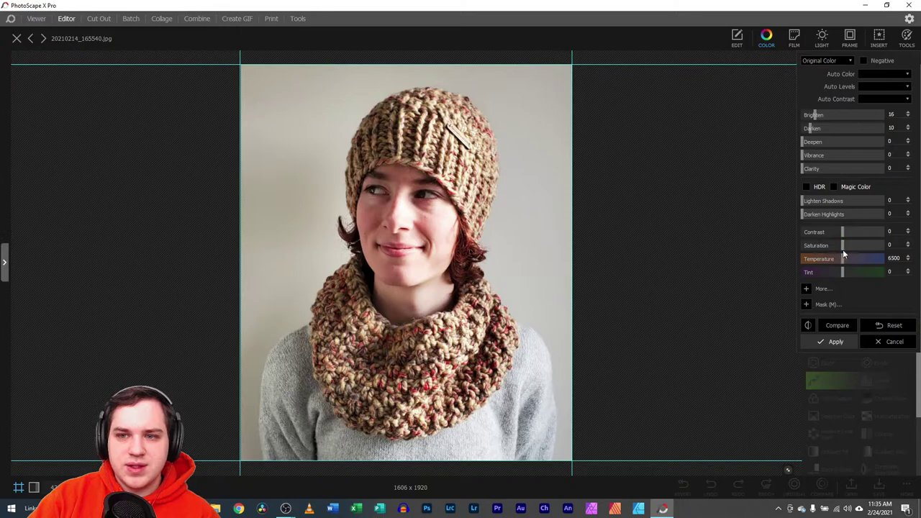
{"action": "left_click_drag", "start_coordinate": [854, 245], "coordinate": [852, 245]}
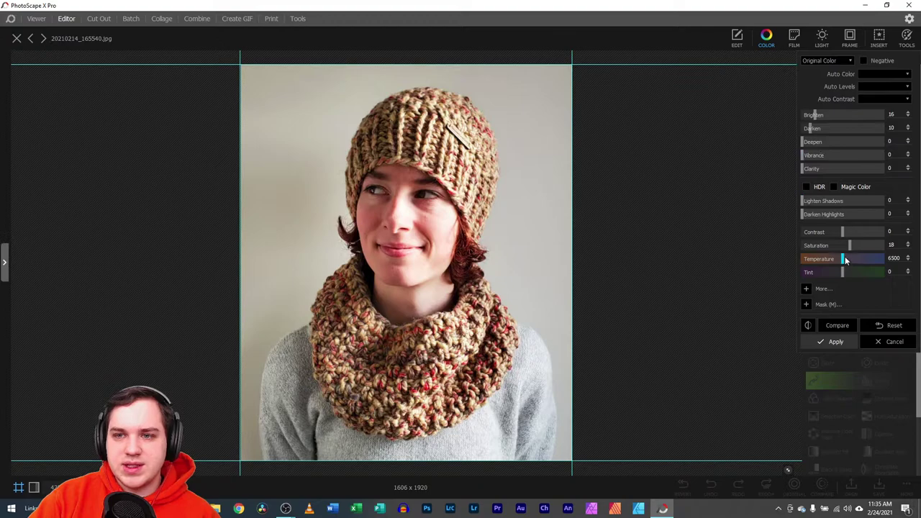
{"action": "left_click", "coordinate": [808, 306]}
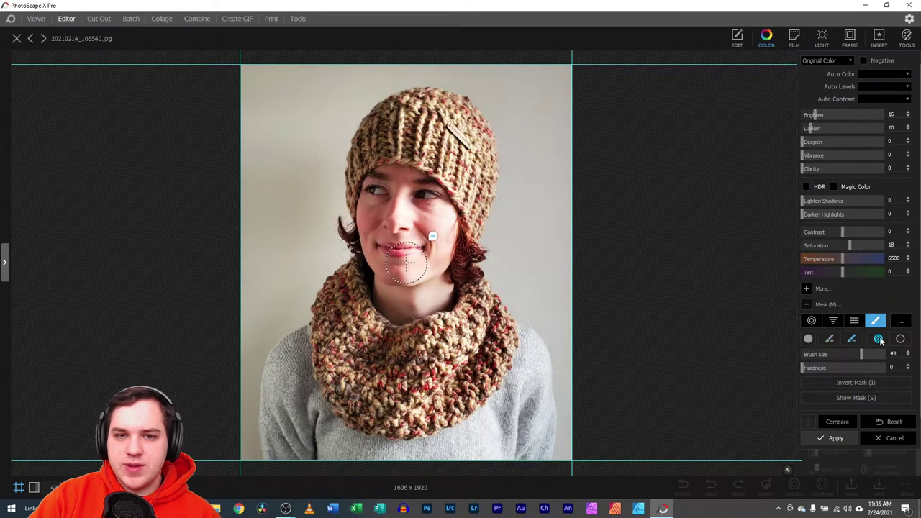
{"action": "left_click", "coordinate": [849, 339]}
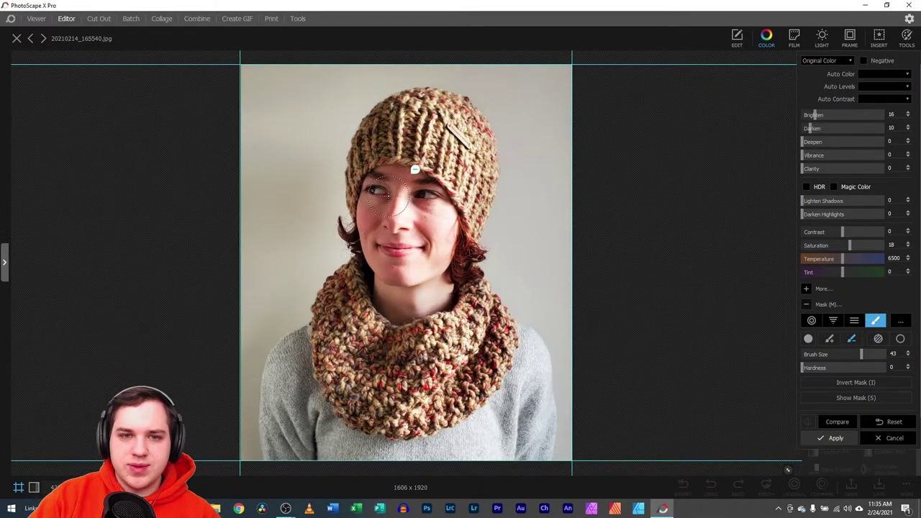
{"action": "mouse_move", "coordinate": [456, 173]}
{"action": "left_mouse_down"}
{"action": "mouse_move", "coordinate": [468, 226]}
{"action": "mouse_move", "coordinate": [409, 172]}
{"action": "mouse_move", "coordinate": [389, 195]}
{"action": "mouse_move", "coordinate": [404, 263]}
{"action": "mouse_move", "coordinate": [454, 278]}
{"action": "mouse_move", "coordinate": [470, 257]}
{"action": "mouse_move", "coordinate": [444, 189]}
{"action": "mouse_move", "coordinate": [422, 191]}
{"action": "mouse_move", "coordinate": [469, 264]}
{"action": "left_mouse_up"}
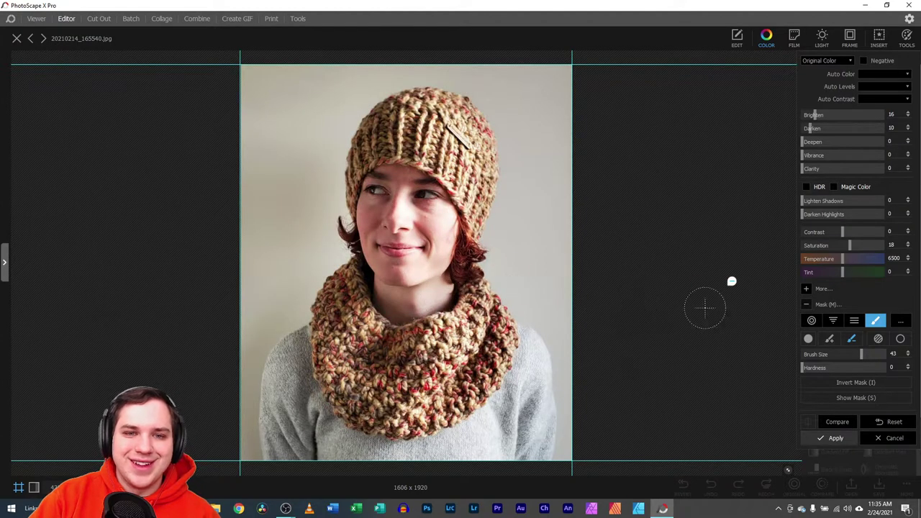
{"action": "left_click_drag", "start_coordinate": [844, 425], "coordinate": [843, 422]}
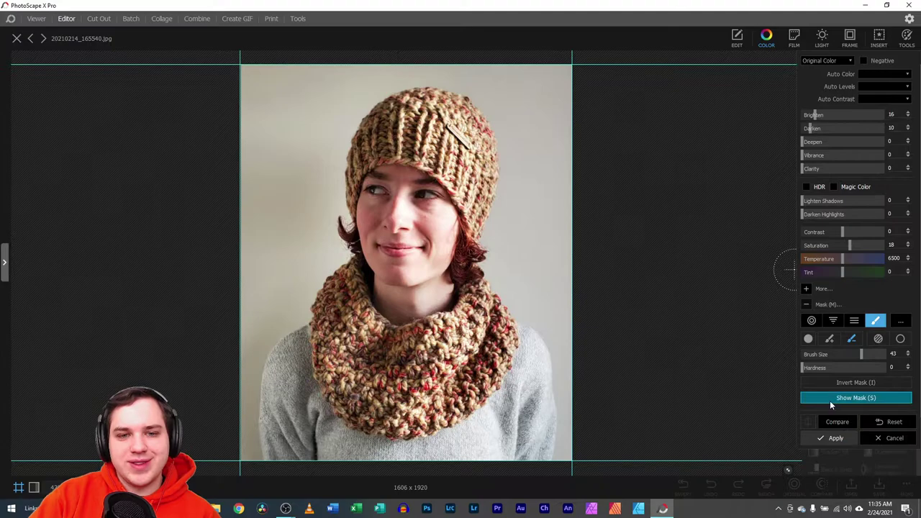
{"action": "left_click", "coordinate": [834, 438]}
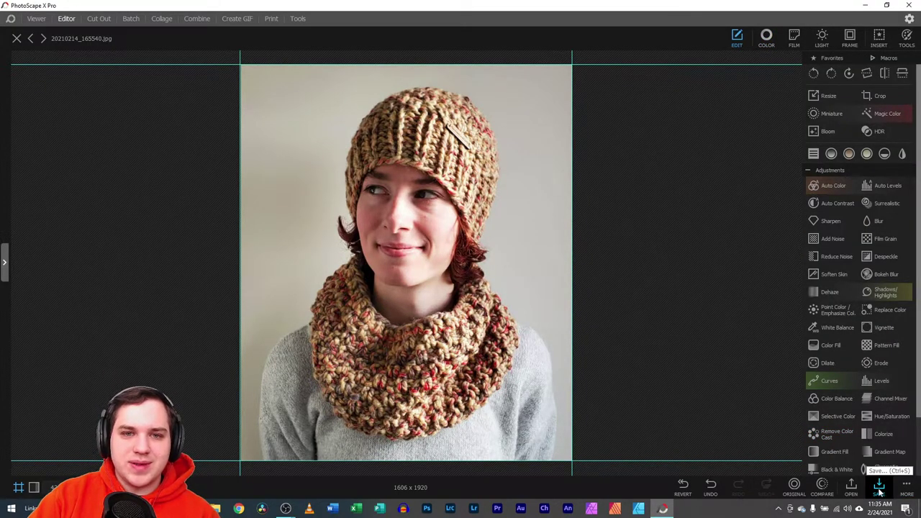
- Save portrait 20210214_165540 as a JPEG in the edit folder
{"action": "left_click", "coordinate": [879, 492]}
{"action": "left_click", "coordinate": [363, 230]}
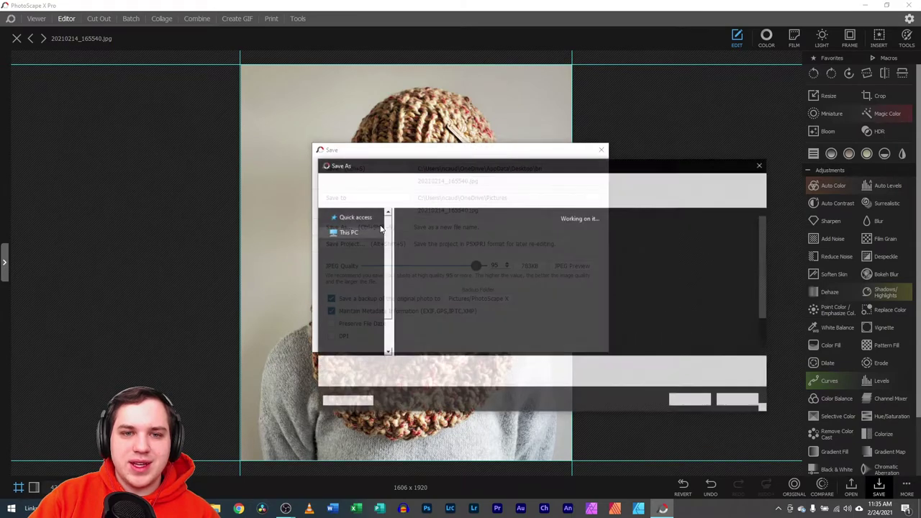
{"action": "double_click", "coordinate": [428, 246]}
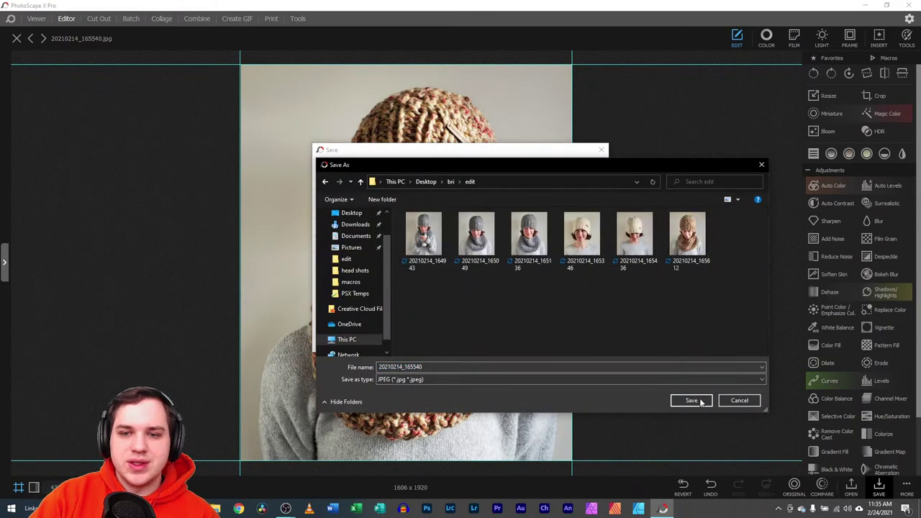
{"action": "left_click", "coordinate": [690, 400]}
- Save the edit as a PSXPRJ project file
{"action": "left_click", "coordinate": [908, 483]}
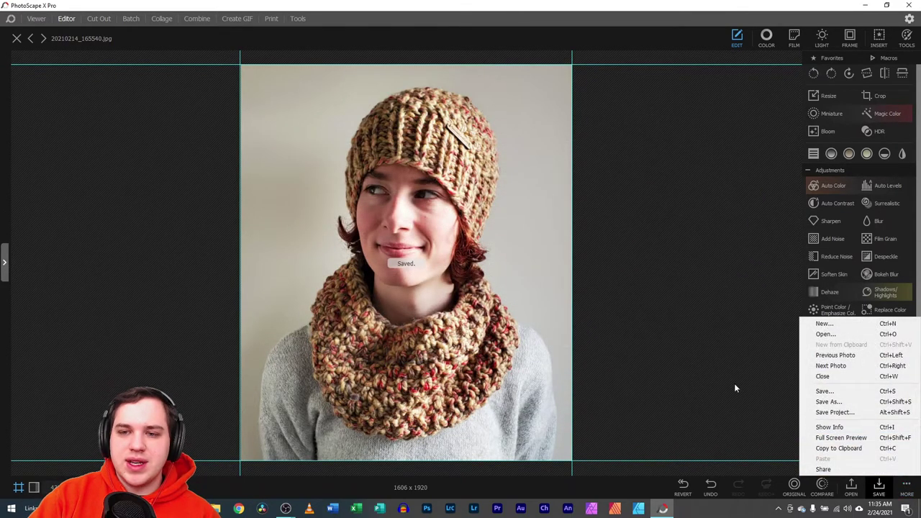
{"action": "left_click", "coordinate": [836, 411]}
{"action": "left_click", "coordinate": [369, 254]}
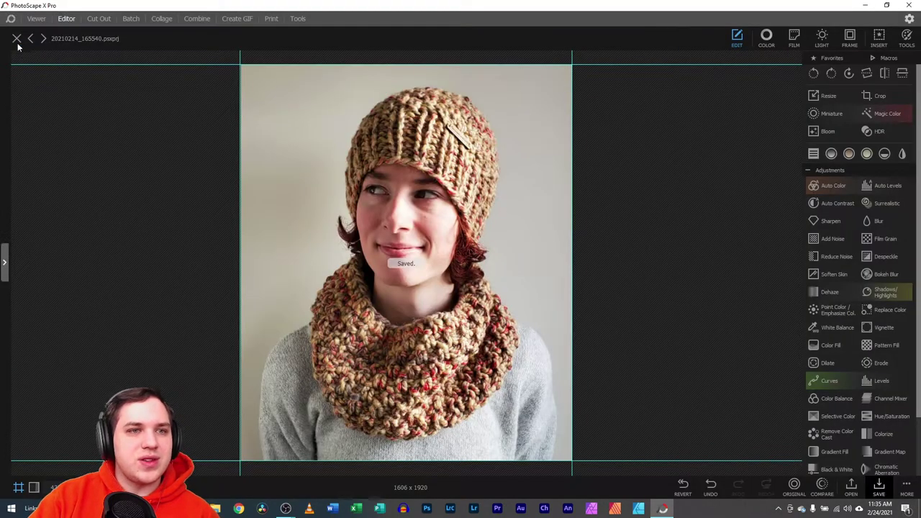
- Leave the editor, browse to the coffee-cup photo 20210214_165840.jpg and open it for editing
{"action": "left_click", "coordinate": [17, 38]}
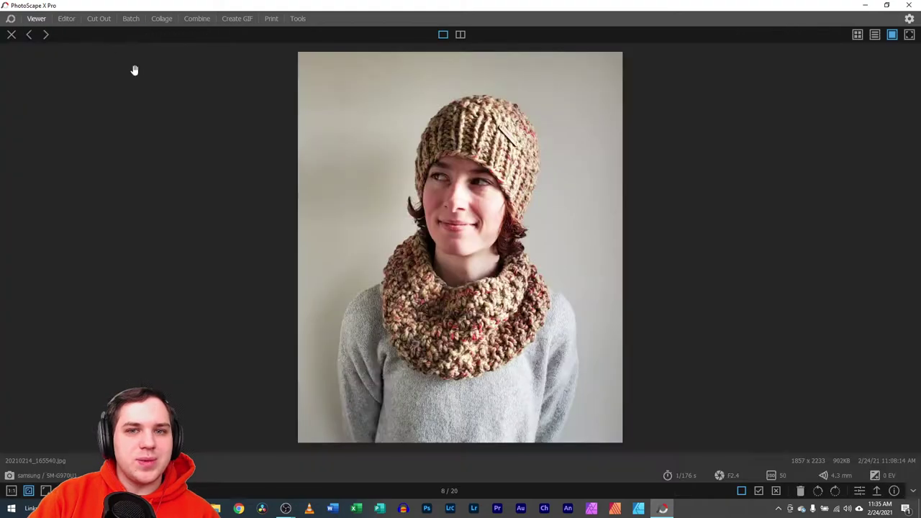
{"action": "left_click", "coordinate": [909, 266]}
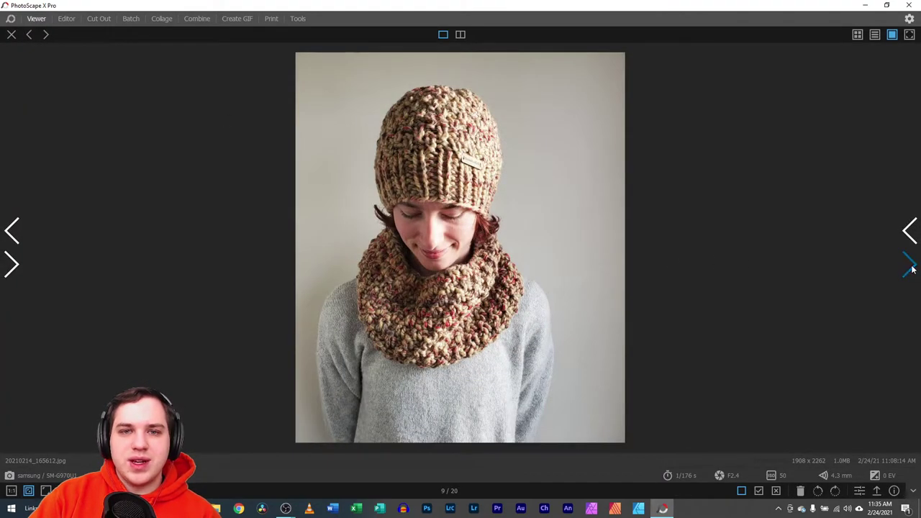
{"action": "left_click", "coordinate": [910, 266]}
{"action": "left_click", "coordinate": [909, 267]}
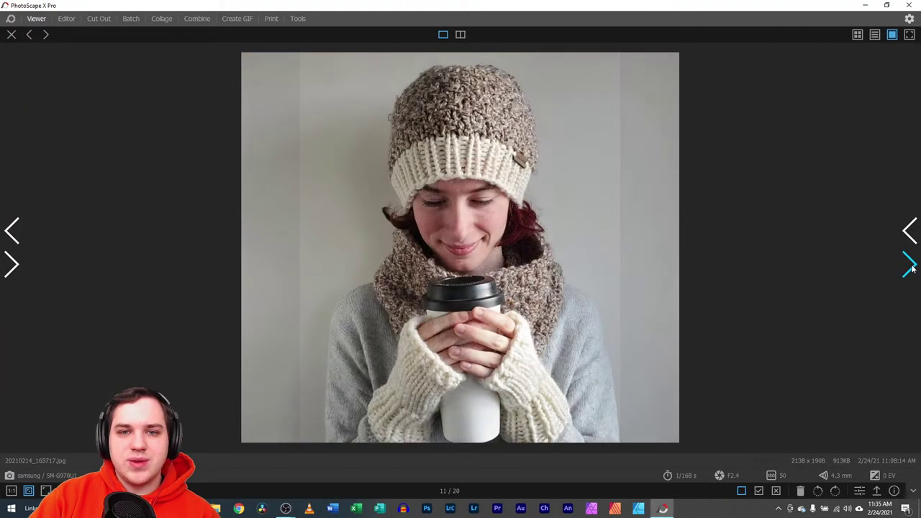
{"action": "left_click", "coordinate": [9, 230]}
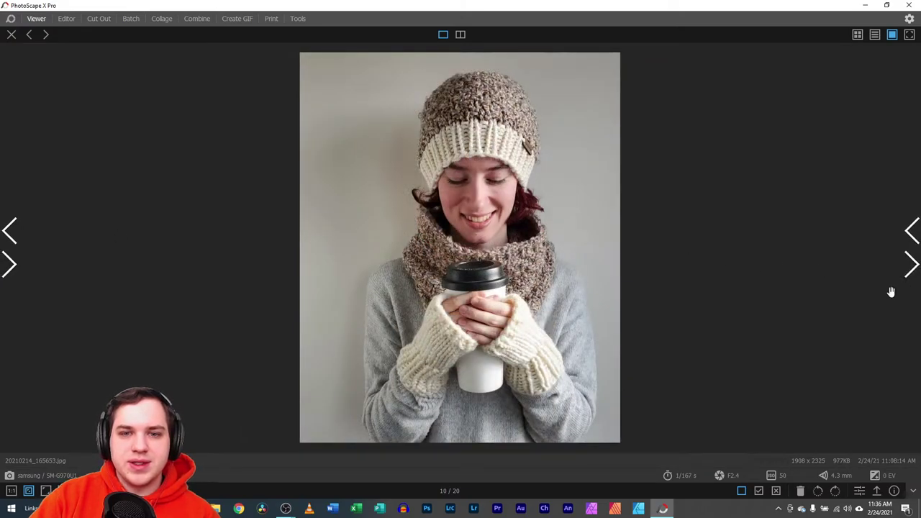
{"action": "left_click", "coordinate": [910, 266]}
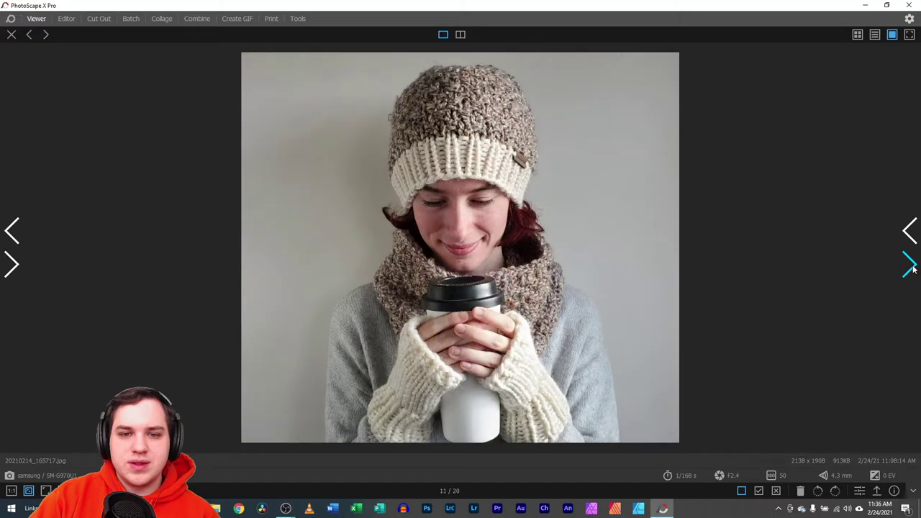
{"action": "left_click", "coordinate": [10, 232]}
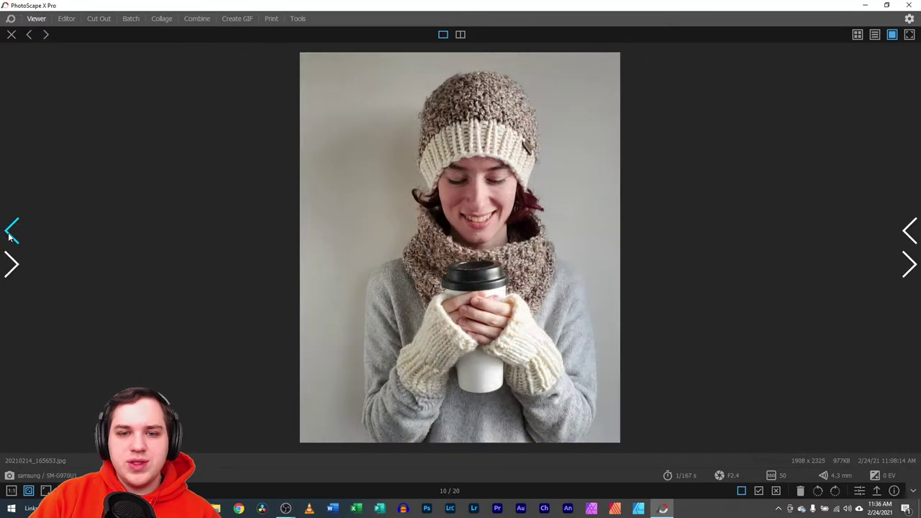
{"action": "left_click", "coordinate": [911, 265]}
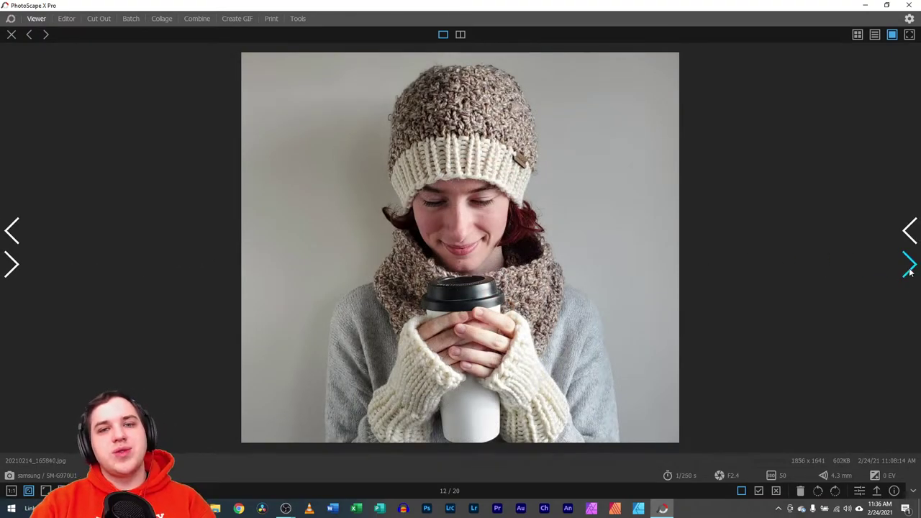
{"action": "left_click", "coordinate": [910, 265]}
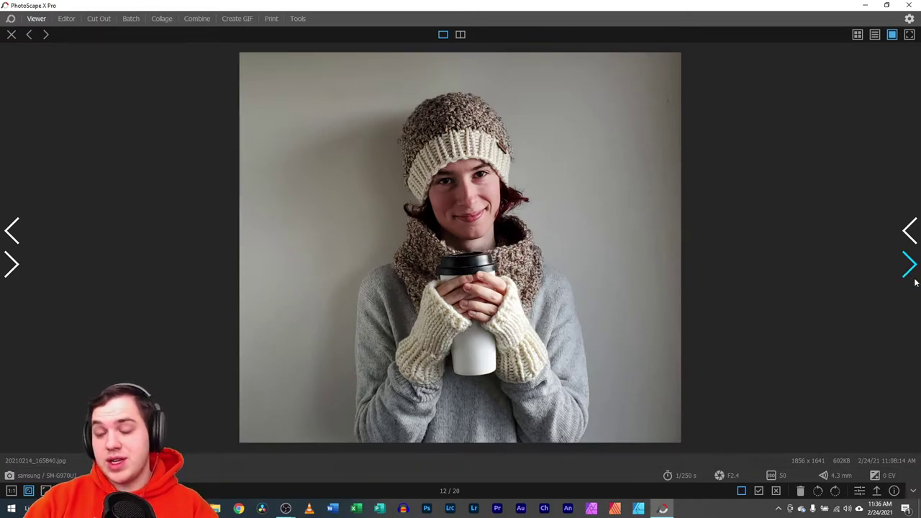
{"action": "left_click", "coordinate": [909, 265]}
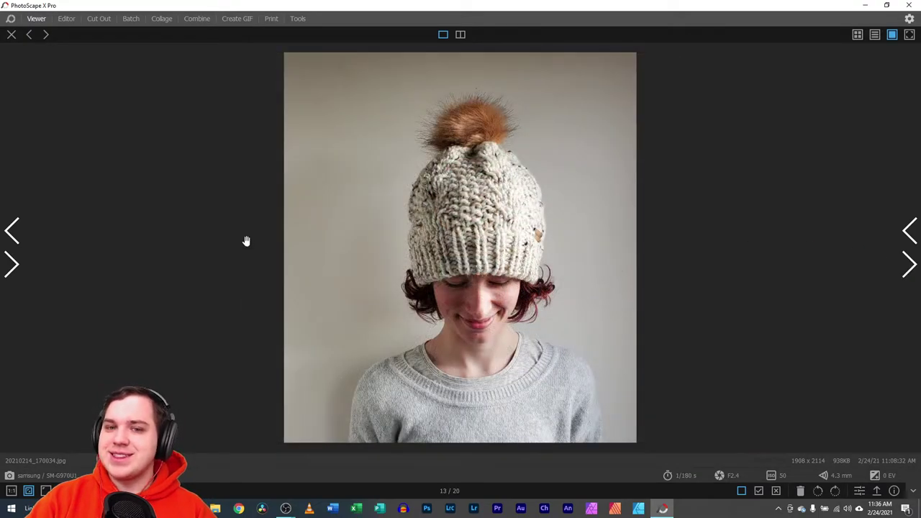
{"action": "left_click", "coordinate": [8, 233]}
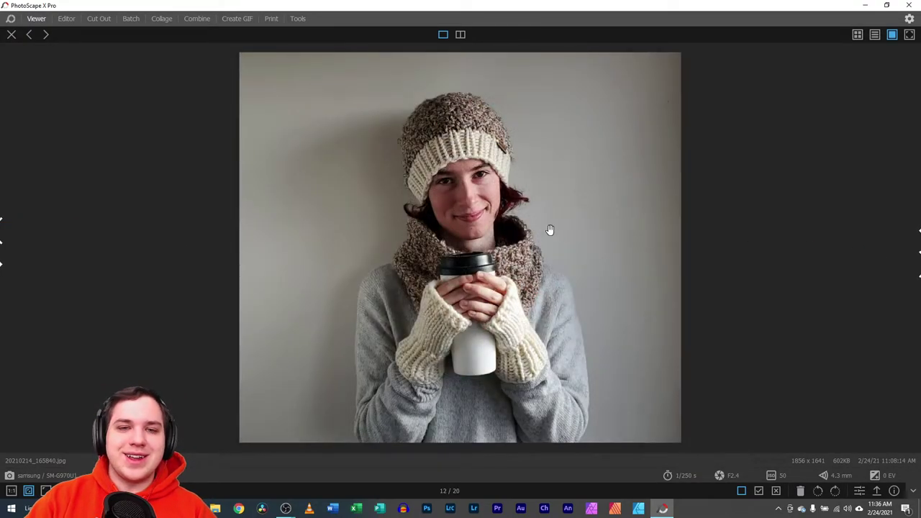
{"action": "left_click", "coordinate": [859, 490]}
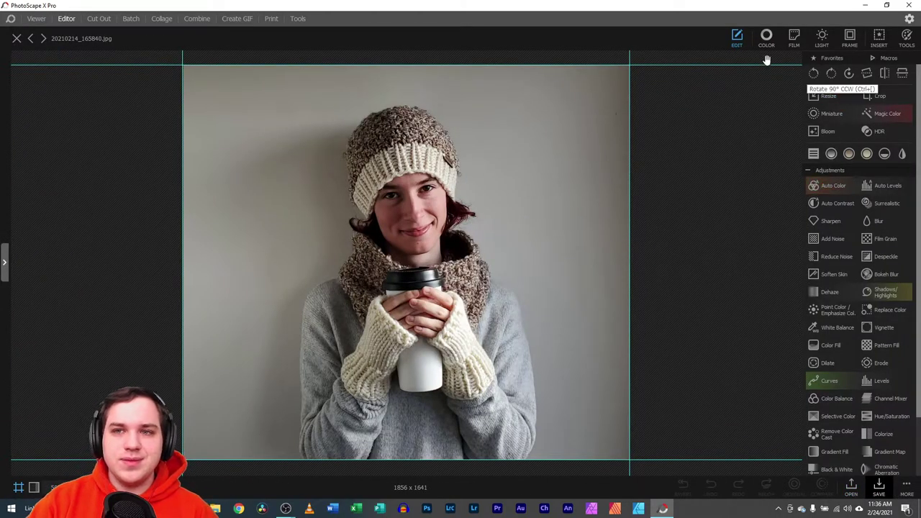
- Crop the coffee-cup portrait to a 1200 x 1433 frame around the woman
{"action": "left_click", "coordinate": [874, 95]}
{"action": "left_click_drag", "start_coordinate": [255, 92], "coordinate": [543, 437]}
{"action": "left_click_drag", "start_coordinate": [477, 405], "coordinate": [493, 399]}
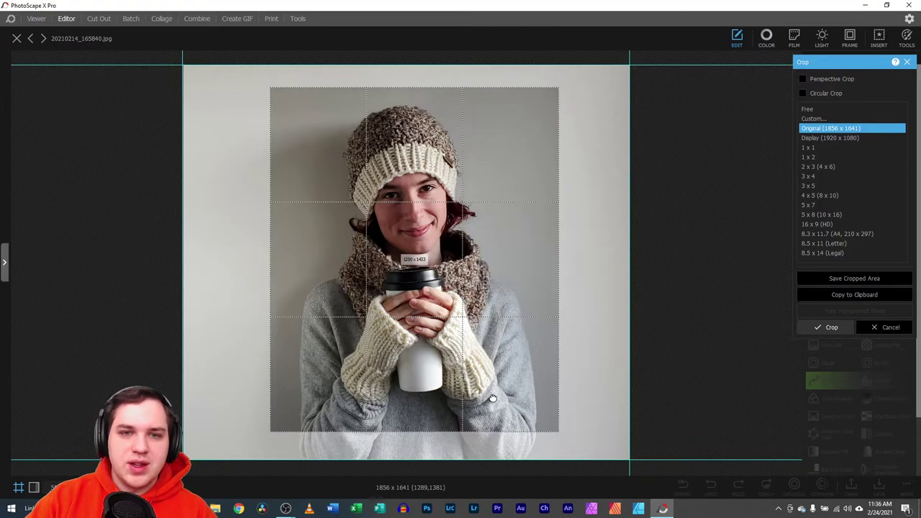
{"action": "left_click_drag", "start_coordinate": [493, 399], "coordinate": [493, 400]}
{"action": "key", "text": "Return"}
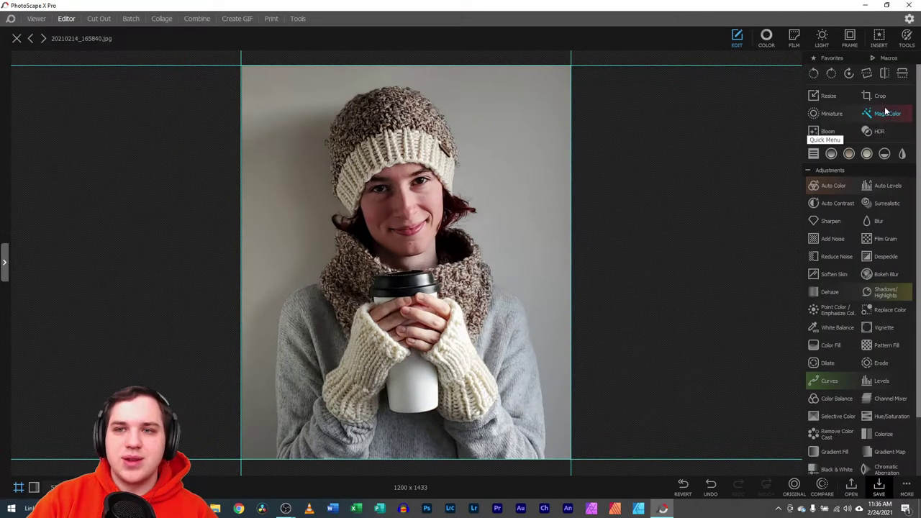
{"action": "left_click", "coordinate": [766, 38]}
- Set Brighten to 40 and Deepen to 11, adding a little vibrance and saturation
{"action": "left_click", "coordinate": [816, 116]}
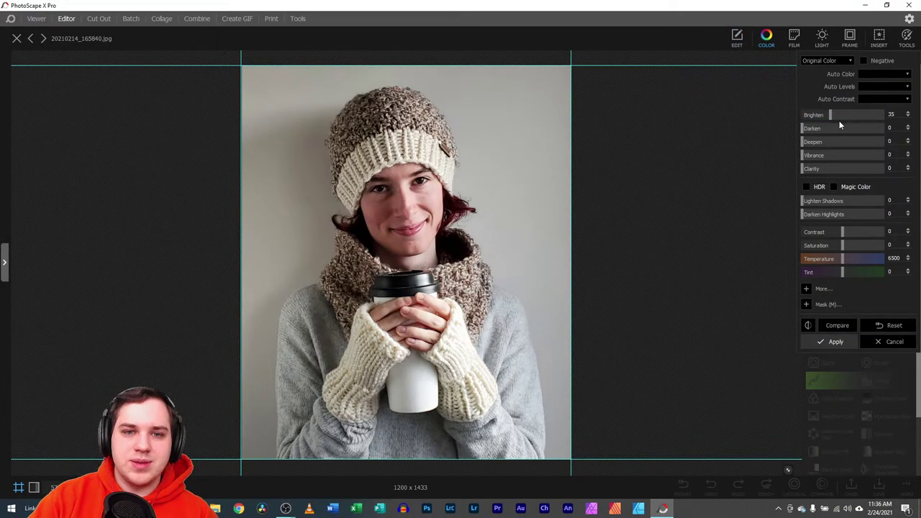
{"action": "left_click", "coordinate": [840, 115]}
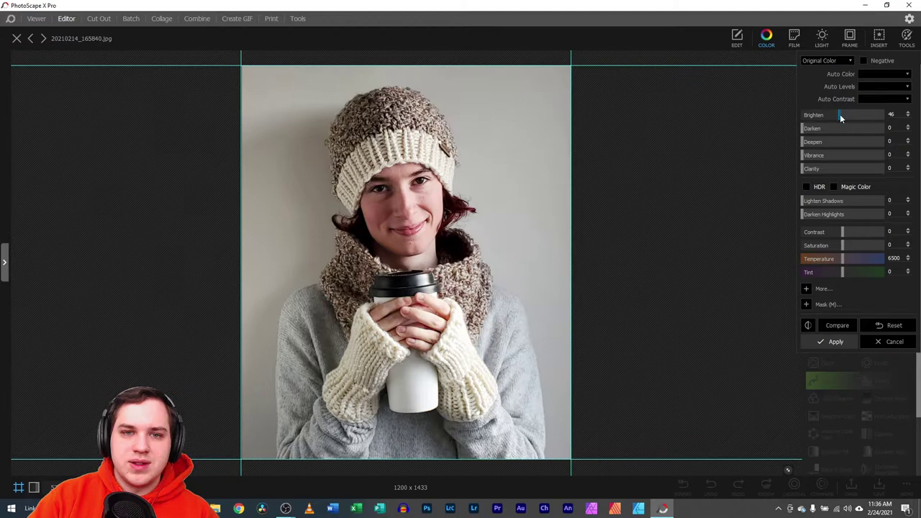
{"action": "left_click_drag", "start_coordinate": [837, 117], "coordinate": [796, 130]}
{"action": "left_click", "coordinate": [811, 129]}
{"action": "left_click", "coordinate": [805, 143]}
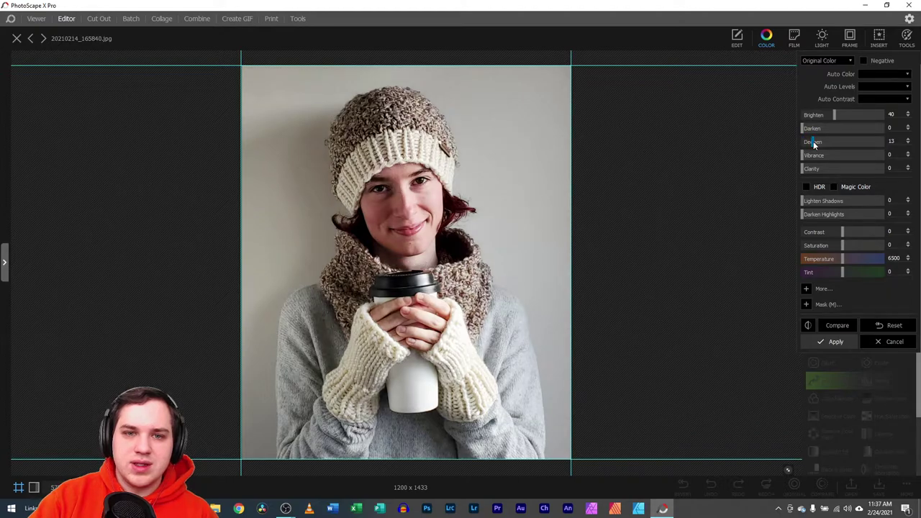
{"action": "mouse_move", "coordinate": [805, 156]}
{"action": "left_mouse_down"}
{"action": "mouse_move", "coordinate": [815, 167]}
{"action": "mouse_move", "coordinate": [795, 170]}
{"action": "left_mouse_up"}
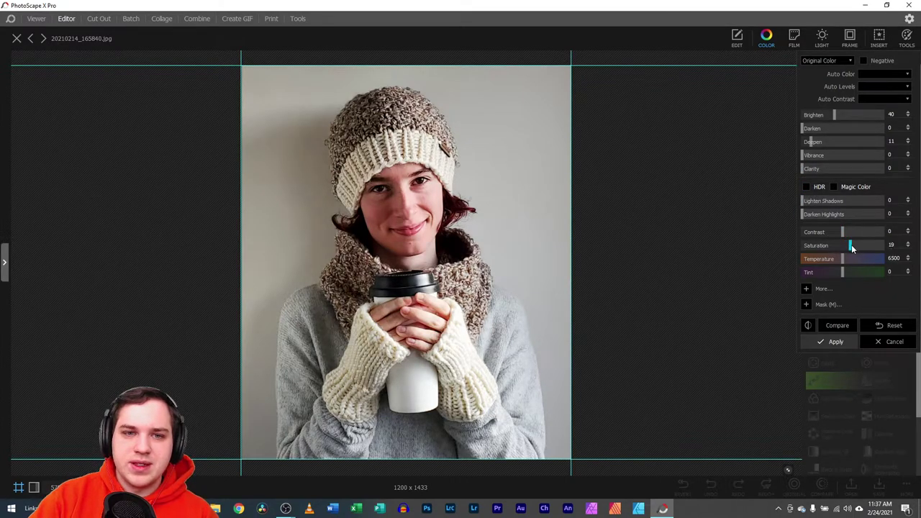
{"action": "mouse_move", "coordinate": [849, 245]}
{"action": "left_mouse_down"}
{"action": "mouse_move", "coordinate": [860, 248]}
{"action": "mouse_move", "coordinate": [839, 246]}
{"action": "left_mouse_up"}
- Brush the mask over the woman's face and compare against the original
{"action": "left_click", "coordinate": [824, 305]}
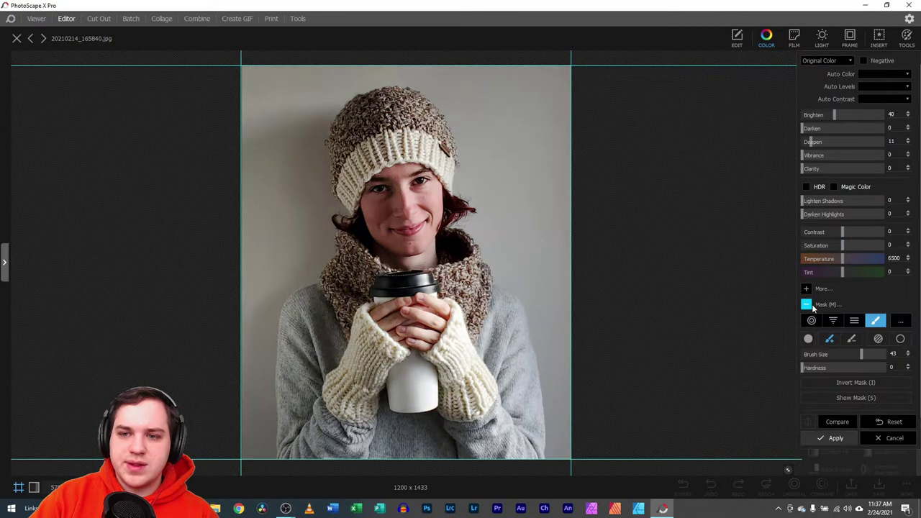
{"action": "mouse_move", "coordinate": [394, 200]}
{"action": "left_mouse_down"}
{"action": "mouse_move", "coordinate": [428, 182]}
{"action": "mouse_move", "coordinate": [388, 199]}
{"action": "mouse_move", "coordinate": [422, 198]}
{"action": "mouse_move", "coordinate": [408, 175]}
{"action": "mouse_move", "coordinate": [381, 193]}
{"action": "mouse_move", "coordinate": [386, 224]}
{"action": "mouse_move", "coordinate": [431, 249]}
{"action": "mouse_move", "coordinate": [383, 245]}
{"action": "mouse_move", "coordinate": [376, 207]}
{"action": "mouse_move", "coordinate": [391, 190]}
{"action": "mouse_move", "coordinate": [430, 200]}
{"action": "mouse_move", "coordinate": [436, 235]}
{"action": "left_mouse_up"}
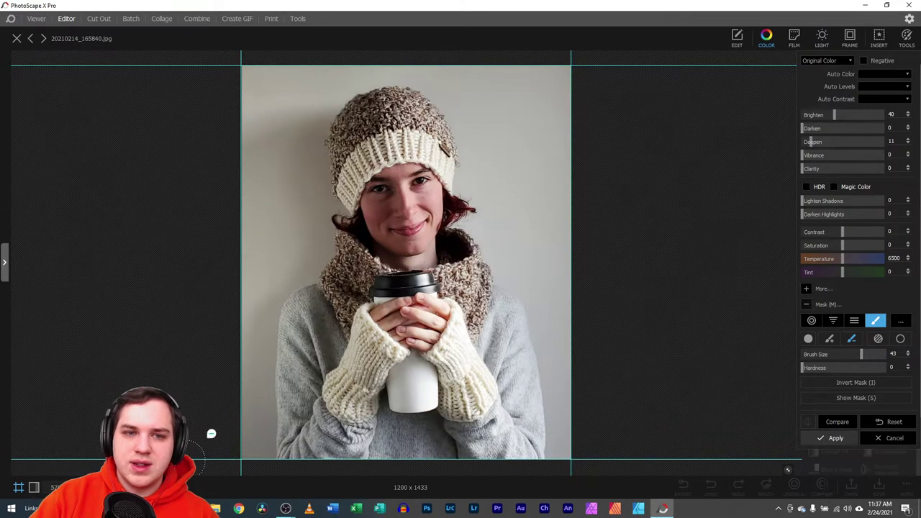
{"action": "left_click", "coordinate": [841, 422]}
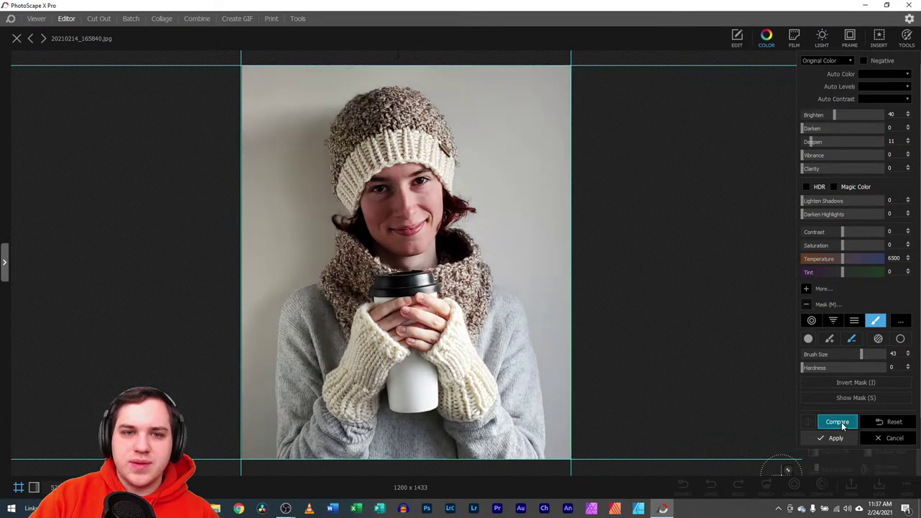
{"action": "left_click", "coordinate": [841, 422]}
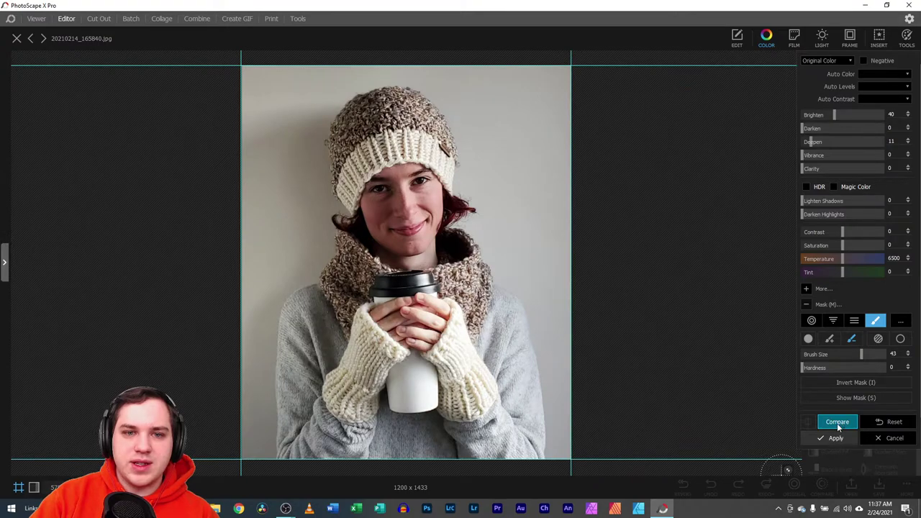
- Apply the pending adjustment, then try a hat-and-scarf masked brightening and discard it
{"action": "left_click", "coordinate": [835, 437]}
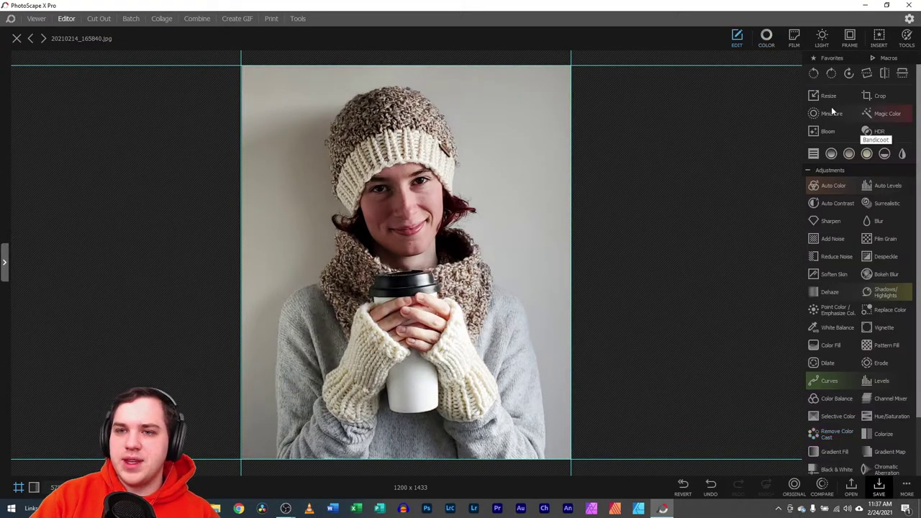
{"action": "left_click", "coordinate": [766, 36]}
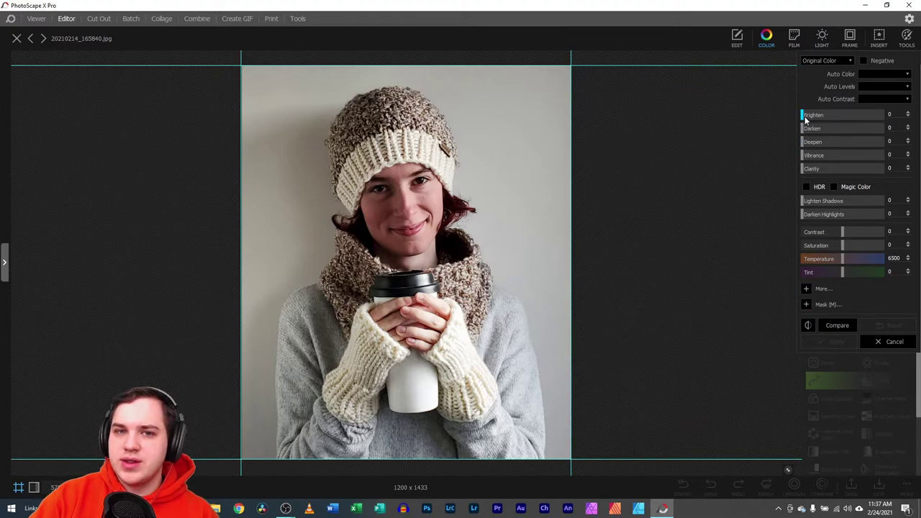
{"action": "left_click_drag", "start_coordinate": [804, 119], "coordinate": [818, 115]}
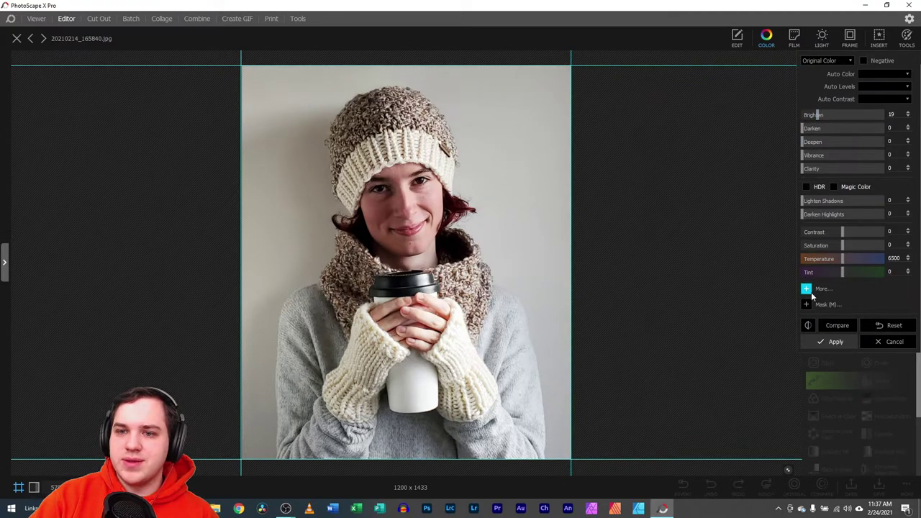
{"action": "left_click", "coordinate": [806, 304]}
{"action": "left_click", "coordinate": [355, 118]}
{"action": "mouse_move", "coordinate": [354, 118]}
{"action": "left_mouse_down"}
{"action": "mouse_move", "coordinate": [363, 109]}
{"action": "mouse_move", "coordinate": [345, 130]}
{"action": "mouse_move", "coordinate": [382, 100]}
{"action": "mouse_move", "coordinate": [345, 144]}
{"action": "left_mouse_up"}
{"action": "mouse_move", "coordinate": [342, 291]}
{"action": "left_mouse_down"}
{"action": "mouse_move", "coordinate": [353, 306]}
{"action": "mouse_move", "coordinate": [360, 245]}
{"action": "left_mouse_up"}
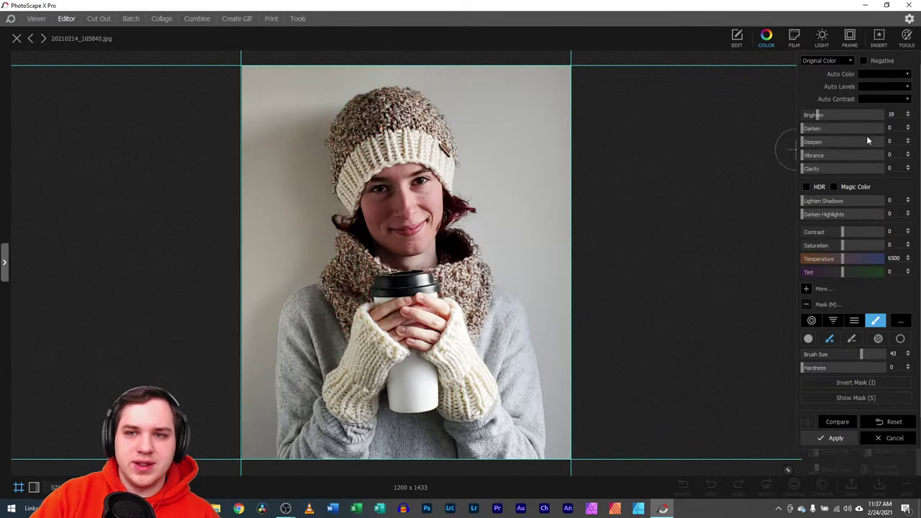
{"action": "left_click_drag", "start_coordinate": [833, 114], "coordinate": [839, 115]}
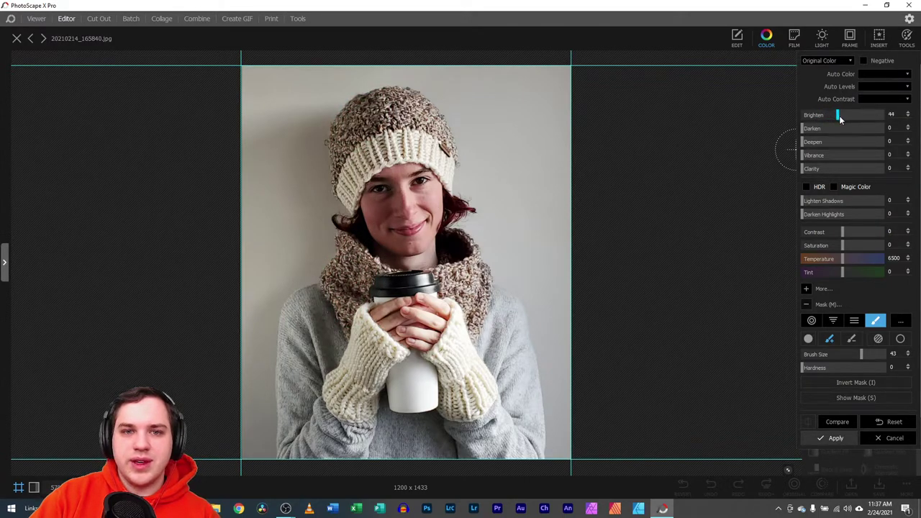
{"action": "left_click", "coordinate": [895, 422]}
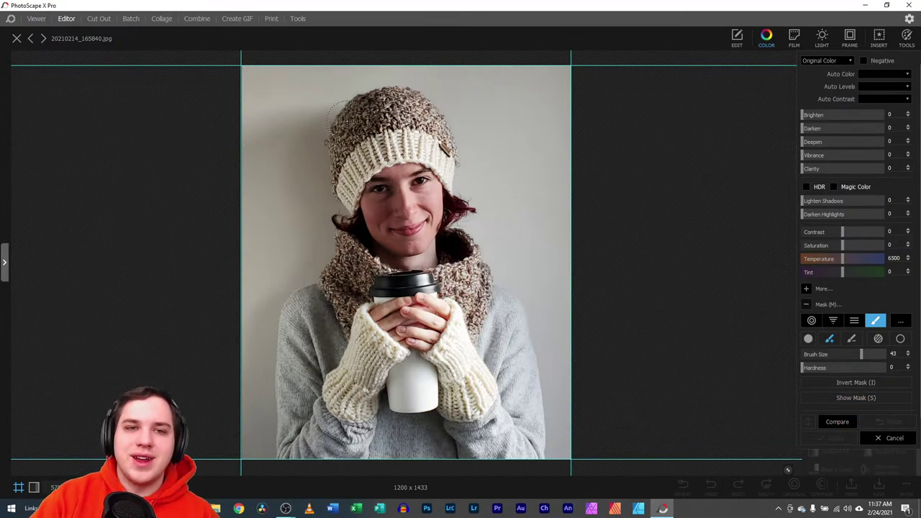
- Apply a Brighten 22 adjustment after comparing, then view the original photo
{"action": "left_click_drag", "start_coordinate": [815, 116], "coordinate": [821, 116]}
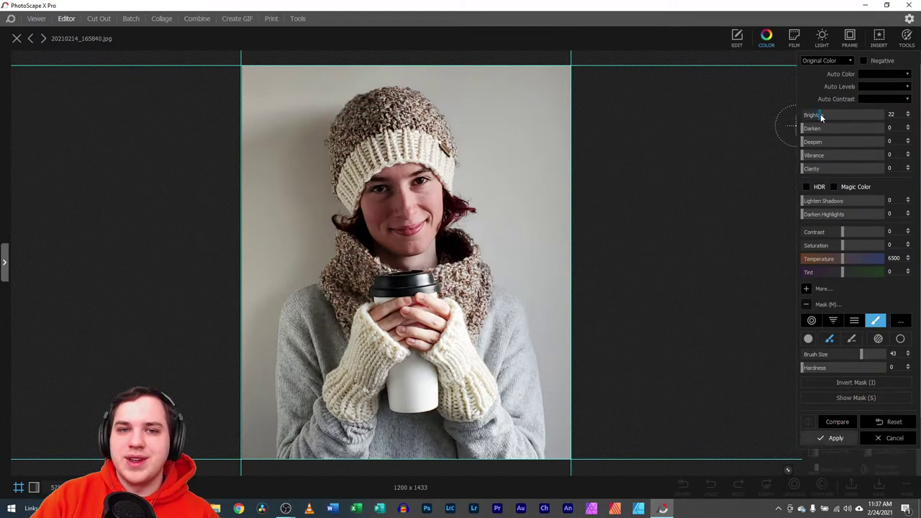
{"action": "left_click", "coordinate": [846, 423]}
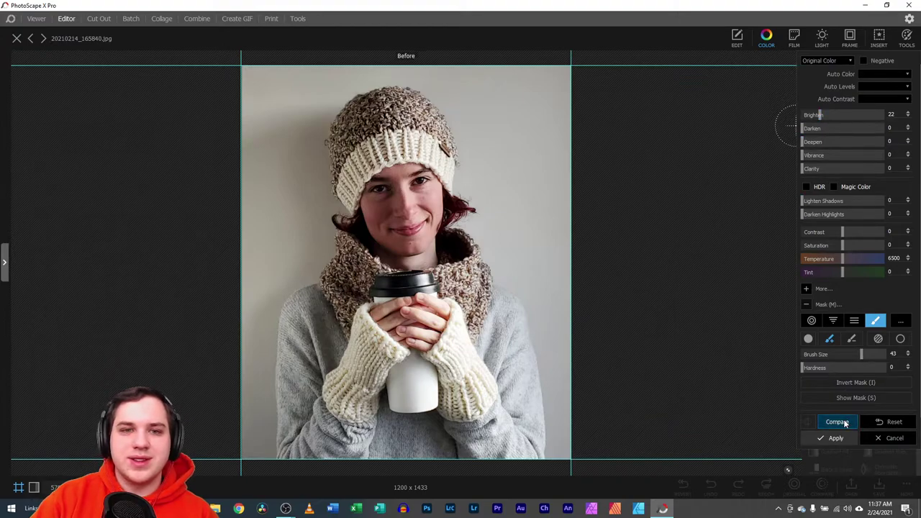
{"action": "left_click", "coordinate": [846, 423]}
{"action": "left_click", "coordinate": [846, 423]}
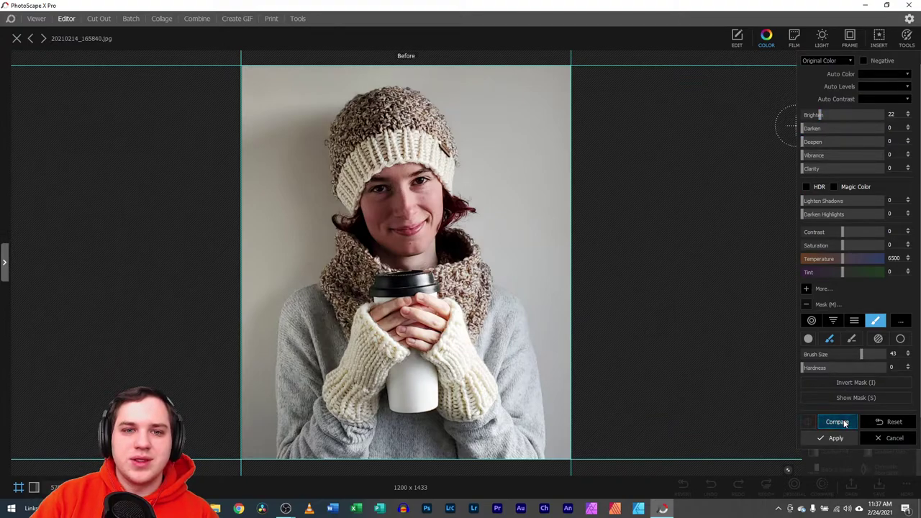
{"action": "left_click", "coordinate": [835, 438]}
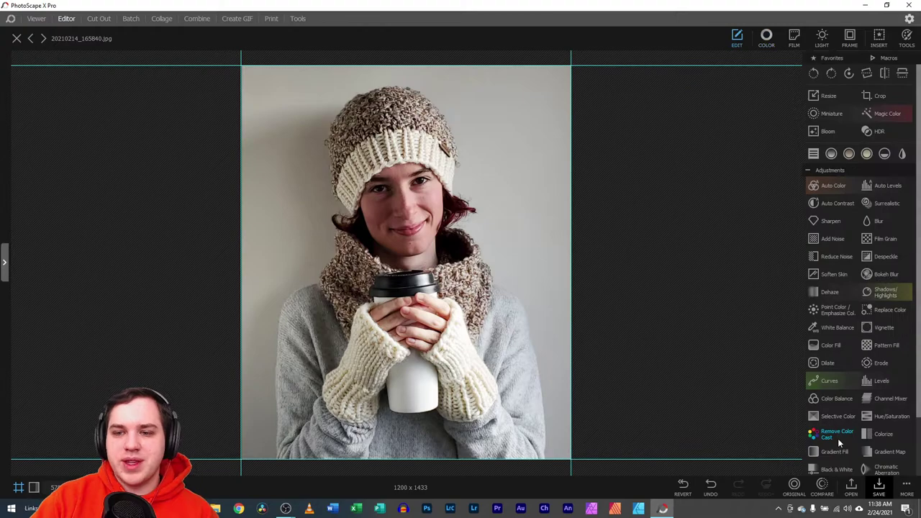
{"action": "left_click", "coordinate": [795, 486]}
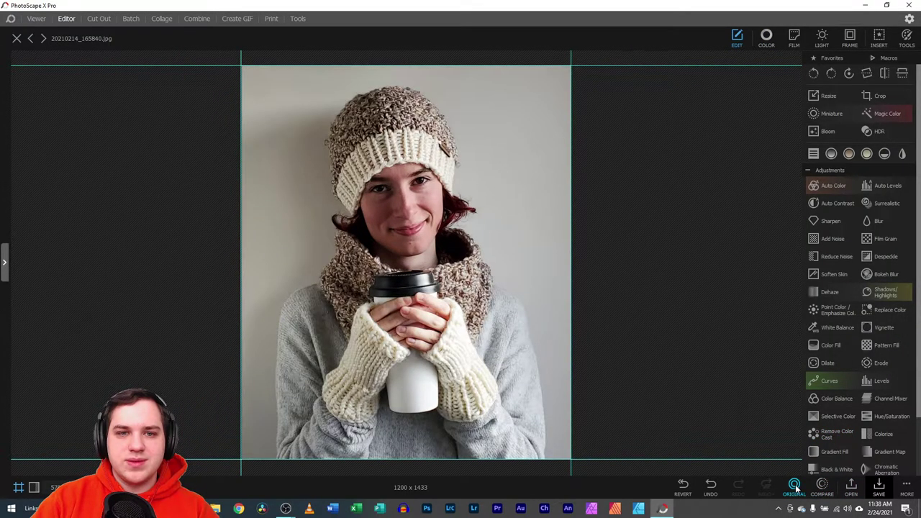
{"action": "left_click", "coordinate": [795, 489]}
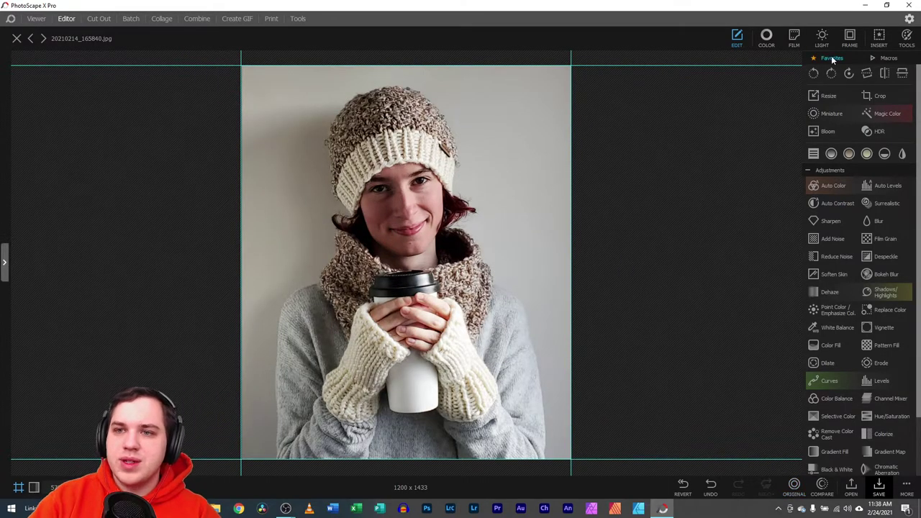
- Apply Brighten 26 masked to the face, undo and redo it, and compare with the original
{"action": "left_click", "coordinate": [764, 36]}
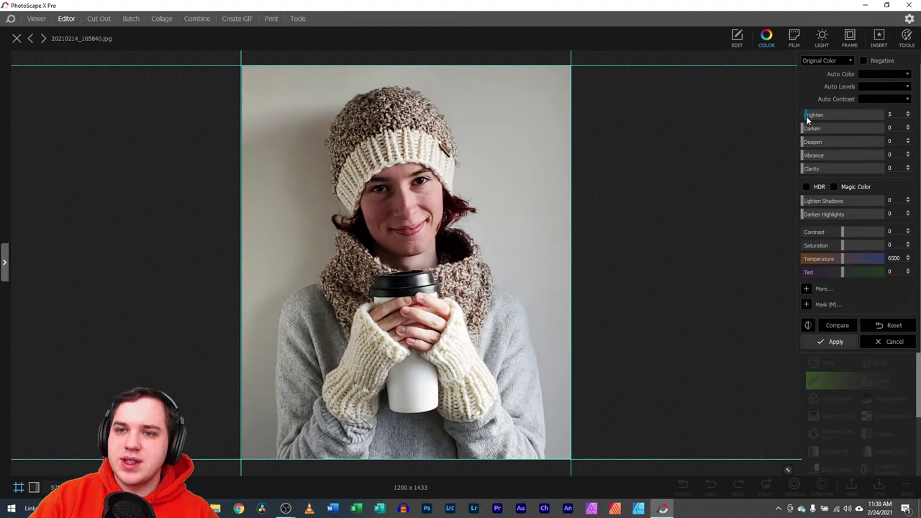
{"action": "left_click_drag", "start_coordinate": [806, 119], "coordinate": [825, 120]}
{"action": "left_click", "coordinate": [807, 305]}
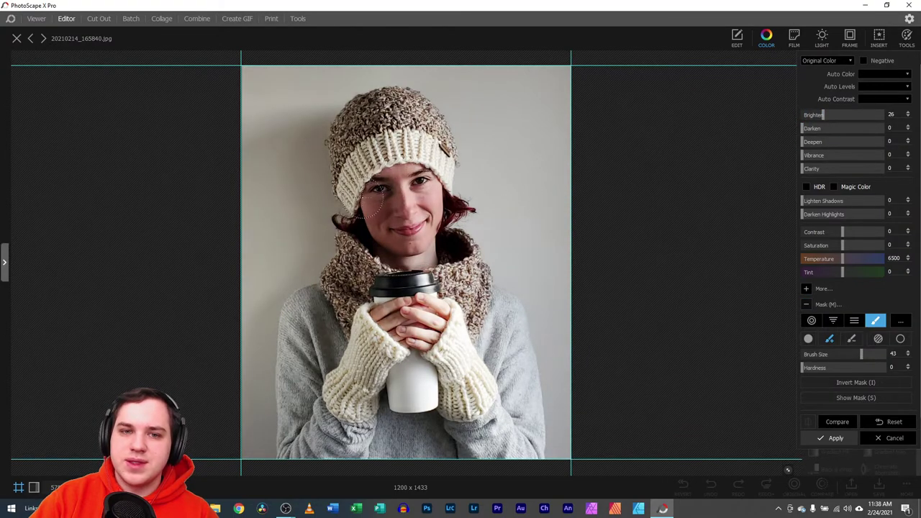
{"action": "mouse_move", "coordinate": [393, 190]}
{"action": "left_mouse_down"}
{"action": "mouse_move", "coordinate": [378, 230]}
{"action": "mouse_move", "coordinate": [406, 251]}
{"action": "mouse_move", "coordinate": [378, 251]}
{"action": "left_mouse_up"}
{"action": "left_click", "coordinate": [830, 438]}
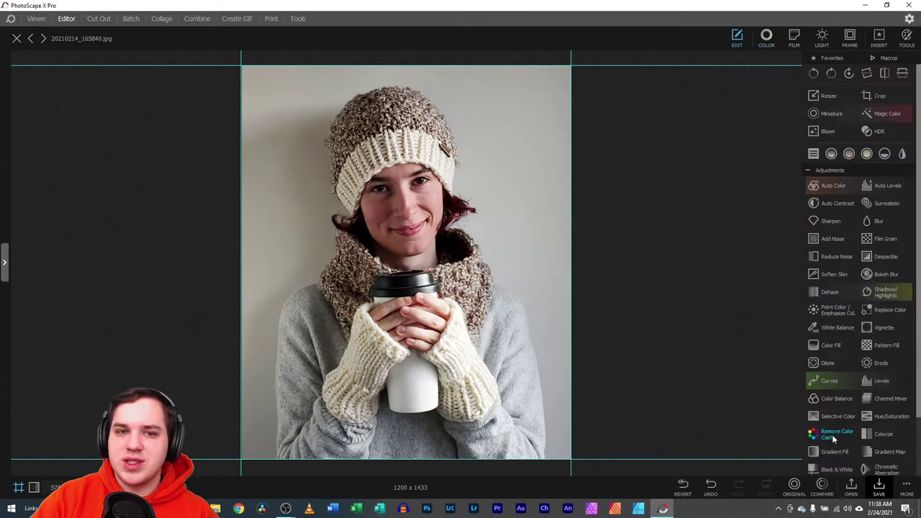
{"action": "left_click", "coordinate": [710, 486]}
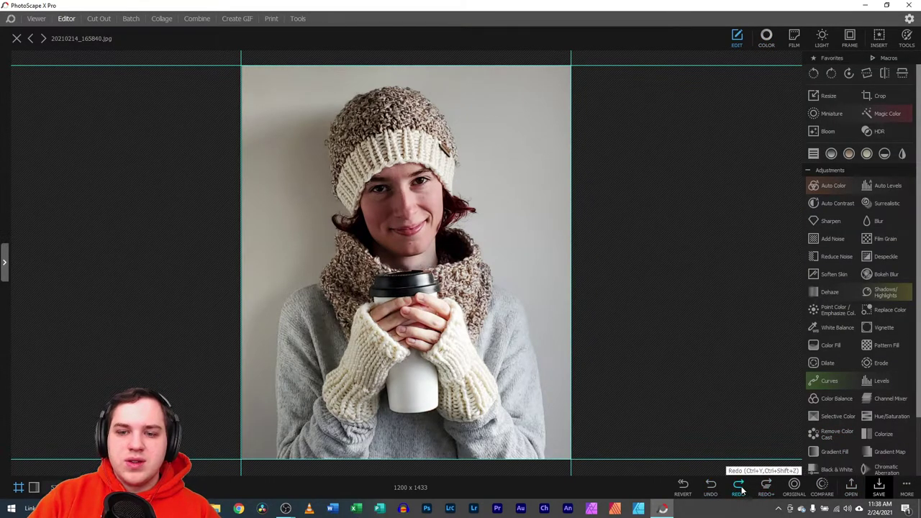
{"action": "left_click", "coordinate": [740, 487]}
{"action": "left_click", "coordinate": [820, 487]}
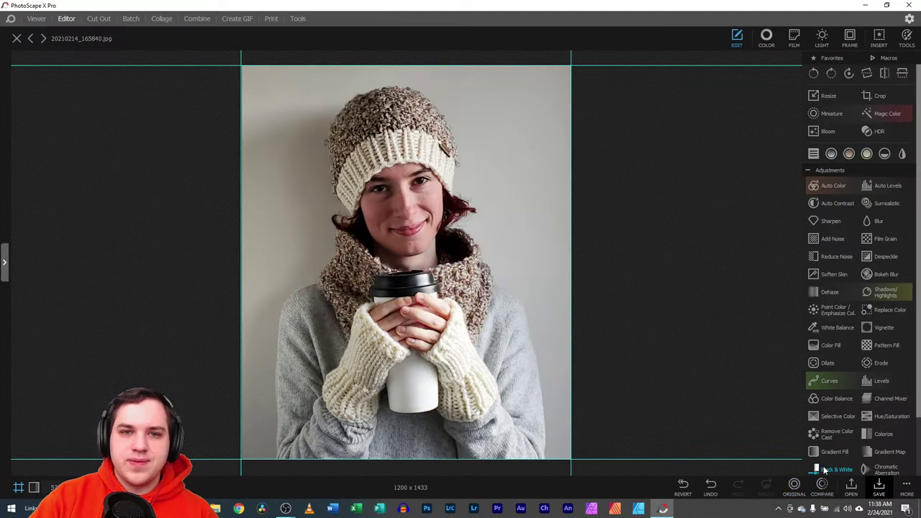
- Save the coffee-cup portrait 20210214_165840 as a JPEG in the edit folder
{"action": "left_click", "coordinate": [878, 486]}
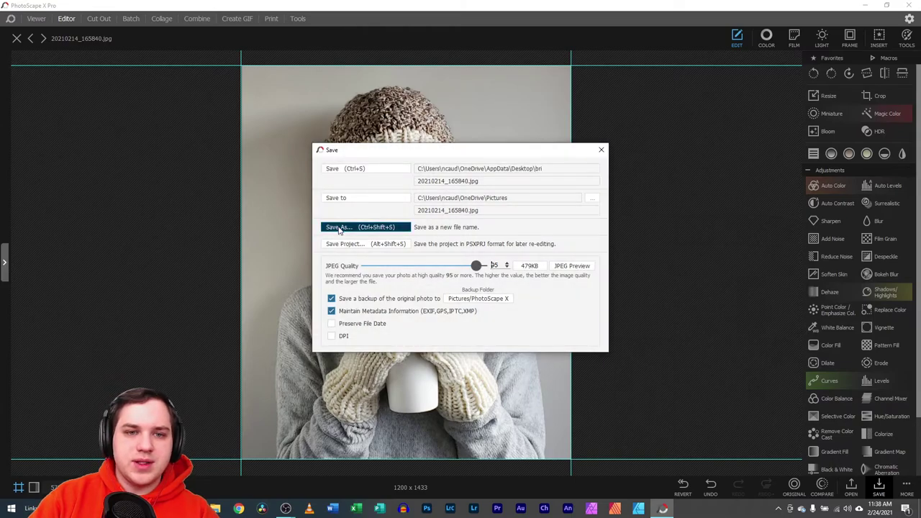
{"action": "left_click", "coordinate": [330, 229]}
{"action": "double_click", "coordinate": [425, 236]}
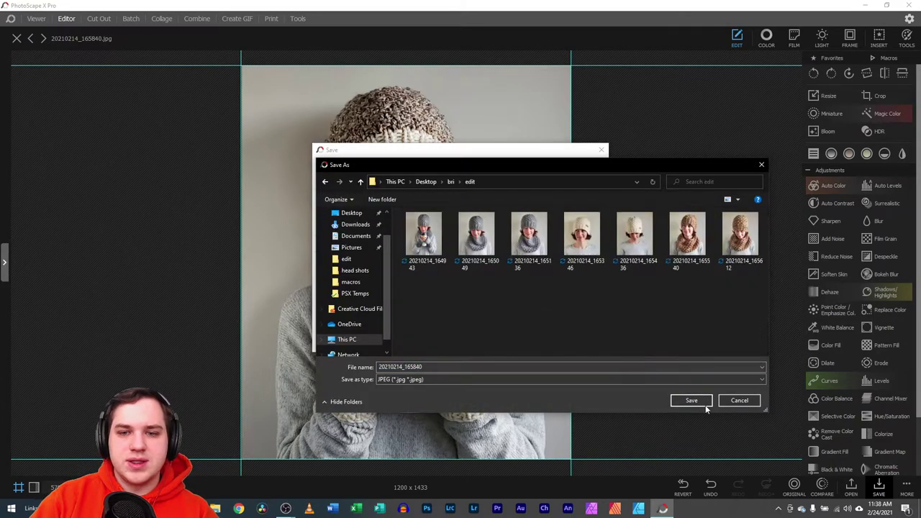
{"action": "left_click", "coordinate": [691, 398]}
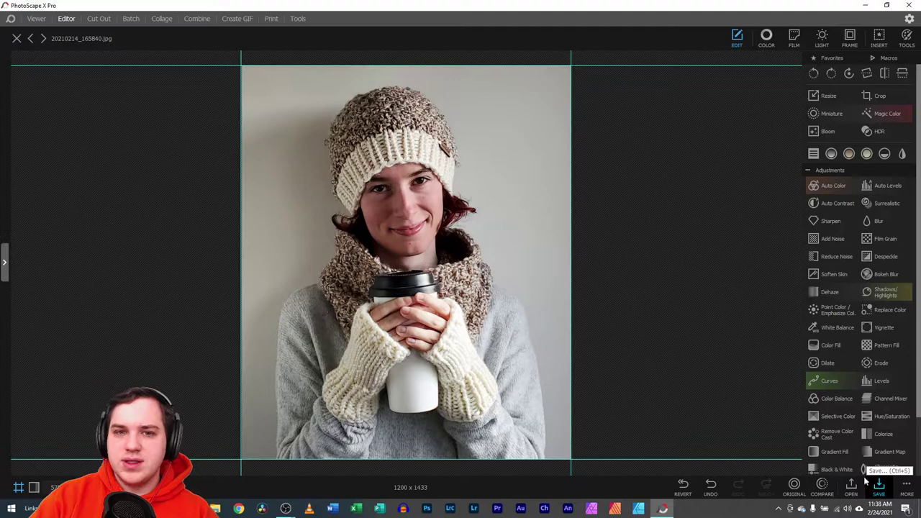
- Save it as a PSXPRJ project file and close the photo
{"action": "left_click", "coordinate": [905, 488]}
{"action": "left_click", "coordinate": [835, 412]}
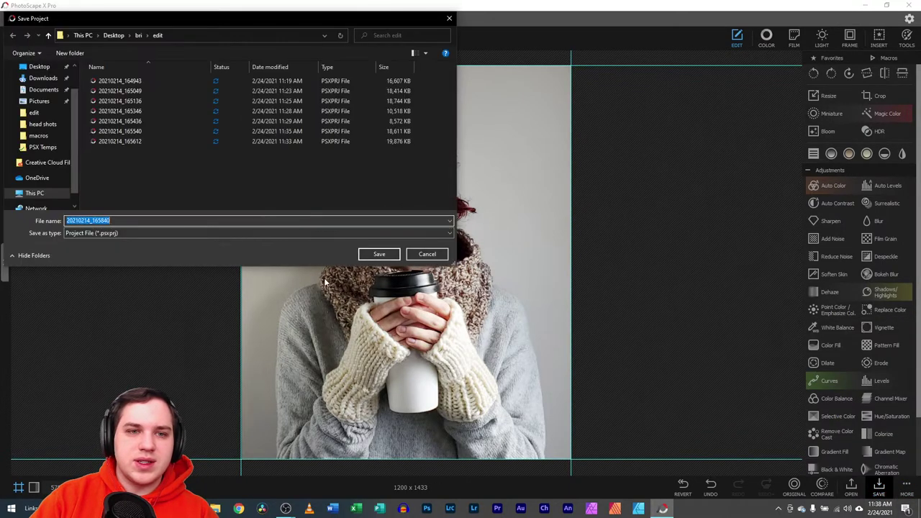
{"action": "left_click", "coordinate": [379, 254]}
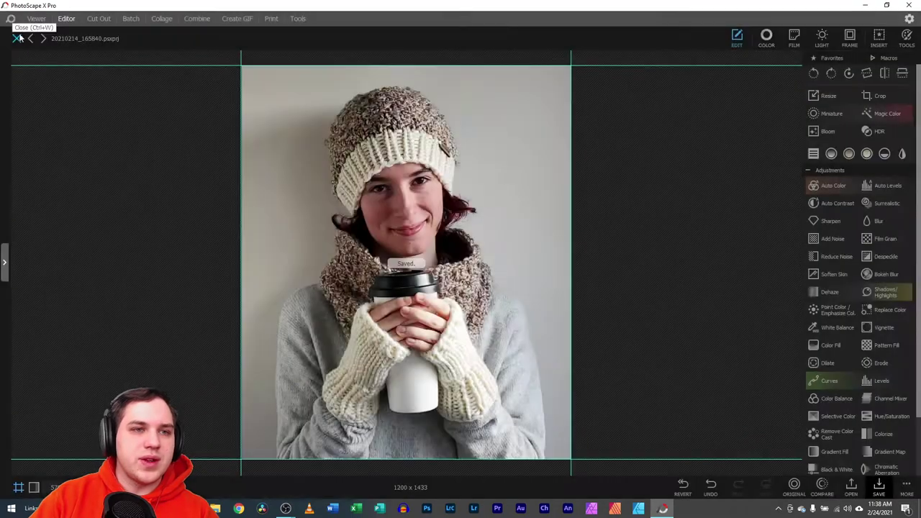
{"action": "left_click", "coordinate": [35, 19]}
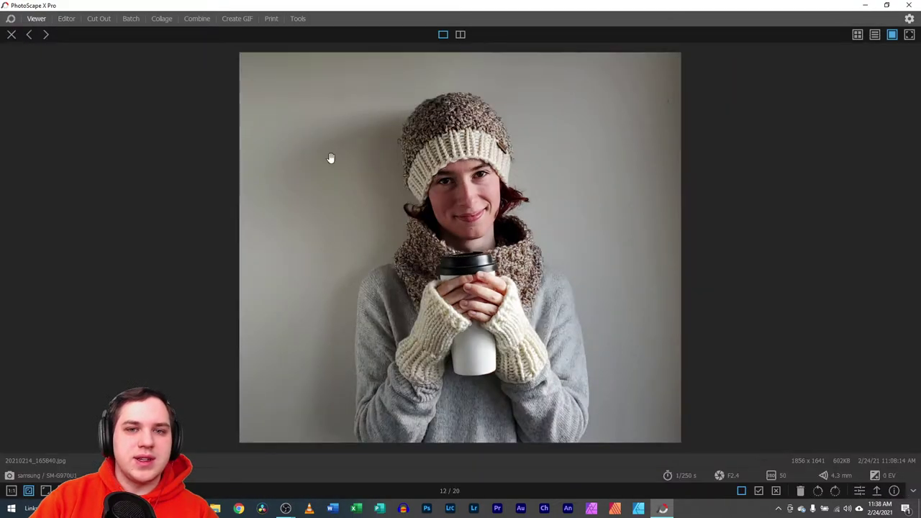
- Go back to portrait 20210214_165653 (10/20) and open it in the Editor
{"action": "left_click", "coordinate": [10, 231]}
{"action": "left_click", "coordinate": [10, 231]}
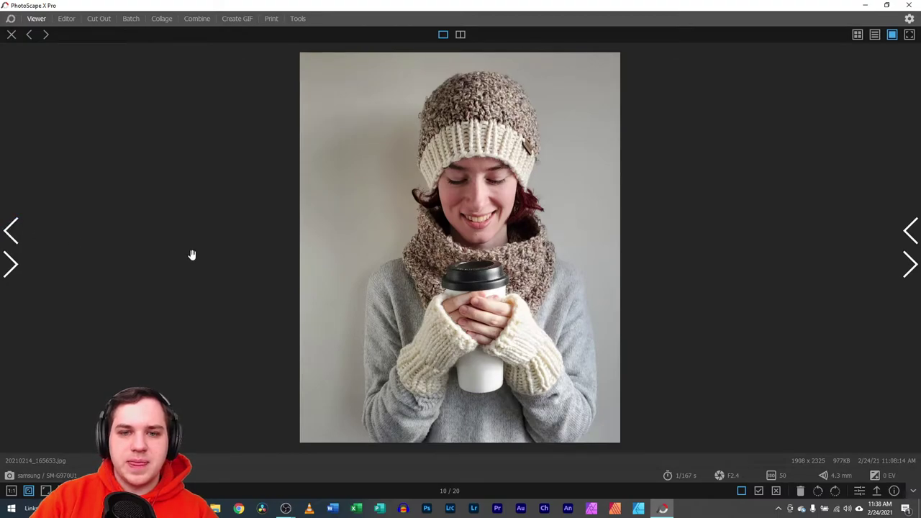
{"action": "left_click", "coordinate": [859, 491]}
- Try a crop and discard it, keeping the photo uncropped at 1908 x 2325
{"action": "left_click", "coordinate": [822, 94]}
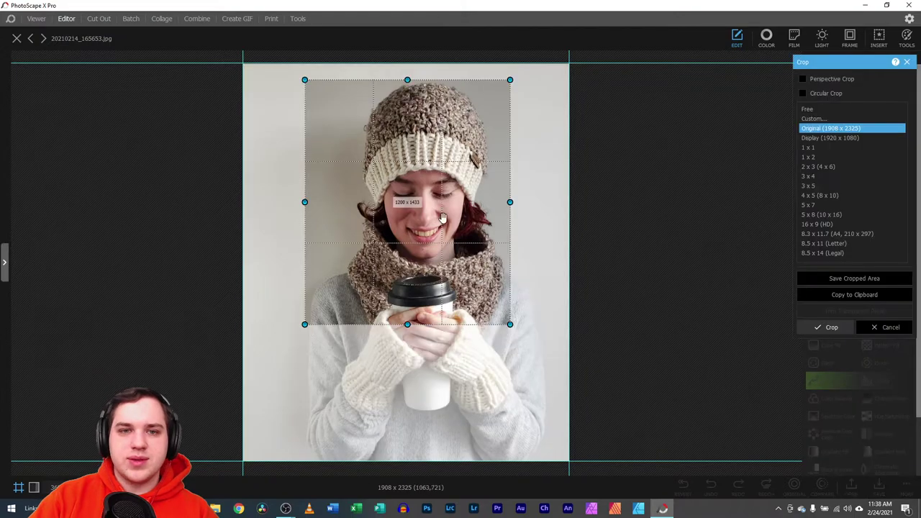
{"action": "left_click_drag", "start_coordinate": [509, 324], "coordinate": [568, 395]}
{"action": "left_click_drag", "start_coordinate": [300, 398], "coordinate": [566, 72]}
{"action": "left_click_drag", "start_coordinate": [282, 414], "coordinate": [359, 412]}
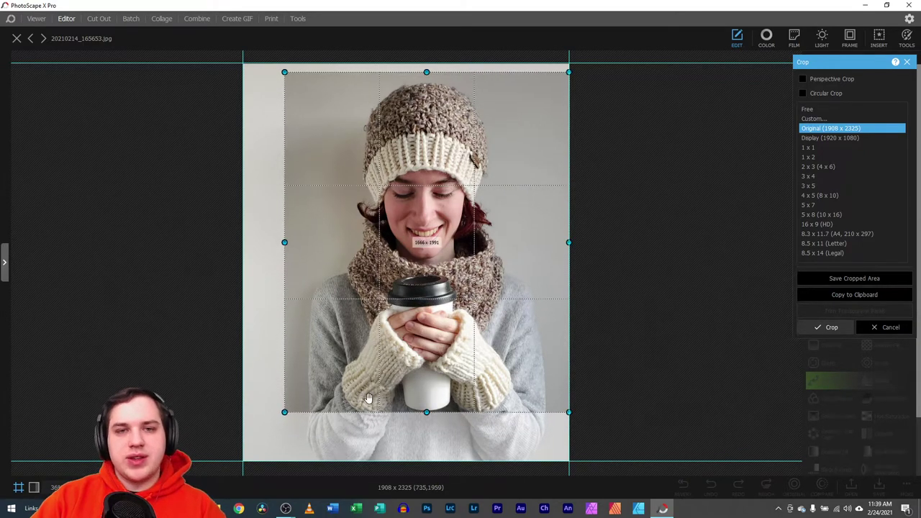
{"action": "left_click", "coordinate": [628, 387]}
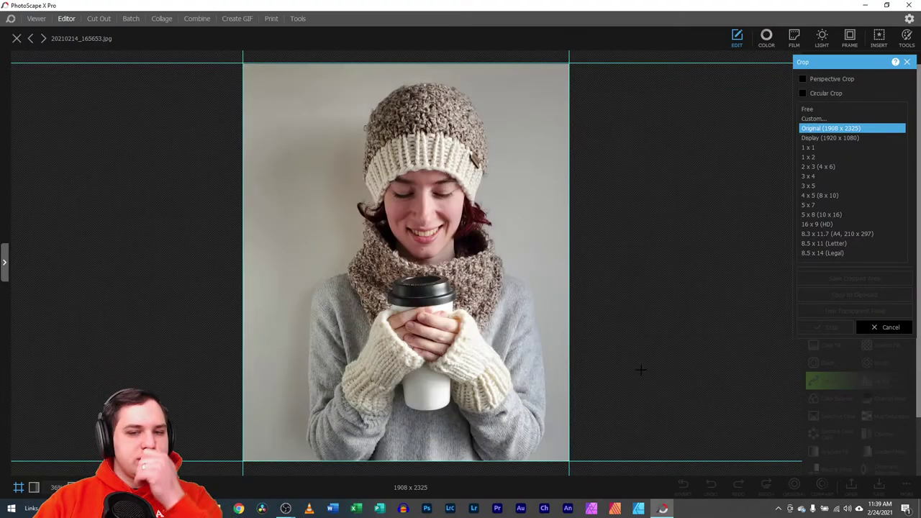
{"action": "left_click", "coordinate": [906, 62]}
{"action": "left_click", "coordinate": [888, 34]}
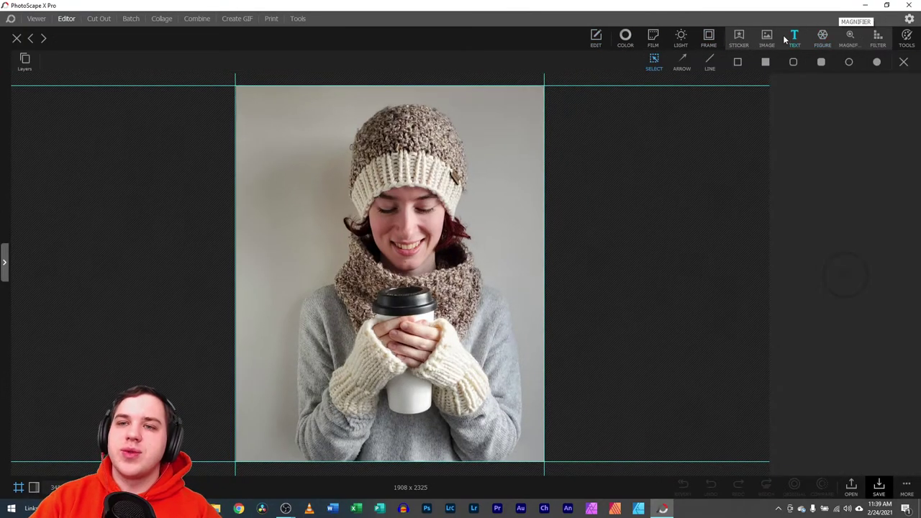
- Start inserting an image from the bri folder, then cancel and return to the editor
{"action": "left_click", "coordinate": [767, 36]}
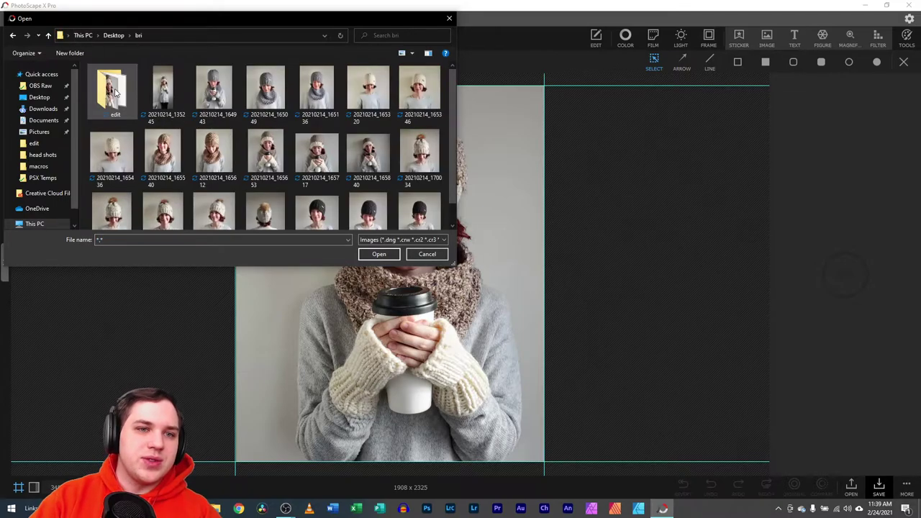
{"action": "double_click", "coordinate": [111, 90]}
{"action": "left_click", "coordinate": [449, 18]}
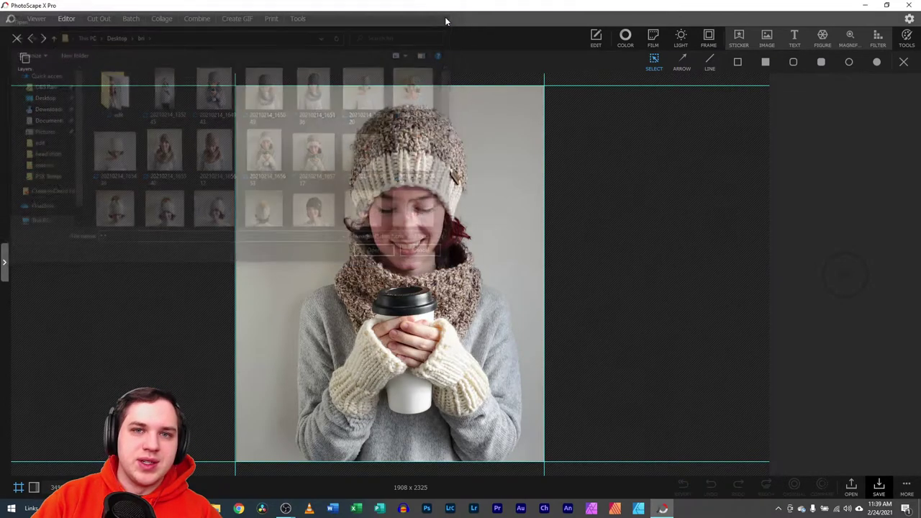
{"action": "left_click", "coordinate": [37, 18]}
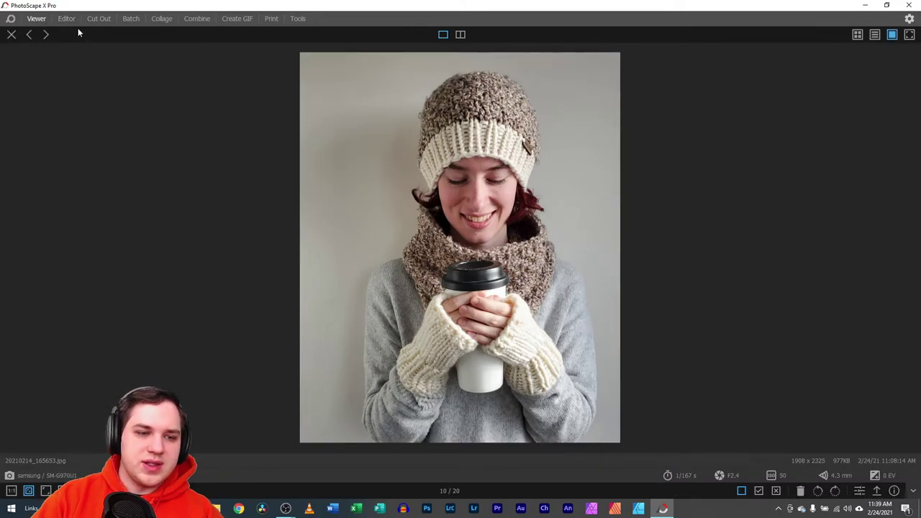
{"action": "left_click", "coordinate": [67, 18]}
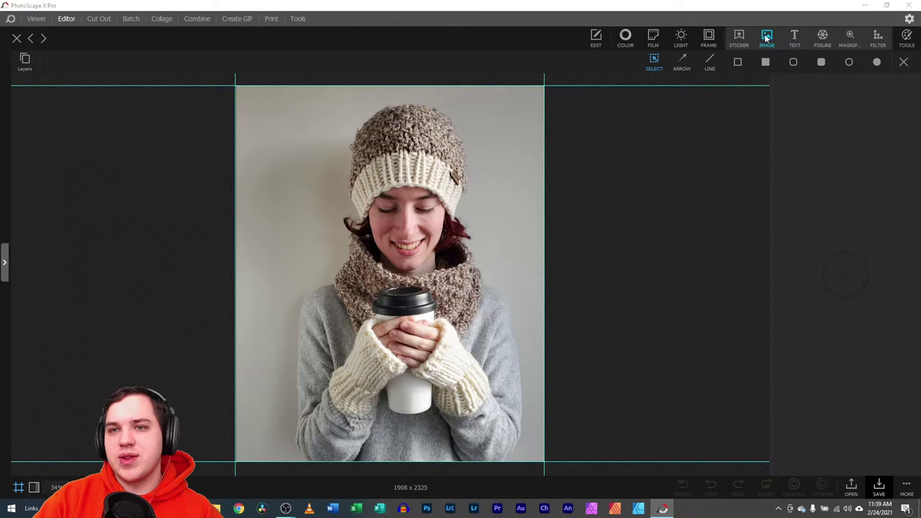
- Insert a shot from the bri folder as an image layer
{"action": "left_click", "coordinate": [766, 36]}
{"action": "double_click", "coordinate": [573, 153]}
{"action": "scroll", "coordinate": [732, 246], "scroll_direction": "down", "scroll_amount": 1}
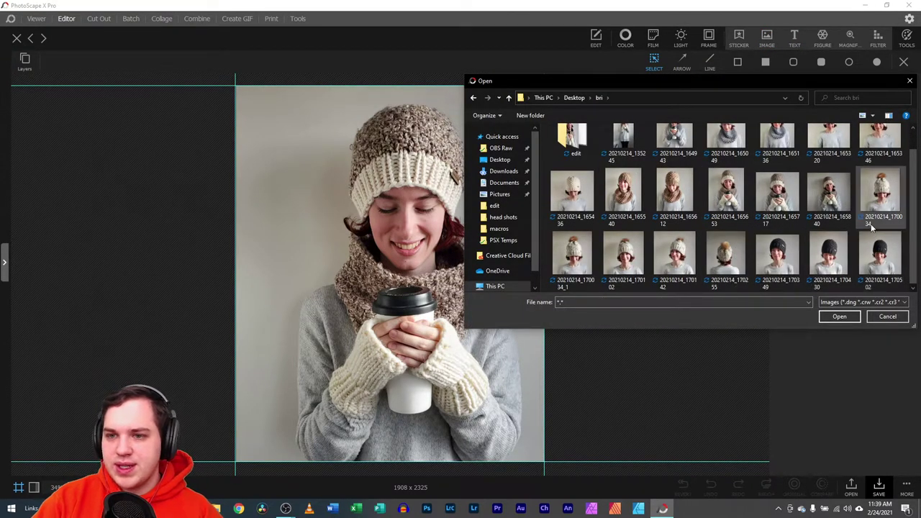
{"action": "scroll", "coordinate": [877, 209], "scroll_direction": "up", "scroll_amount": 1}
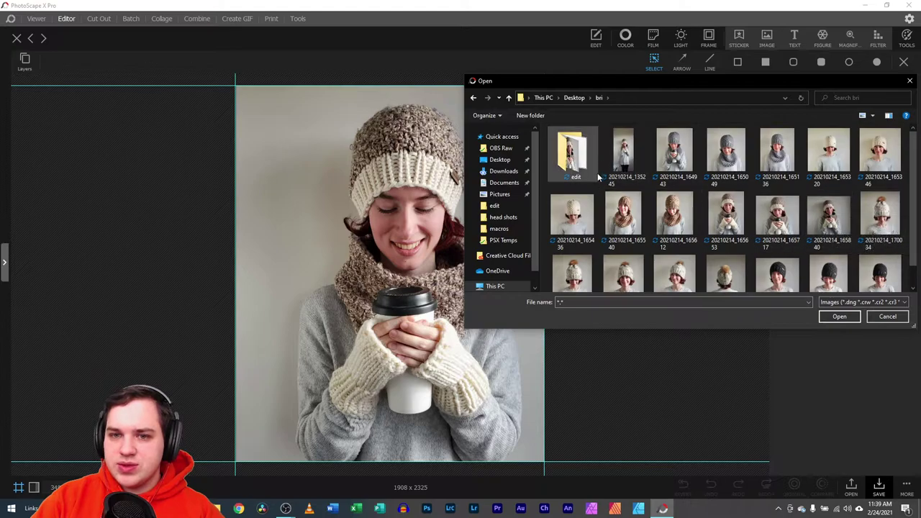
{"action": "scroll", "coordinate": [817, 263], "scroll_direction": "down", "scroll_amount": 1}
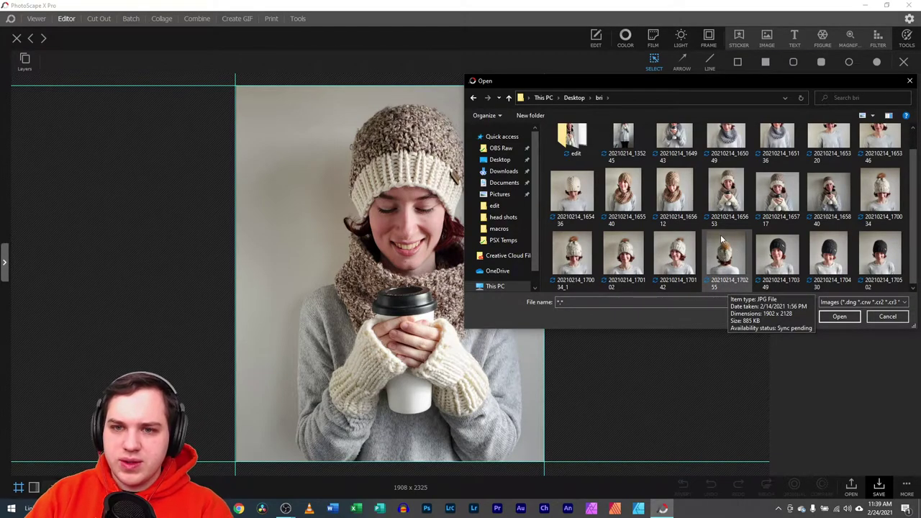
{"action": "scroll", "coordinate": [721, 240], "scroll_direction": "up", "scroll_amount": 1}
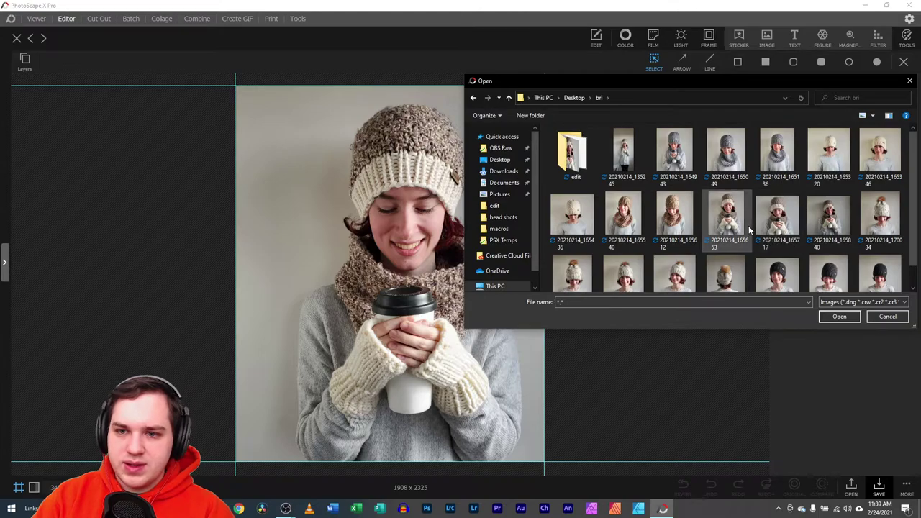
{"action": "double_click", "coordinate": [777, 229]}
- Move the inserted photo to the right and scale it to about 99.9%
{"action": "left_click_drag", "start_coordinate": [389, 261], "coordinate": [618, 291]}
{"action": "left_click_drag", "start_coordinate": [547, 393], "coordinate": [494, 430]}
{"action": "left_click_drag", "start_coordinate": [606, 389], "coordinate": [643, 379]}
- Nudge the inserted photo into alignment, then merge it into the background from the Layers list
{"action": "left_click", "coordinate": [149, 355]}
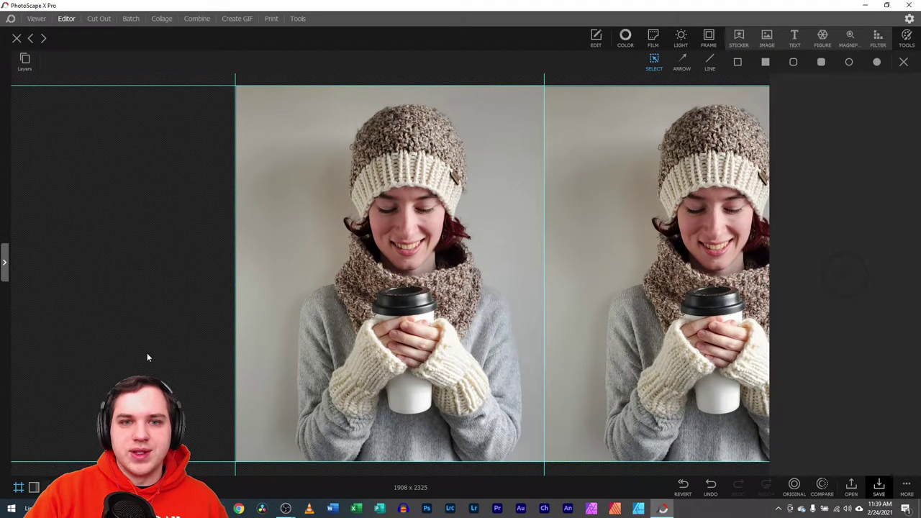
{"action": "left_click", "coordinate": [627, 301]}
{"action": "left_click_drag", "start_coordinate": [628, 299], "coordinate": [629, 297]}
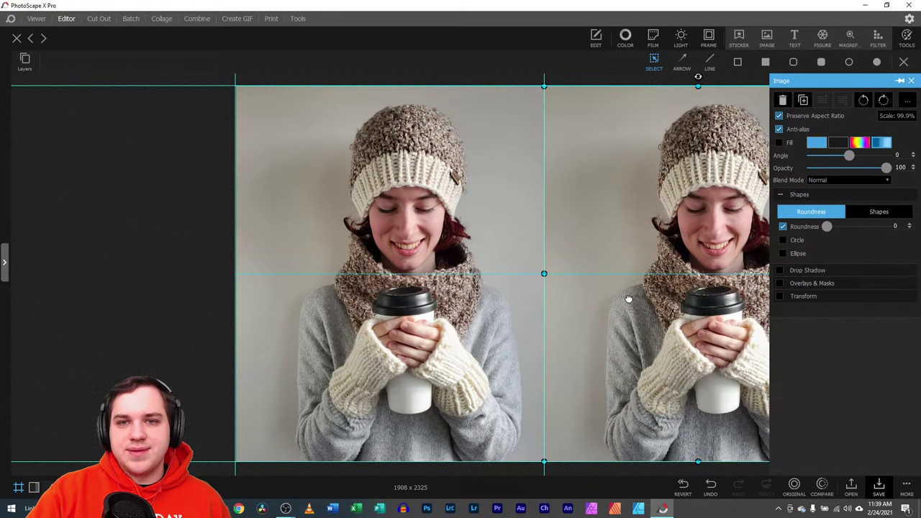
{"action": "left_click", "coordinate": [124, 236]}
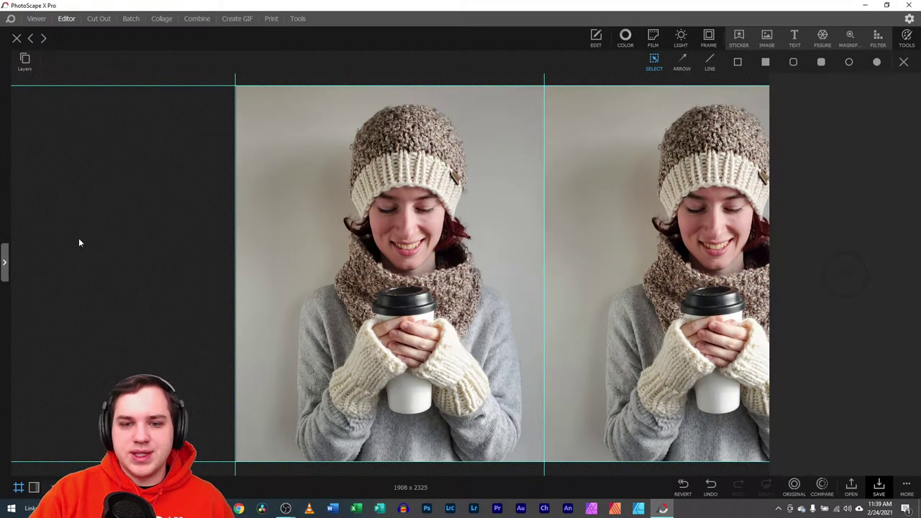
{"action": "left_click", "coordinate": [25, 64]}
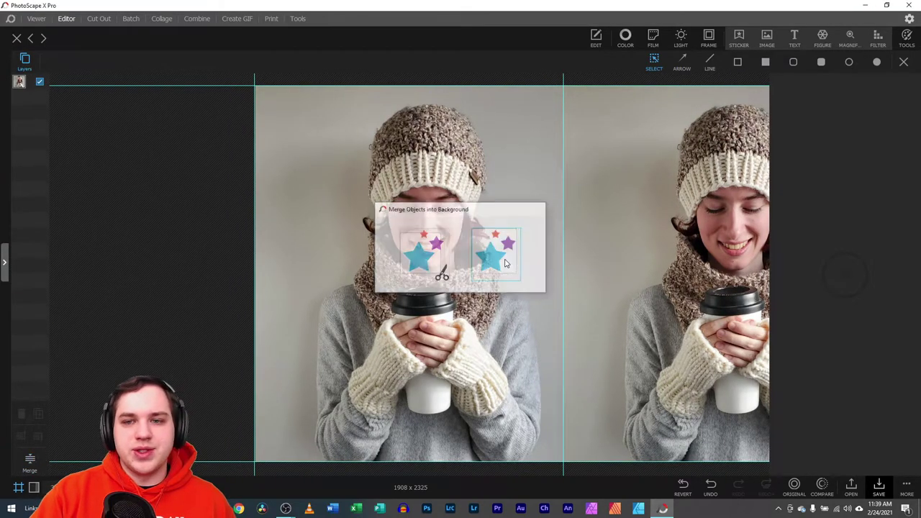
{"action": "left_click", "coordinate": [29, 461]}
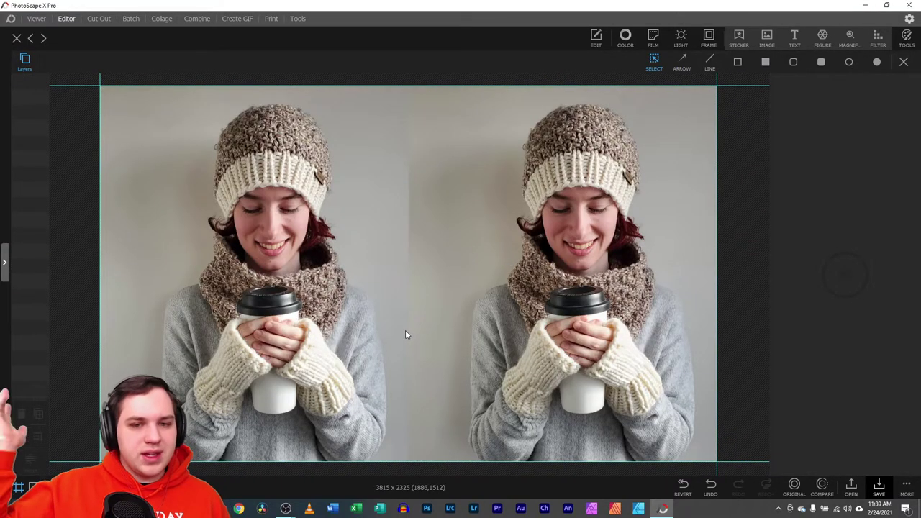
- Spot-heal the vertical seam between the merged photos with a size-26 brush
{"action": "left_click", "coordinate": [905, 38]}
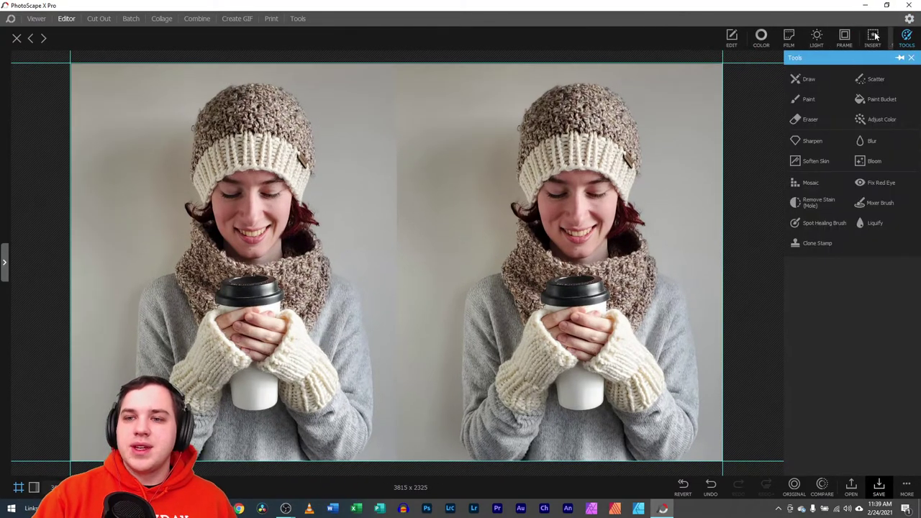
{"action": "left_click", "coordinate": [806, 224]}
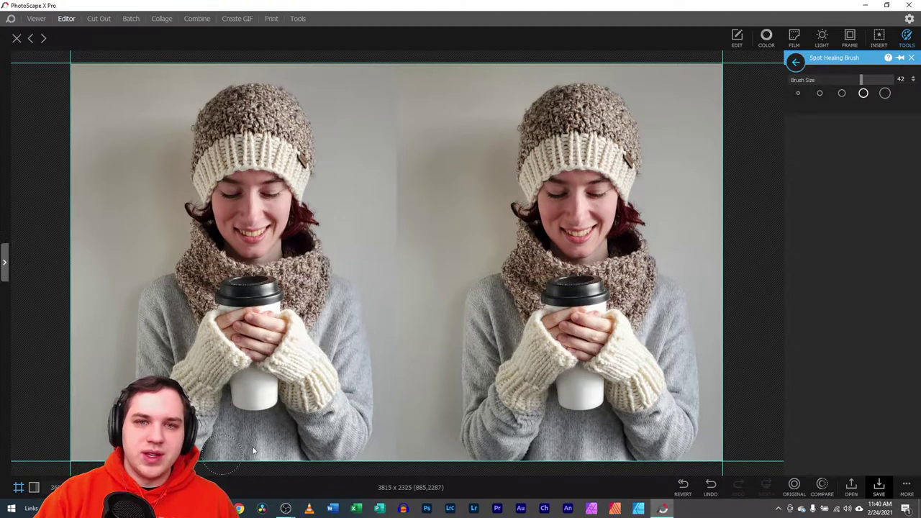
{"action": "left_click_drag", "start_coordinate": [860, 79], "coordinate": [836, 84]}
{"action": "left_click_drag", "start_coordinate": [399, 460], "coordinate": [395, 66]}
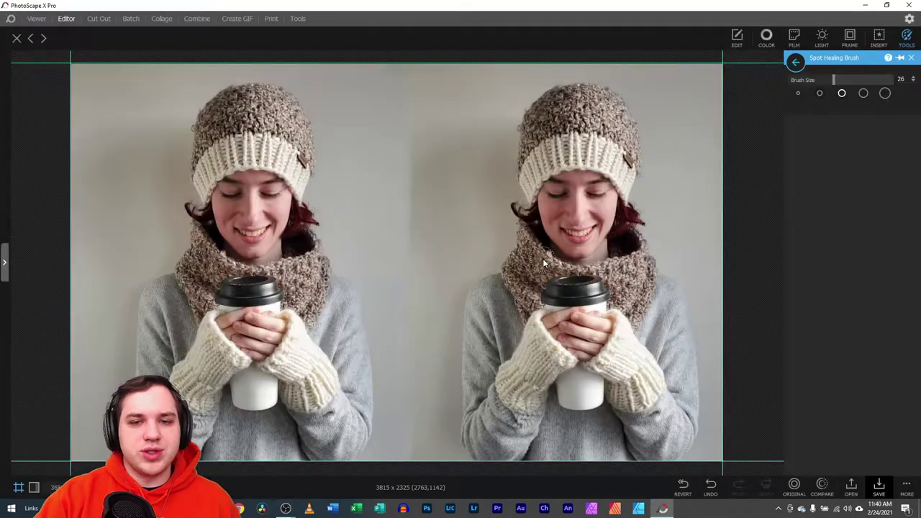
- Brush Blur down the centre seam from the top to the bottom edge and apply it
{"action": "left_click", "coordinate": [907, 40]}
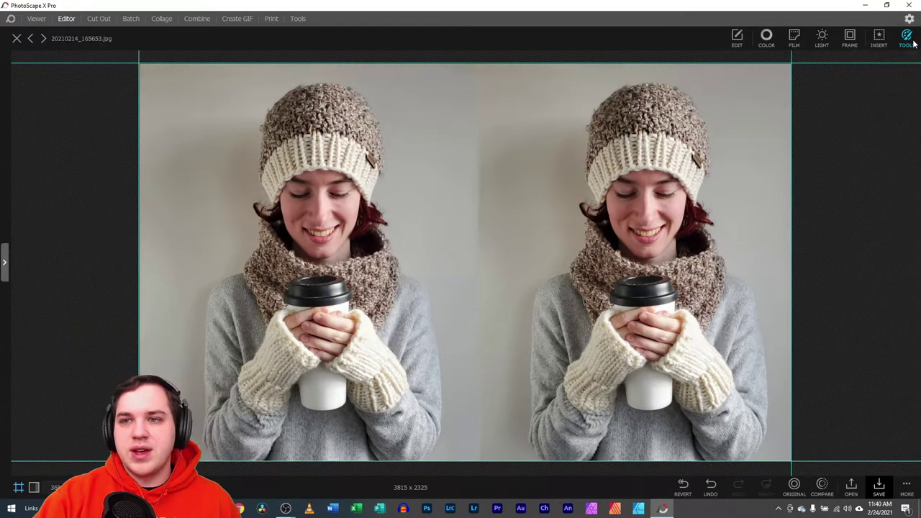
{"action": "left_click", "coordinate": [906, 40]}
{"action": "left_click", "coordinate": [867, 140]}
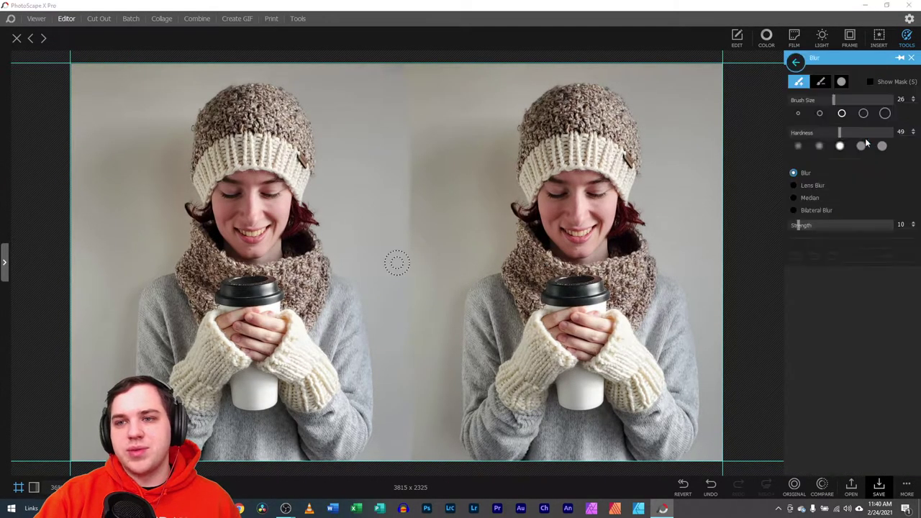
{"action": "mouse_move", "coordinate": [412, 72]}
{"action": "left_mouse_down"}
{"action": "mouse_move", "coordinate": [419, 216]}
{"action": "mouse_move", "coordinate": [406, 392]}
{"action": "left_mouse_up"}
{"action": "left_click_drag", "start_coordinate": [410, 430], "coordinate": [412, 461]}
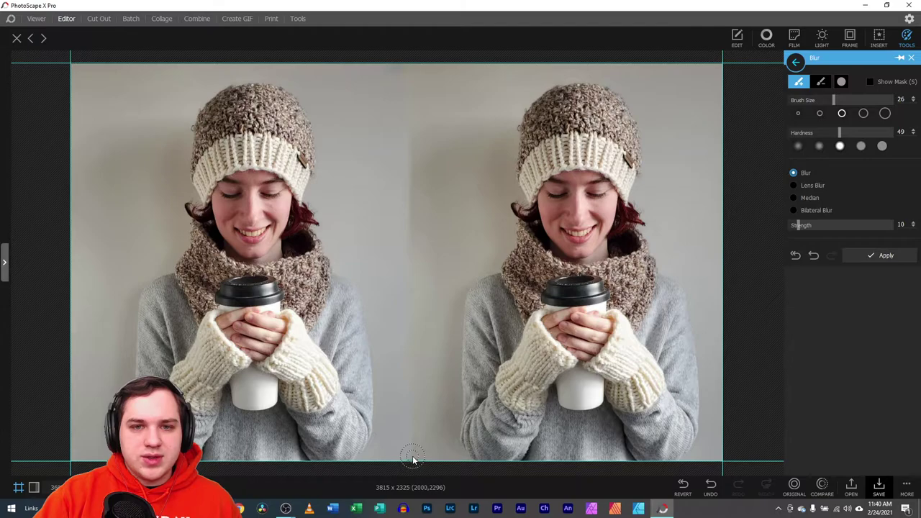
{"action": "left_click", "coordinate": [906, 38]}
- Crop to the left portrait at full height, leaving a 1946 x 2325 image
{"action": "left_click", "coordinate": [877, 38]}
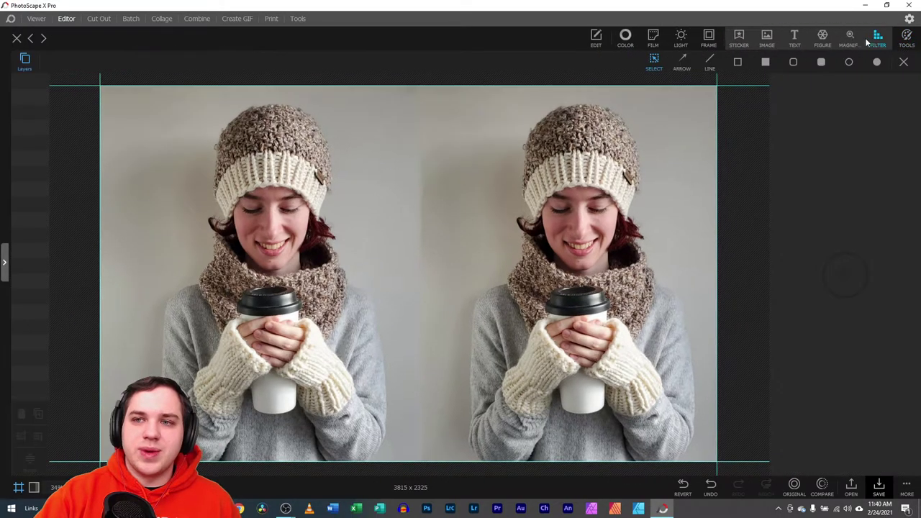
{"action": "left_click", "coordinate": [596, 37]}
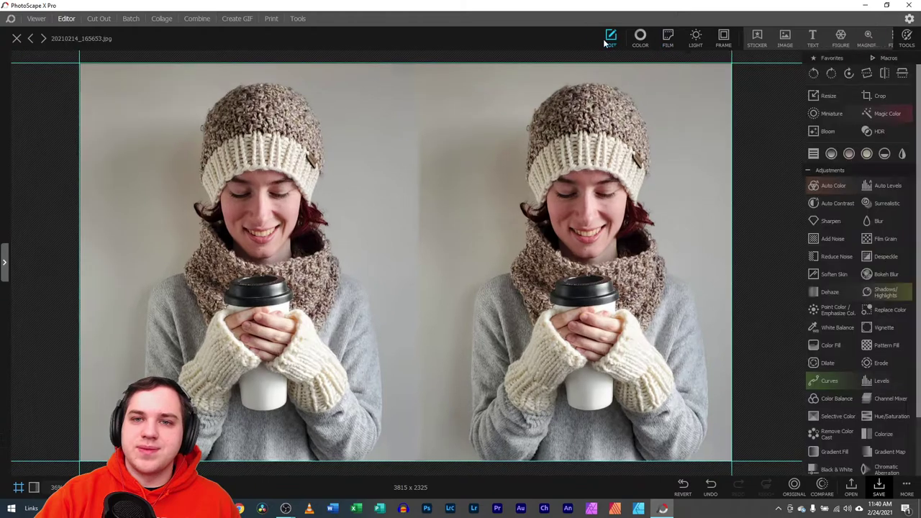
{"action": "left_click", "coordinate": [873, 96]}
{"action": "left_click_drag", "start_coordinate": [141, 324], "coordinate": [87, 389]}
{"action": "left_click_drag", "start_coordinate": [340, 391], "coordinate": [419, 460]}
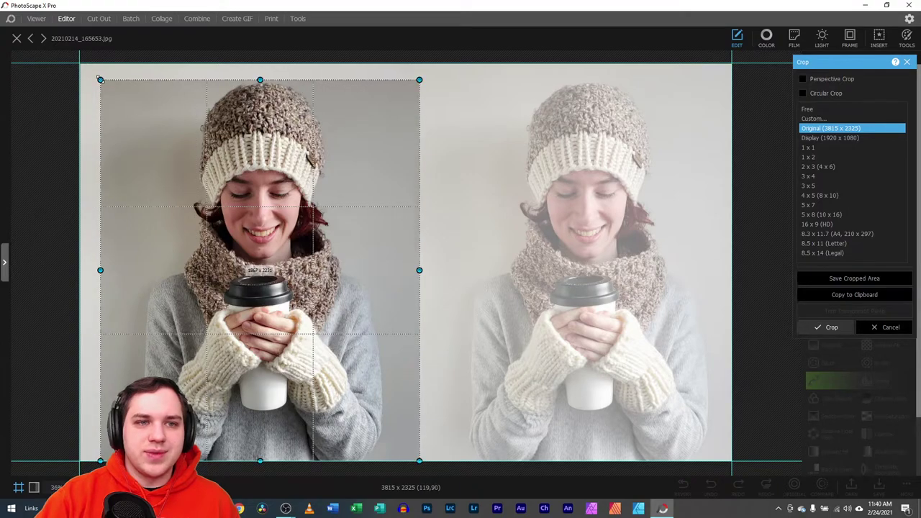
{"action": "left_click_drag", "start_coordinate": [100, 79], "coordinate": [82, 64]}
{"action": "left_click_drag", "start_coordinate": [226, 176], "coordinate": [238, 174]}
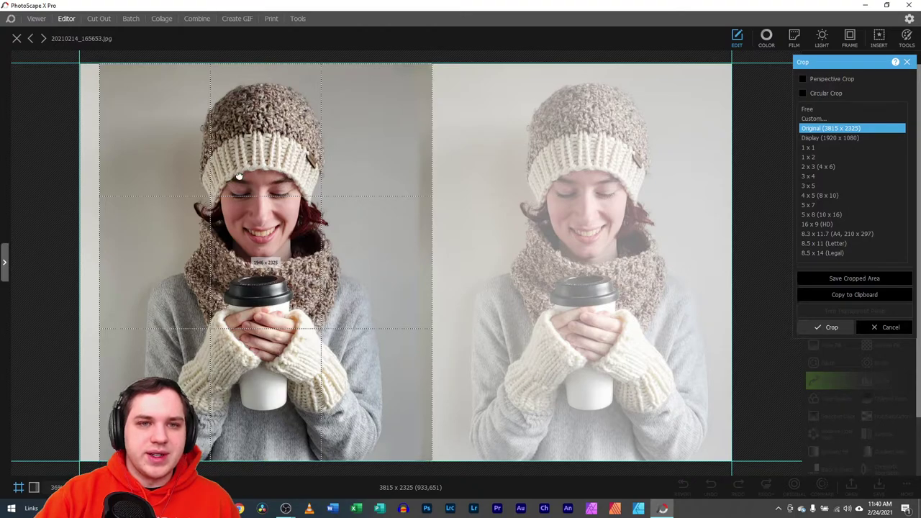
{"action": "left_click_drag", "start_coordinate": [238, 175], "coordinate": [235, 175]}
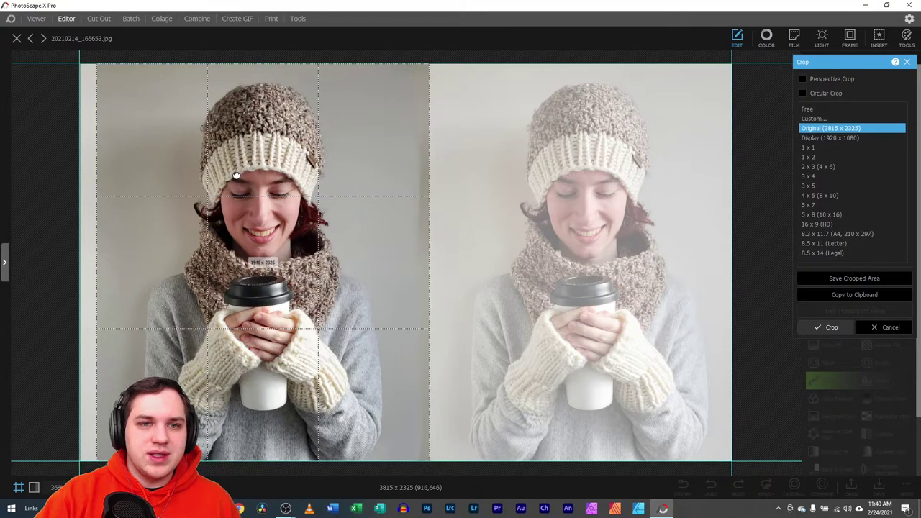
{"action": "key", "text": "Return"}
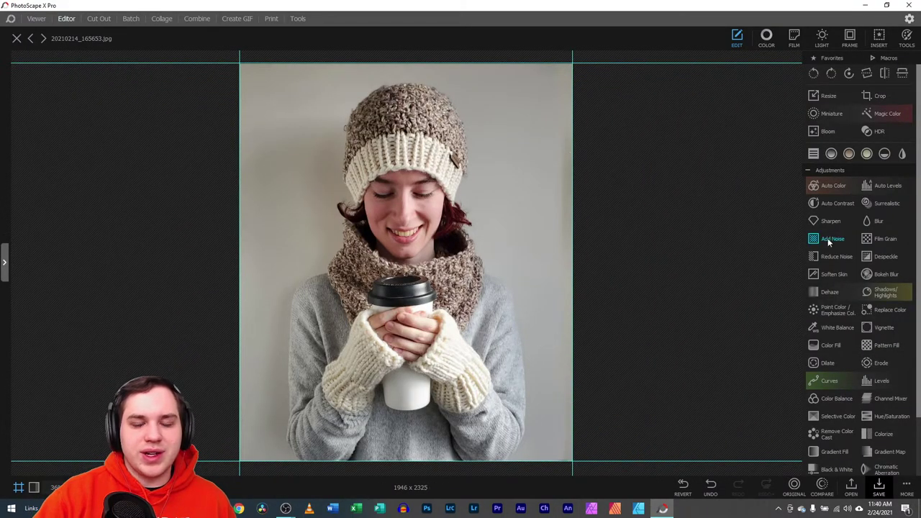
- Spot-heal the strip running down the cropped portrait's right edge, top to bottom
{"action": "left_click", "coordinate": [907, 36]}
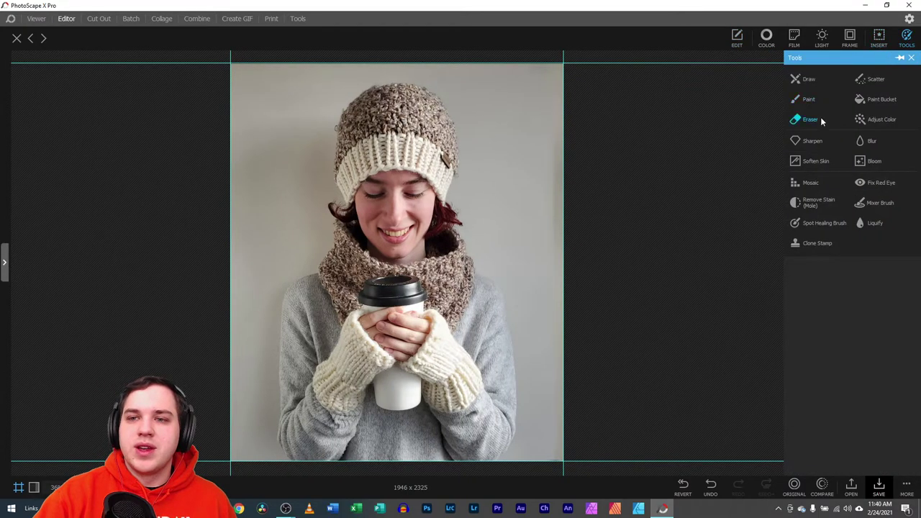
{"action": "left_click", "coordinate": [820, 223]}
{"action": "left_click_drag", "start_coordinate": [558, 84], "coordinate": [559, 342]}
{"action": "left_click_drag", "start_coordinate": [558, 442], "coordinate": [559, 453]}
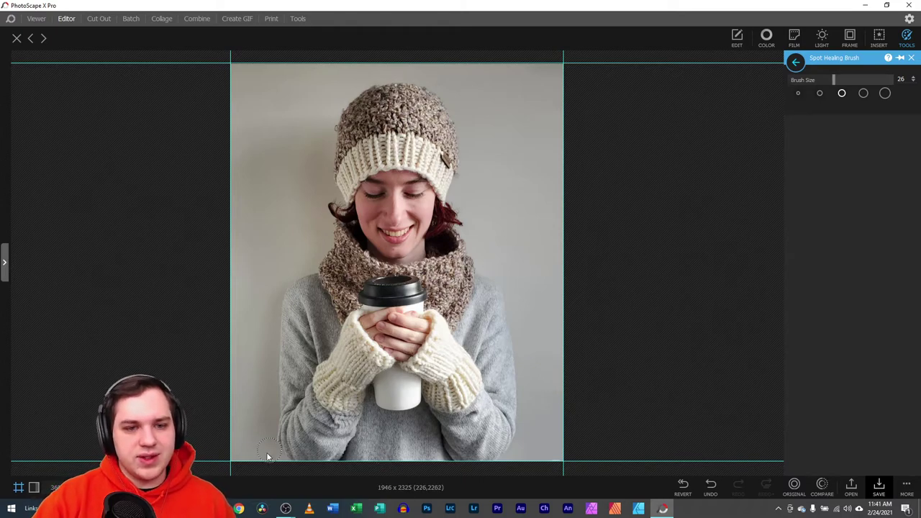
{"action": "left_click", "coordinate": [736, 36]}
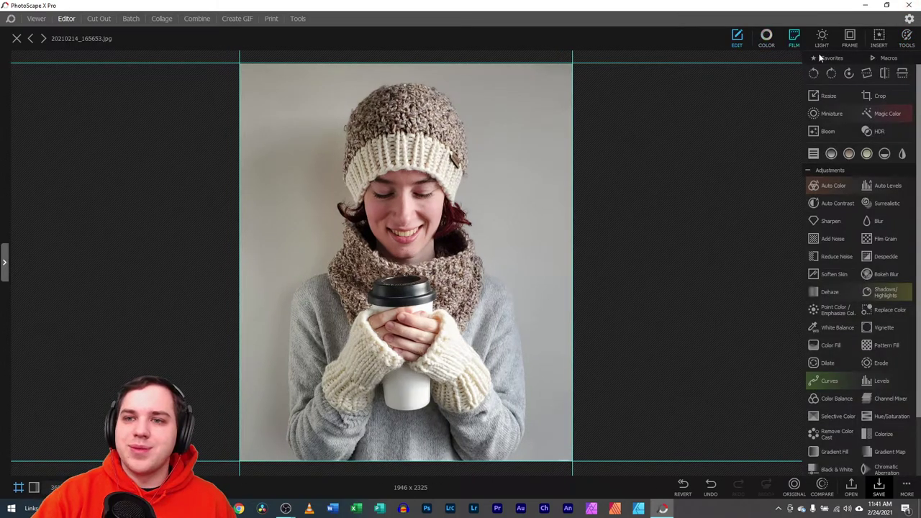
- Try a crop and a red Color Fill, then discard both, leaving the portrait unchanged
{"action": "left_click", "coordinate": [875, 95]}
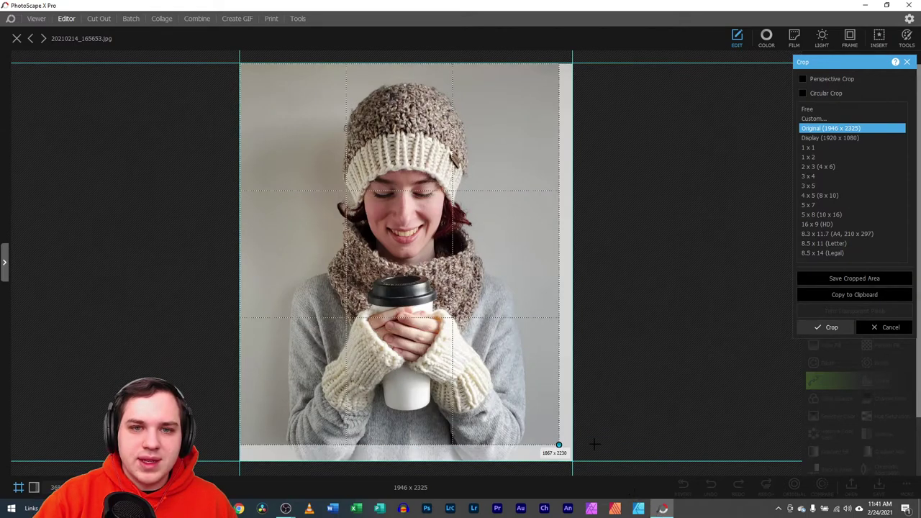
{"action": "left_click", "coordinate": [680, 412]}
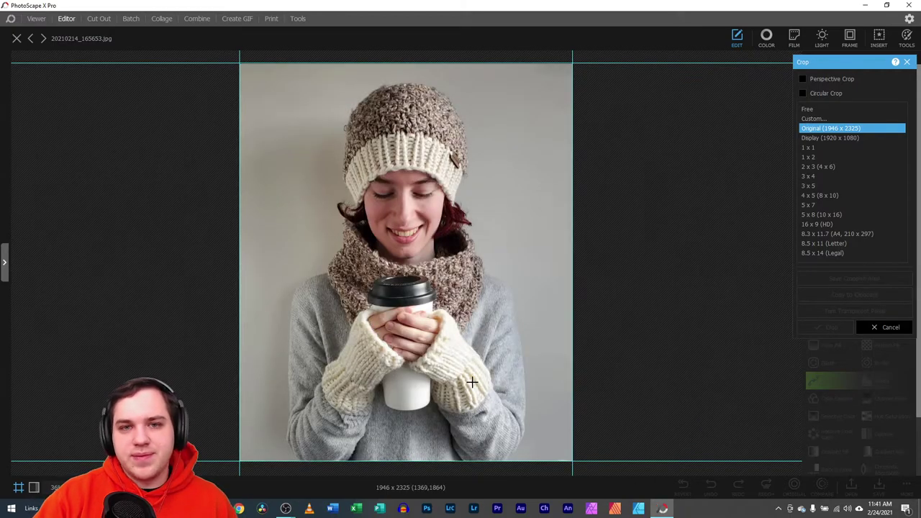
{"action": "left_click", "coordinate": [907, 63]}
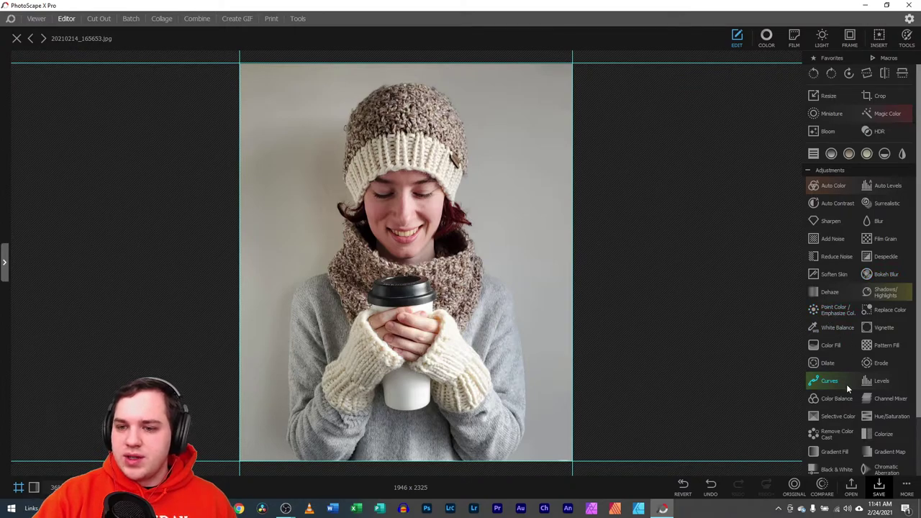
{"action": "left_click", "coordinate": [813, 346]}
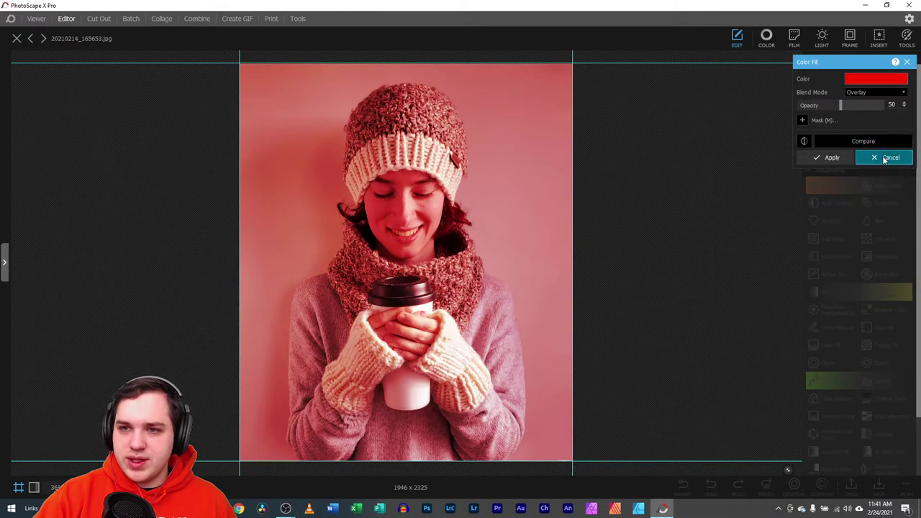
{"action": "left_click", "coordinate": [907, 63]}
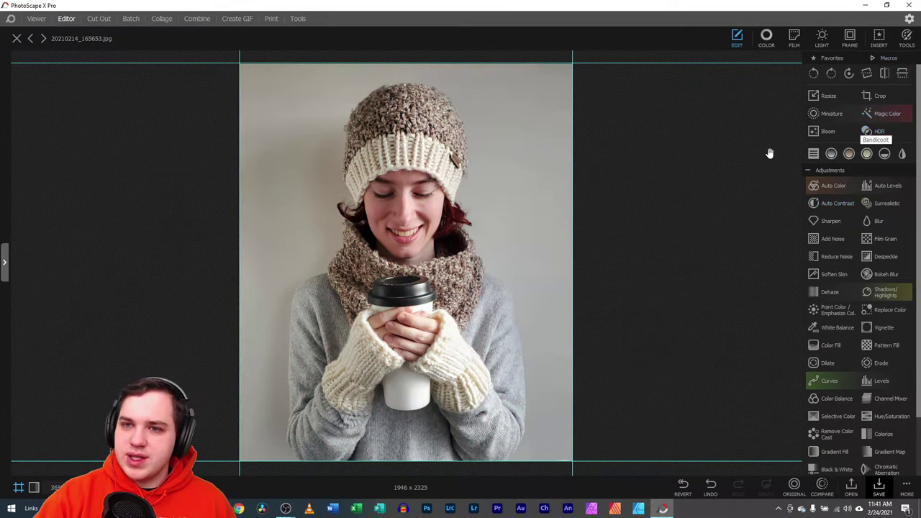
- Bring up the colour adjustment controls (Ctrl+2) and zoom in on the mouth
{"action": "key", "text": "ctrl+2"}
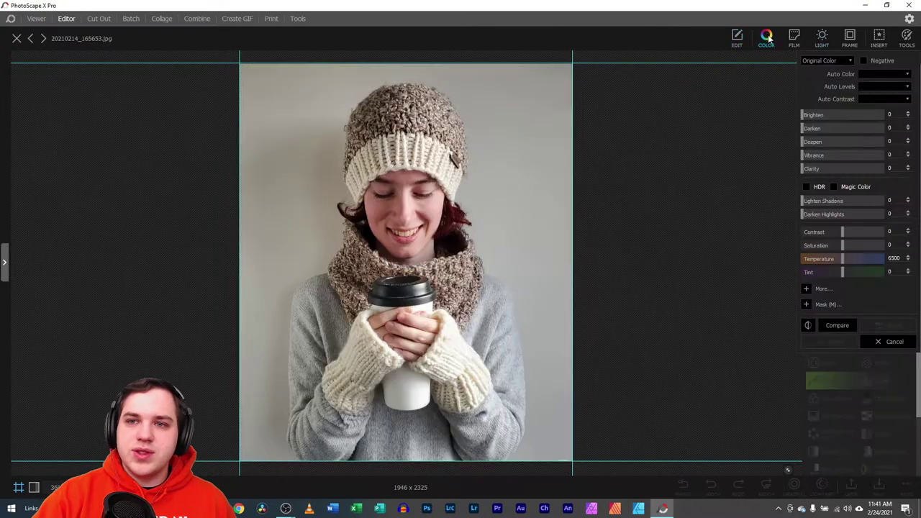
{"action": "scroll", "coordinate": [39, 438], "scroll_direction": "up", "scroll_amount": 4}
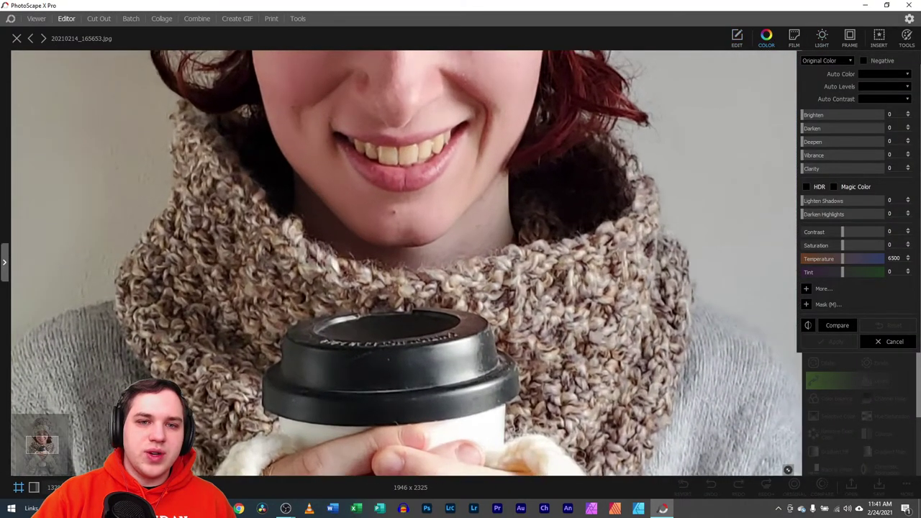
{"action": "scroll", "coordinate": [39, 438], "scroll_direction": "down", "scroll_amount": 1}
{"action": "left_click", "coordinate": [40, 438]}
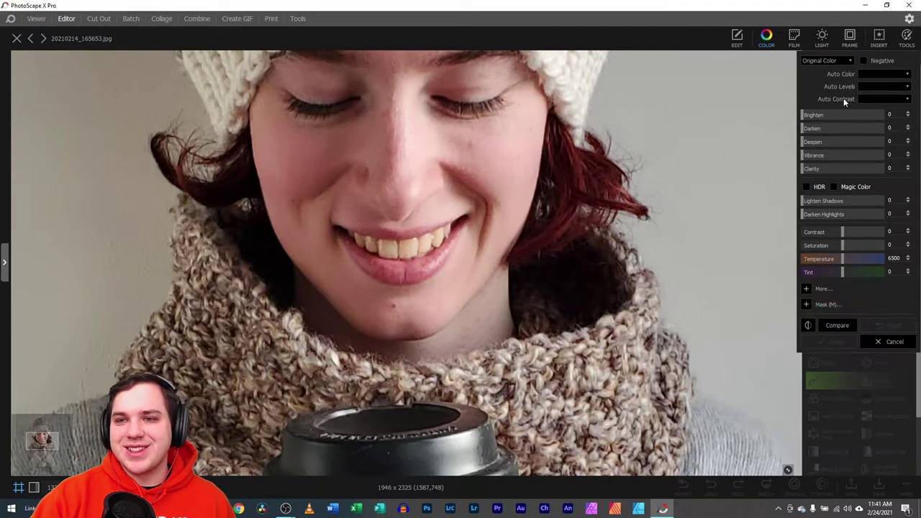
- Paint a size-14 mask across the teeth from the left lip corner to the right
{"action": "left_click", "coordinate": [805, 304]}
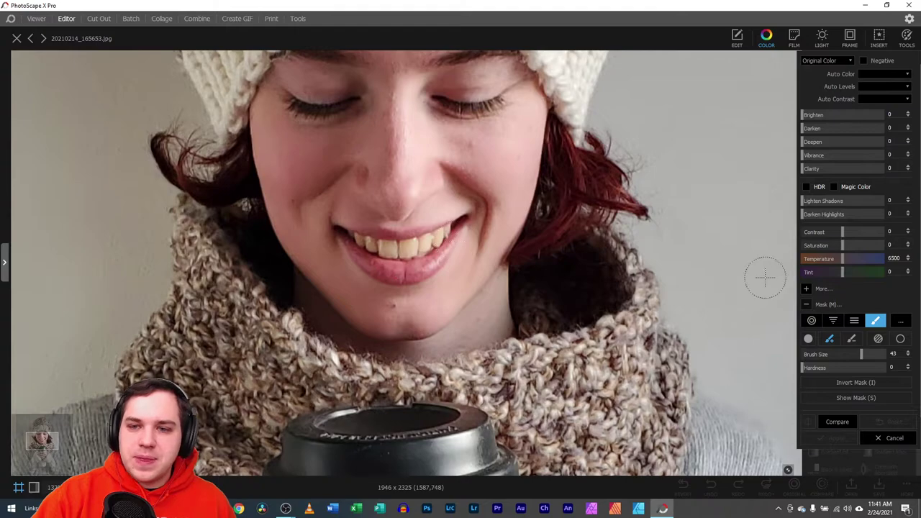
{"action": "left_click", "coordinate": [821, 354]}
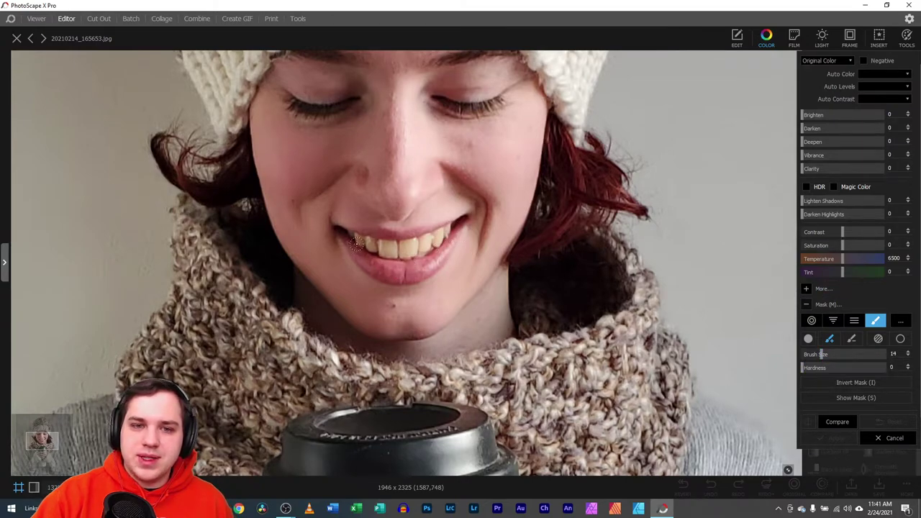
{"action": "mouse_move", "coordinate": [358, 236]}
{"action": "left_mouse_down"}
{"action": "mouse_move", "coordinate": [351, 235]}
{"action": "mouse_move", "coordinate": [409, 244]}
{"action": "mouse_move", "coordinate": [450, 225]}
{"action": "mouse_move", "coordinate": [440, 243]}
{"action": "mouse_move", "coordinate": [412, 253]}
{"action": "mouse_move", "coordinate": [359, 240]}
{"action": "mouse_move", "coordinate": [389, 249]}
{"action": "mouse_move", "coordinate": [432, 235]}
{"action": "left_mouse_up"}
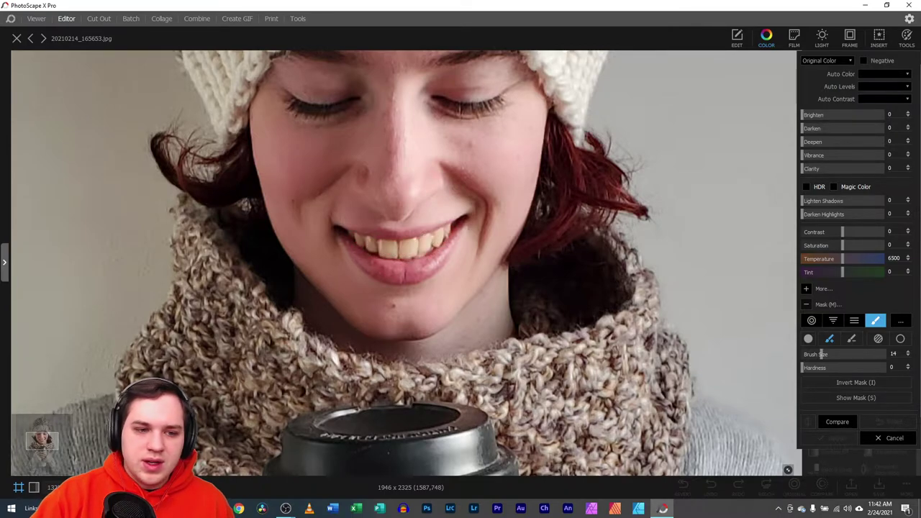
{"action": "scroll", "coordinate": [410, 266], "scroll_direction": "up", "scroll_amount": 2}
{"action": "left_click_drag", "start_coordinate": [343, 232], "coordinate": [346, 229]}
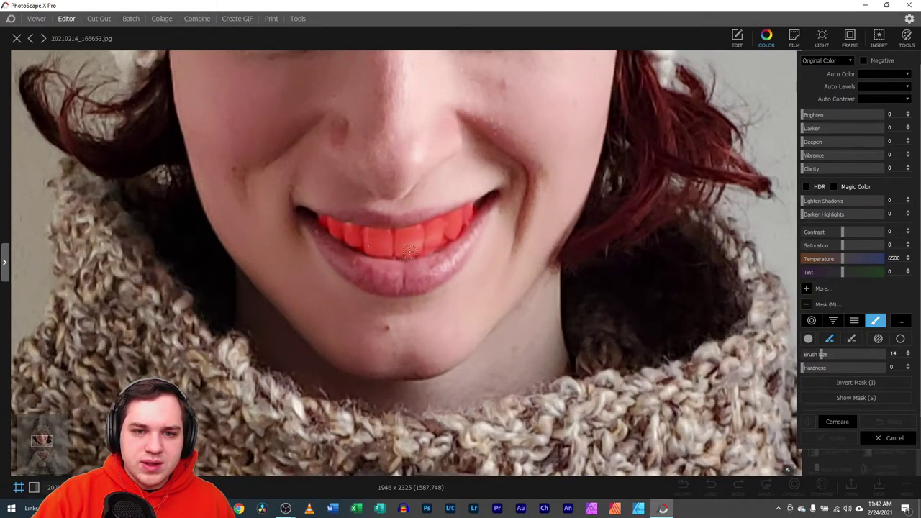
{"action": "mouse_move", "coordinate": [448, 226]}
{"action": "left_mouse_down"}
{"action": "mouse_move", "coordinate": [425, 237]}
{"action": "mouse_move", "coordinate": [455, 229]}
{"action": "left_mouse_up"}
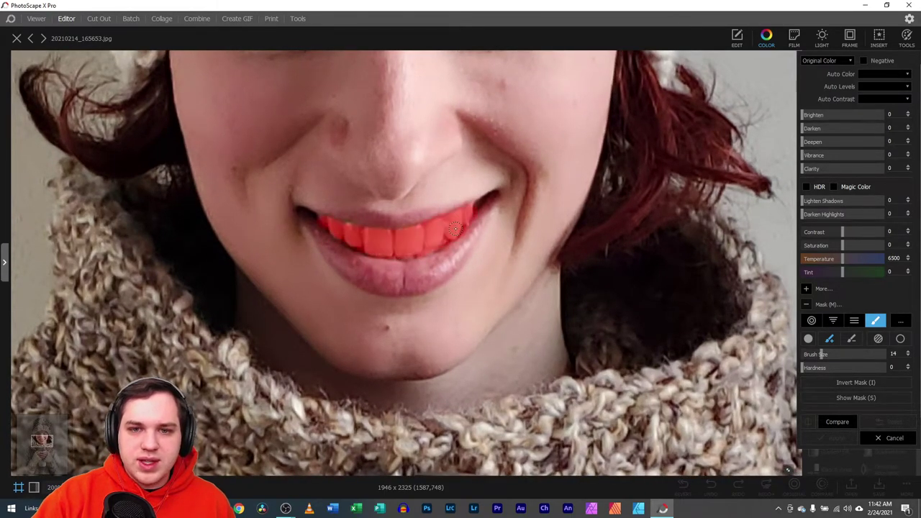
{"action": "left_click", "coordinate": [851, 338]}
- Erase stray mask at the mouth corner, then set Brighten 30 and Temperature 7454 on the teeth
{"action": "left_click_drag", "start_coordinate": [493, 191], "coordinate": [493, 208]}
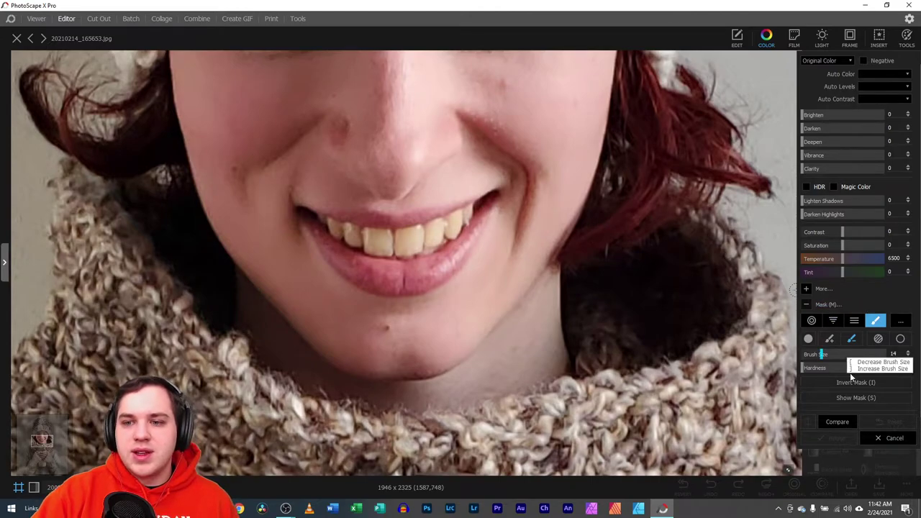
{"action": "left_click_drag", "start_coordinate": [804, 116], "coordinate": [833, 115]}
{"action": "double_click", "coordinate": [819, 114]}
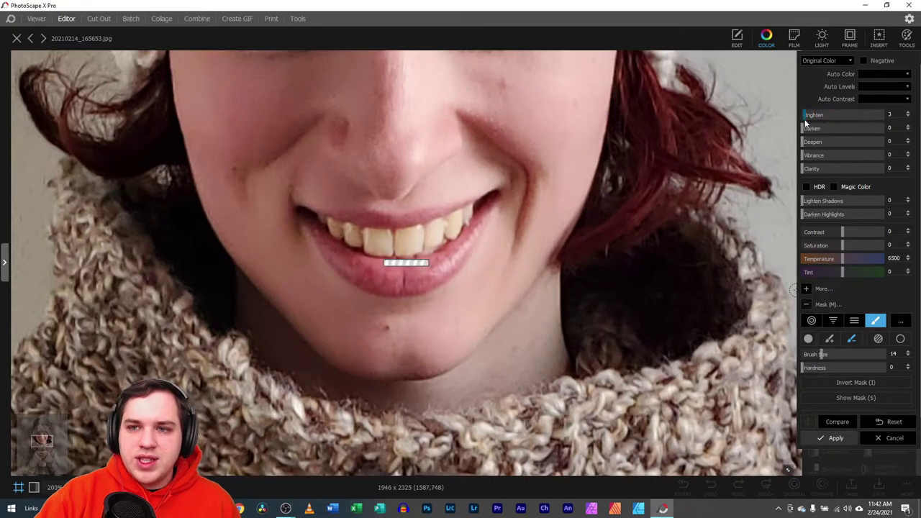
{"action": "left_click_drag", "start_coordinate": [841, 258], "coordinate": [847, 259]}
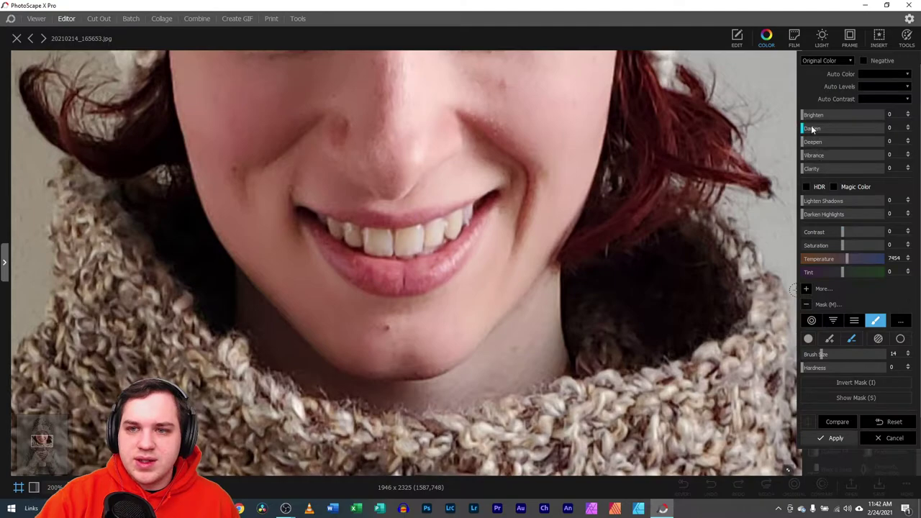
{"action": "left_click_drag", "start_coordinate": [804, 115], "coordinate": [826, 116]}
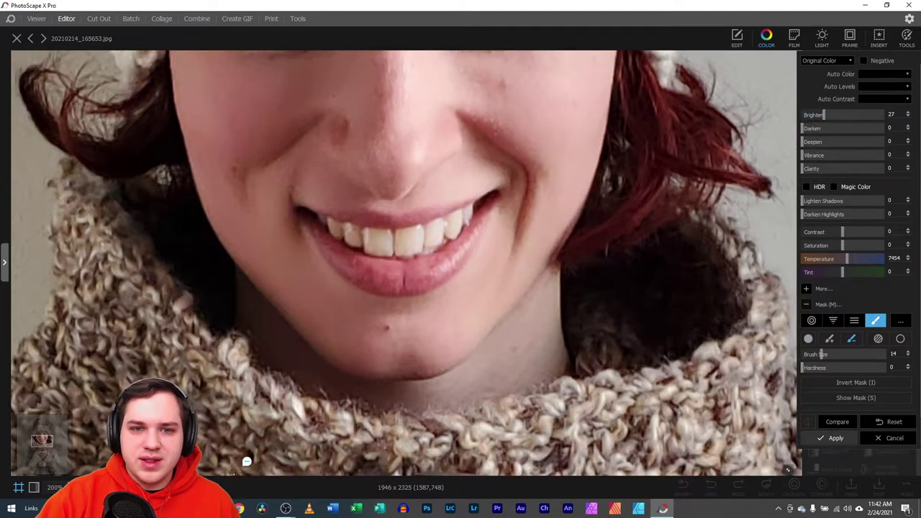
{"action": "scroll", "coordinate": [247, 461], "scroll_direction": "down", "scroll_amount": 5}
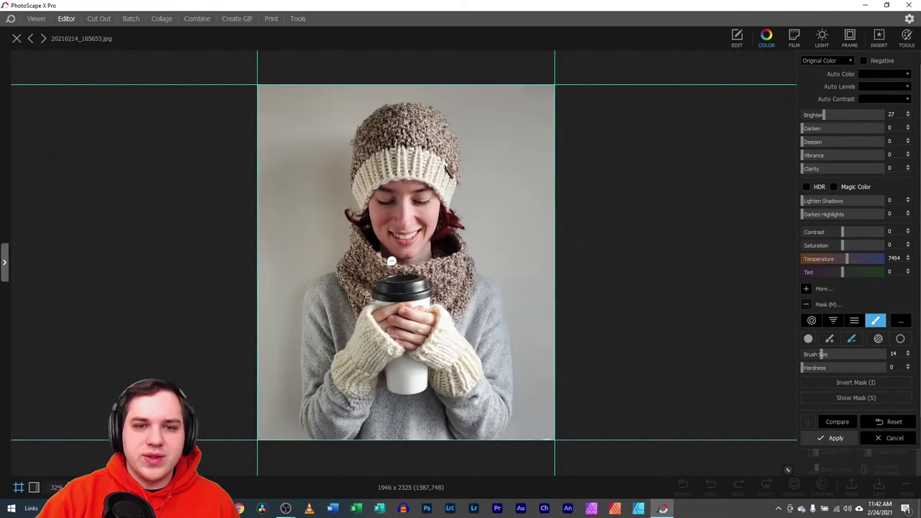
{"action": "mouse_move", "coordinate": [836, 115]}
{"action": "left_mouse_down"}
{"action": "mouse_move", "coordinate": [856, 112]}
{"action": "mouse_move", "coordinate": [818, 115]}
{"action": "mouse_move", "coordinate": [831, 116]}
{"action": "left_mouse_up"}
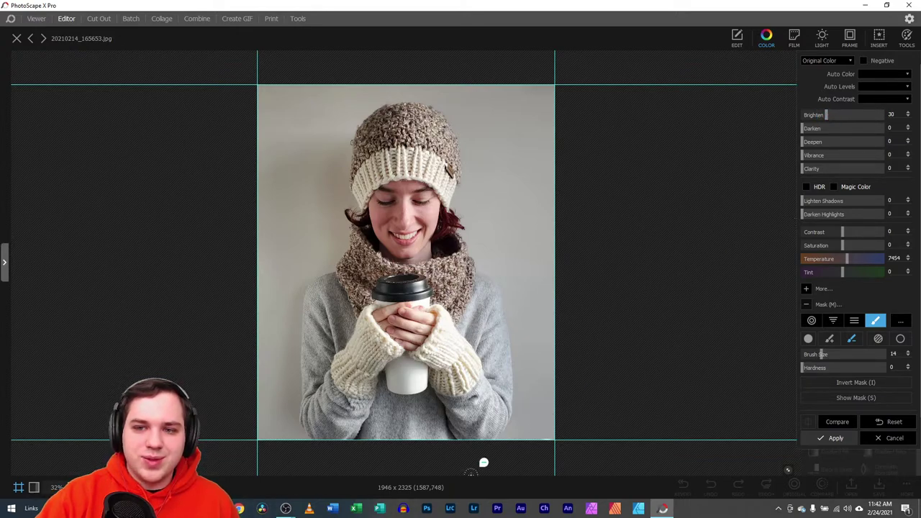
{"action": "scroll", "coordinate": [481, 464], "scroll_direction": "up", "scroll_amount": 5}
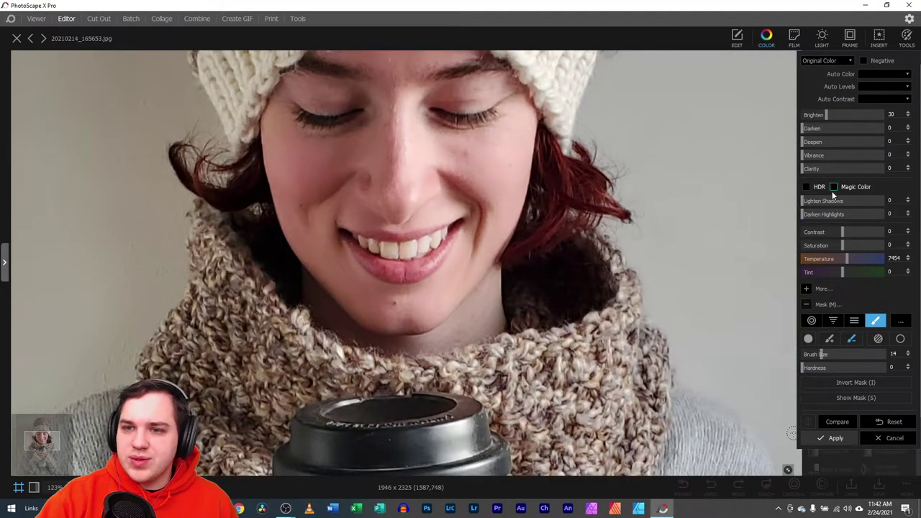
- In the extra colour sliders, set Whites to 28, keeping Gamma Correction and Vivid at zero
{"action": "left_click", "coordinate": [810, 288]}
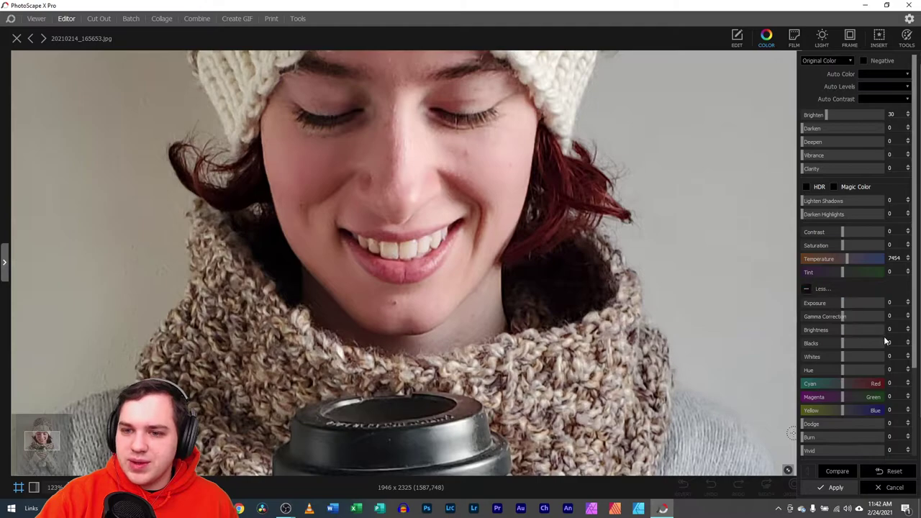
{"action": "scroll", "coordinate": [863, 340], "scroll_direction": "down", "scroll_amount": 2}
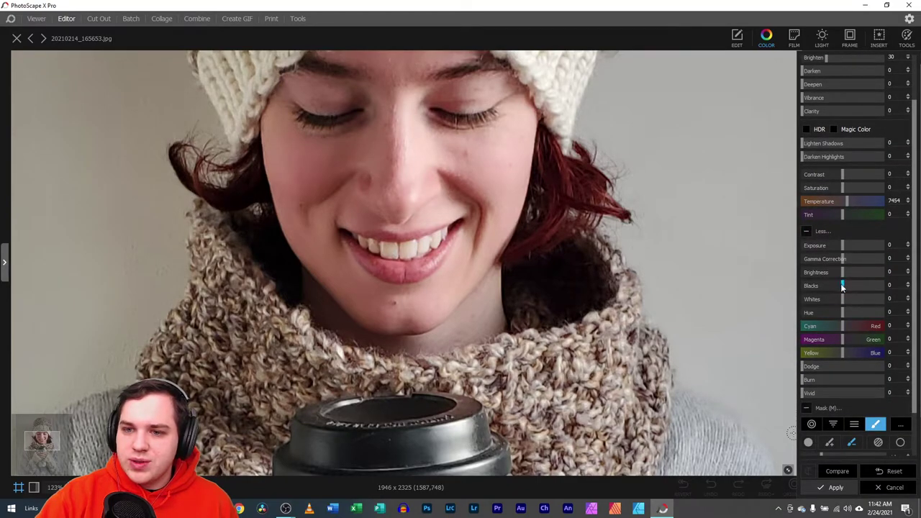
{"action": "left_click_drag", "start_coordinate": [842, 298], "coordinate": [859, 296]}
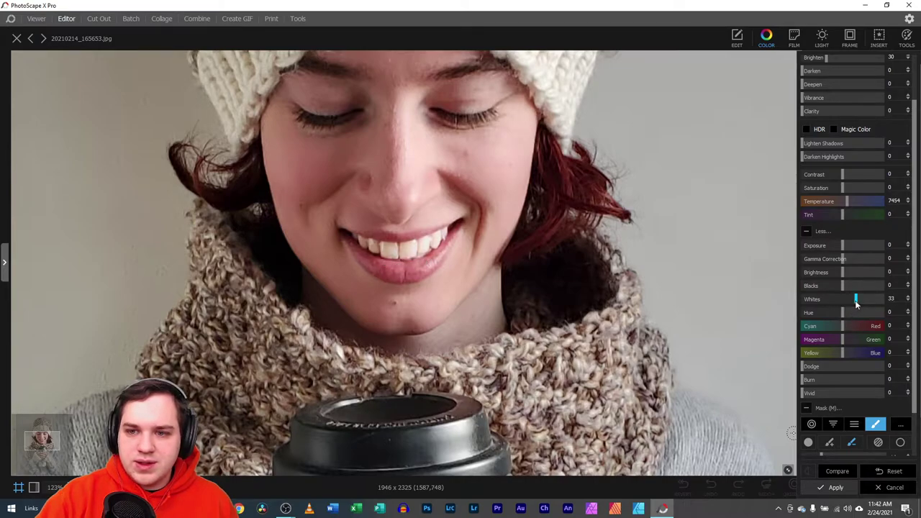
{"action": "mouse_move", "coordinate": [855, 299]}
{"action": "left_mouse_down"}
{"action": "mouse_move", "coordinate": [831, 285]}
{"action": "mouse_move", "coordinate": [857, 283]}
{"action": "mouse_move", "coordinate": [844, 289]}
{"action": "left_mouse_up"}
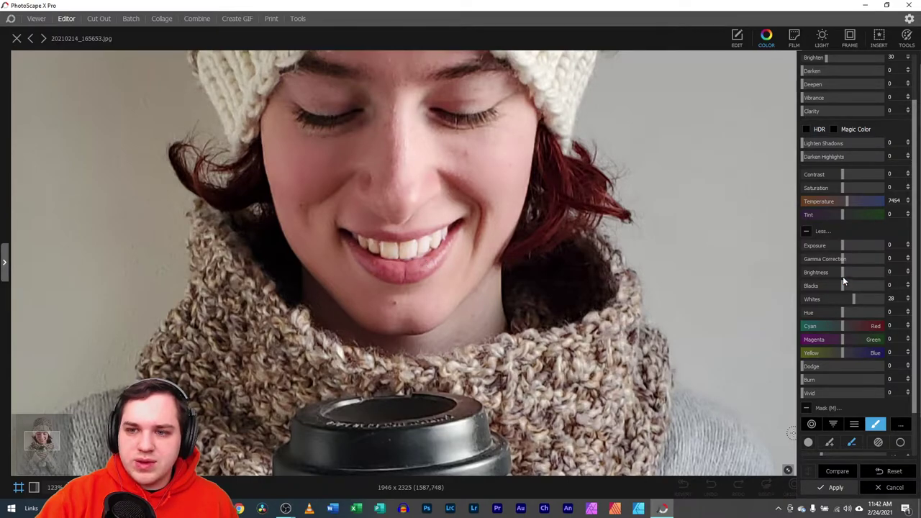
{"action": "mouse_move", "coordinate": [842, 260]}
{"action": "left_mouse_down"}
{"action": "mouse_move", "coordinate": [851, 260]}
{"action": "mouse_move", "coordinate": [843, 261]}
{"action": "left_mouse_up"}
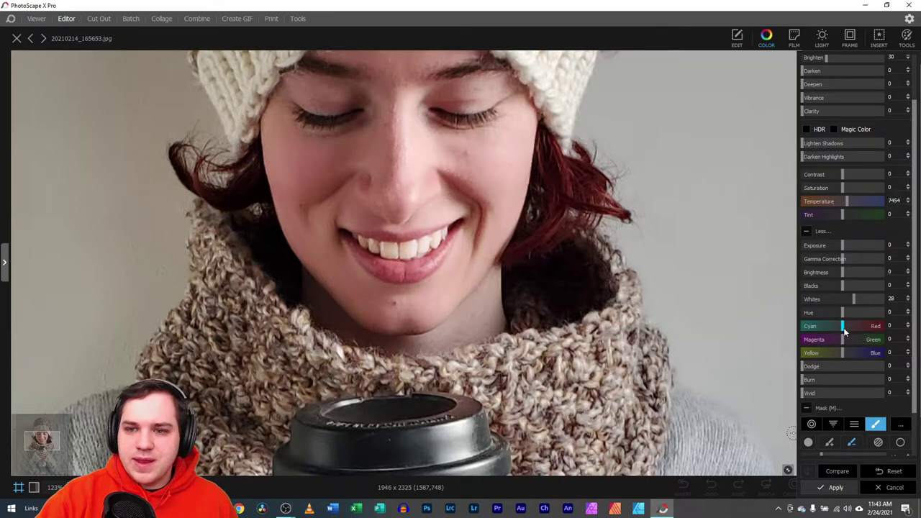
{"action": "scroll", "coordinate": [841, 356], "scroll_direction": "down", "scroll_amount": 2}
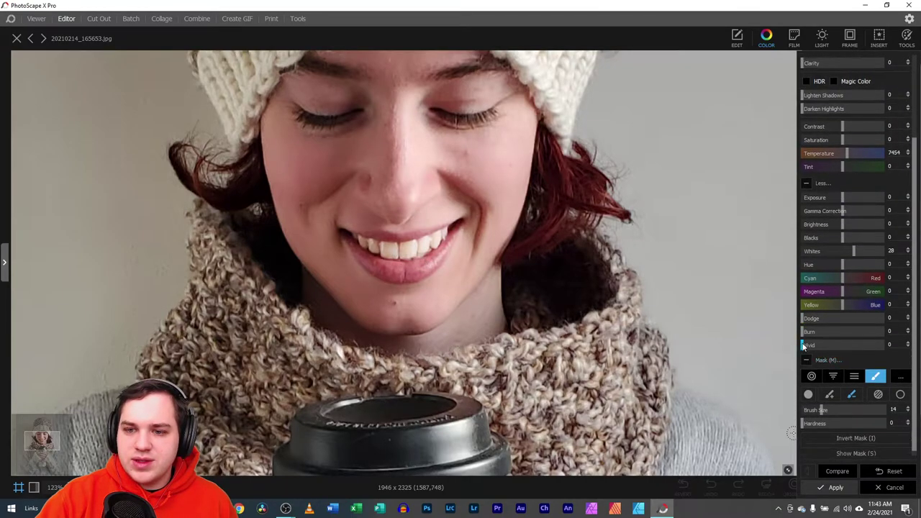
{"action": "left_click_drag", "start_coordinate": [817, 346], "coordinate": [806, 347]}
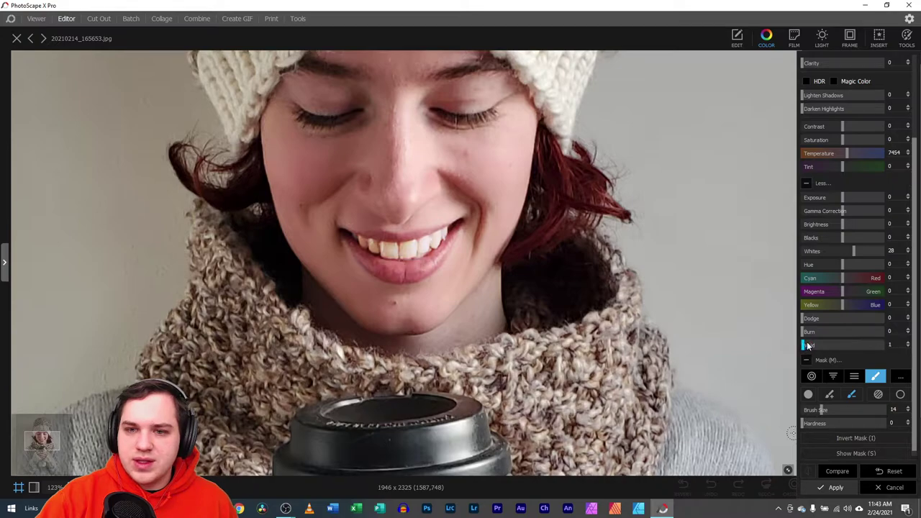
{"action": "scroll", "coordinate": [842, 318], "scroll_direction": "up", "scroll_amount": 4}
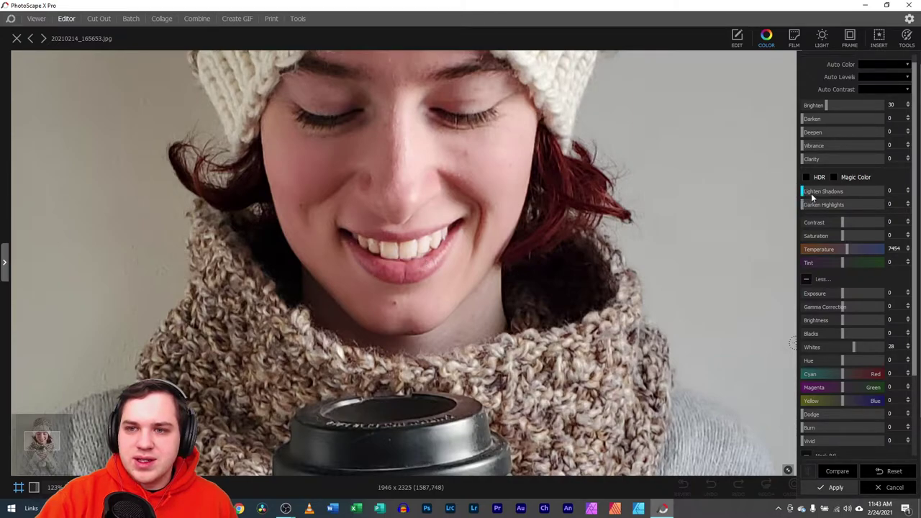
- Compare against the original, then apply Brighten 30, Temperature 7454 and Whites 28 to the teeth
{"action": "left_click", "coordinate": [846, 472]}
{"action": "left_click", "coordinate": [846, 472]}
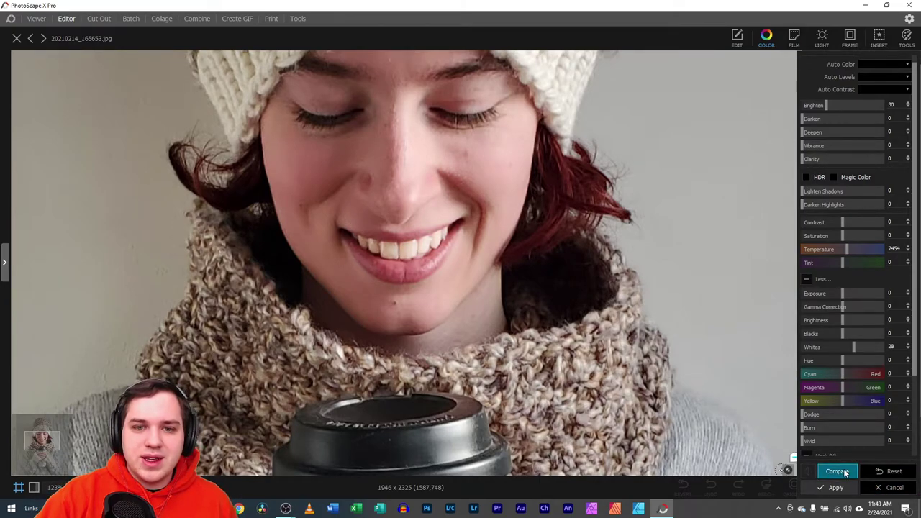
{"action": "left_click", "coordinate": [845, 472]}
{"action": "left_click", "coordinate": [845, 472]}
{"action": "left_click", "coordinate": [845, 472]}
{"action": "left_click", "coordinate": [845, 472]}
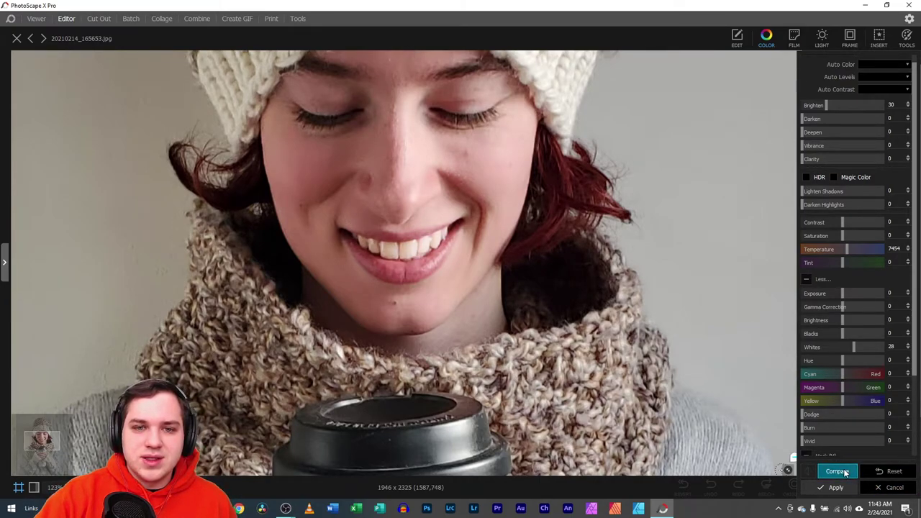
{"action": "scroll", "coordinate": [655, 461], "scroll_direction": "down", "scroll_amount": 5}
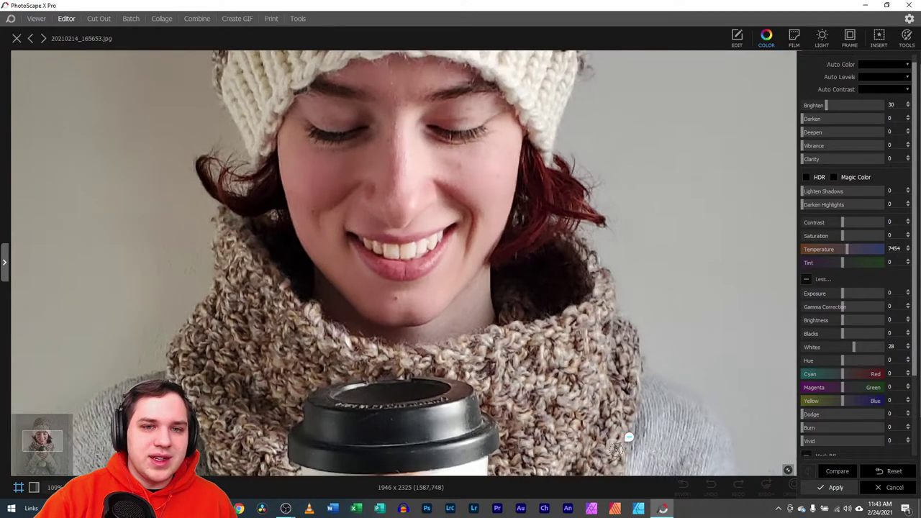
{"action": "scroll", "coordinate": [490, 287], "scroll_direction": "up", "scroll_amount": 1}
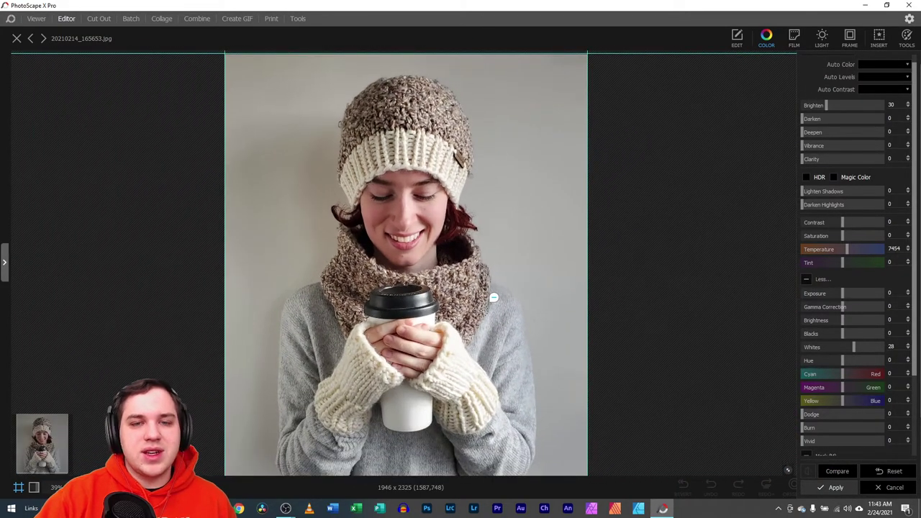
{"action": "scroll", "coordinate": [492, 297], "scroll_direction": "down", "scroll_amount": 2}
{"action": "scroll", "coordinate": [491, 292], "scroll_direction": "up", "scroll_amount": 2}
{"action": "scroll", "coordinate": [489, 287], "scroll_direction": "down", "scroll_amount": 1}
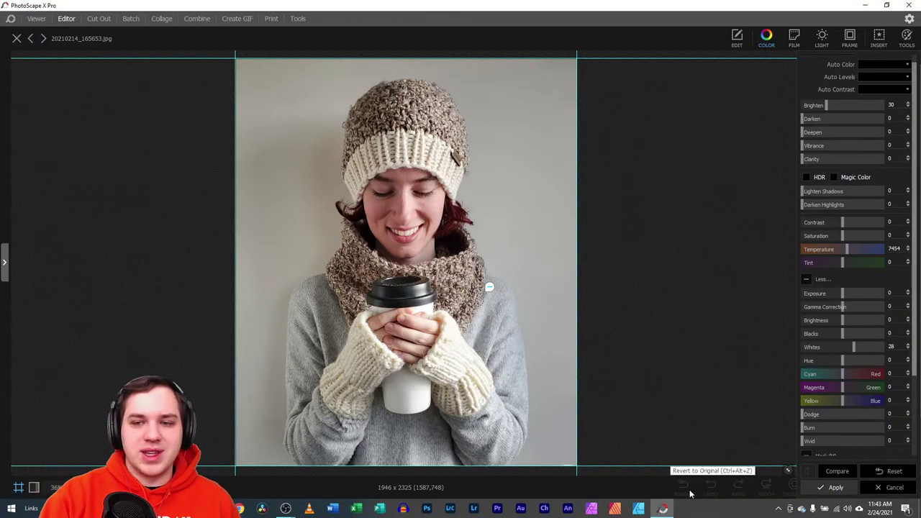
{"action": "left_click", "coordinate": [834, 489]}
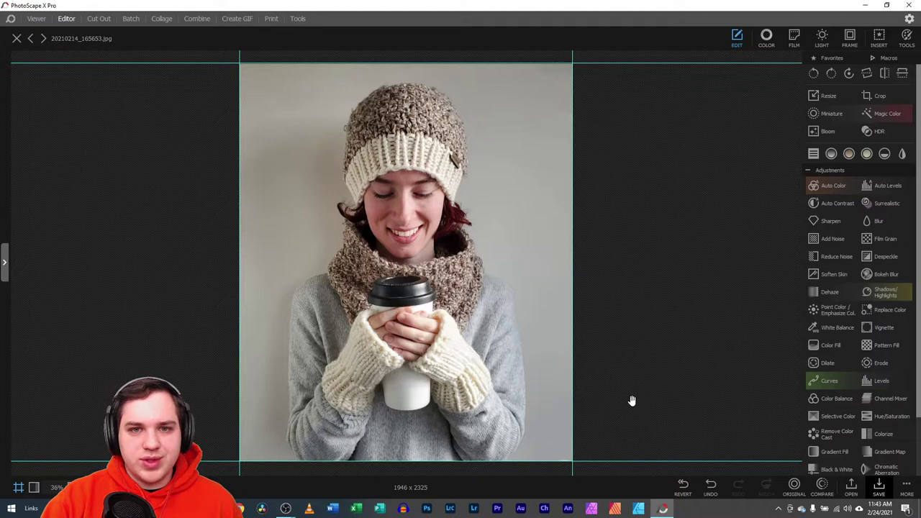
- Save As JPEG 20210214_165653 into the edit folder, declining to overwrite the original
{"action": "left_click", "coordinate": [879, 487]}
{"action": "left_click", "coordinate": [328, 209]}
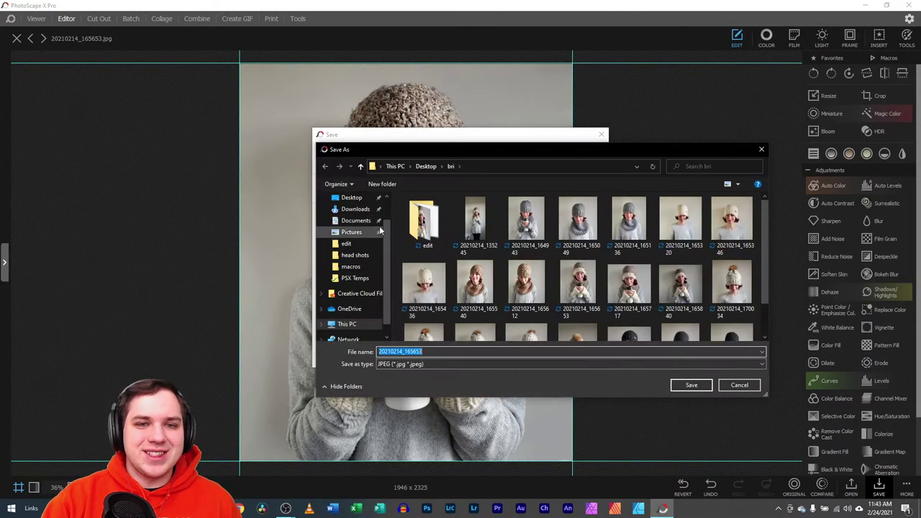
{"action": "left_click", "coordinate": [691, 385]}
{"action": "left_click", "coordinate": [523, 255]}
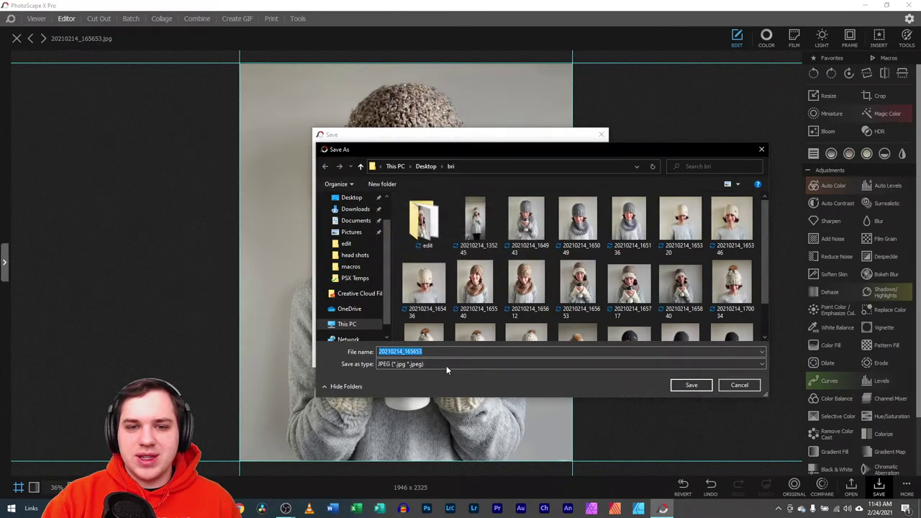
{"action": "left_click", "coordinate": [430, 351]}
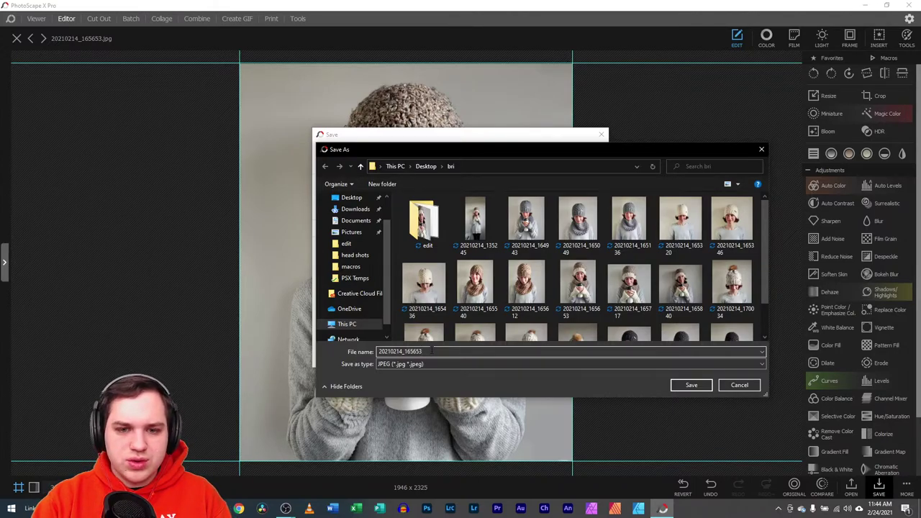
{"action": "scroll", "coordinate": [497, 331], "scroll_direction": "down", "scroll_amount": 1}
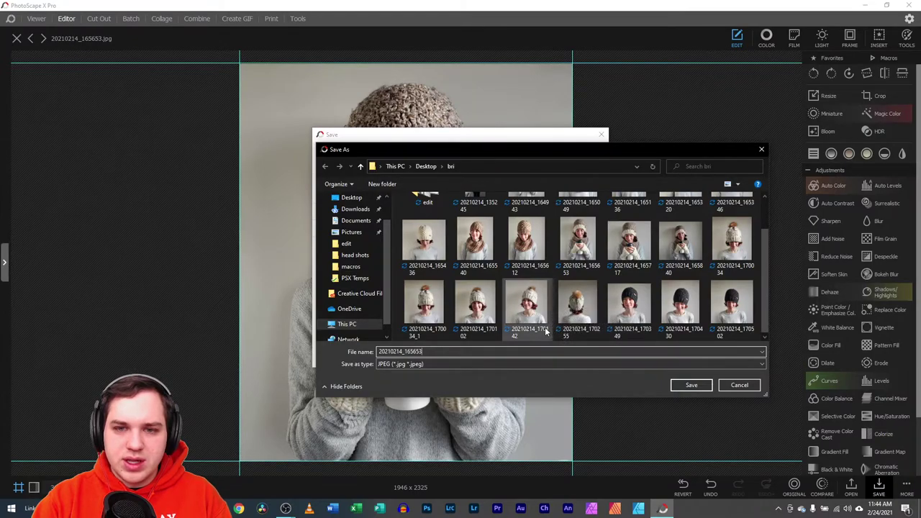
{"action": "left_click", "coordinate": [450, 167]}
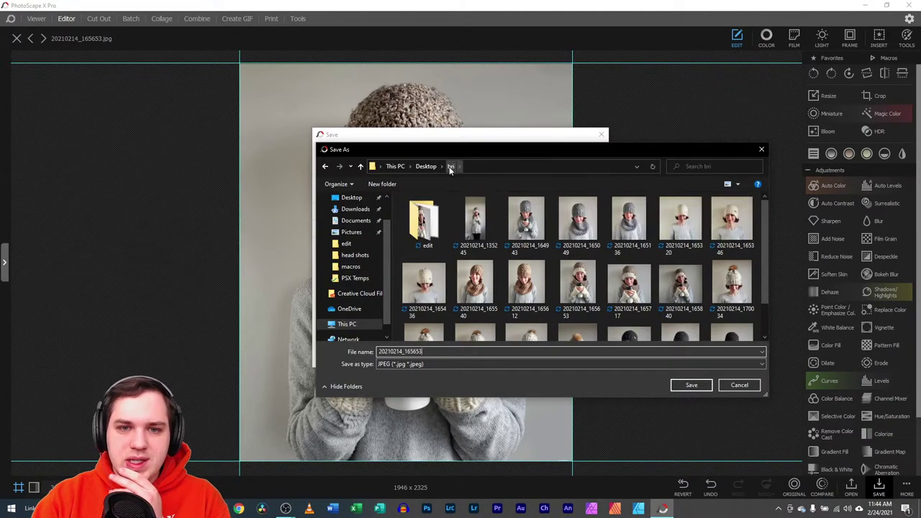
{"action": "double_click", "coordinate": [423, 221]}
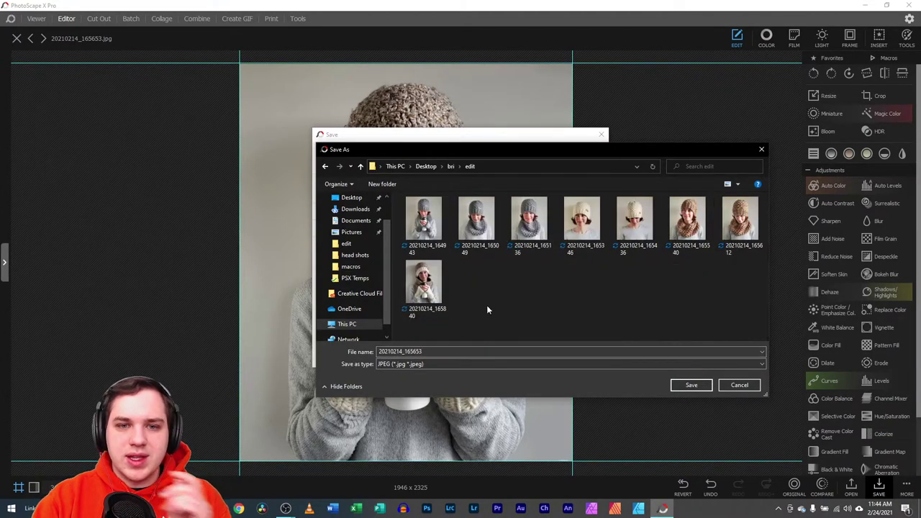
{"action": "left_click", "coordinate": [691, 385]}
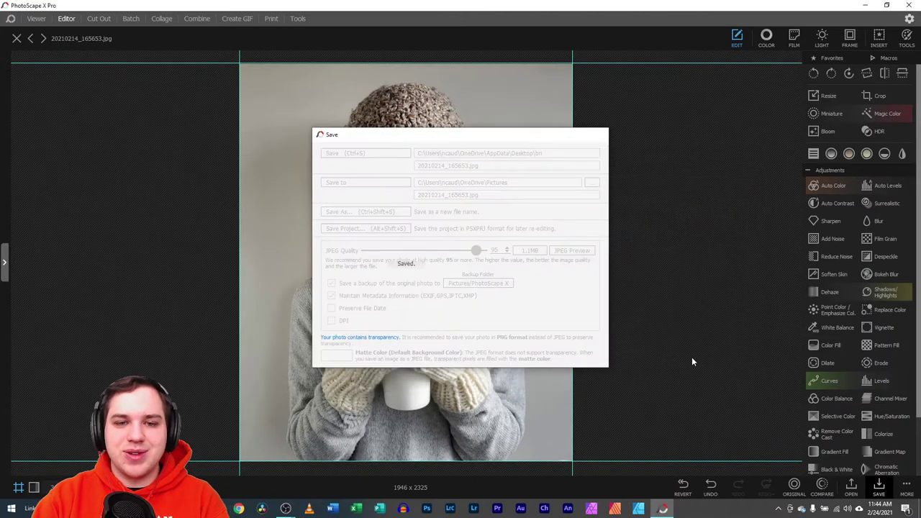
{"action": "left_click", "coordinate": [908, 490]}
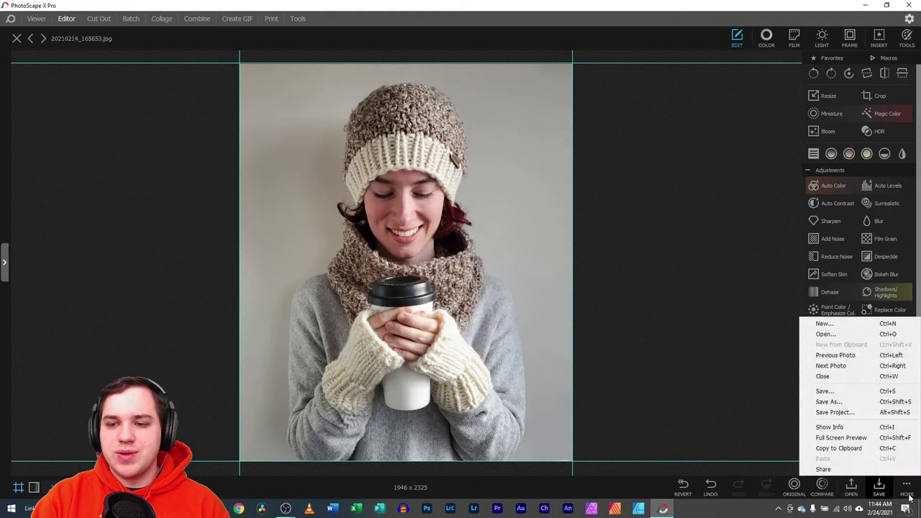
- Save the edited portrait as project 20210214_165653.psxprj in the edit folder
{"action": "left_click", "coordinate": [833, 412]}
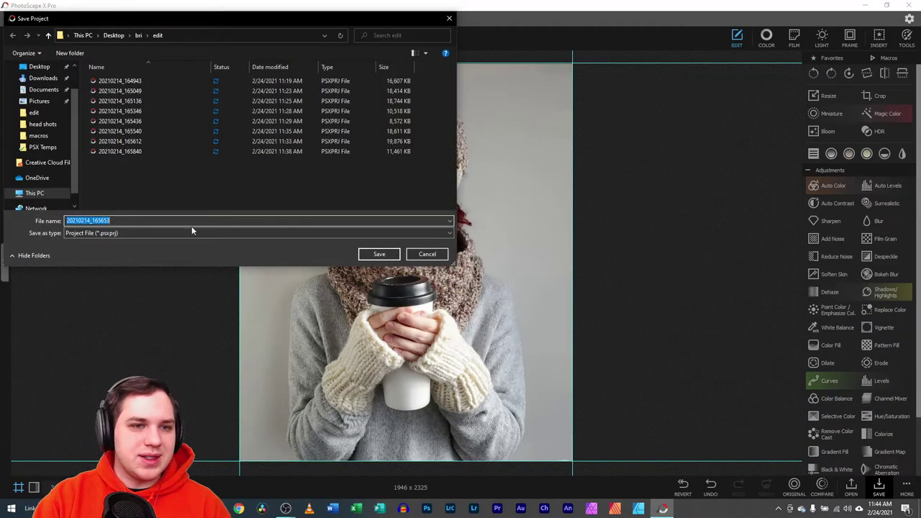
{"action": "left_click", "coordinate": [379, 254]}
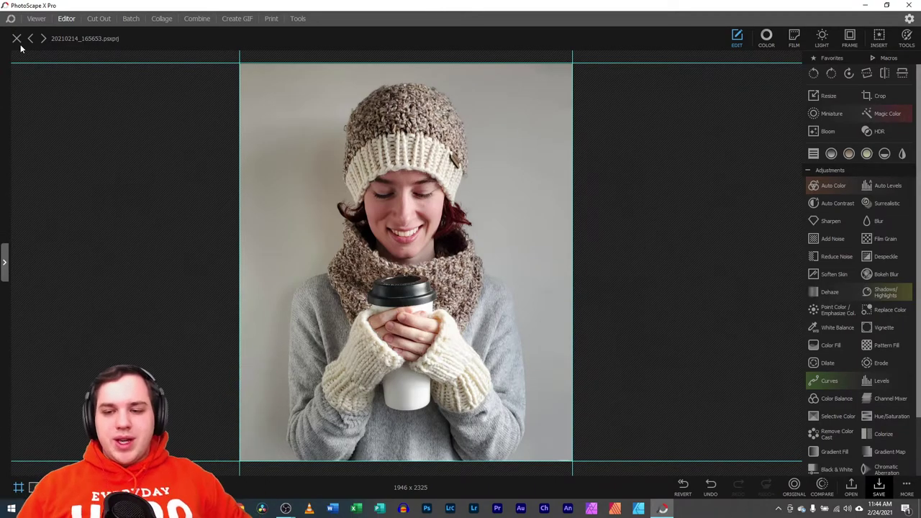
- In the Viewer, browse forward through the hat photos to the dark-hat portrait
{"action": "left_click", "coordinate": [34, 20]}
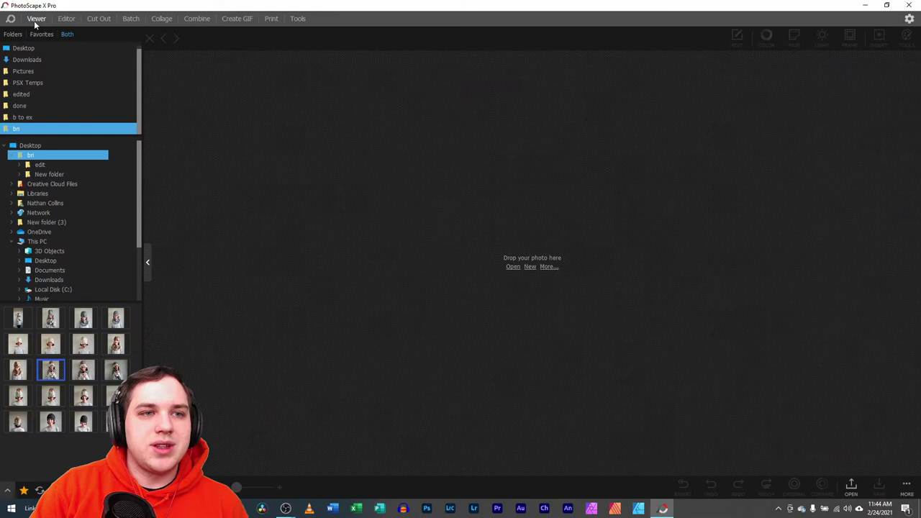
{"action": "left_click", "coordinate": [6, 231]}
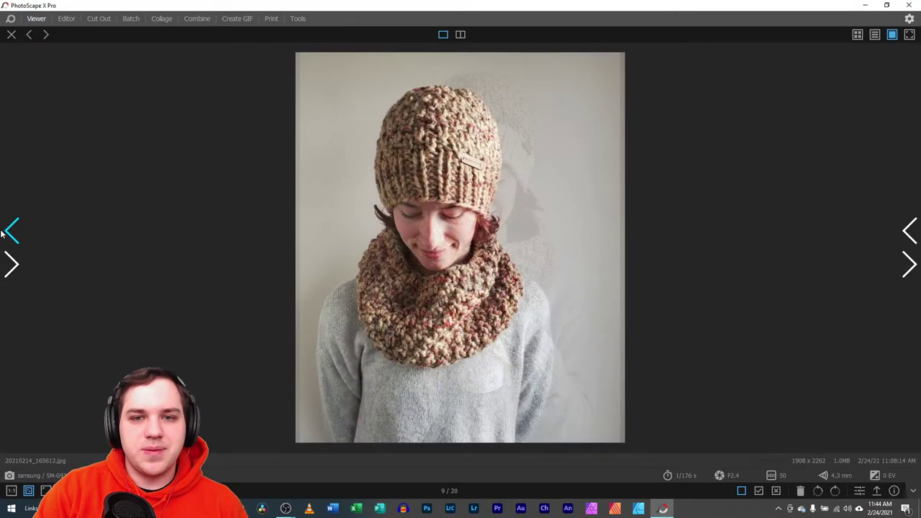
{"action": "left_click", "coordinate": [909, 265]}
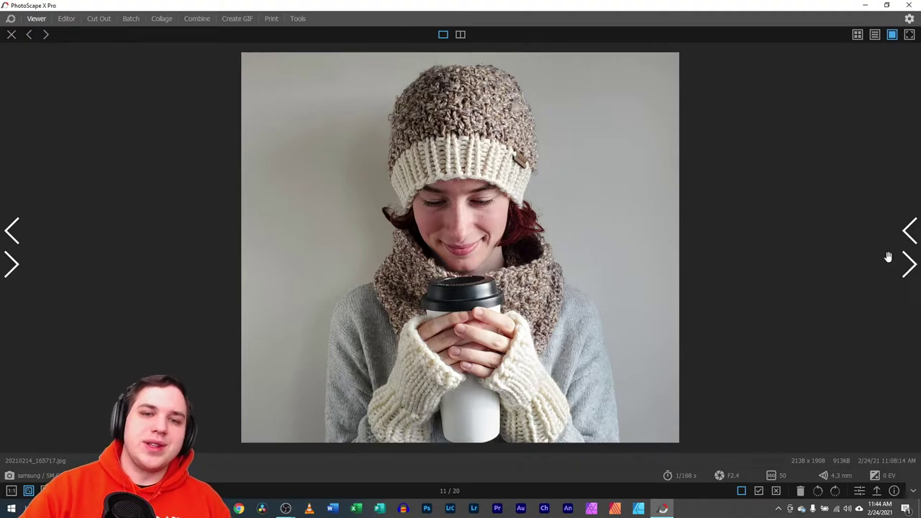
{"action": "left_click", "coordinate": [12, 231]}
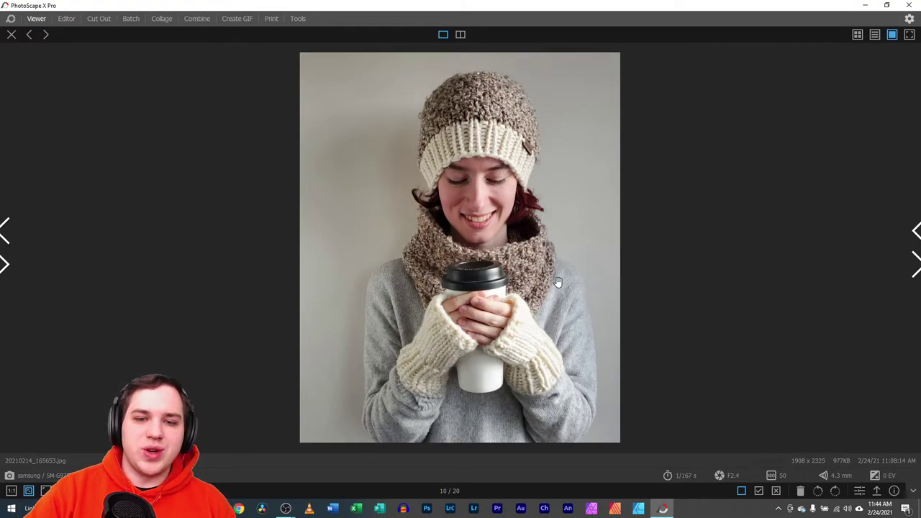
{"action": "left_click", "coordinate": [911, 265]}
{"action": "left_click", "coordinate": [911, 264]}
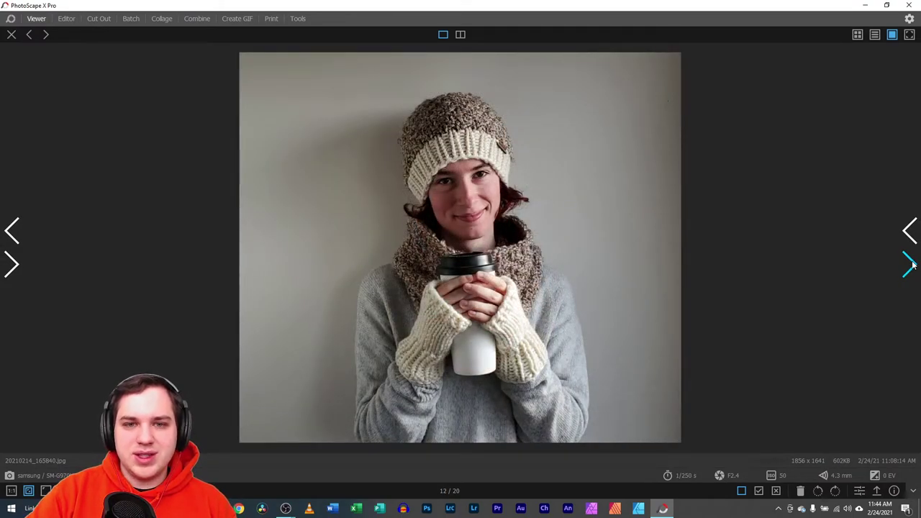
{"action": "left_click", "coordinate": [911, 264]}
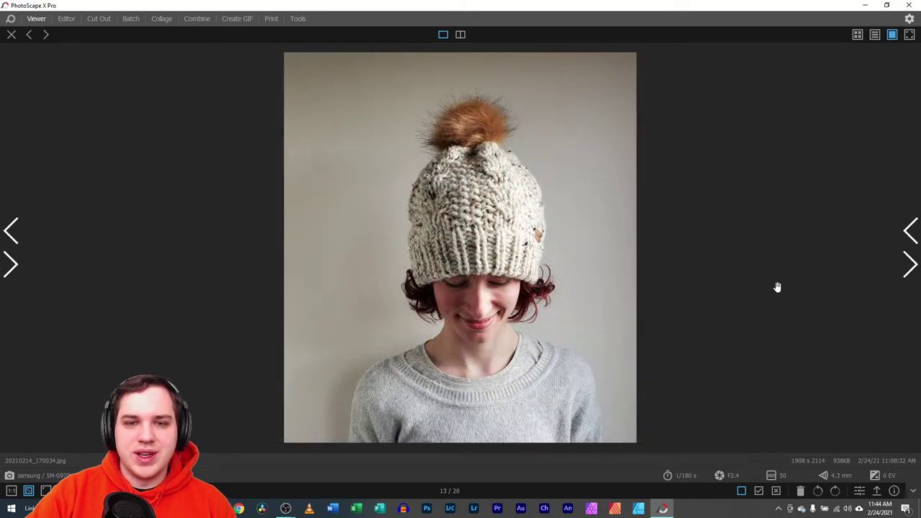
{"action": "left_click", "coordinate": [911, 266]}
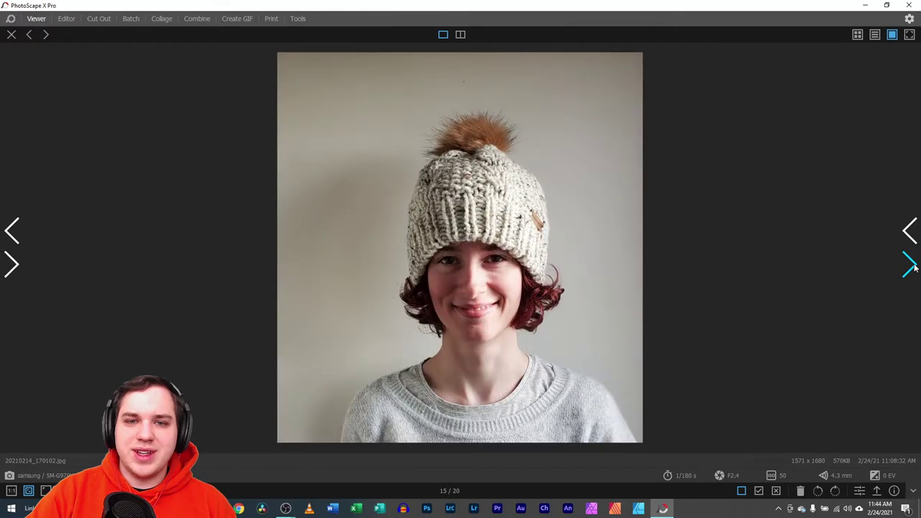
{"action": "left_click", "coordinate": [911, 266]}
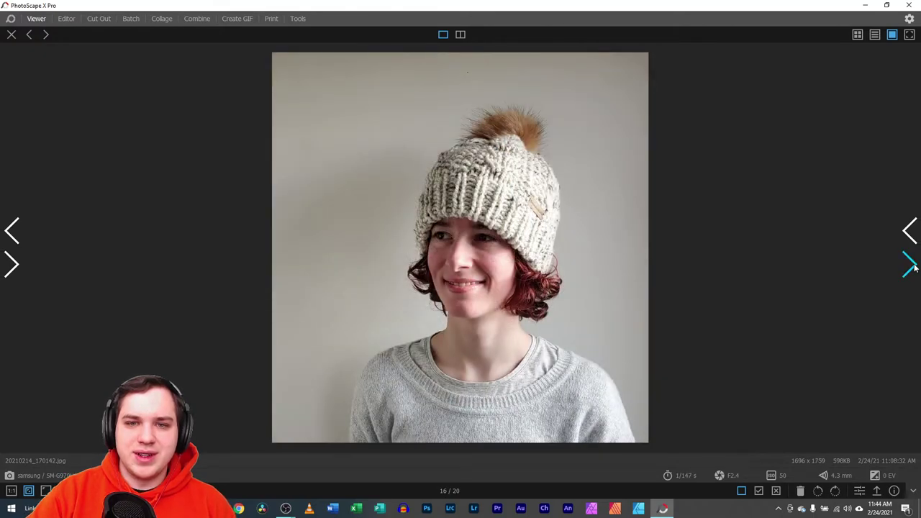
{"action": "left_click", "coordinate": [911, 266]}
{"action": "left_click", "coordinate": [911, 266]}
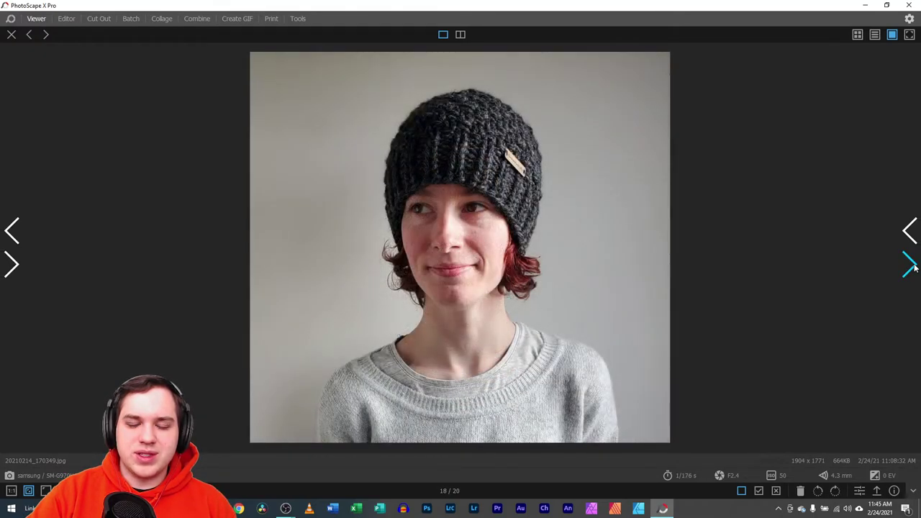
- Step back through the photos to the looking-down pom-pom portrait, photo 13/20
{"action": "left_click", "coordinate": [9, 231]}
{"action": "left_click", "coordinate": [9, 232]}
{"action": "left_click", "coordinate": [9, 231]}
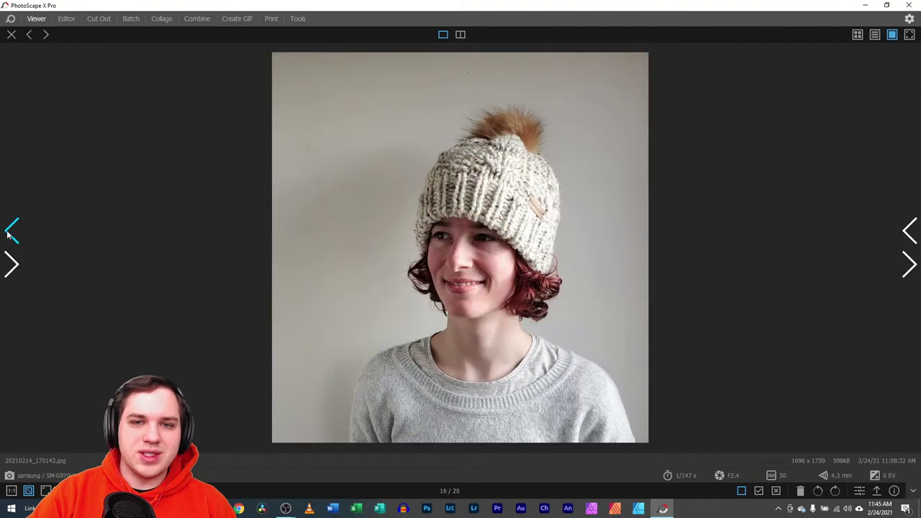
{"action": "left_click", "coordinate": [9, 232]}
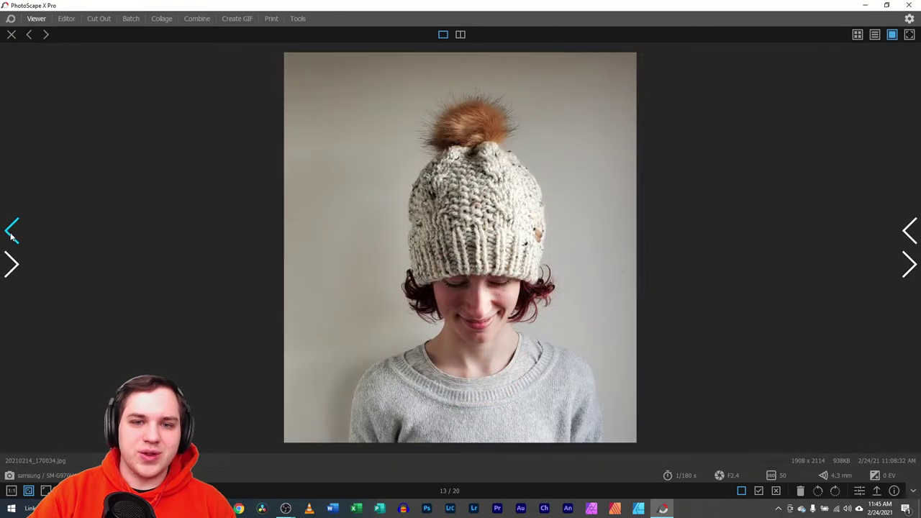
{"action": "left_click", "coordinate": [9, 231]}
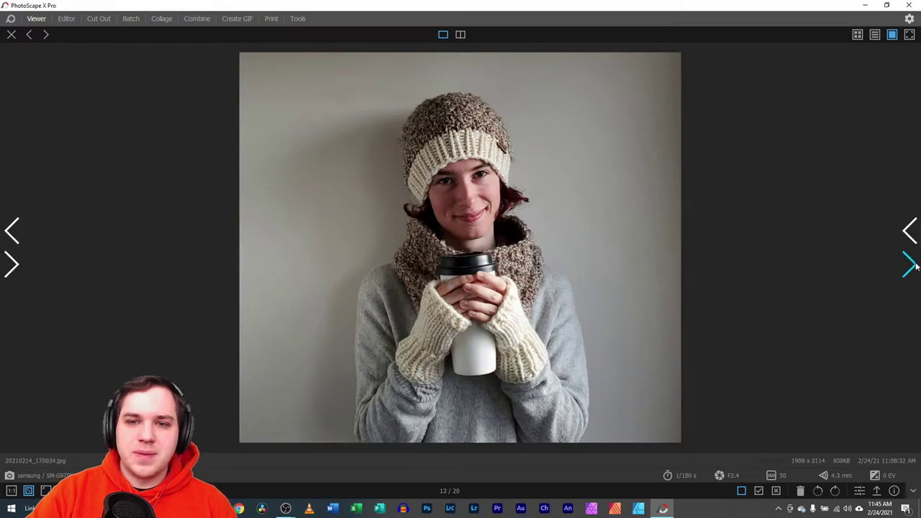
{"action": "left_click", "coordinate": [911, 267]}
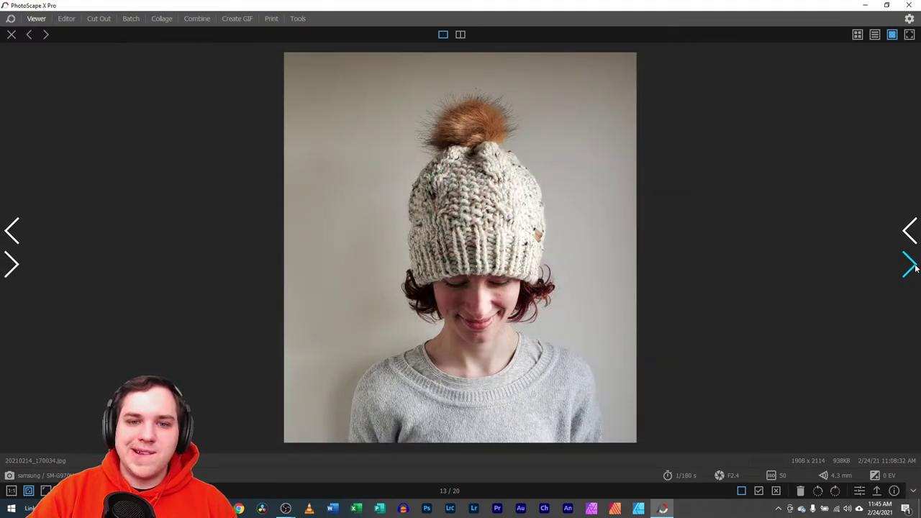
- Open 20210214_170034.jpg in the Editor and crop it from 1908 x 2114 to 1658 x 1982
{"action": "left_click", "coordinate": [859, 491]}
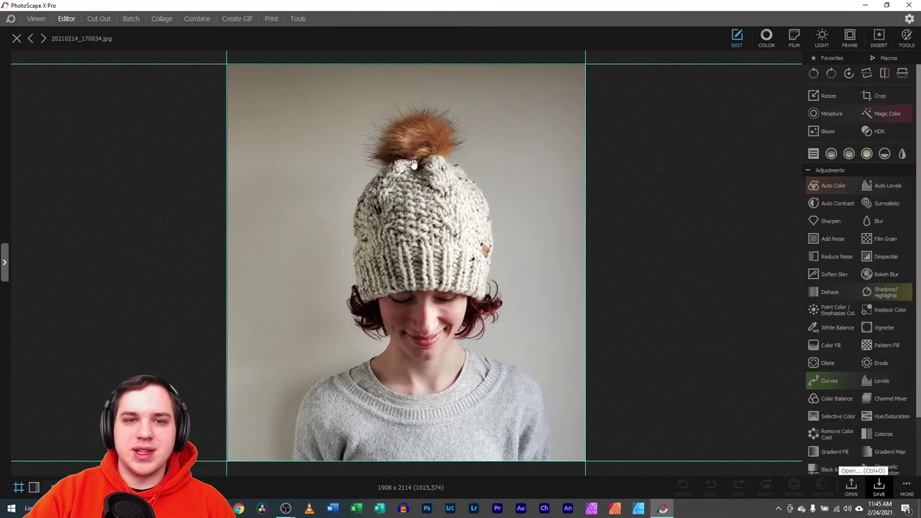
{"action": "left_click", "coordinate": [879, 96]}
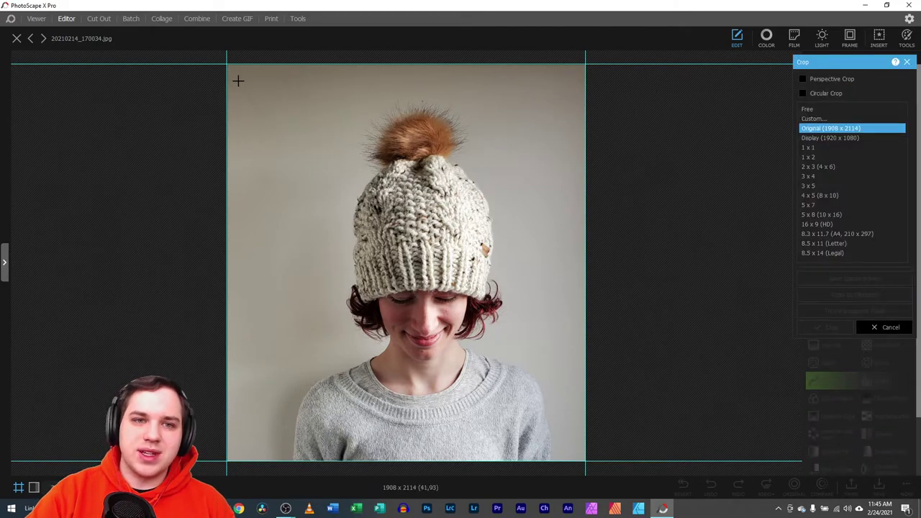
{"action": "left_click_drag", "start_coordinate": [262, 79], "coordinate": [581, 460]}
{"action": "left_click_drag", "start_coordinate": [496, 402], "coordinate": [480, 379]}
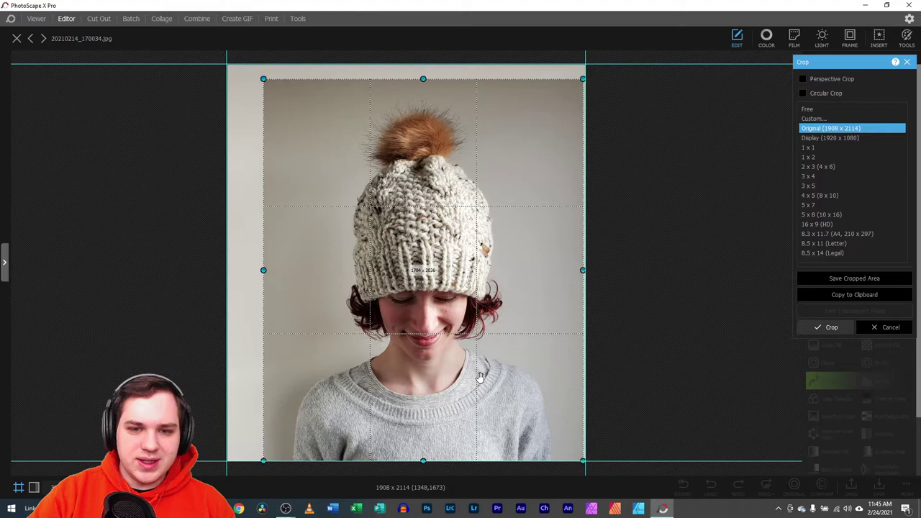
{"action": "left_click_drag", "start_coordinate": [263, 80], "coordinate": [268, 85]}
{"action": "left_click_drag", "start_coordinate": [355, 154], "coordinate": [354, 150]}
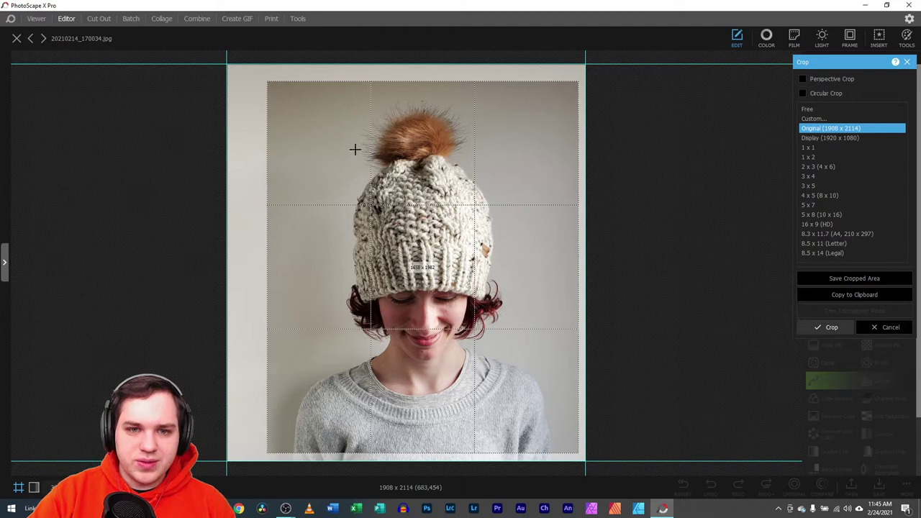
{"action": "key", "text": "Return"}
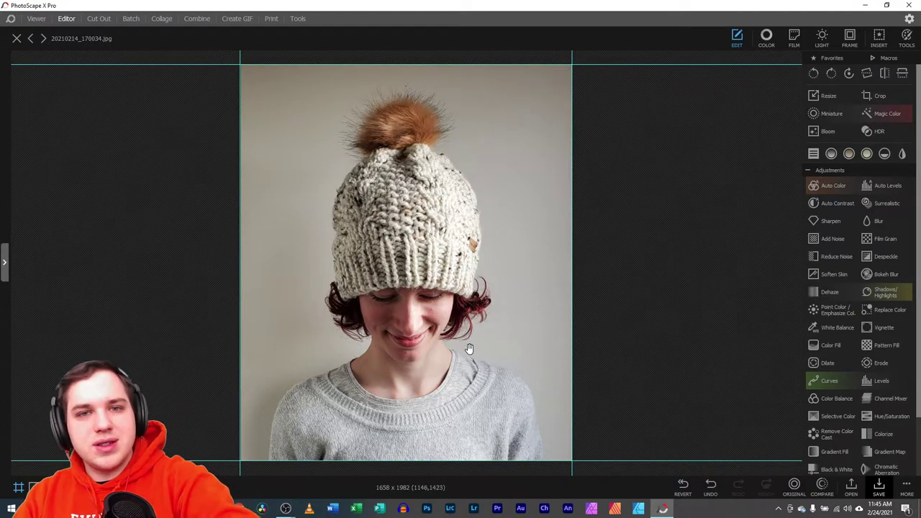
{"action": "scroll", "coordinate": [334, 331], "scroll_direction": "up", "scroll_amount": 3}
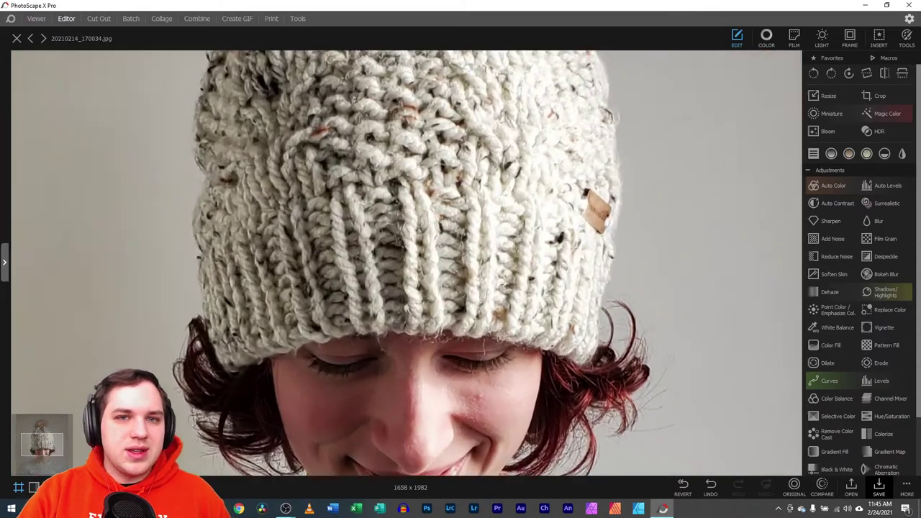
{"action": "scroll", "coordinate": [334, 331], "scroll_direction": "up", "scroll_amount": 5}
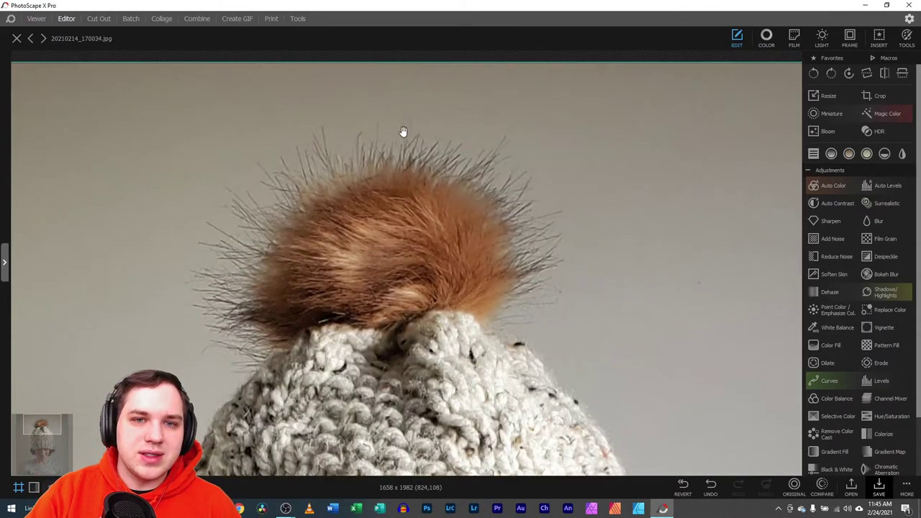
- Select the Spot Healing Brush at size 26 and fit the cropped portrait to the window
{"action": "left_click", "coordinate": [906, 37]}
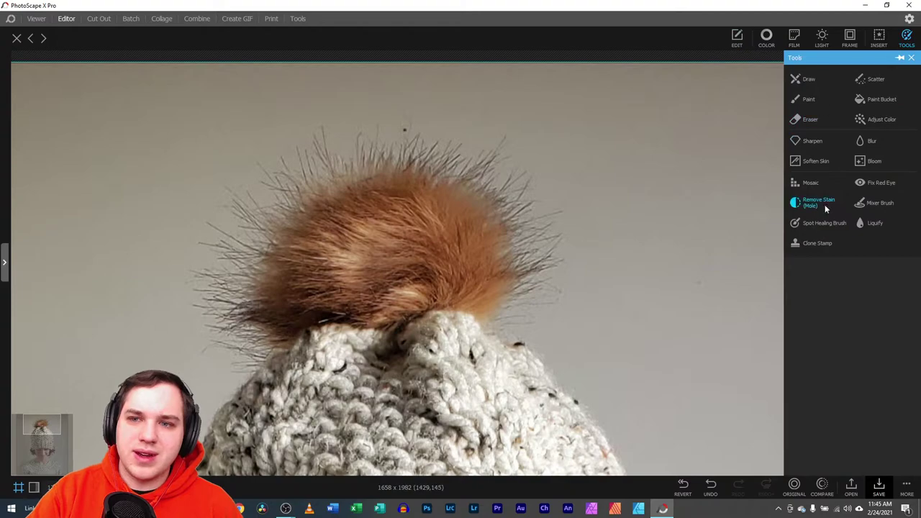
{"action": "left_click", "coordinate": [820, 223]}
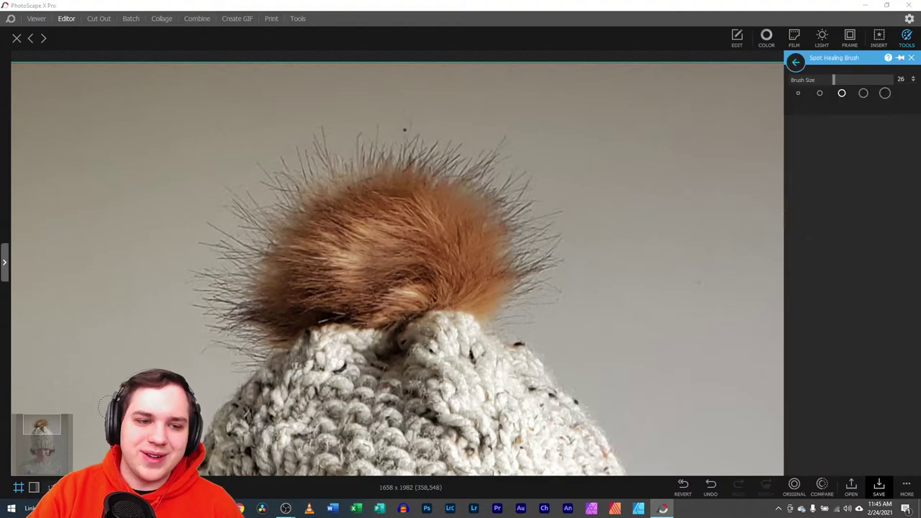
{"action": "scroll", "coordinate": [381, 228], "scroll_direction": "up", "scroll_amount": 3}
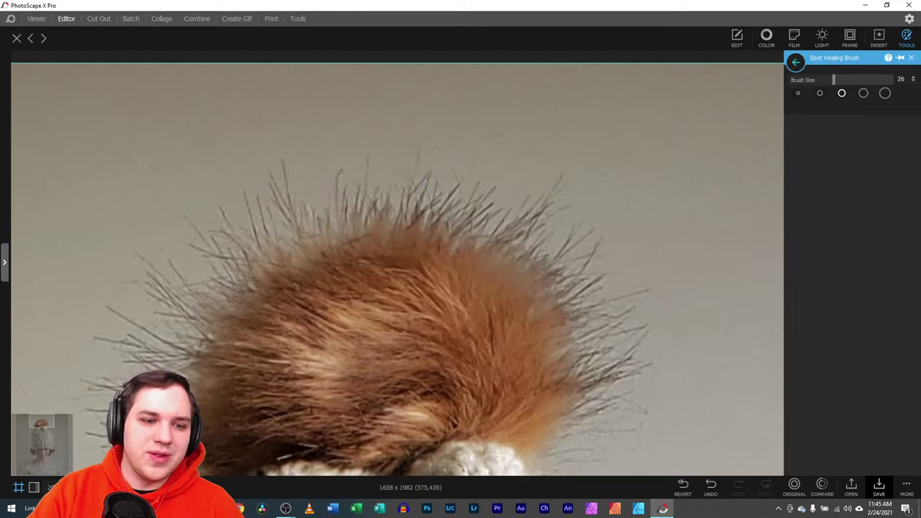
{"action": "key", "text": "ctrl+0"}
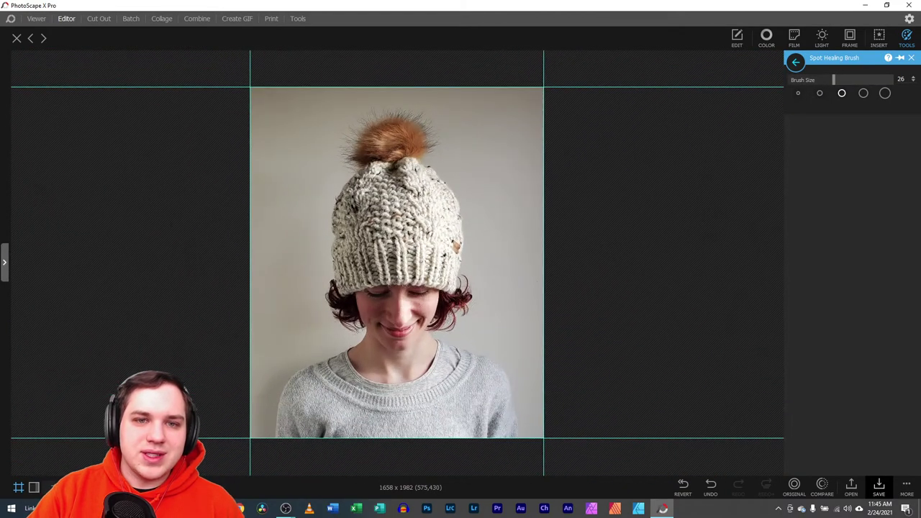
- Save the cropped portrait as JPEG 20210214_170034 in the edit folder
{"action": "left_click", "coordinate": [878, 487]}
{"action": "left_click", "coordinate": [353, 227]}
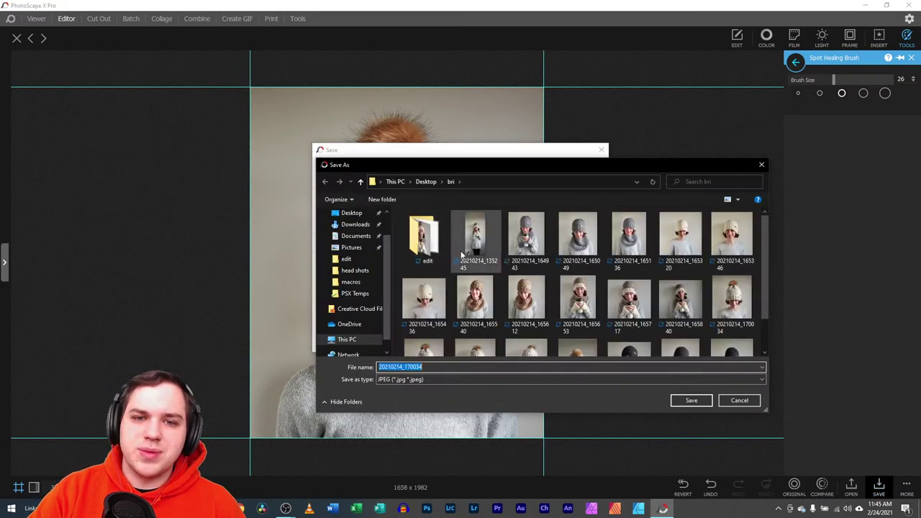
{"action": "double_click", "coordinate": [423, 237]}
{"action": "left_click", "coordinate": [687, 404]}
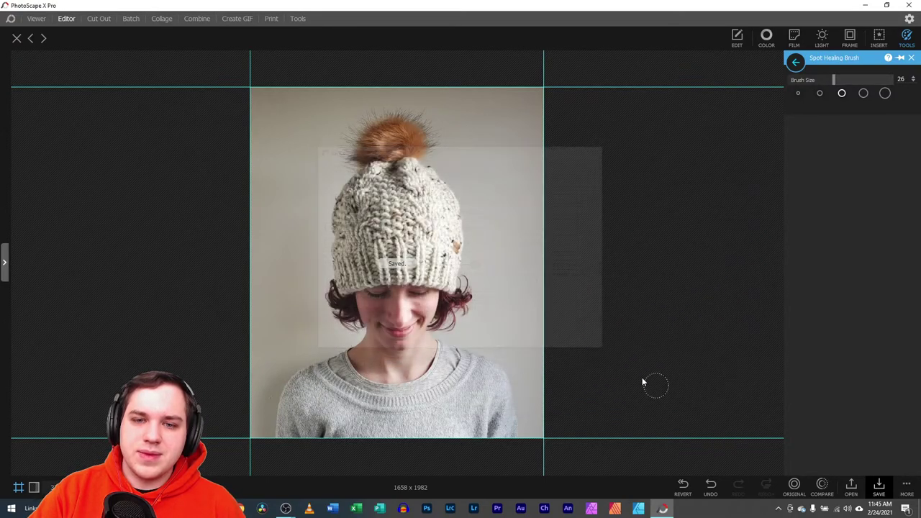
- Also save the edit as a PSXPRJ project in the edit folder
{"action": "left_click", "coordinate": [907, 487]}
{"action": "left_click", "coordinate": [821, 413]}
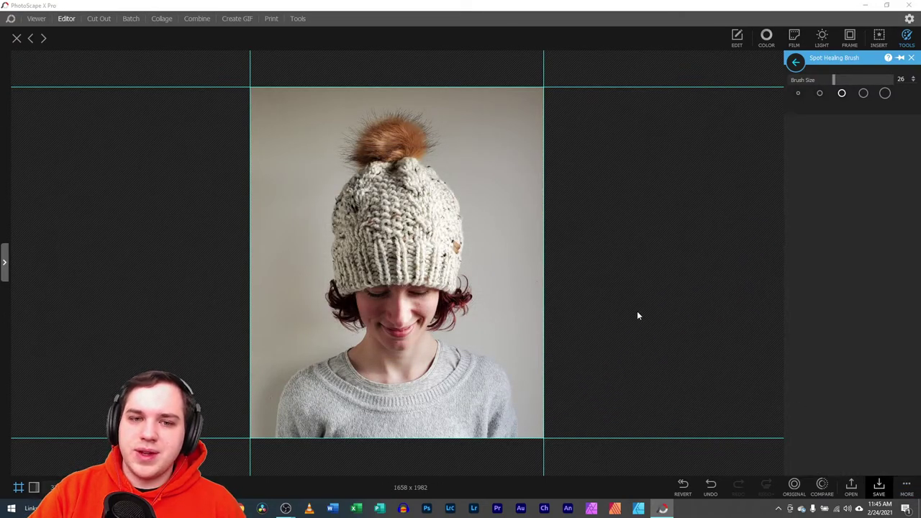
{"action": "left_click", "coordinate": [376, 257]}
{"action": "left_click", "coordinate": [456, 247]}
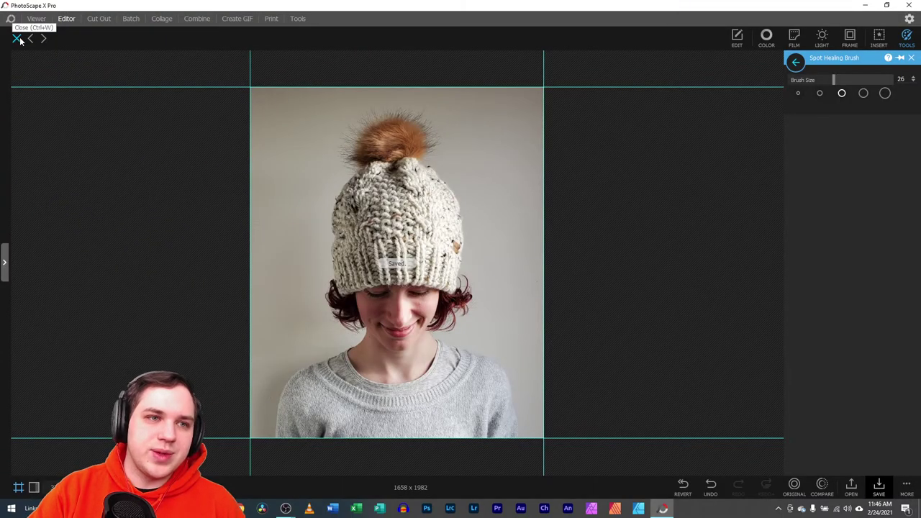
- Close the finished photo and advance in the Viewer to 20210214_170034_1.jpg
{"action": "left_click", "coordinate": [18, 39]}
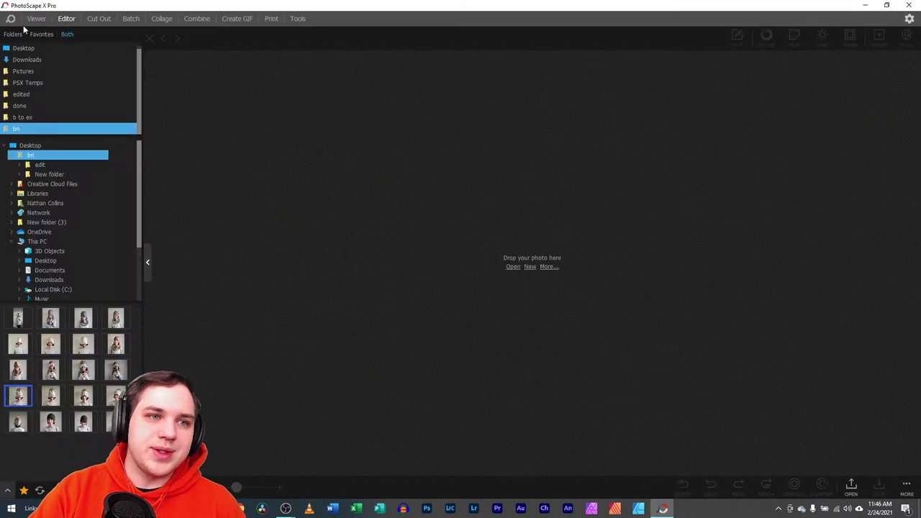
{"action": "left_click", "coordinate": [36, 18]}
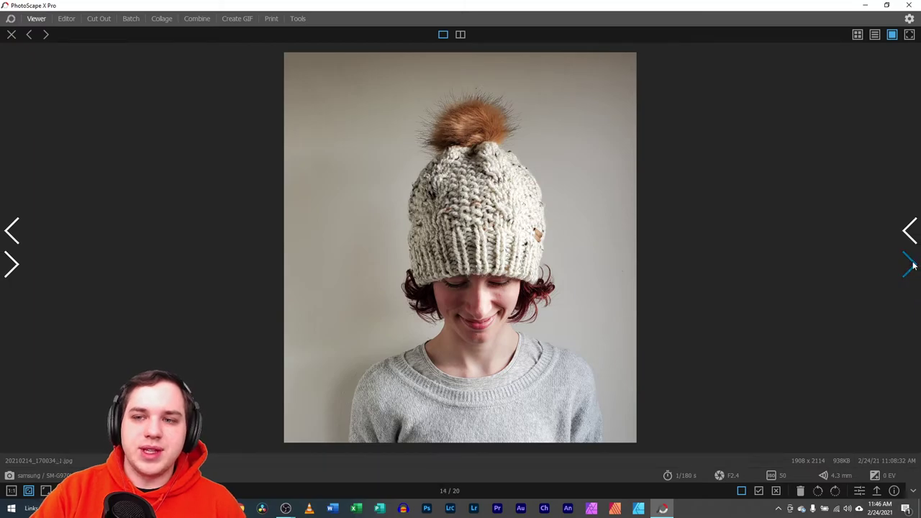
{"action": "left_click", "coordinate": [909, 264]}
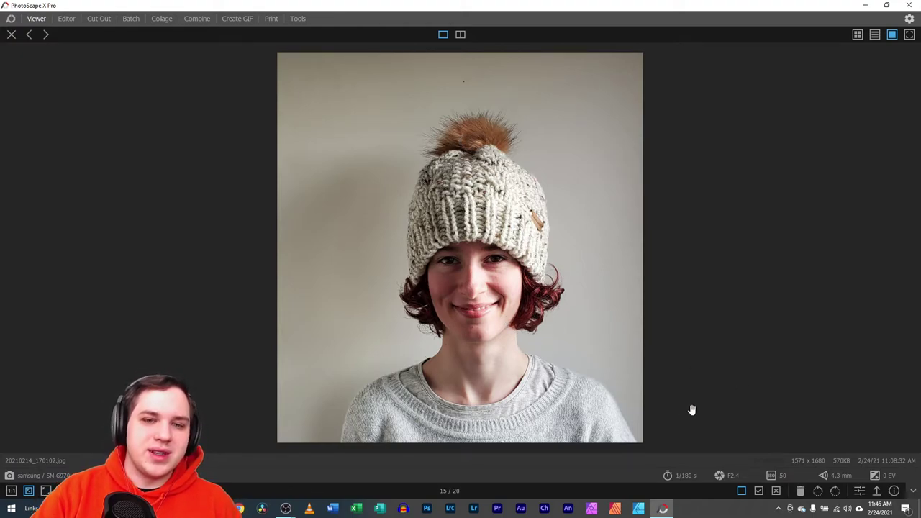
- Open 20210214_170102.jpg in the Editor and crop it from 1571 x 1680 to 1305 x 1559
{"action": "left_click", "coordinate": [859, 491]}
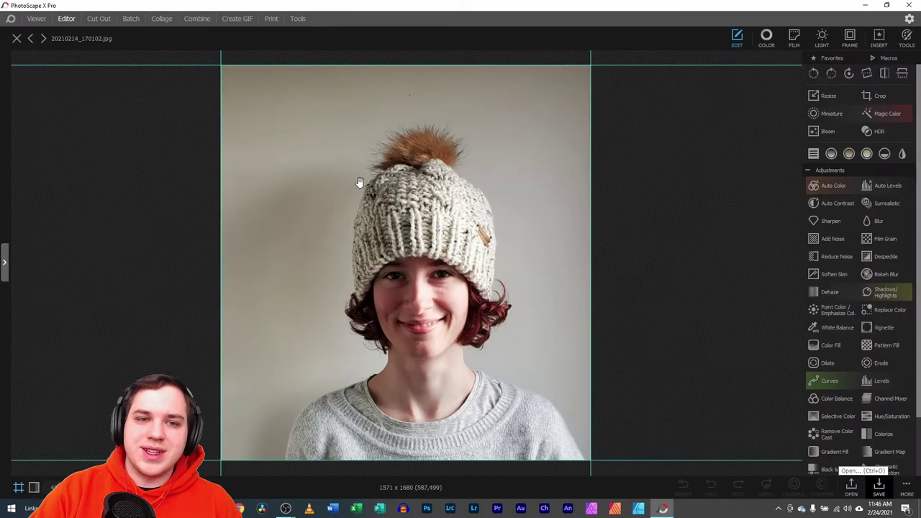
{"action": "left_click", "coordinate": [881, 93]}
{"action": "left_click_drag", "start_coordinate": [275, 94], "coordinate": [586, 459]}
{"action": "left_click_drag", "start_coordinate": [437, 358], "coordinate": [424, 344]}
{"action": "key", "text": "Return"}
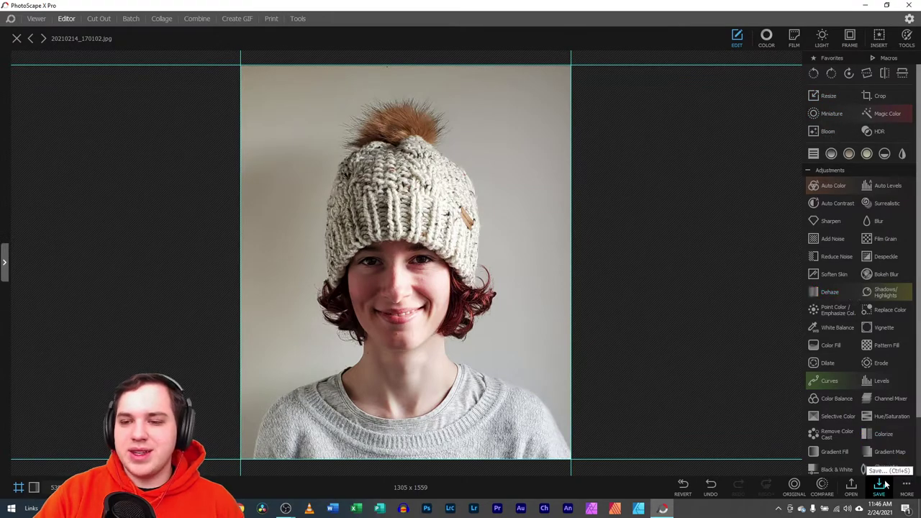
{"action": "left_click", "coordinate": [768, 40]}
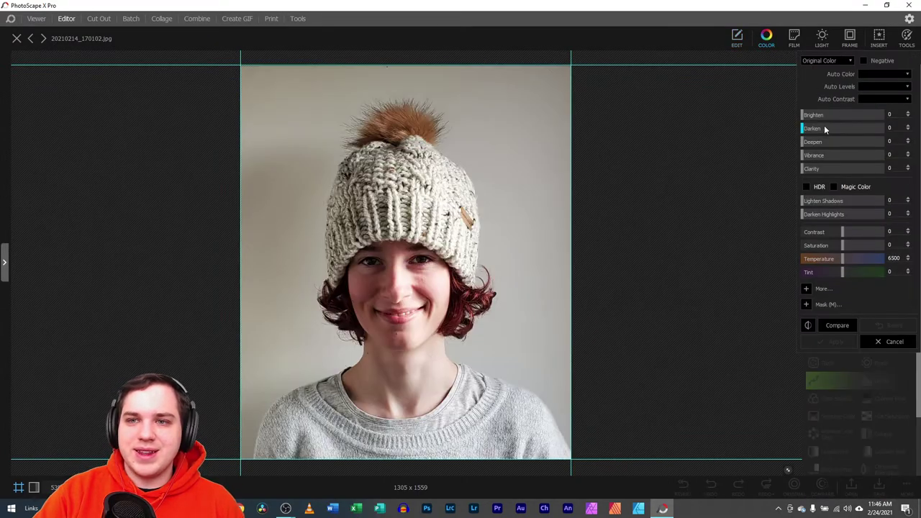
- Set Brighten 31 and Deepen 5, leaving HDR and Magic Color off and temperature at 6500
{"action": "left_click", "coordinate": [812, 119]}
{"action": "left_click_drag", "start_coordinate": [811, 118], "coordinate": [827, 153]}
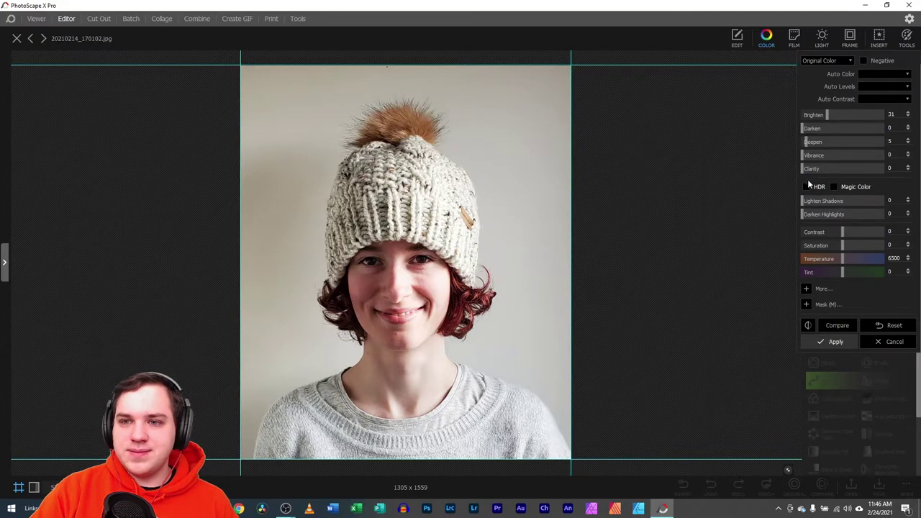
{"action": "left_click", "coordinate": [807, 187]}
{"action": "left_click", "coordinate": [806, 187]}
{"action": "left_click", "coordinate": [833, 187]}
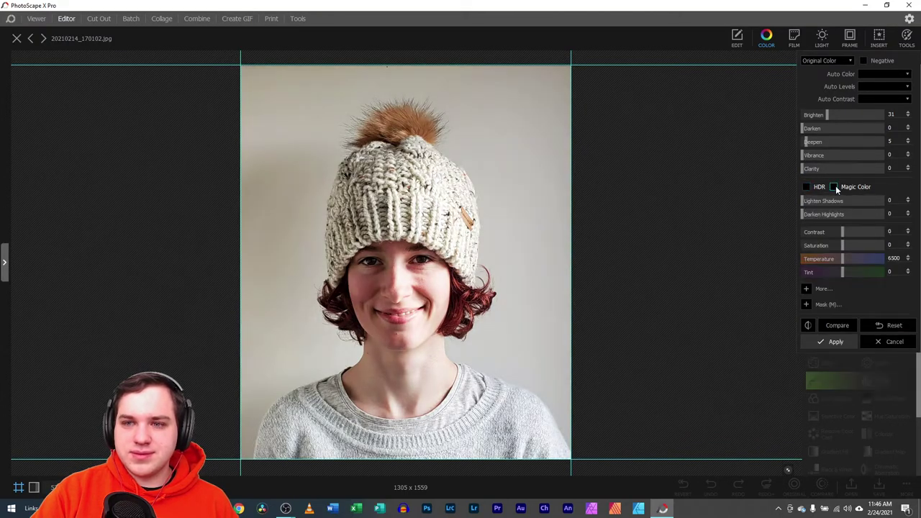
{"action": "left_click", "coordinate": [834, 187]}
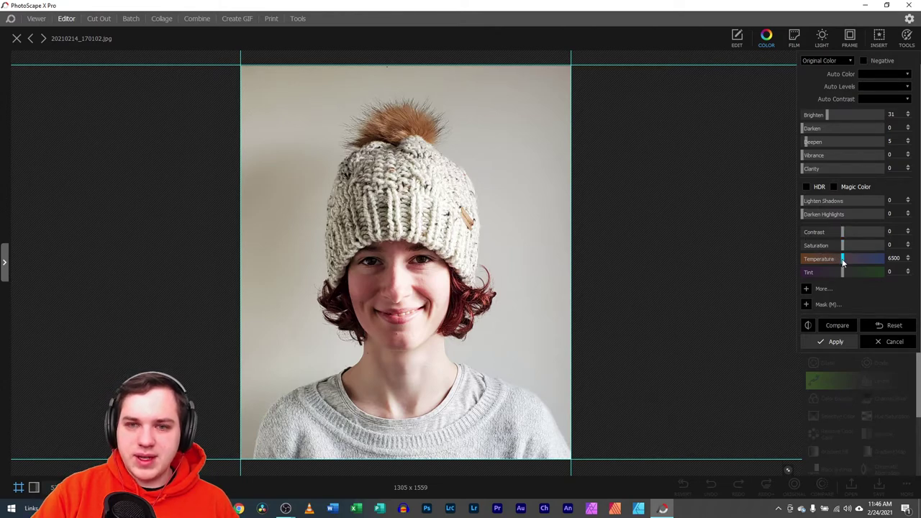
{"action": "left_click_drag", "start_coordinate": [840, 263], "coordinate": [843, 264]}
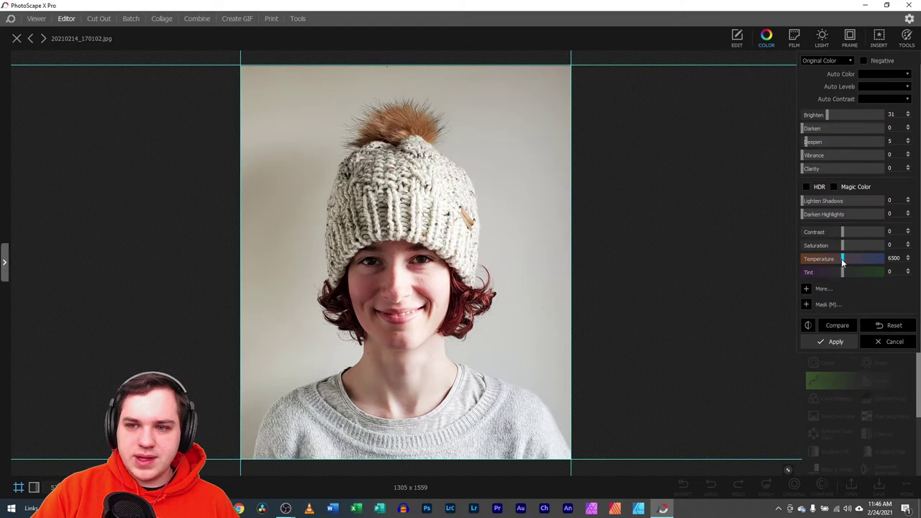
- Apply the colour changes and save the photo as JPEG 20210214_170102 in the edit folder
{"action": "left_click", "coordinate": [827, 341]}
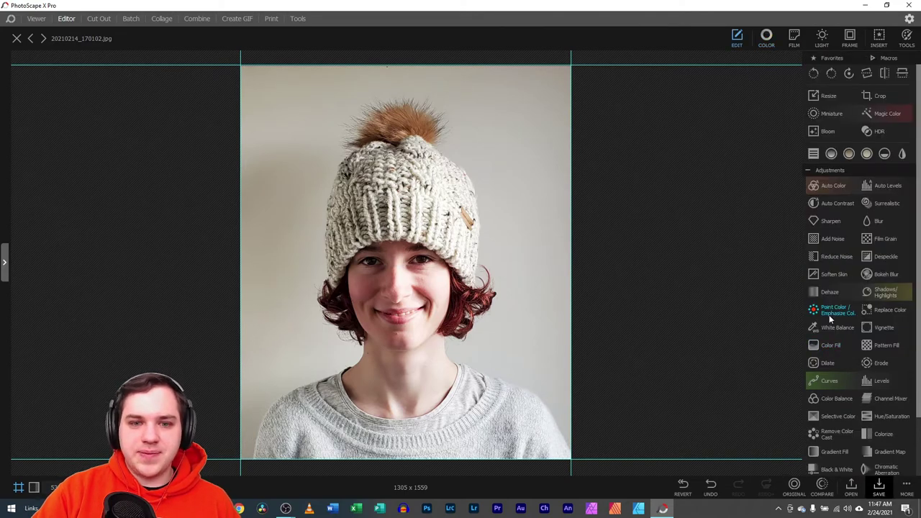
{"action": "left_click", "coordinate": [878, 487]}
{"action": "left_click", "coordinate": [345, 226]}
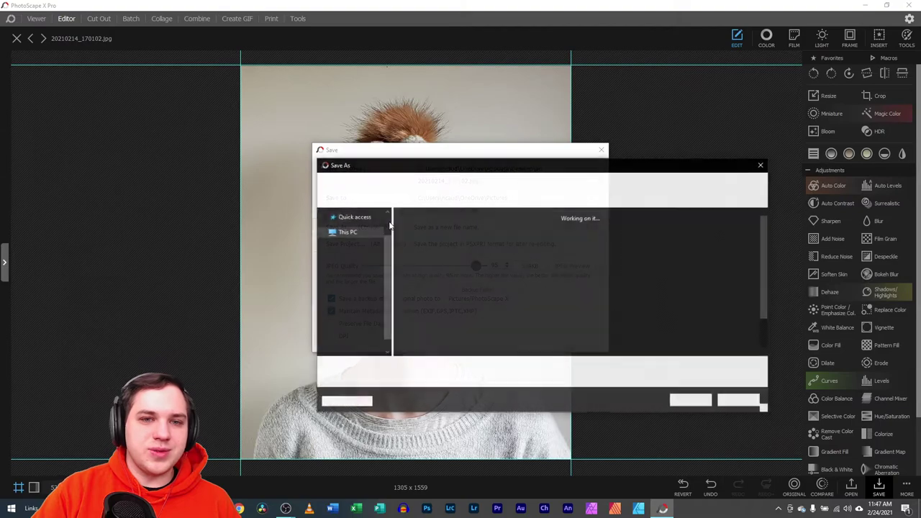
{"action": "double_click", "coordinate": [425, 236]}
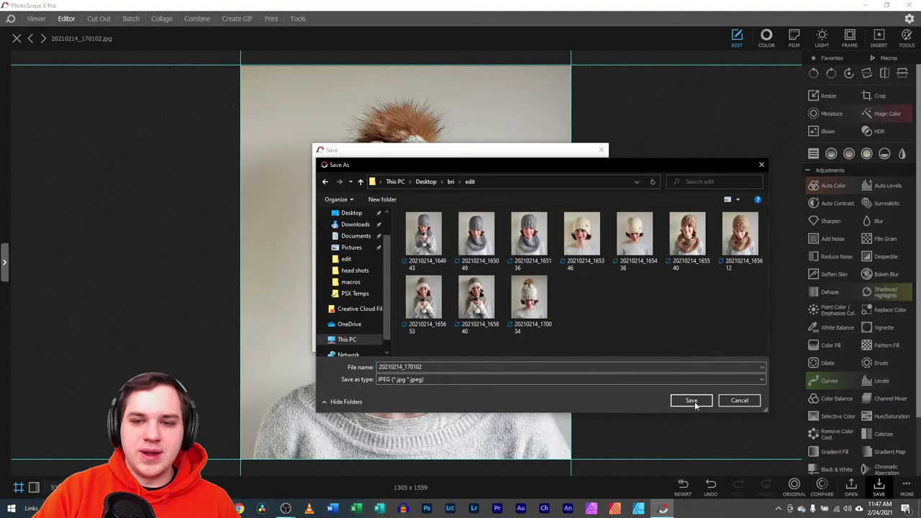
{"action": "left_click", "coordinate": [691, 400]}
- Save the PSXPRJ project 20210214_170102 to the edit folder and close the photo
{"action": "left_click", "coordinate": [908, 493]}
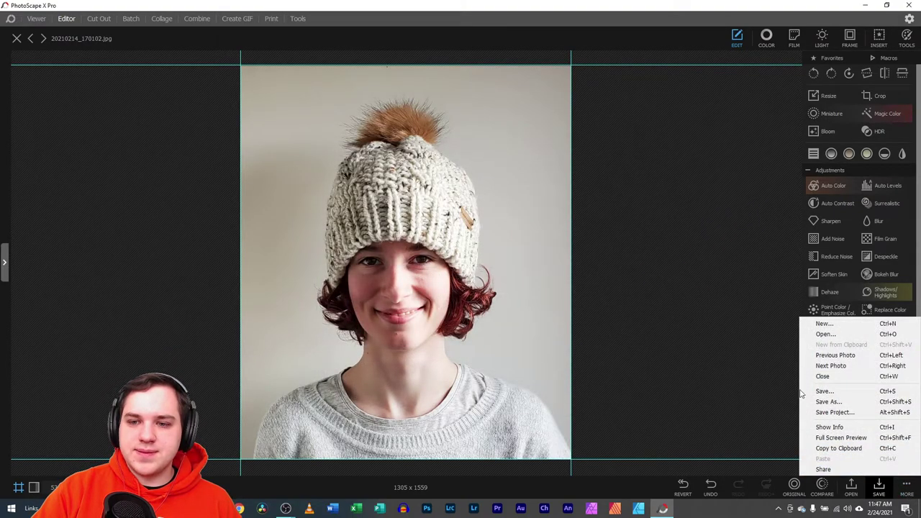
{"action": "left_click", "coordinate": [834, 410]}
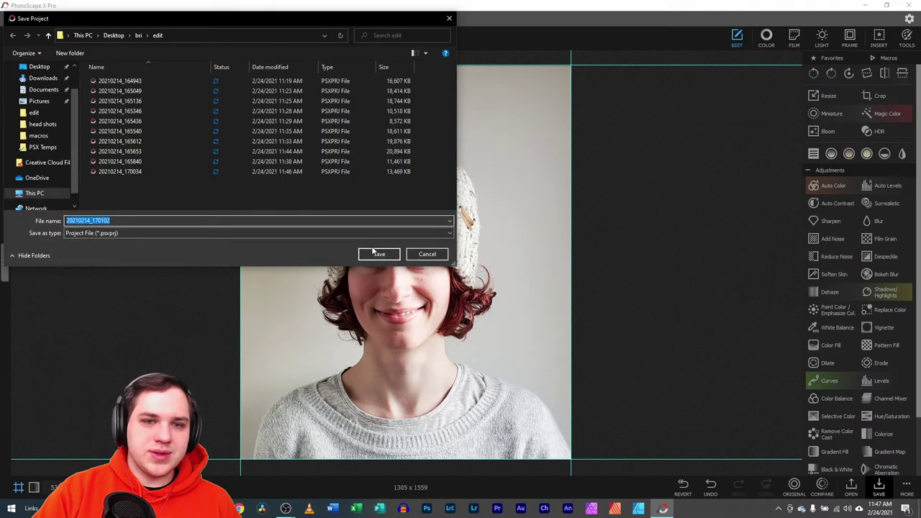
{"action": "left_click", "coordinate": [377, 254]}
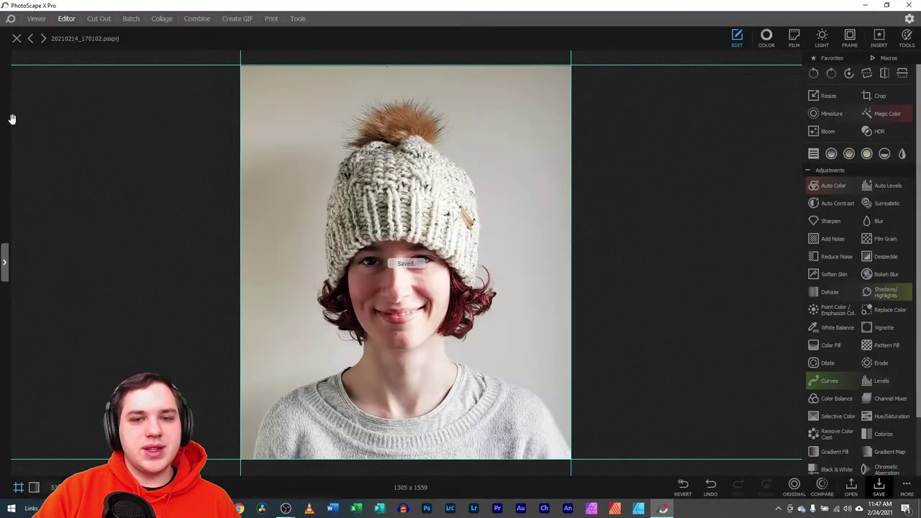
{"action": "left_click", "coordinate": [17, 38]}
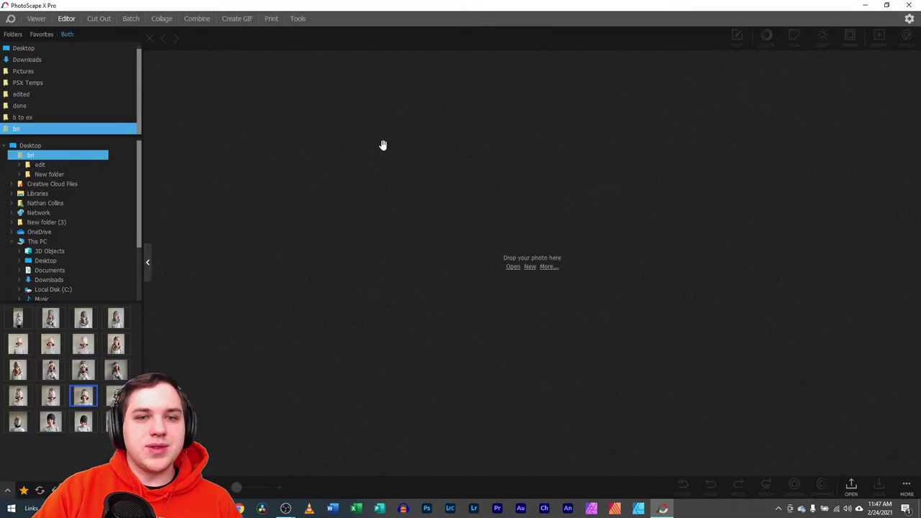
- Browse to photo 16/20, 20210214_170142.jpg (1696 x 1759), and open it in the Editor
{"action": "left_click", "coordinate": [37, 19]}
{"action": "left_click", "coordinate": [910, 265]}
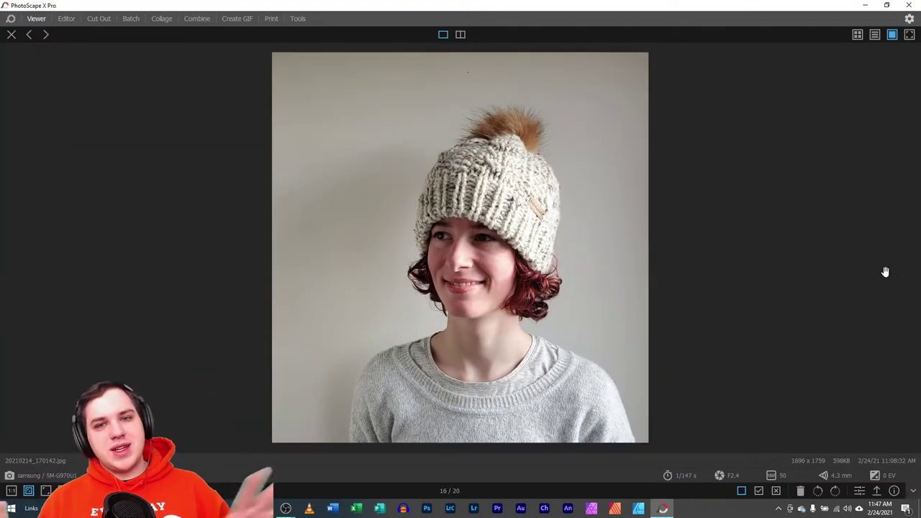
{"action": "left_click", "coordinate": [10, 265]}
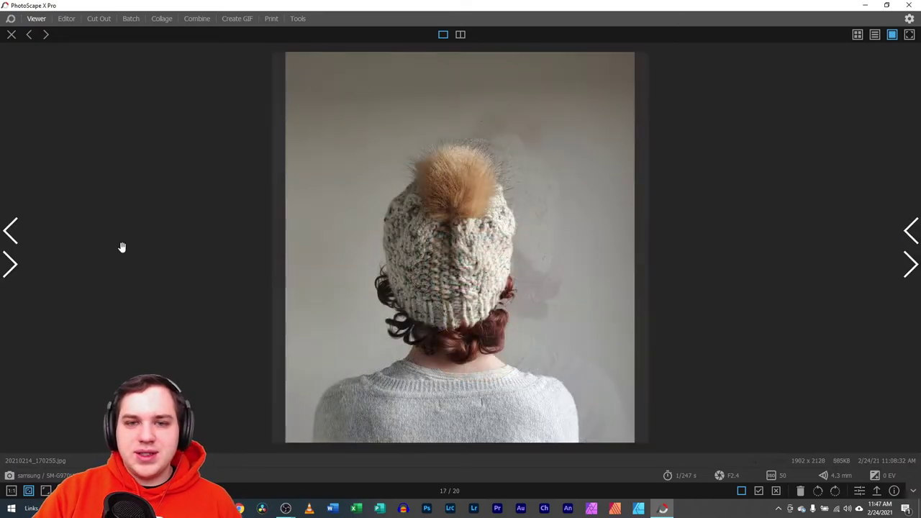
{"action": "left_click", "coordinate": [10, 232]}
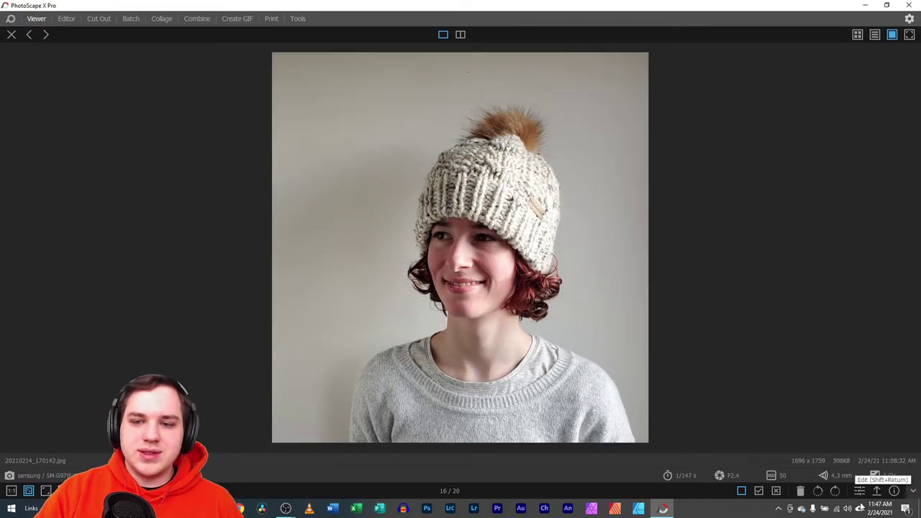
{"action": "left_click", "coordinate": [859, 491]}
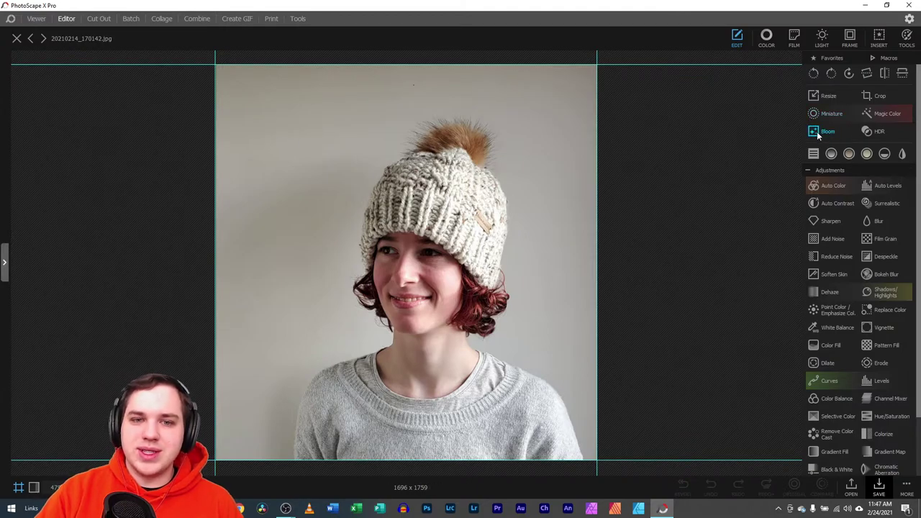
- Crop 20210214_170142.jpg from 1696 x 1759 to 1305 x 1559 around hat, face and shoulders
{"action": "left_click", "coordinate": [867, 96]}
{"action": "left_click_drag", "start_coordinate": [410, 220], "coordinate": [436, 223]}
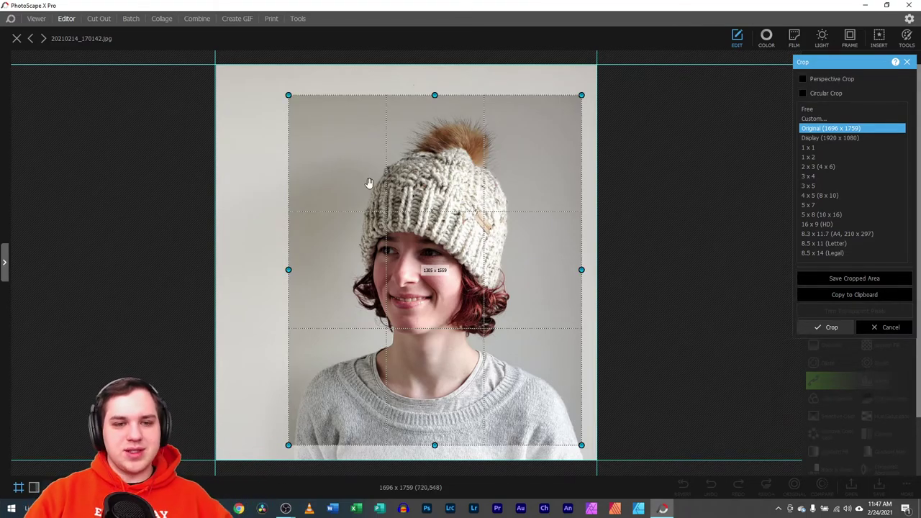
{"action": "scroll", "coordinate": [60, 410], "scroll_direction": "up", "scroll_amount": 2}
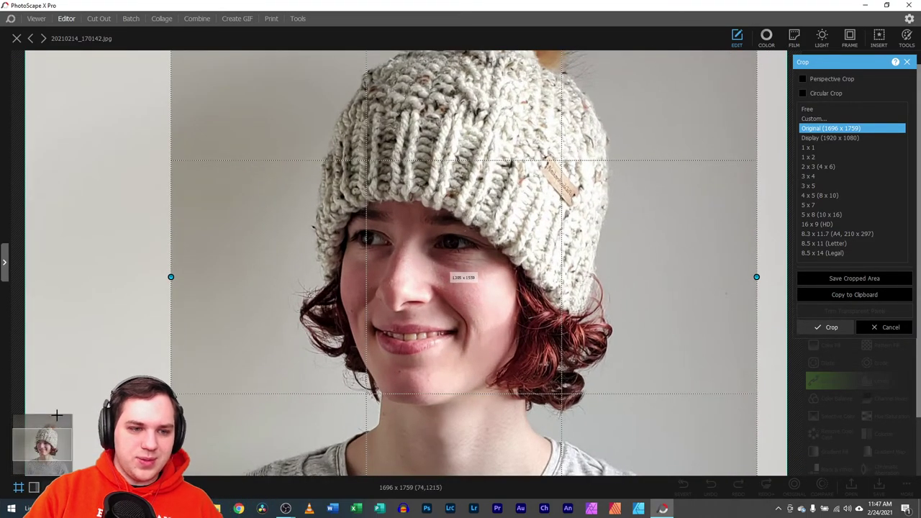
{"action": "left_click_drag", "start_coordinate": [59, 410], "coordinate": [47, 439]}
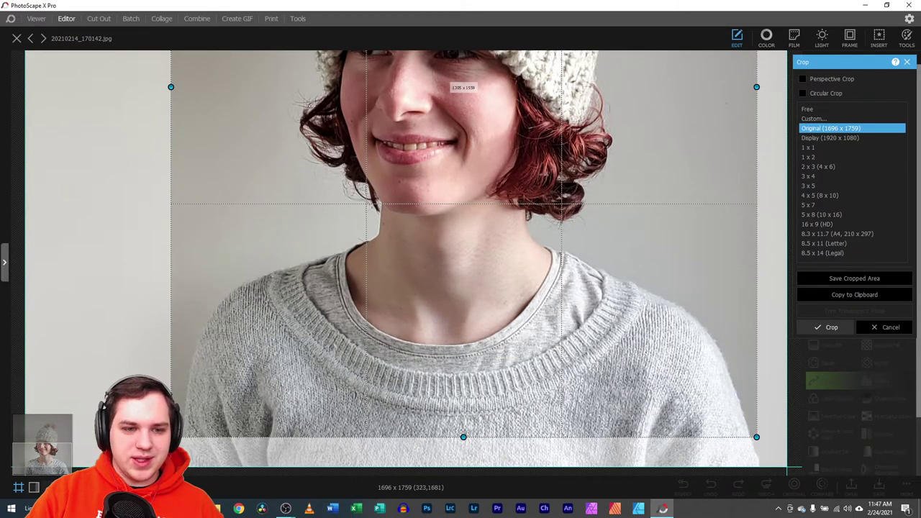
{"action": "left_click_drag", "start_coordinate": [700, 414], "coordinate": [701, 414]}
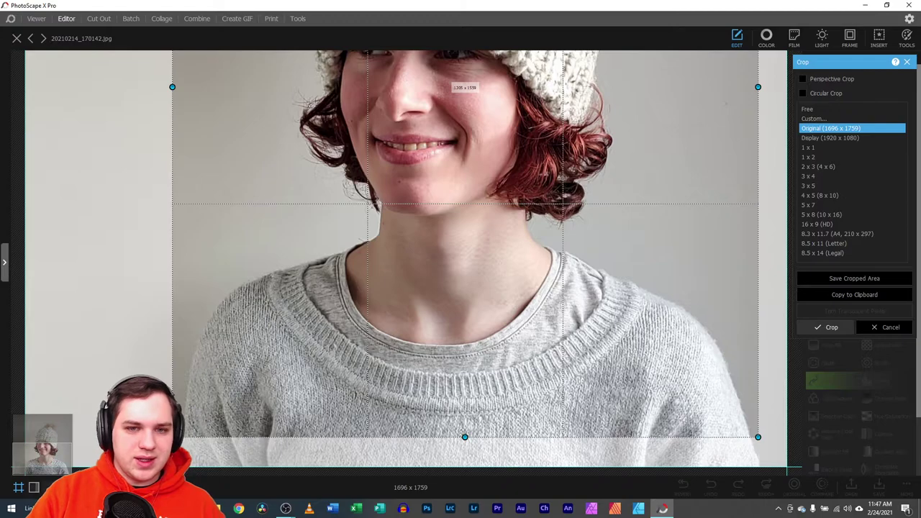
{"action": "scroll", "coordinate": [407, 262], "scroll_direction": "down", "scroll_amount": 3}
{"action": "key", "text": "Return"}
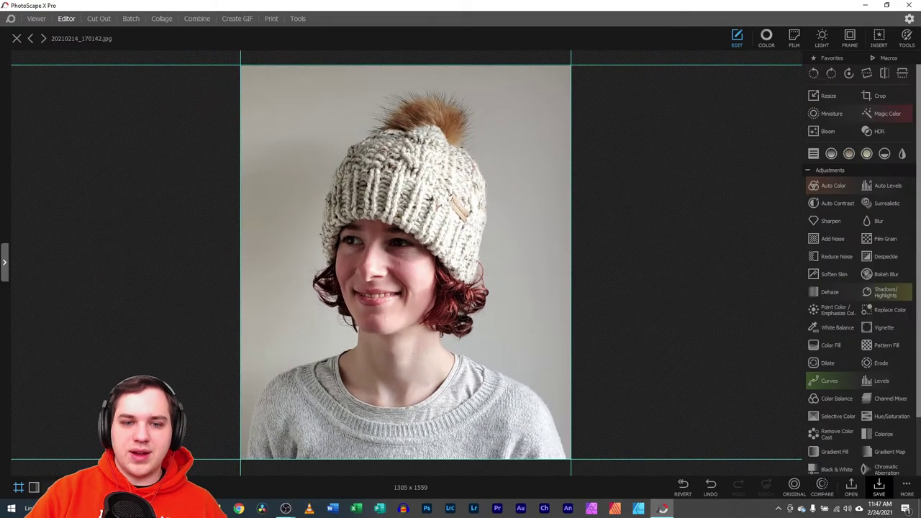
- Apply Brighten 7 and Vibrance 8, Clarity 0, Saturation 1, checking against the original
{"action": "left_click", "coordinate": [775, 38]}
{"action": "left_click_drag", "start_coordinate": [807, 116], "coordinate": [813, 169]}
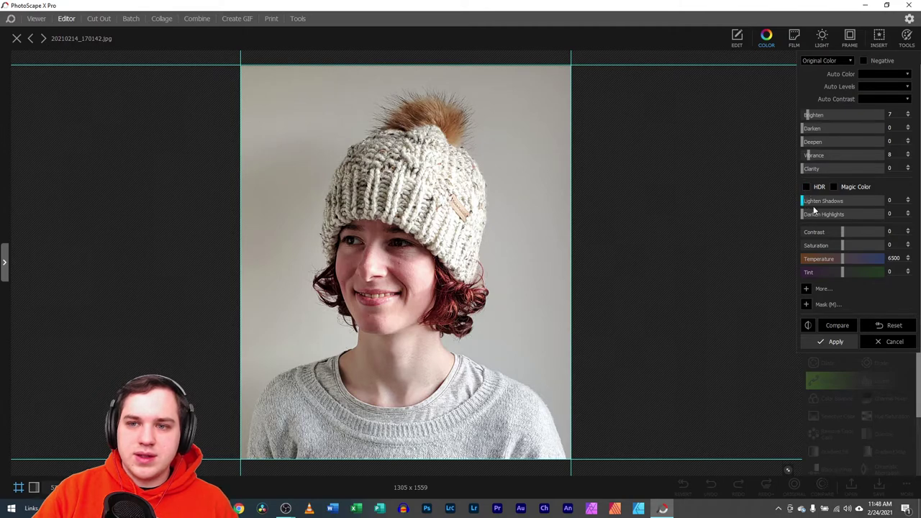
{"action": "left_click", "coordinate": [834, 326]}
{"action": "left_click", "coordinate": [834, 326]}
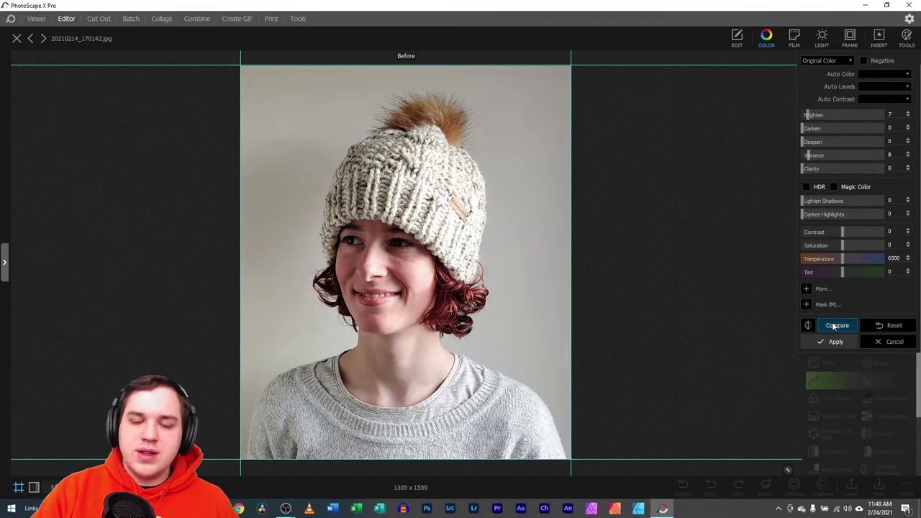
{"action": "left_click", "coordinate": [835, 326]}
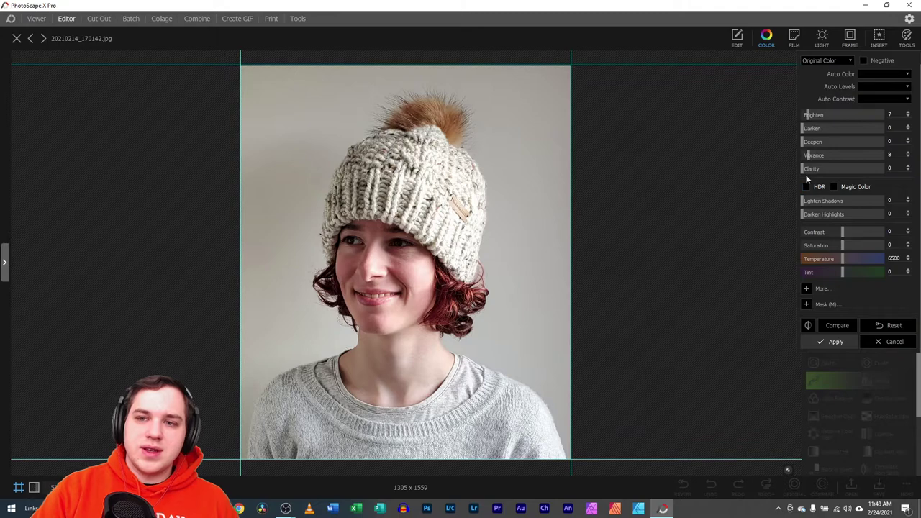
{"action": "left_click_drag", "start_coordinate": [808, 174], "coordinate": [801, 174]}
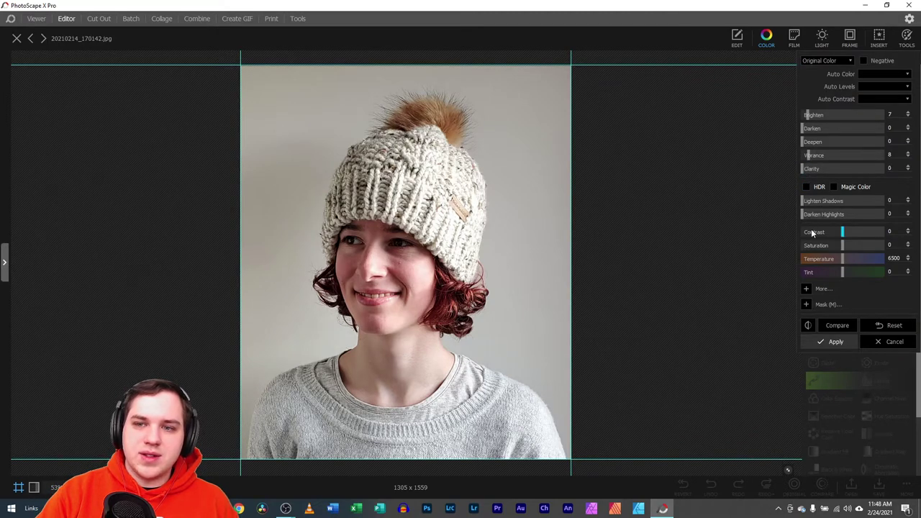
{"action": "left_click_drag", "start_coordinate": [848, 247], "coordinate": [845, 246]}
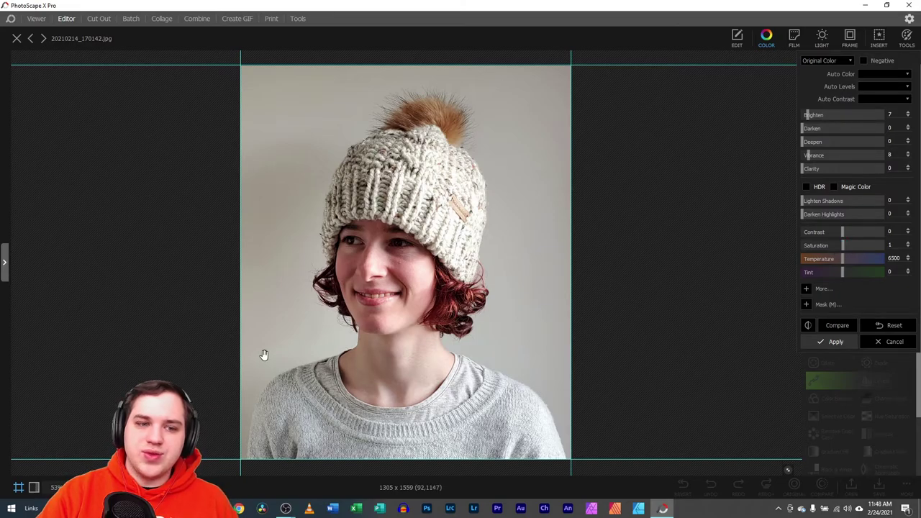
{"action": "scroll", "coordinate": [263, 353], "scroll_direction": "up", "scroll_amount": 5}
{"action": "scroll", "coordinate": [351, 350], "scroll_direction": "up", "scroll_amount": 10}
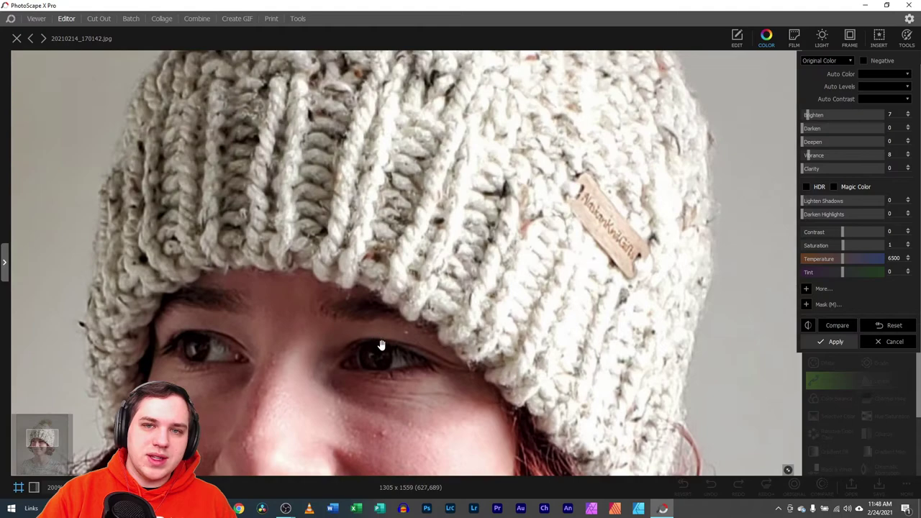
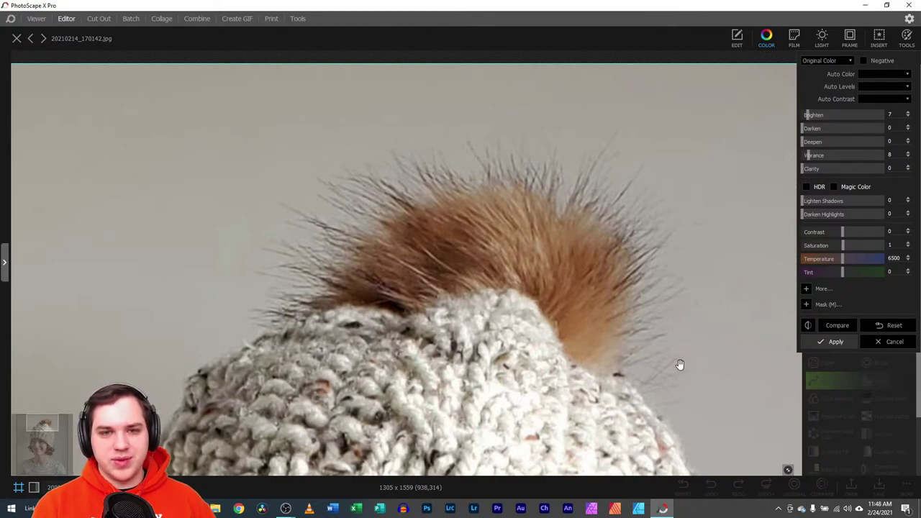
- Zoom out and commit the Brighten 7, Vibrance 8 and Saturation 1 colour adjustments
{"action": "scroll", "coordinate": [407, 266], "scroll_direction": "down", "scroll_amount": 5}
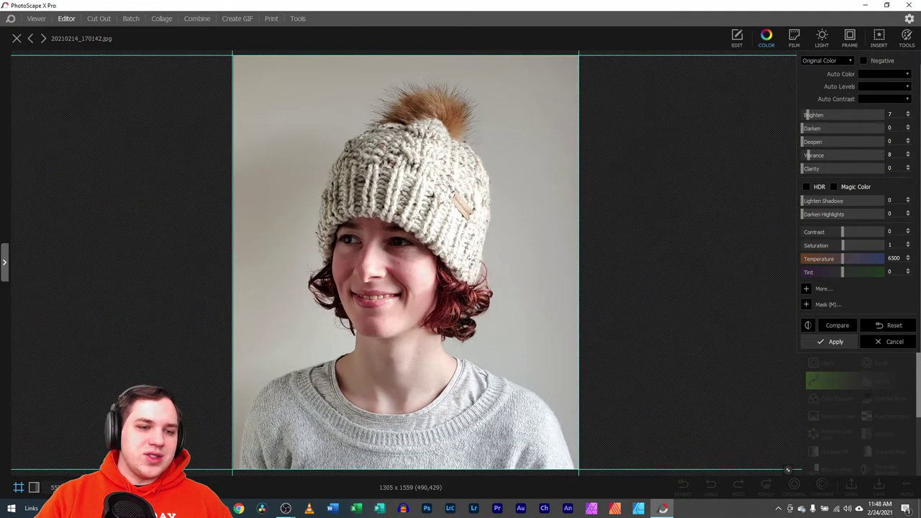
{"action": "scroll", "coordinate": [405, 262], "scroll_direction": "down", "scroll_amount": 1}
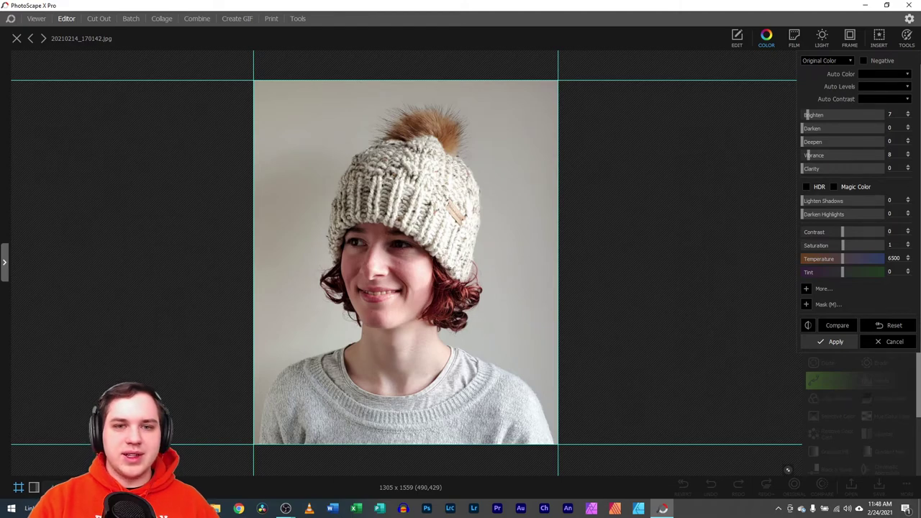
{"action": "left_click", "coordinate": [826, 343]}
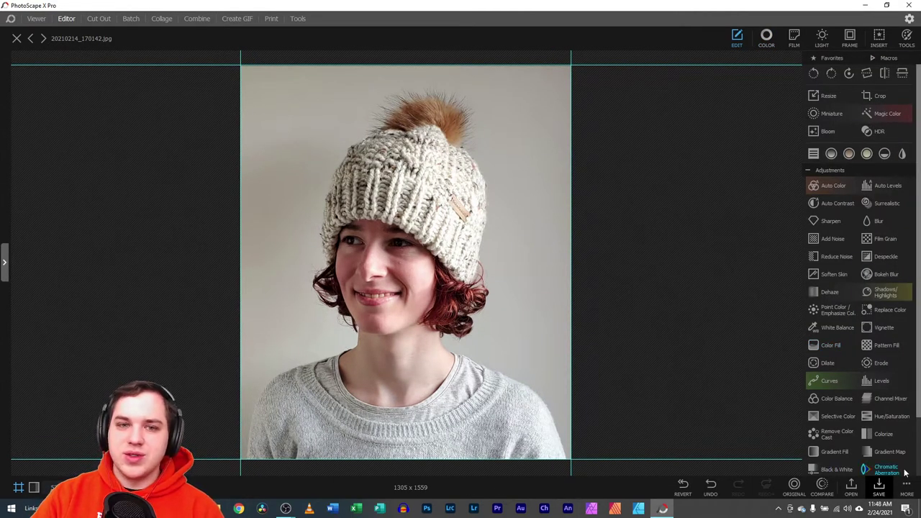
- Save the edited portrait as 20210214_170142.jpg in the edit folder
{"action": "left_click", "coordinate": [878, 486]}
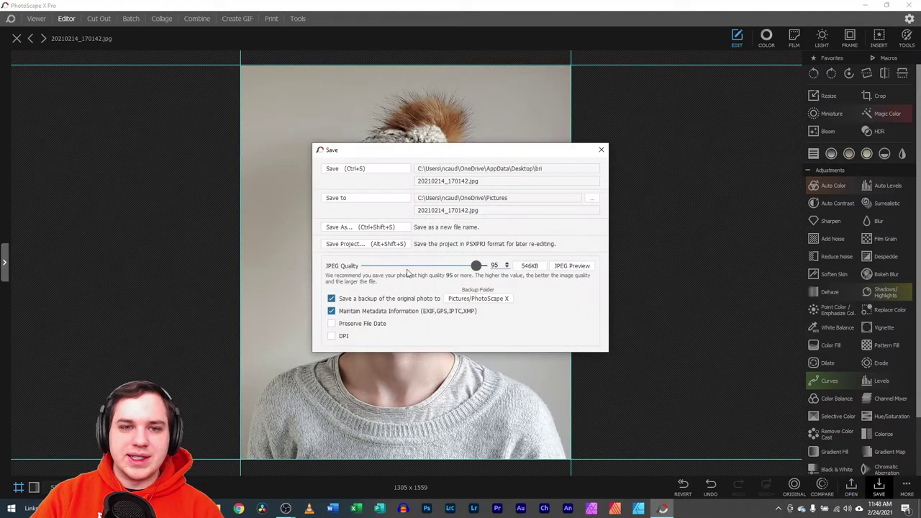
{"action": "left_click", "coordinate": [388, 224]}
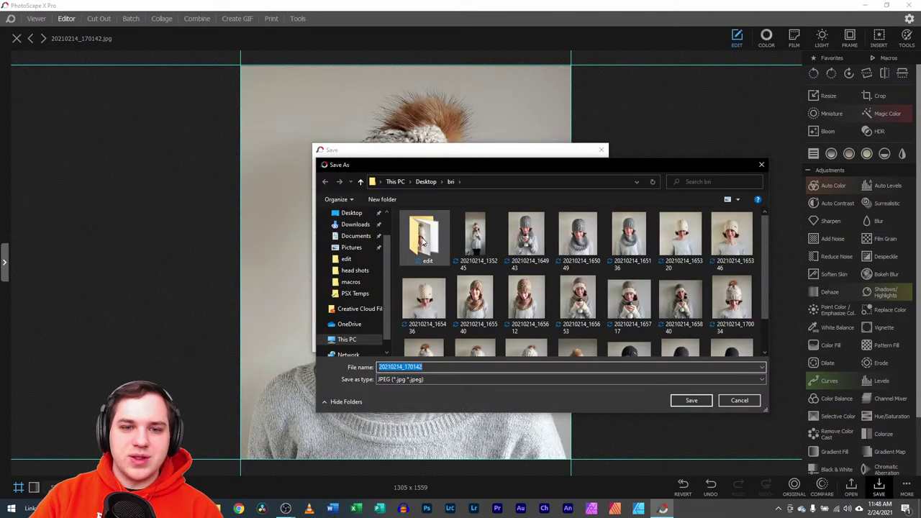
{"action": "double_click", "coordinate": [423, 240]}
{"action": "left_click", "coordinate": [691, 400]}
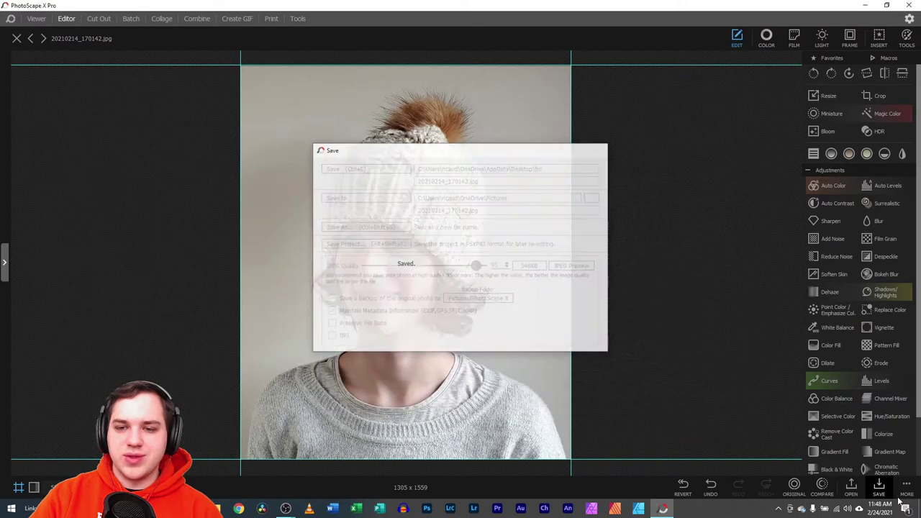
- Save a .psxprj project, then show the next photo 20210214_170255.jpg in Viewer
{"action": "left_click", "coordinate": [904, 491]}
{"action": "left_click", "coordinate": [834, 416]}
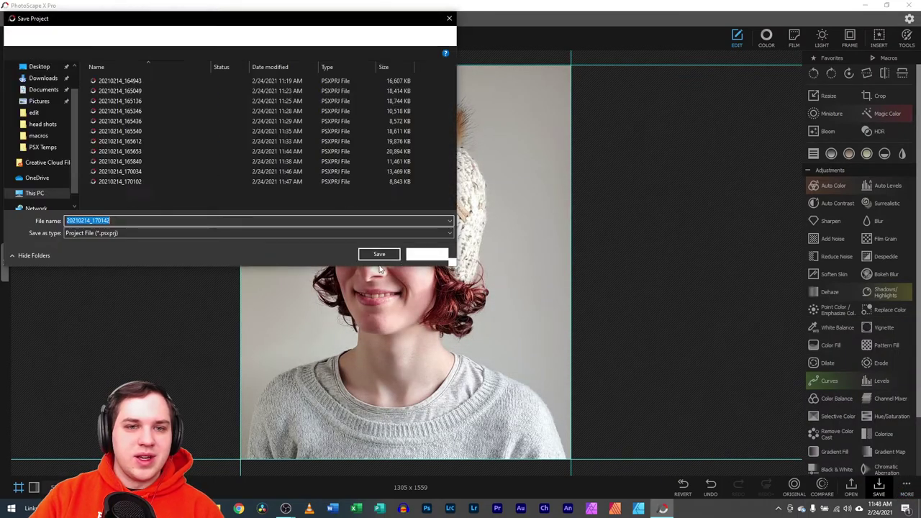
{"action": "left_click", "coordinate": [380, 255]}
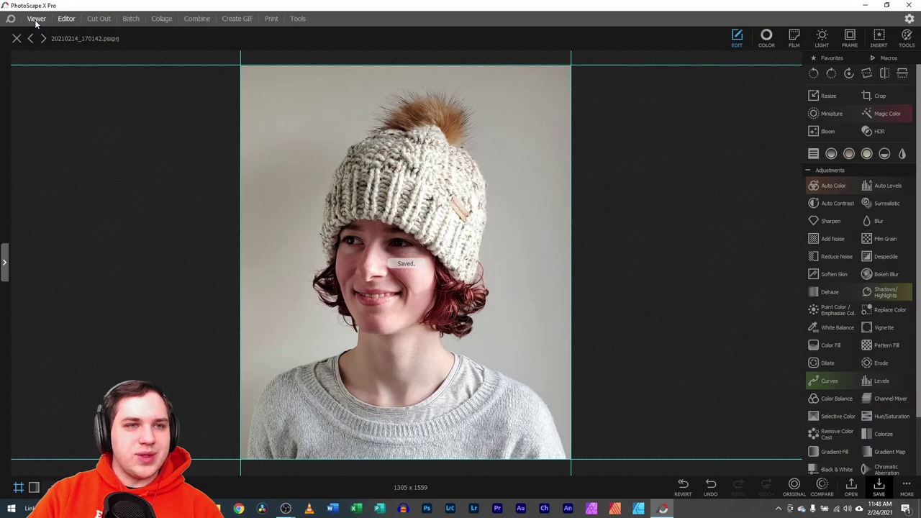
{"action": "left_click", "coordinate": [35, 19]}
{"action": "left_click", "coordinate": [910, 264]}
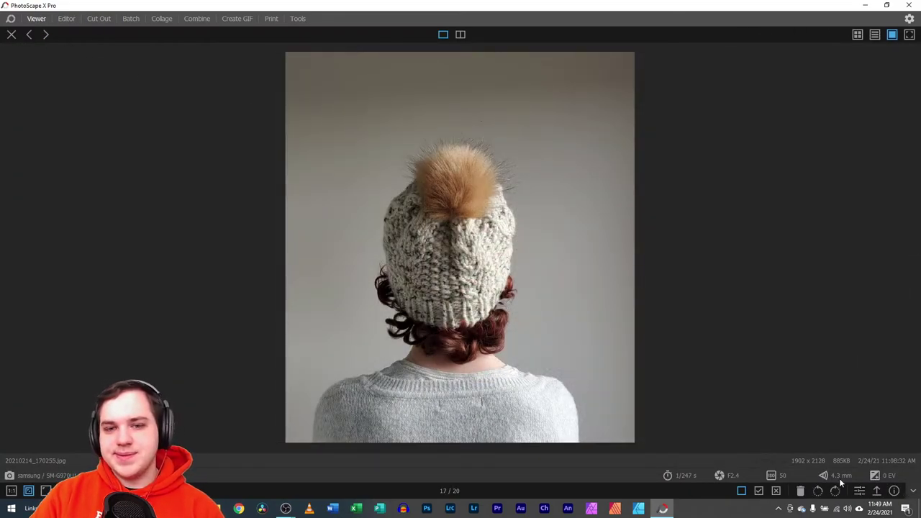
- Open 20210214_170255.jpg in the Editor, try a crop box, then cancel at 1902 x 2128
{"action": "left_click", "coordinate": [859, 491]}
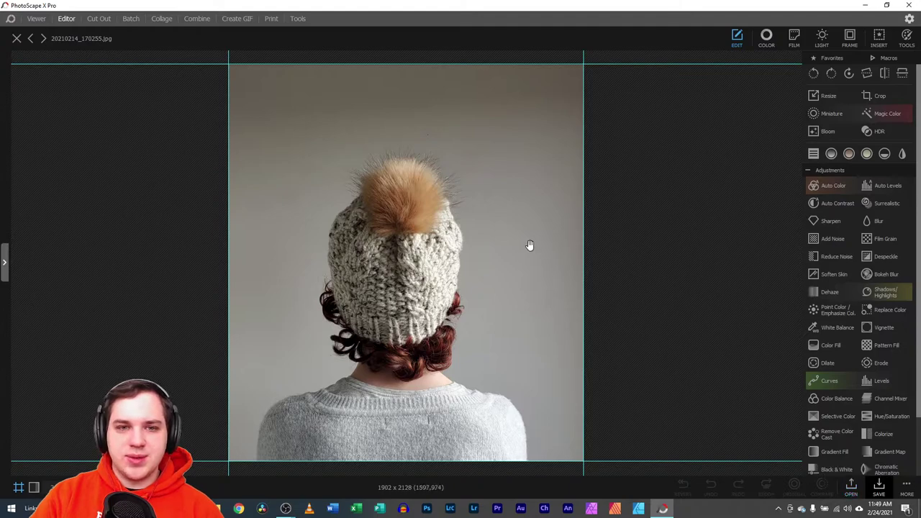
{"action": "left_click", "coordinate": [873, 96]}
{"action": "left_click_drag", "start_coordinate": [236, 253], "coordinate": [306, 295]}
{"action": "left_click_drag", "start_coordinate": [489, 425], "coordinate": [550, 430]}
{"action": "left_click_drag", "start_coordinate": [404, 390], "coordinate": [425, 396]}
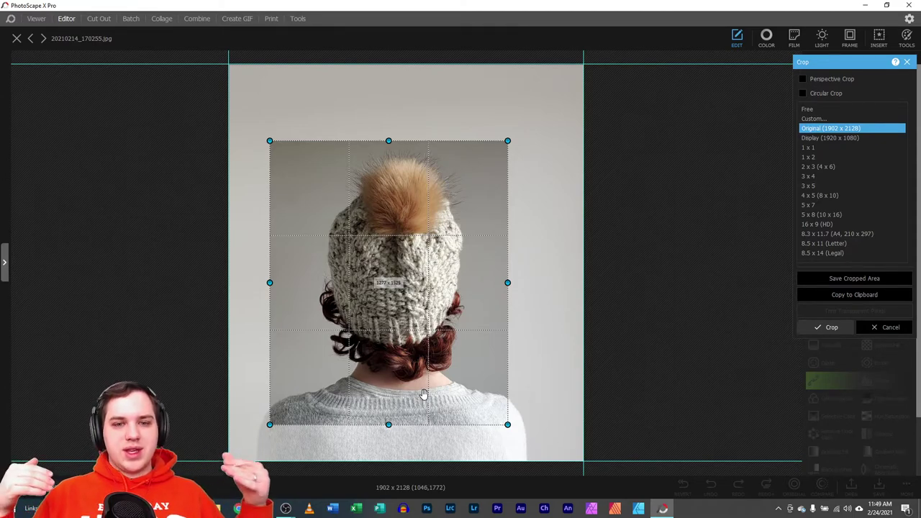
{"action": "left_click_drag", "start_coordinate": [269, 141], "coordinate": [263, 131]}
{"action": "left_click_drag", "start_coordinate": [338, 159], "coordinate": [341, 162]}
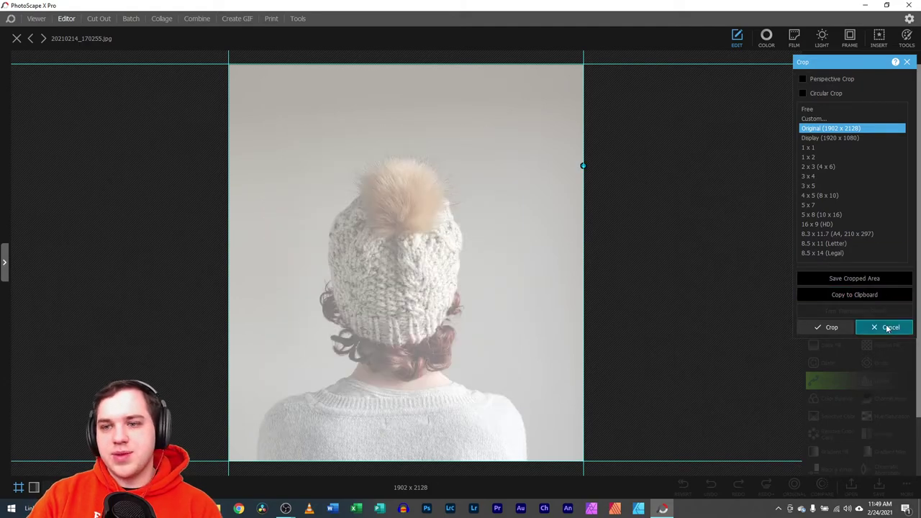
{"action": "left_click", "coordinate": [888, 328]}
- Open the Perspective tool under Effects > Transformations
{"action": "scroll", "coordinate": [838, 324], "scroll_direction": "down", "scroll_amount": 2}
{"action": "left_click", "coordinate": [826, 454]}
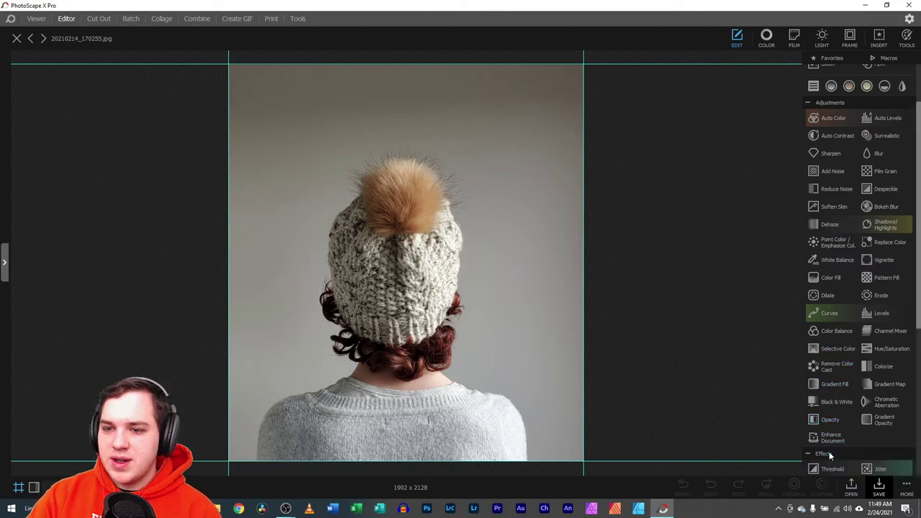
{"action": "scroll", "coordinate": [820, 435], "scroll_direction": "down", "scroll_amount": 7}
{"action": "scroll", "coordinate": [816, 430], "scroll_direction": "down", "scroll_amount": 1}
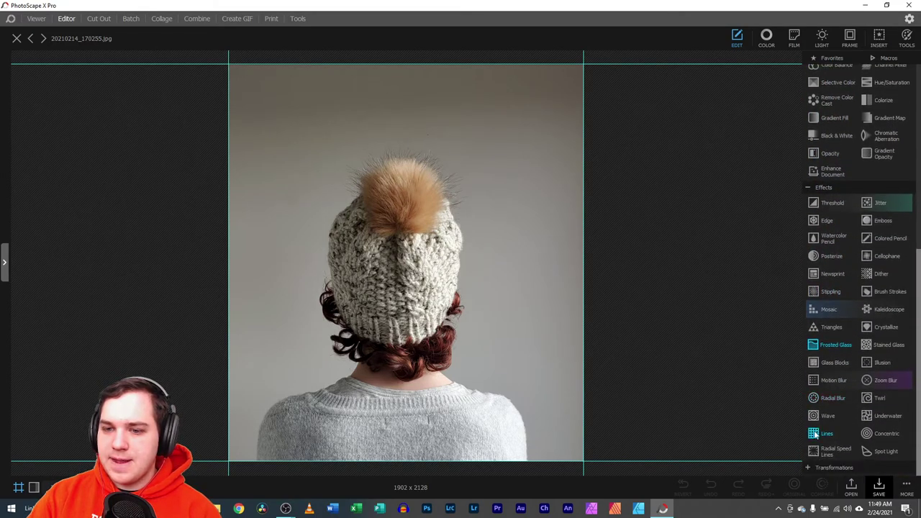
{"action": "left_click", "coordinate": [808, 467]}
{"action": "scroll", "coordinate": [824, 446], "scroll_direction": "down", "scroll_amount": 5}
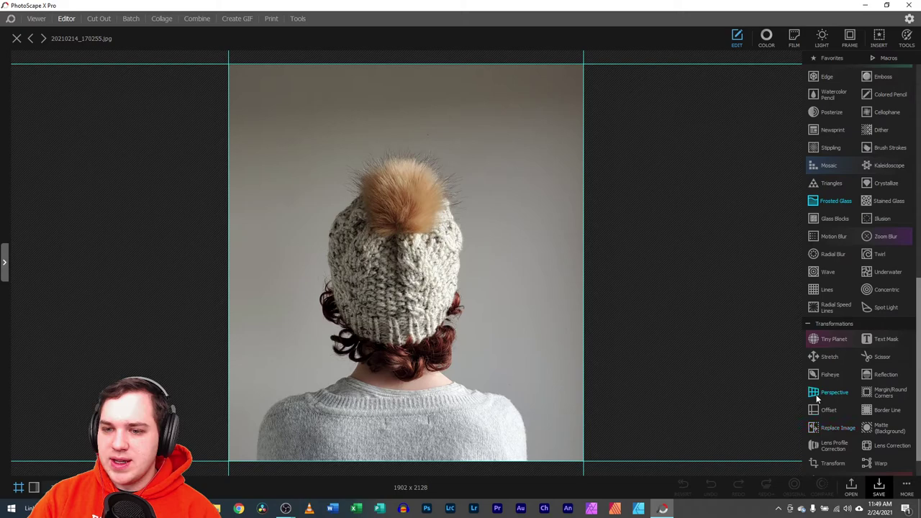
{"action": "left_click", "coordinate": [817, 395]}
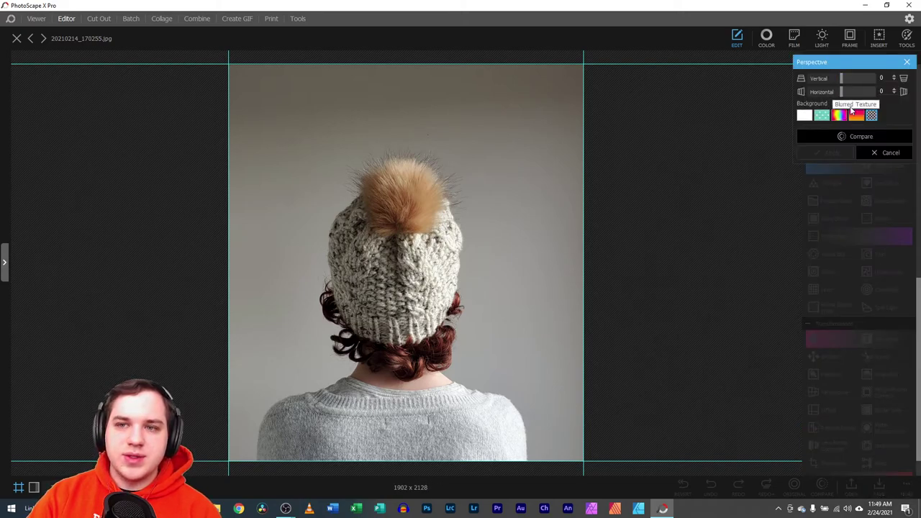
- Set Horizontal perspective to -18, compare with the original, and apply it (1826 x 2128)
{"action": "left_click_drag", "start_coordinate": [843, 90], "coordinate": [827, 93]}
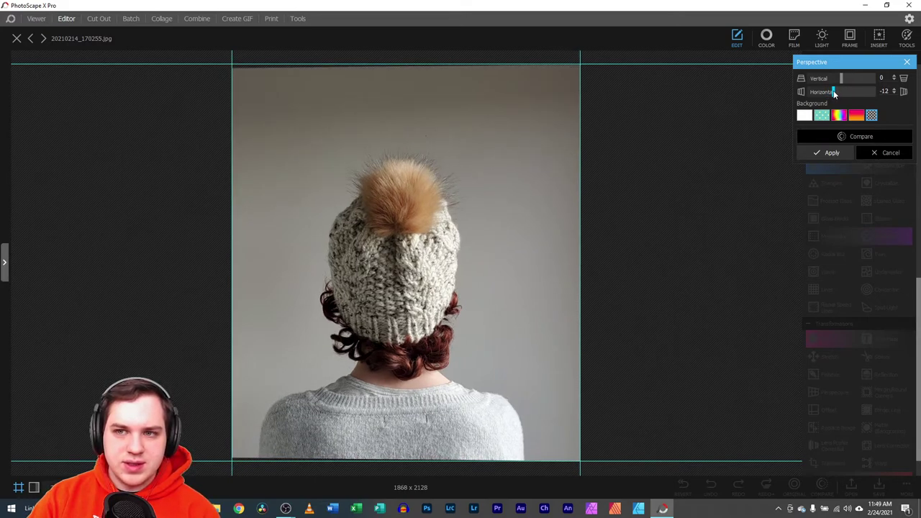
{"action": "left_click", "coordinate": [846, 136]}
{"action": "left_click", "coordinate": [846, 136]}
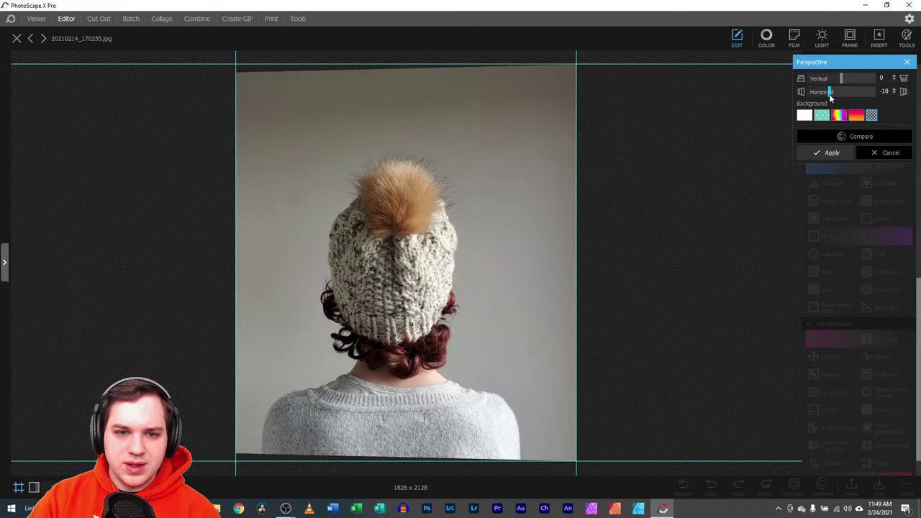
{"action": "left_click", "coordinate": [841, 136]}
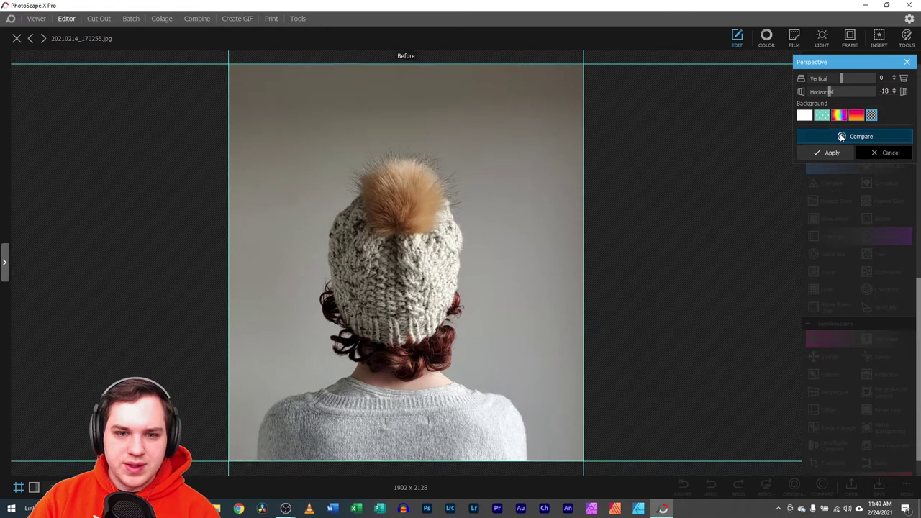
{"action": "left_click", "coordinate": [829, 152]}
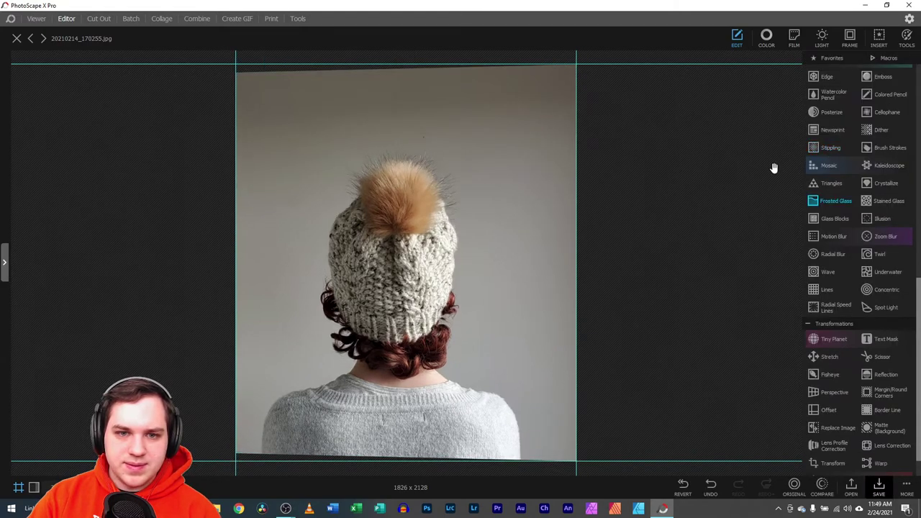
- Crop the warped back-view photo to 1313 x 1570 around the beanie and shoulders
{"action": "scroll", "coordinate": [835, 72], "scroll_direction": "up", "scroll_amount": 5}
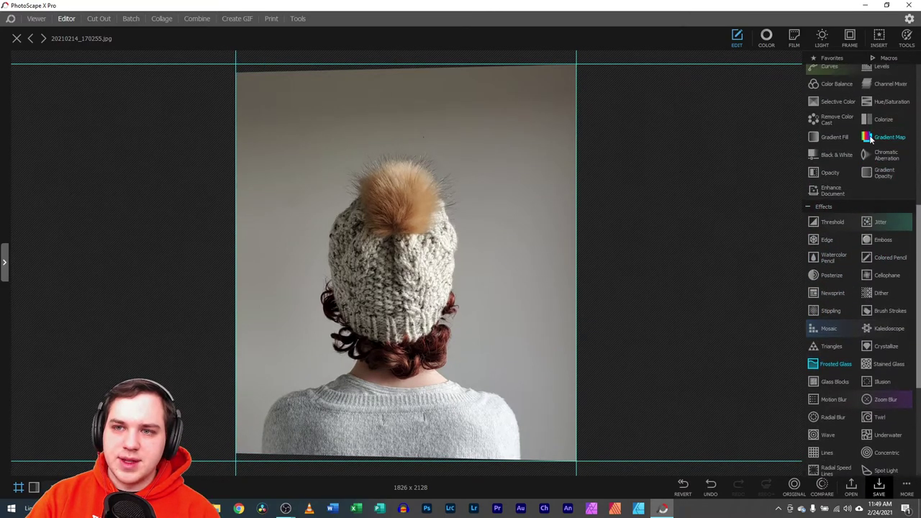
{"action": "scroll", "coordinate": [874, 134], "scroll_direction": "up", "scroll_amount": 2}
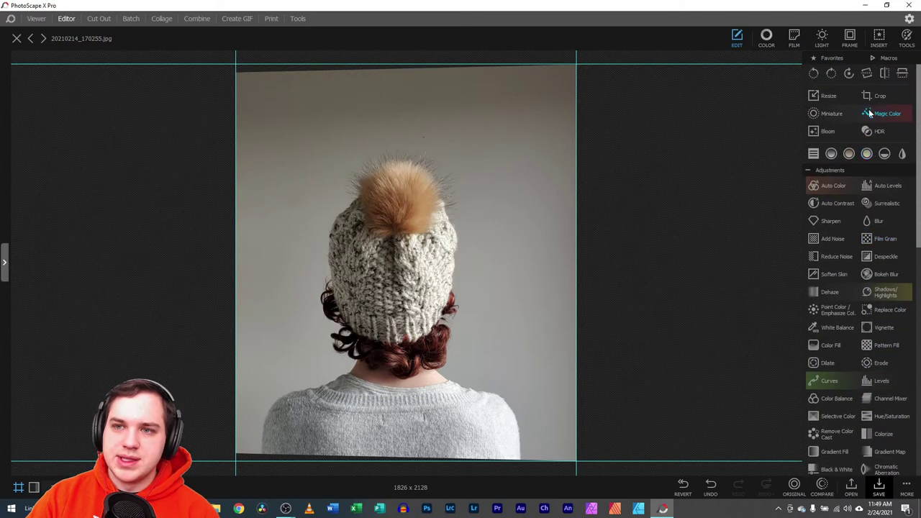
{"action": "left_click", "coordinate": [881, 101]}
{"action": "left_click_drag", "start_coordinate": [278, 146], "coordinate": [444, 398]}
{"action": "left_click_drag", "start_coordinate": [501, 407], "coordinate": [479, 430]}
{"action": "double_click", "coordinate": [478, 413]}
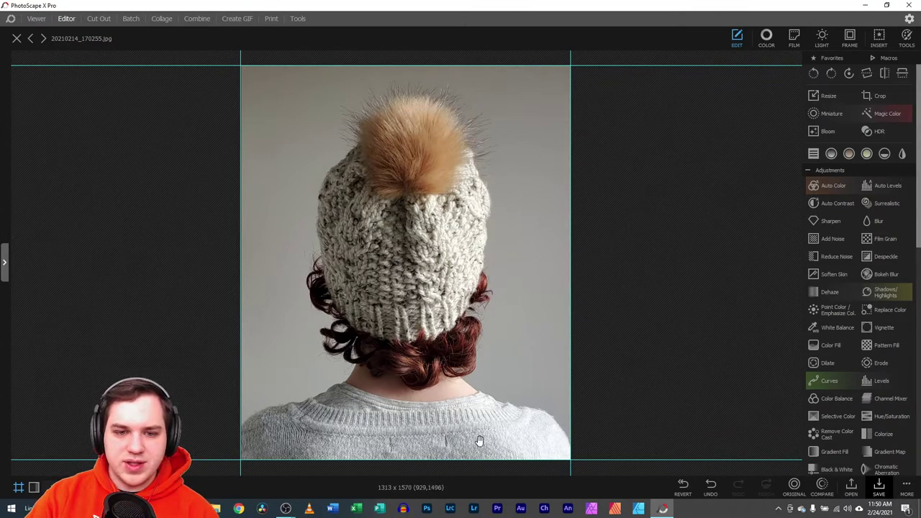
- Spot-heal the two sweater marks, then undo both strokes
{"action": "left_click", "coordinate": [906, 37]}
{"action": "left_click", "coordinate": [807, 223]}
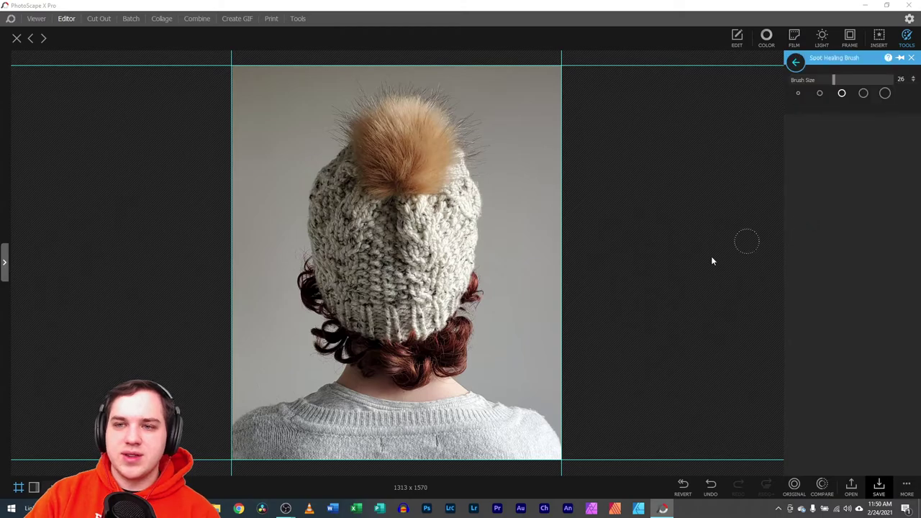
{"action": "scroll", "coordinate": [396, 262], "scroll_direction": "up", "scroll_amount": 5}
{"action": "left_click_drag", "start_coordinate": [41, 435], "coordinate": [39, 471]}
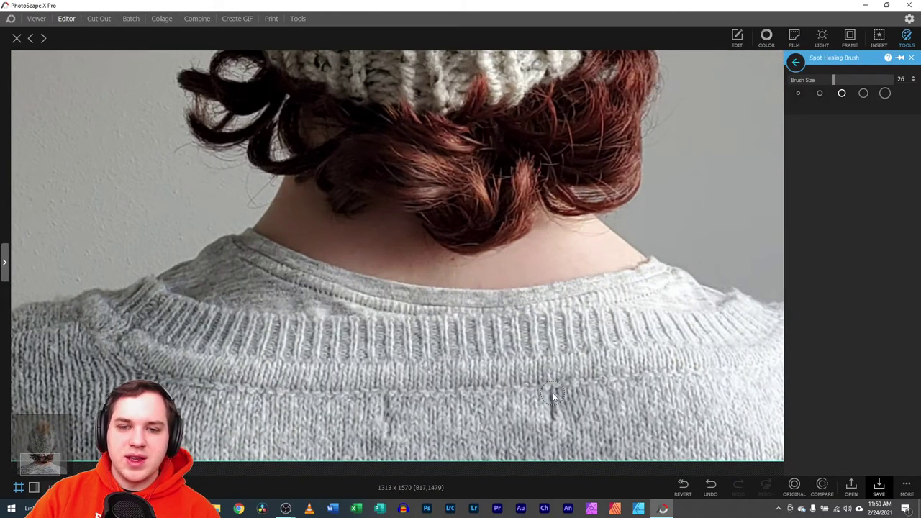
{"action": "left_click_drag", "start_coordinate": [552, 394], "coordinate": [551, 429]}
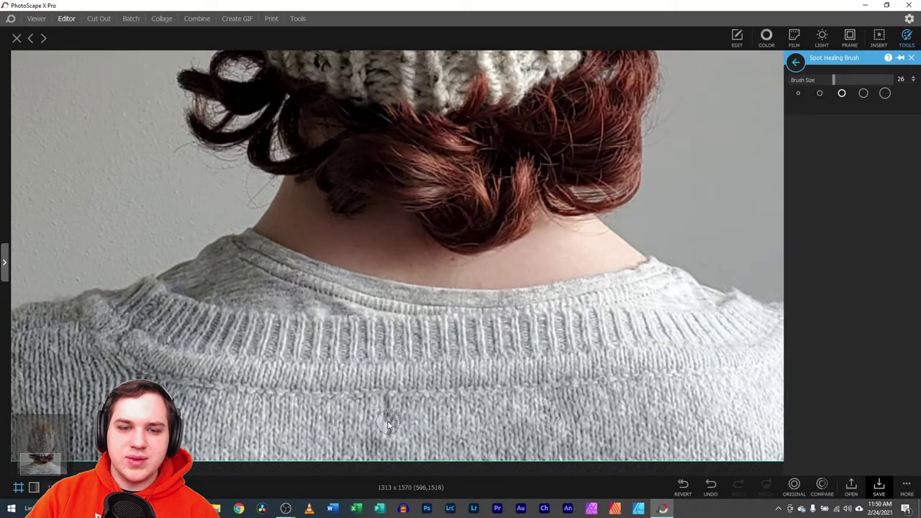
{"action": "left_click_drag", "start_coordinate": [383, 401], "coordinate": [383, 440]}
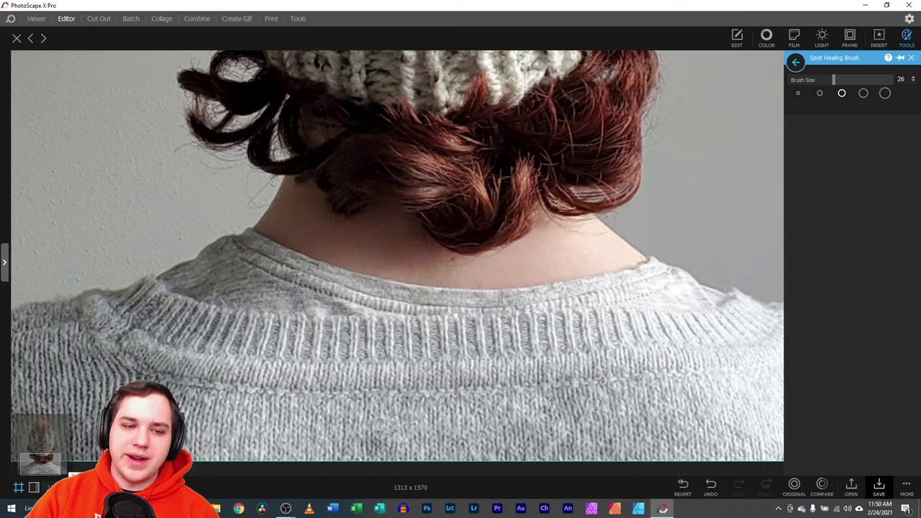
{"action": "left_click", "coordinate": [711, 485]}
{"action": "left_click", "coordinate": [710, 486]}
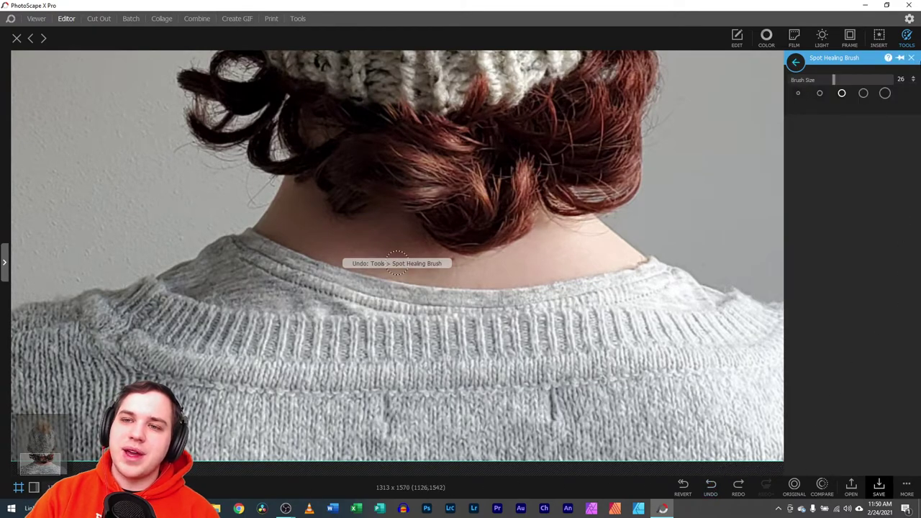
- Try a Blur brush stroke on the sweater mark, then undo it
{"action": "left_click", "coordinate": [909, 37]}
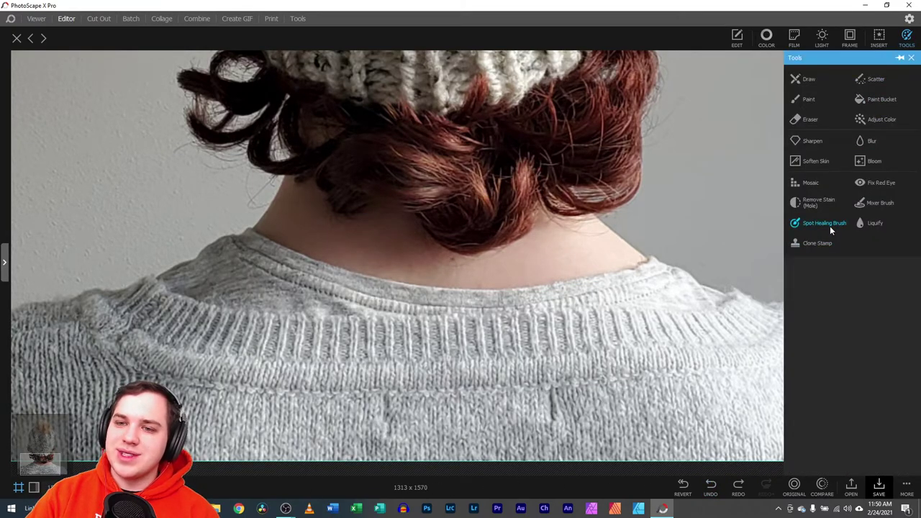
{"action": "left_click", "coordinate": [871, 142]}
{"action": "left_click_drag", "start_coordinate": [553, 403], "coordinate": [551, 425]}
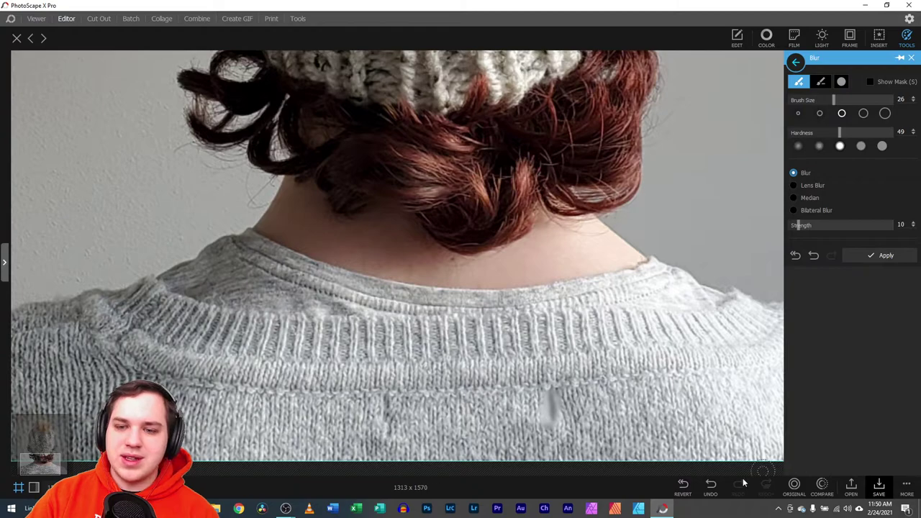
{"action": "left_click", "coordinate": [710, 485]}
- Spot-heal the two vertical sweater marks at brush size 15, then undo them
{"action": "left_click", "coordinate": [910, 58]}
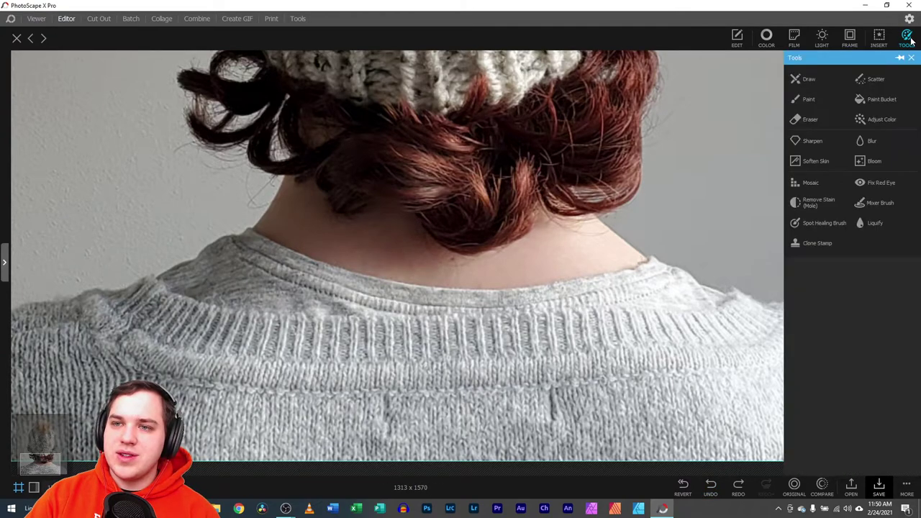
{"action": "left_click", "coordinate": [812, 223]}
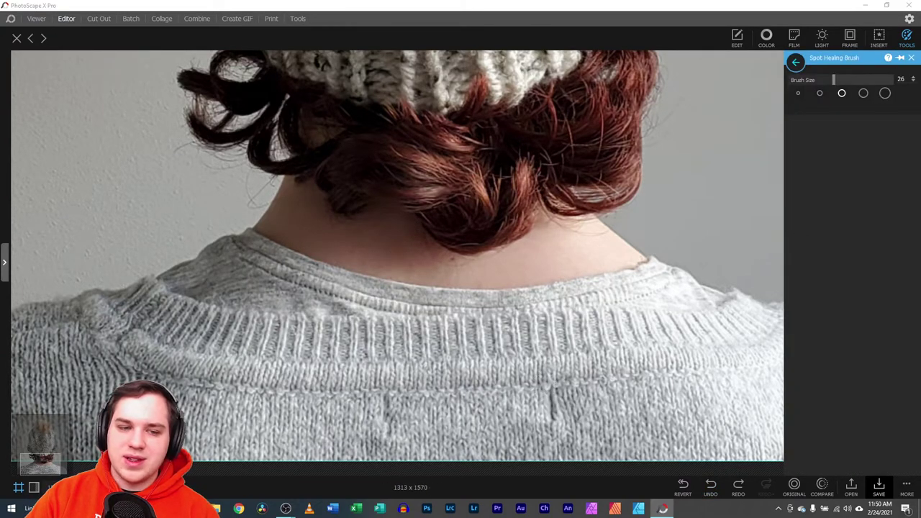
{"action": "scroll", "coordinate": [439, 431], "scroll_direction": "up", "scroll_amount": 2}
{"action": "left_click", "coordinate": [799, 93]}
{"action": "left_click", "coordinate": [799, 93]}
{"action": "left_click", "coordinate": [820, 94]}
{"action": "left_click_drag", "start_coordinate": [595, 367], "coordinate": [597, 413]}
{"action": "left_click_drag", "start_coordinate": [381, 369], "coordinate": [383, 431]}
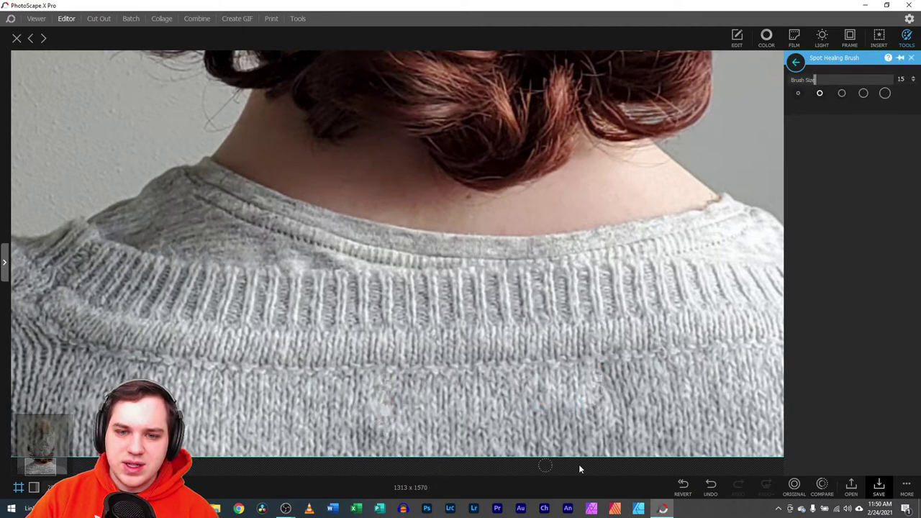
{"action": "left_click", "coordinate": [711, 486]}
{"action": "left_click", "coordinate": [711, 487]}
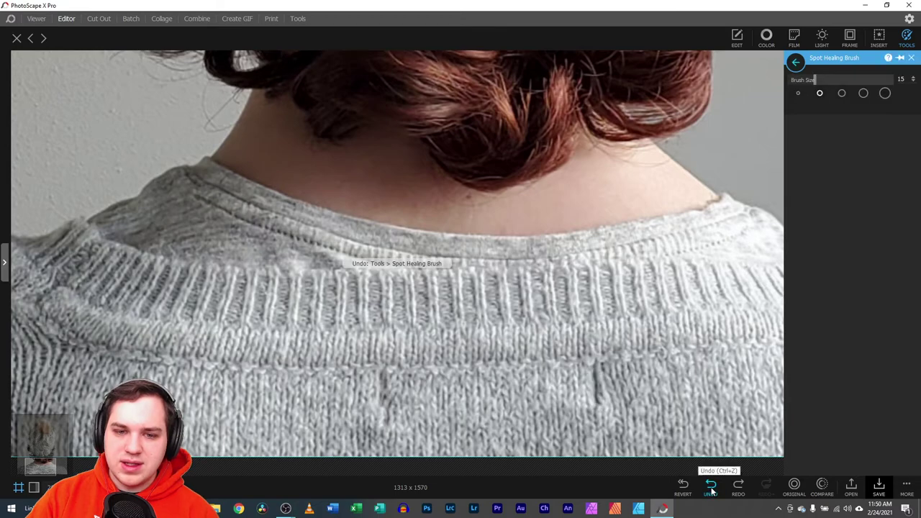
- Undo and redo the 1313 x 1570 crop, then zoom in on the neck and sweater
{"action": "left_click", "coordinate": [711, 488]}
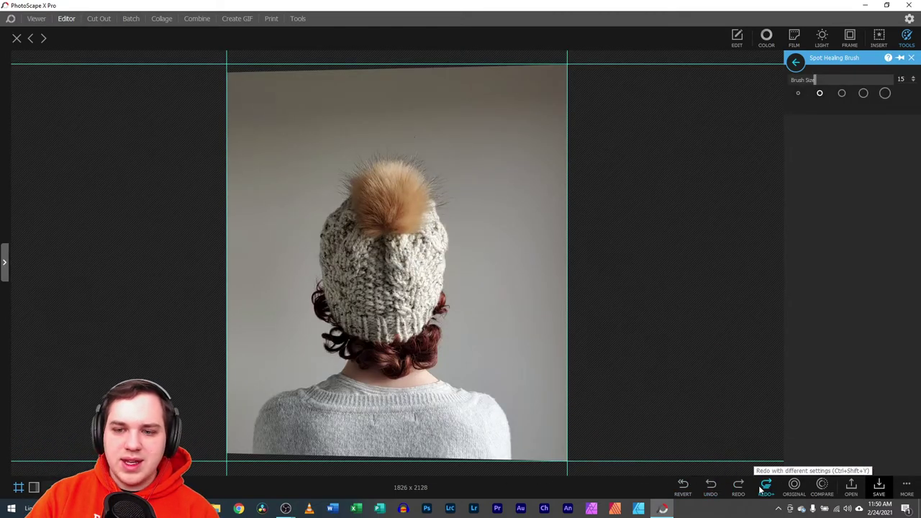
{"action": "left_click", "coordinate": [740, 487]}
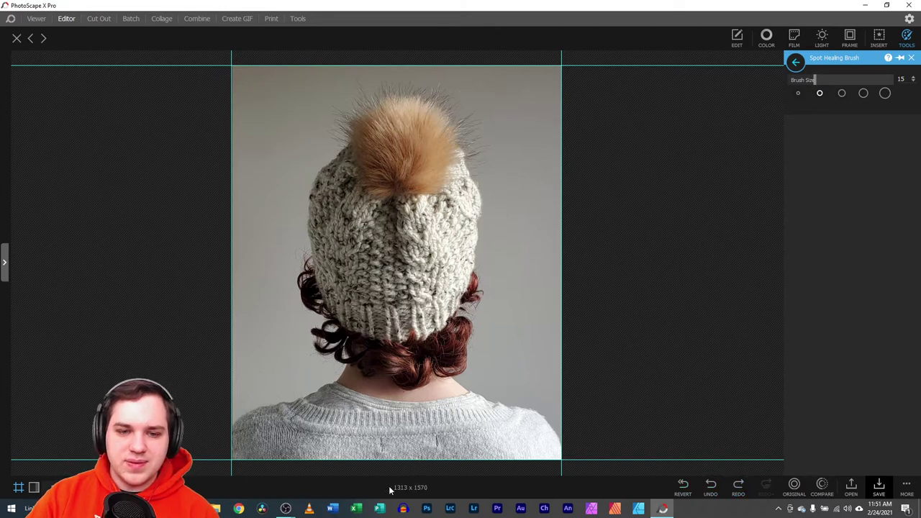
{"action": "key", "text": "ctrl+plus"}
{"action": "left_click_drag", "start_coordinate": [29, 444], "coordinate": [29, 454]}
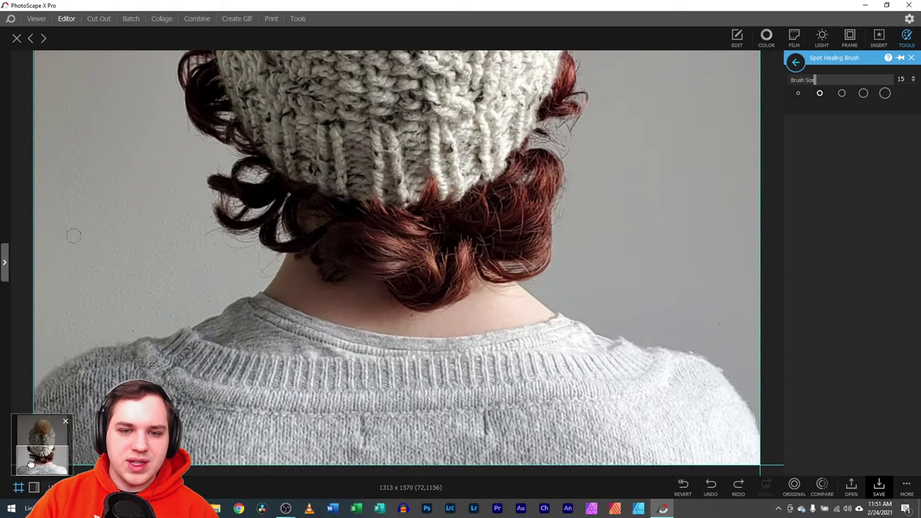
{"action": "left_click", "coordinate": [908, 38]}
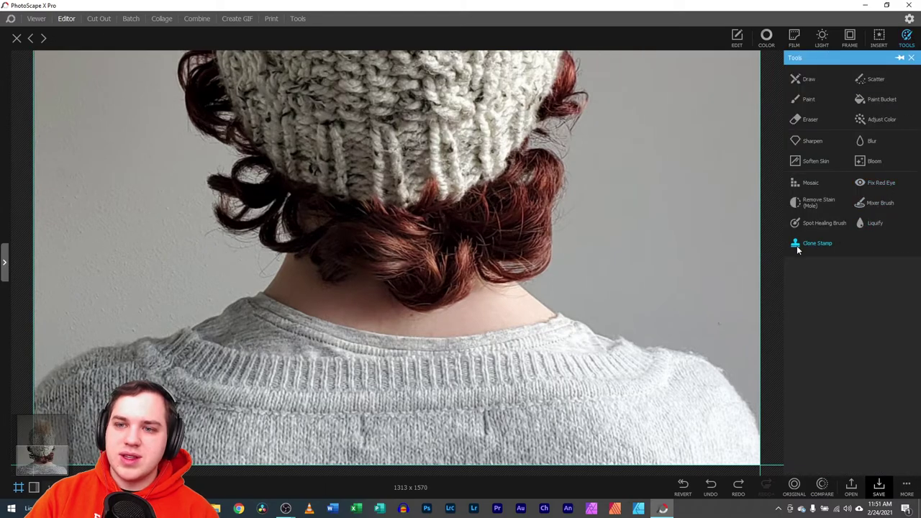
- Clone clean knit over the sweater marks at size 15, hardness 49, strength 82
{"action": "left_click", "coordinate": [798, 245]}
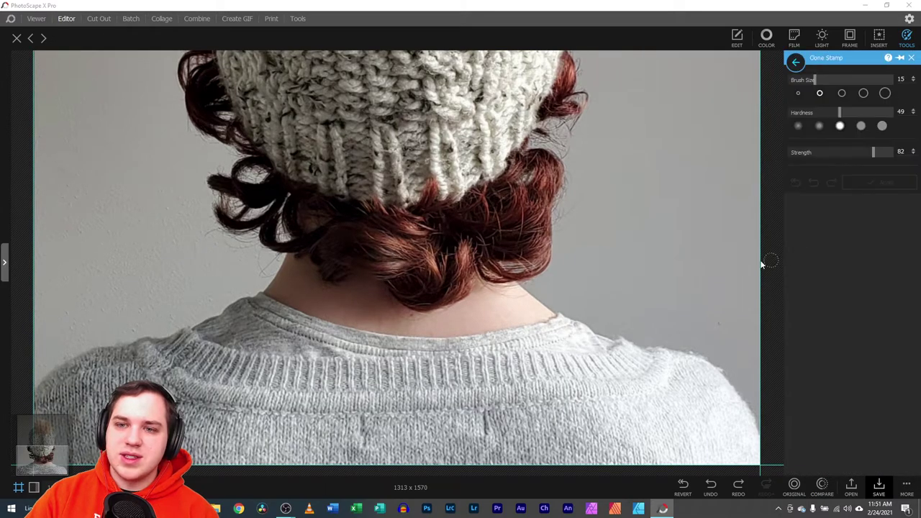
{"action": "left_click", "coordinate": [506, 431]}
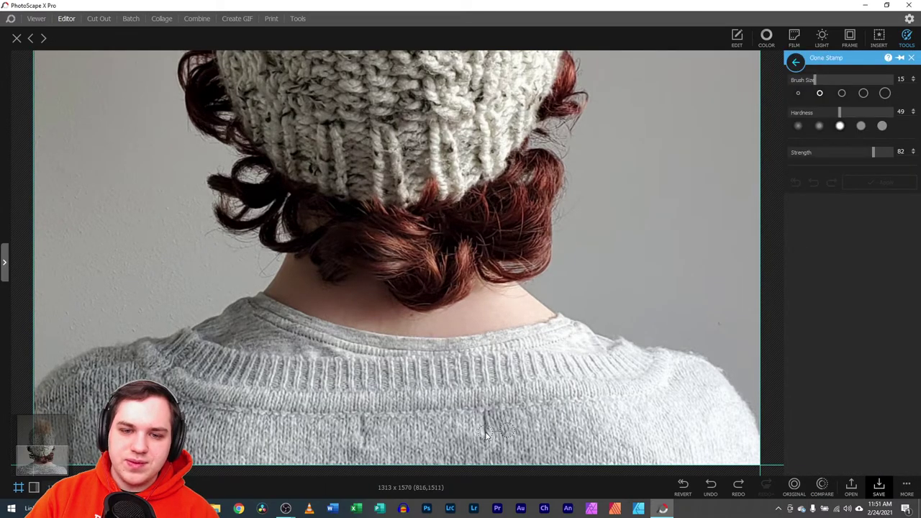
{"action": "left_click", "coordinate": [485, 423]}
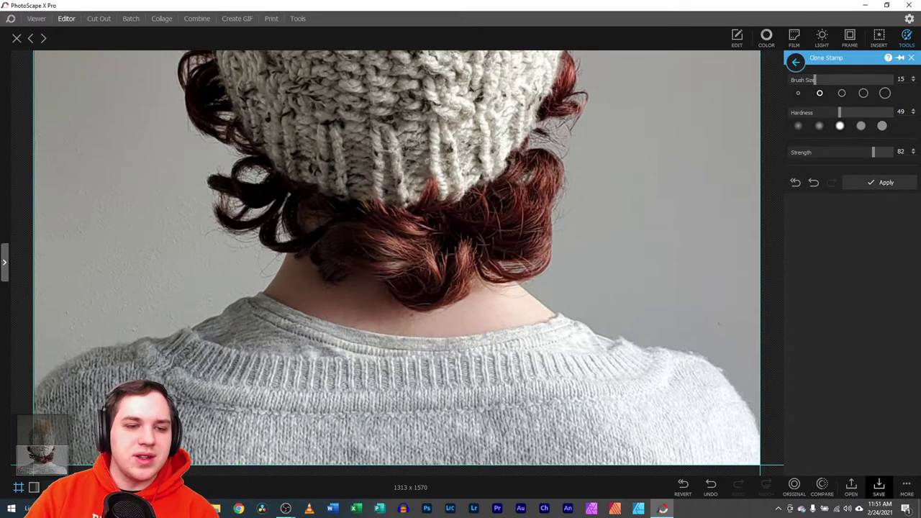
{"action": "key", "text": "ctrl+0"}
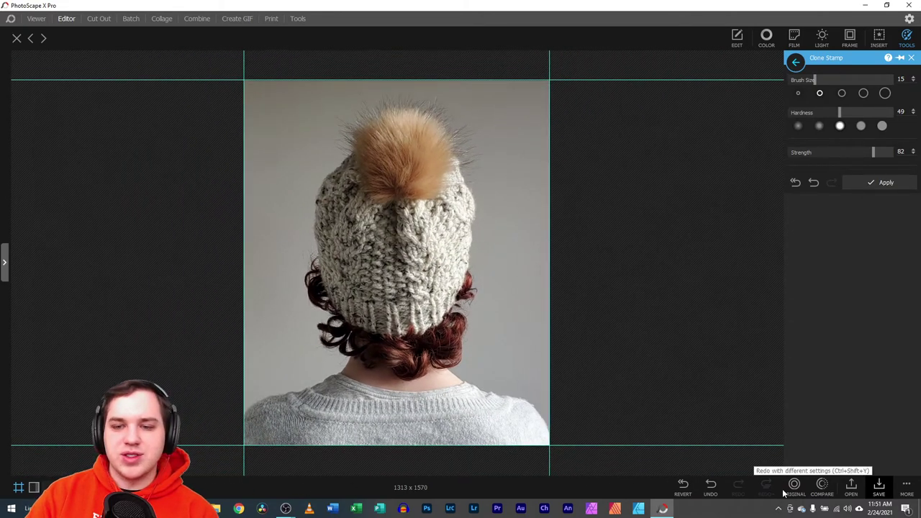
- Save the clone-stamped photo as a JPEG in the edit folder, then compare via undo/redo
{"action": "left_click", "coordinate": [878, 487]}
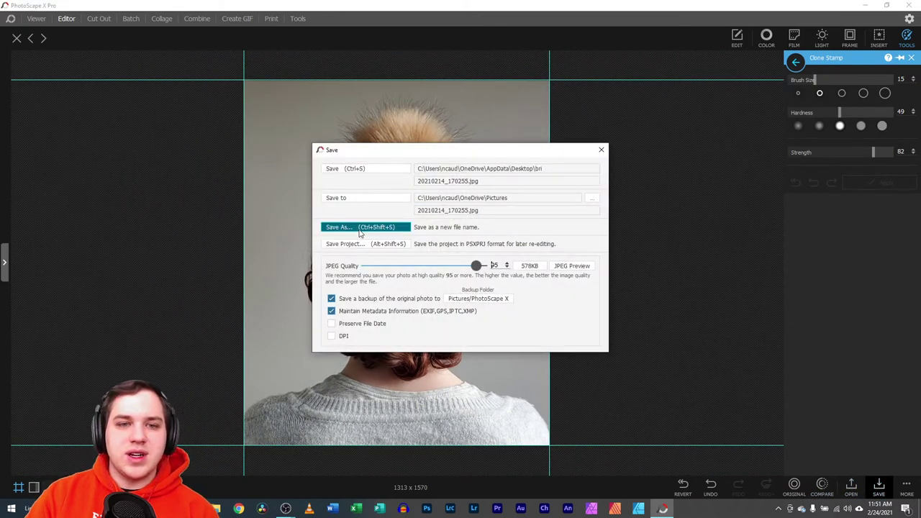
{"action": "left_click", "coordinate": [361, 231]}
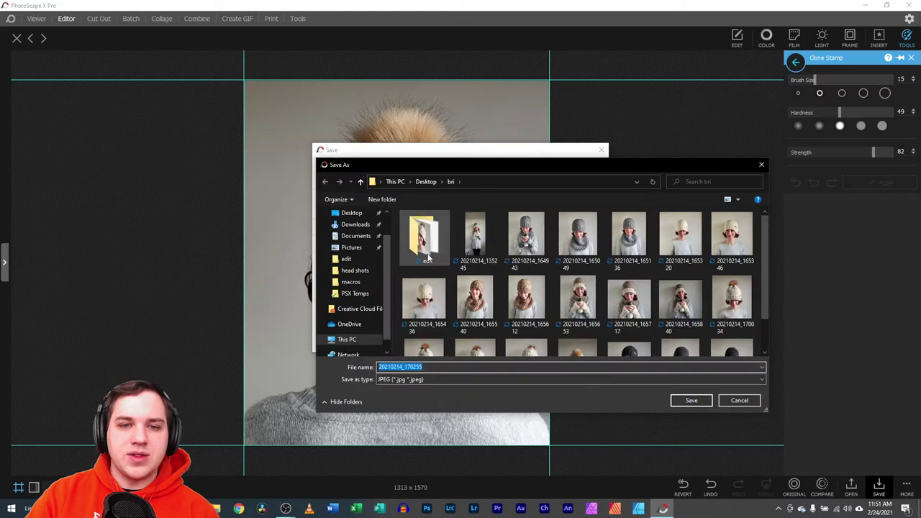
{"action": "double_click", "coordinate": [425, 237]}
{"action": "left_click", "coordinate": [691, 400]}
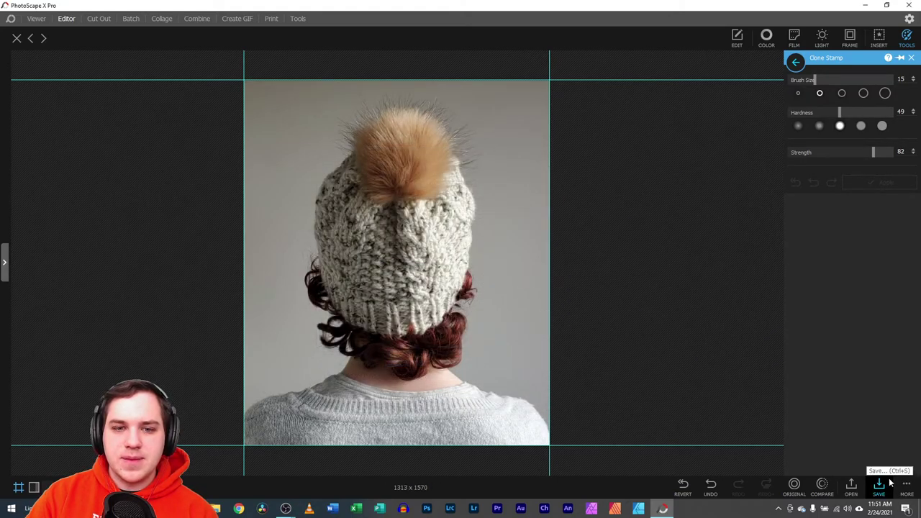
{"action": "left_click", "coordinate": [710, 484]}
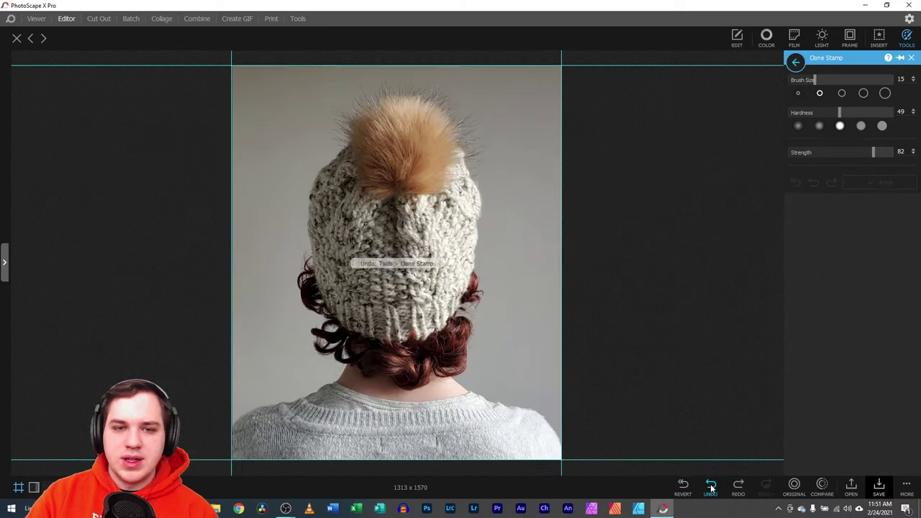
{"action": "left_click", "coordinate": [738, 489]}
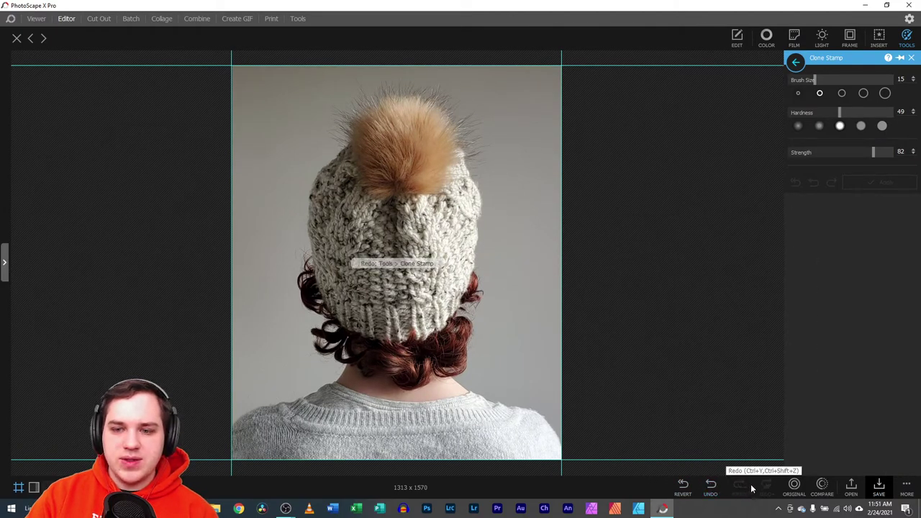
- Compare the clone retouch with undo/redo and close the Clone Stamp options
{"action": "left_click", "coordinate": [710, 486]}
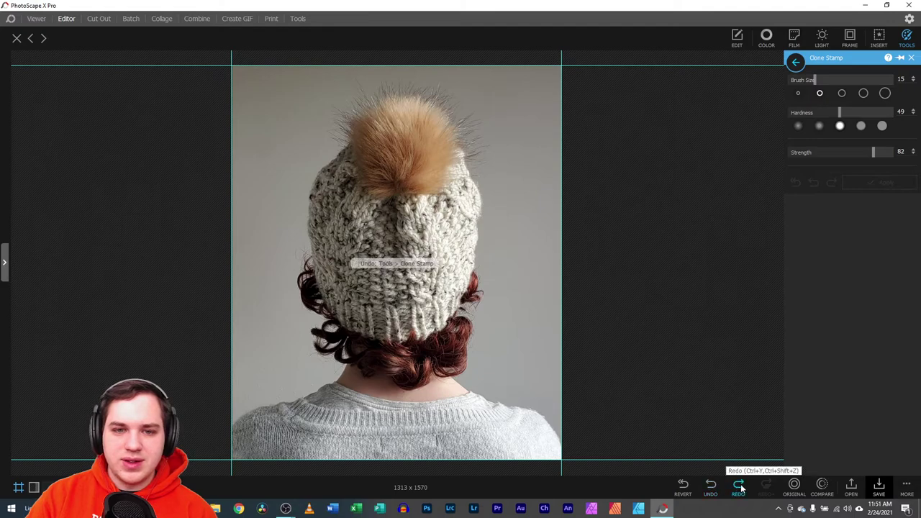
{"action": "left_click", "coordinate": [745, 487]}
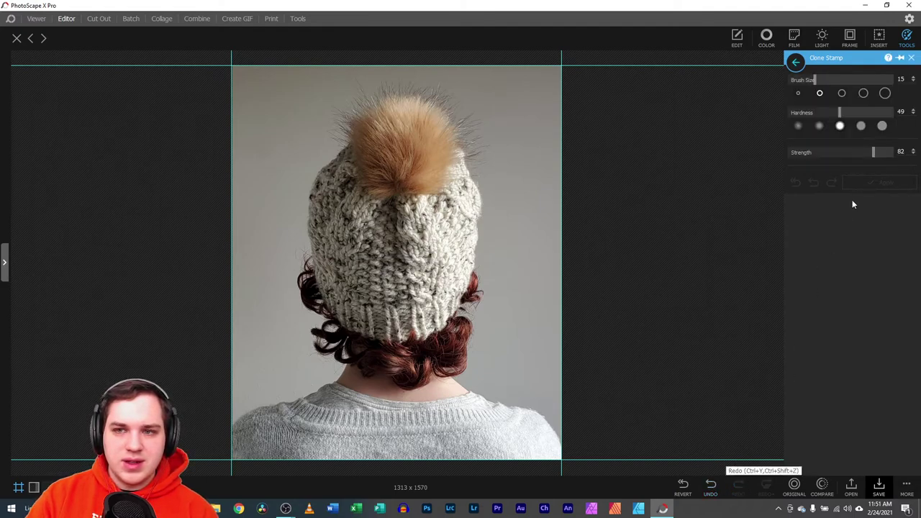
{"action": "left_click", "coordinate": [911, 57]}
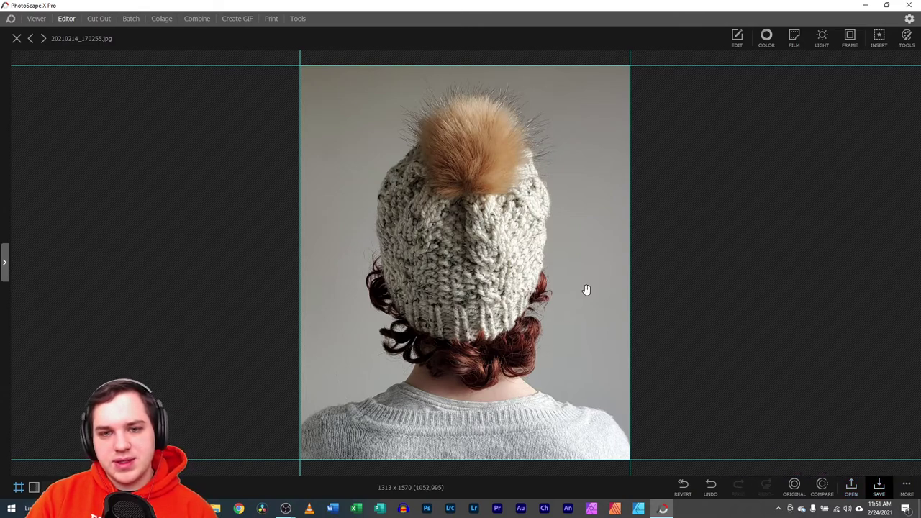
{"action": "left_click", "coordinate": [743, 40]}
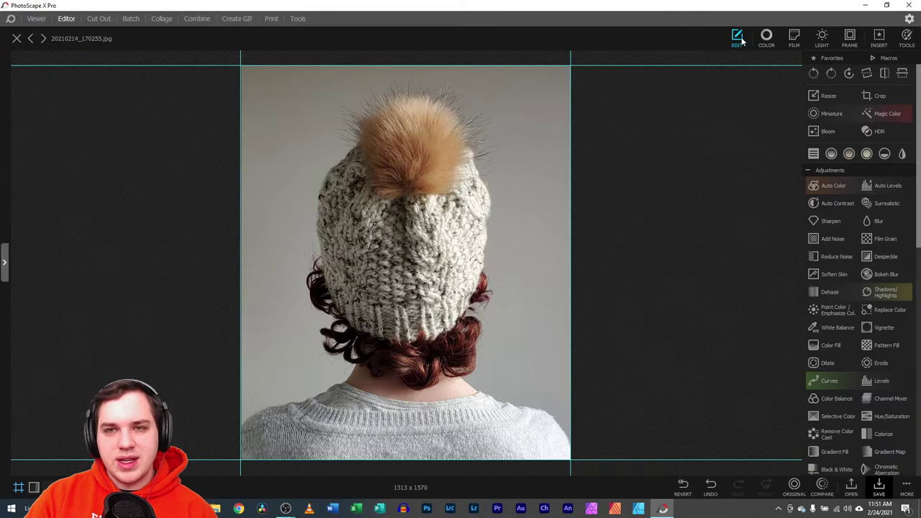
{"action": "left_click", "coordinate": [731, 46]}
{"action": "left_click", "coordinate": [731, 45]}
{"action": "left_click", "coordinate": [731, 45]}
{"action": "left_click", "coordinate": [730, 44]}
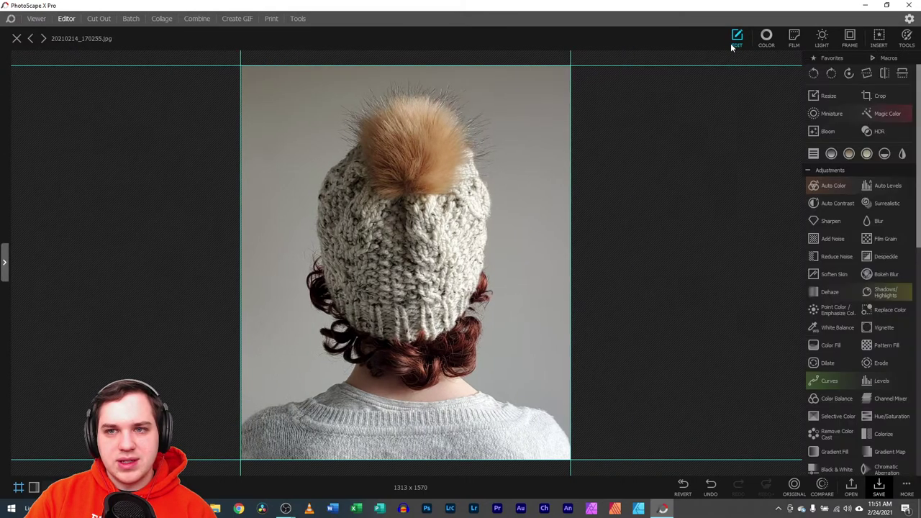
- Brush a size-40 Color mask over the beanie's left half and set Brighten to 22
{"action": "left_click", "coordinate": [766, 38]}
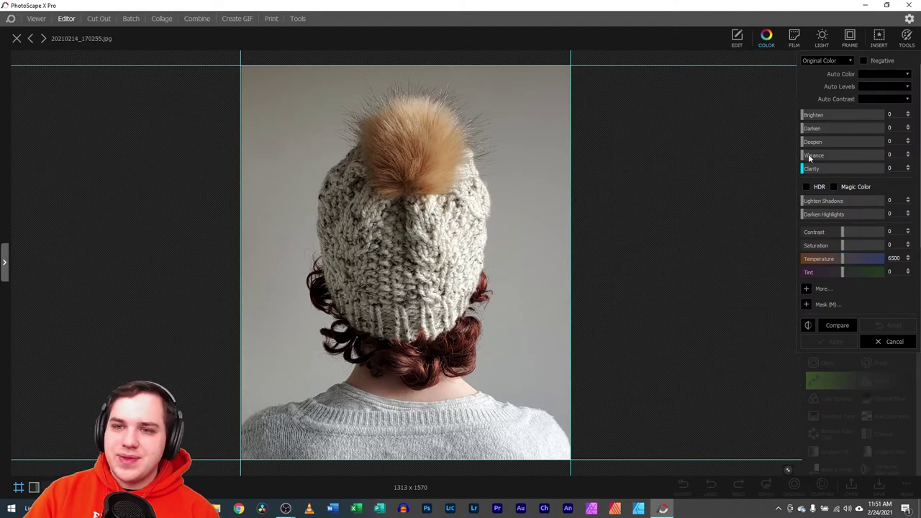
{"action": "left_click", "coordinate": [806, 304]}
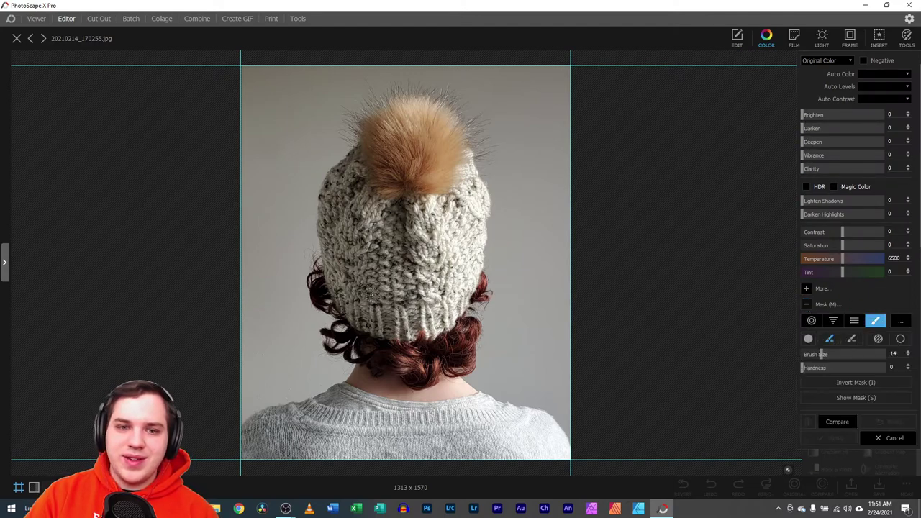
{"action": "left_click_drag", "start_coordinate": [821, 354], "coordinate": [856, 353]}
{"action": "mouse_move", "coordinate": [363, 170]}
{"action": "left_mouse_down"}
{"action": "mouse_move", "coordinate": [342, 189]}
{"action": "mouse_move", "coordinate": [337, 249]}
{"action": "left_mouse_up"}
{"action": "mouse_move", "coordinate": [341, 195]}
{"action": "left_mouse_down"}
{"action": "mouse_move", "coordinate": [338, 305]}
{"action": "mouse_move", "coordinate": [359, 214]}
{"action": "mouse_move", "coordinate": [357, 261]}
{"action": "mouse_move", "coordinate": [387, 209]}
{"action": "mouse_move", "coordinate": [374, 271]}
{"action": "mouse_move", "coordinate": [392, 232]}
{"action": "mouse_move", "coordinate": [410, 307]}
{"action": "mouse_move", "coordinate": [405, 201]}
{"action": "mouse_move", "coordinate": [394, 333]}
{"action": "mouse_move", "coordinate": [357, 309]}
{"action": "mouse_move", "coordinate": [402, 345]}
{"action": "left_mouse_up"}
{"action": "left_click_drag", "start_coordinate": [802, 115], "coordinate": [826, 115]}
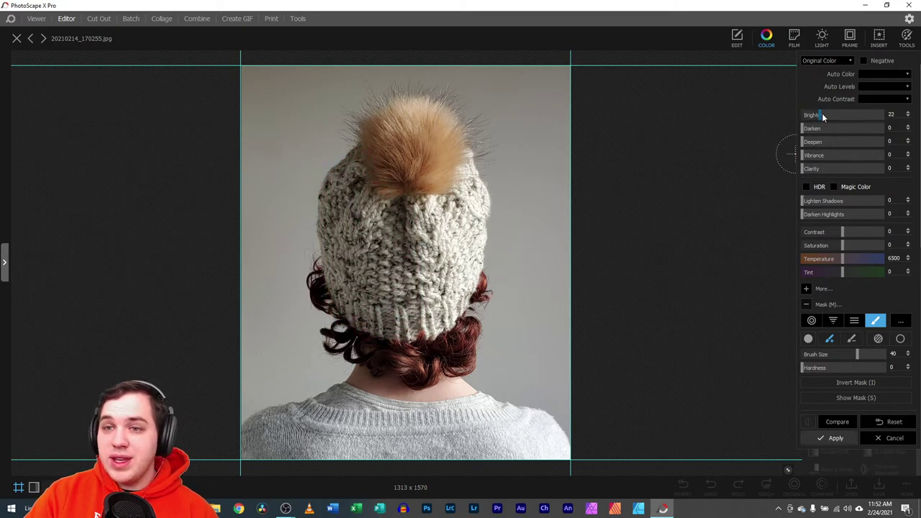
- Apply the masked brightening and save it over the existing JPEG
{"action": "left_click", "coordinate": [835, 438]}
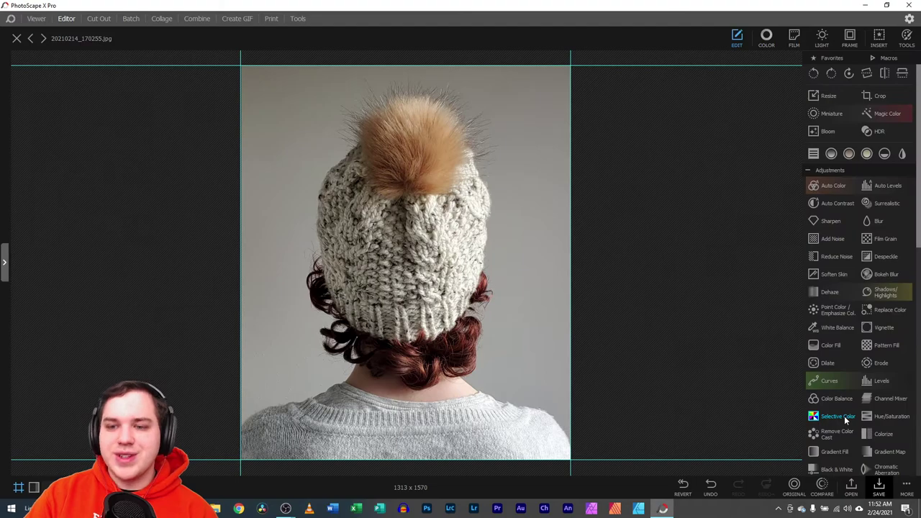
{"action": "left_click", "coordinate": [908, 489]}
{"action": "left_click", "coordinate": [846, 401]}
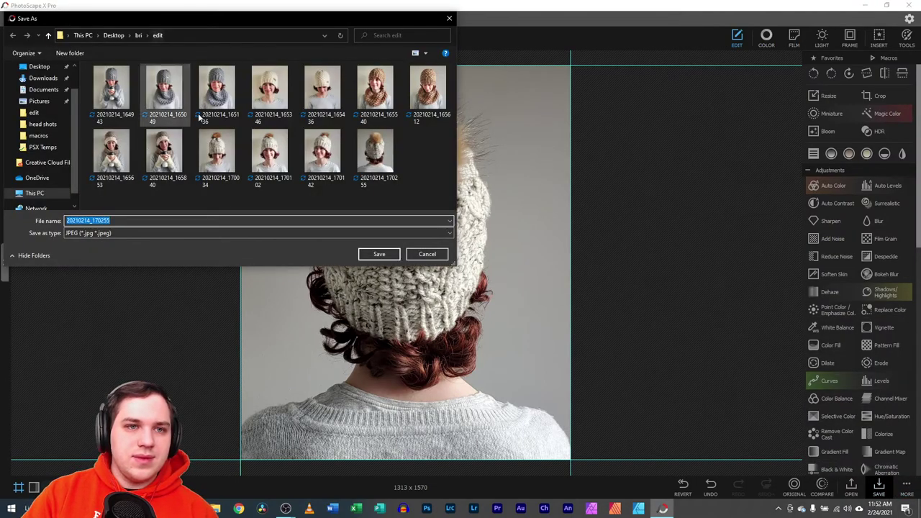
{"action": "left_click", "coordinate": [379, 255]}
{"action": "left_click", "coordinate": [480, 254]}
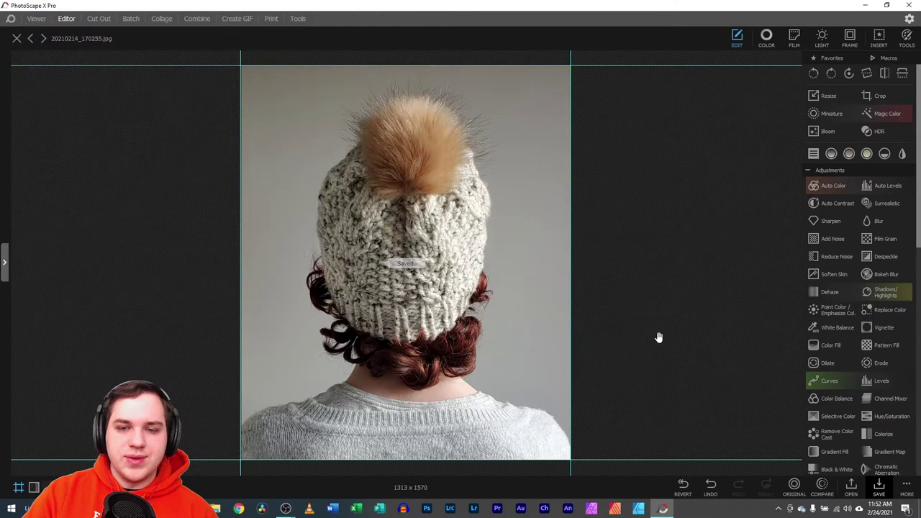
- Save the edit as a PSXPRJ project file
{"action": "left_click", "coordinate": [907, 489]}
{"action": "left_click", "coordinate": [835, 412]}
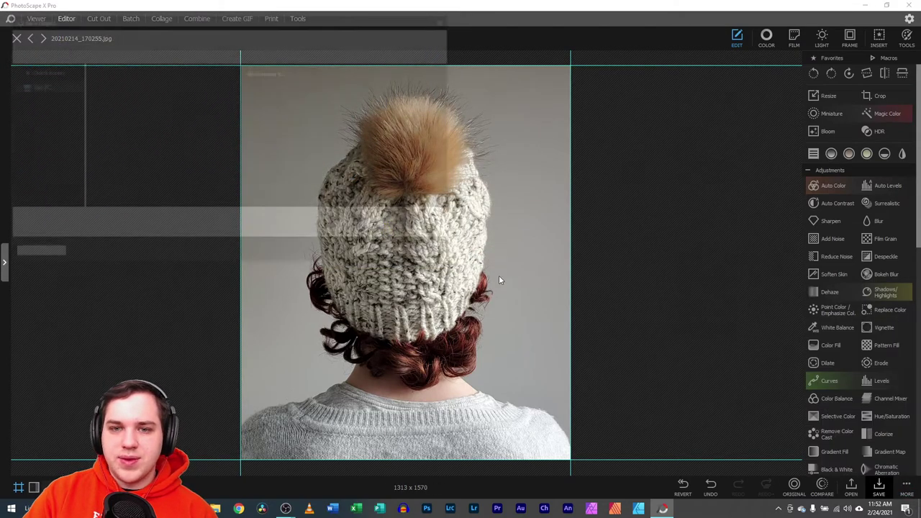
{"action": "left_click", "coordinate": [369, 257]}
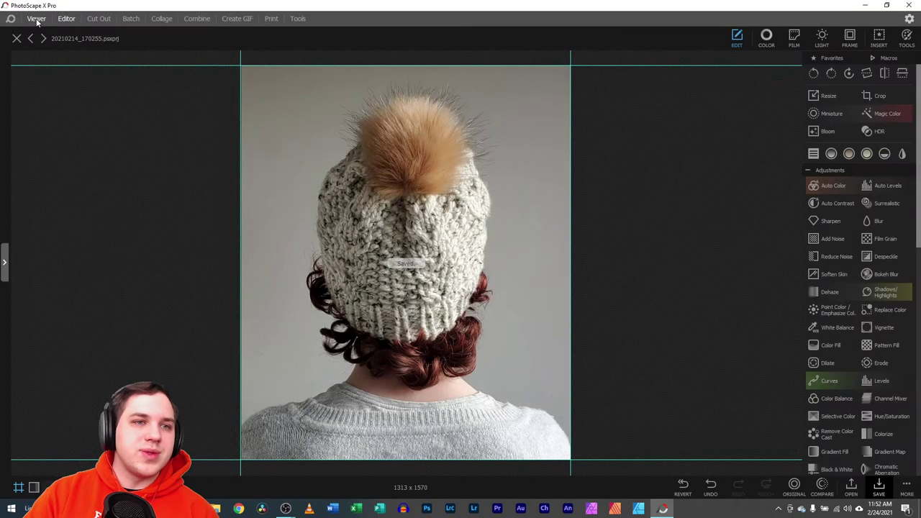
- In Viewer, go to photo 18/20, 20210214_170349.jpg, and open it in the Editor
{"action": "left_click", "coordinate": [36, 19]}
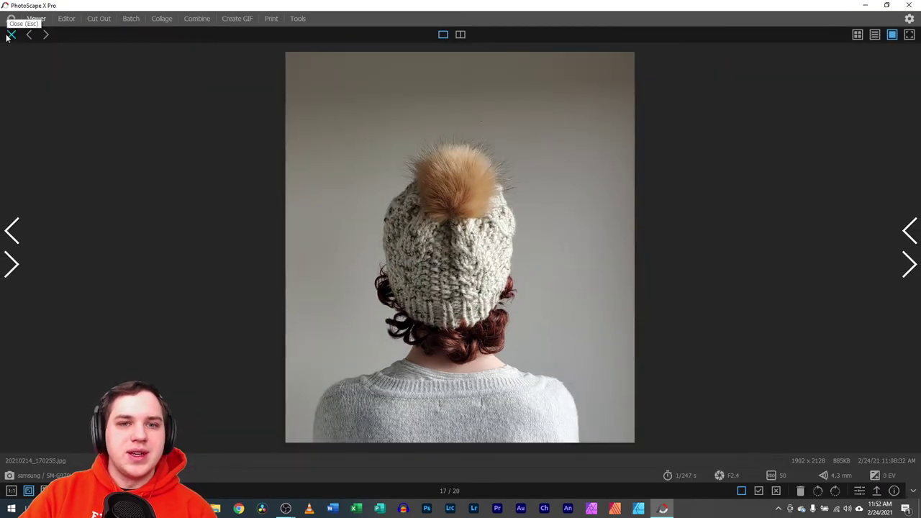
{"action": "left_click", "coordinate": [909, 266]}
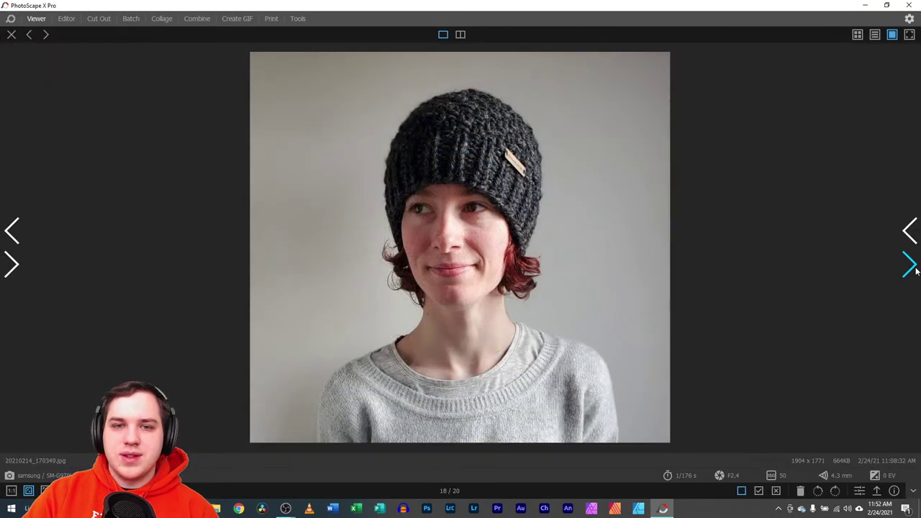
{"action": "left_click", "coordinate": [910, 266]}
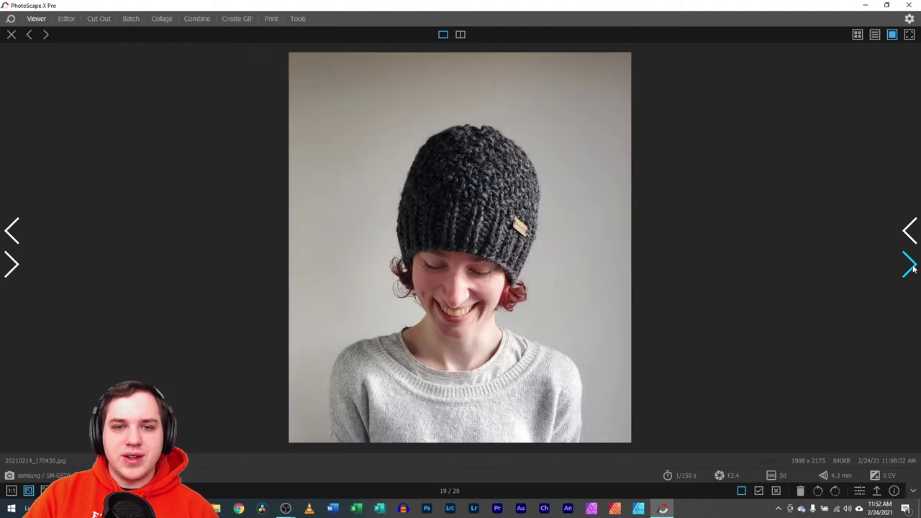
{"action": "left_click", "coordinate": [910, 267]}
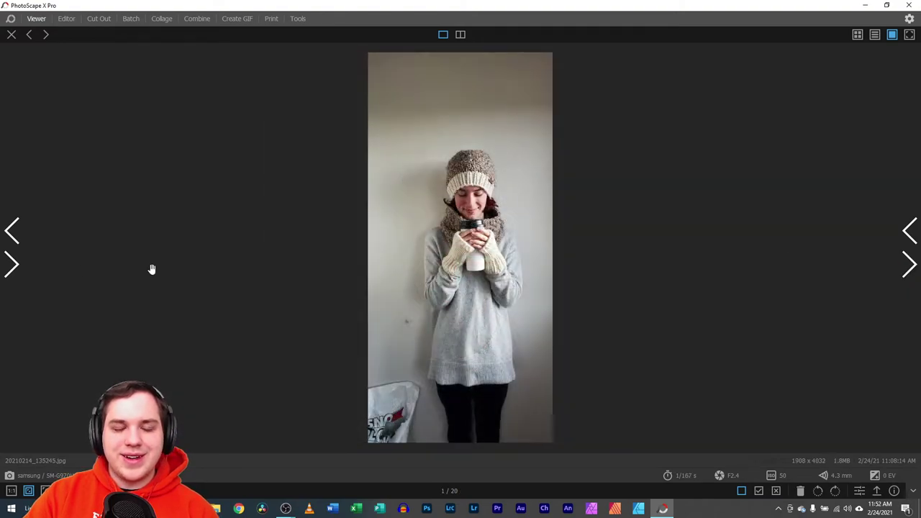
{"action": "left_click", "coordinate": [11, 231]}
{"action": "left_click", "coordinate": [10, 231]}
{"action": "left_click", "coordinate": [10, 231]}
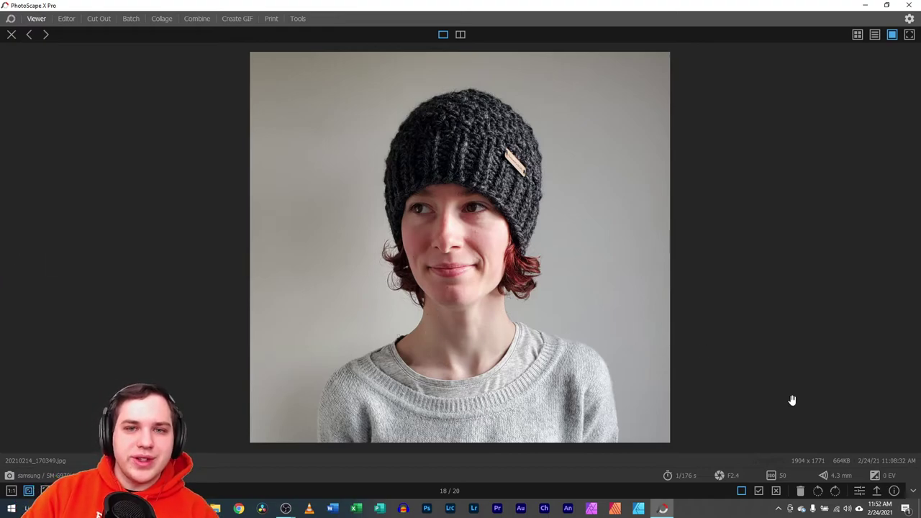
{"action": "left_click", "coordinate": [858, 491]}
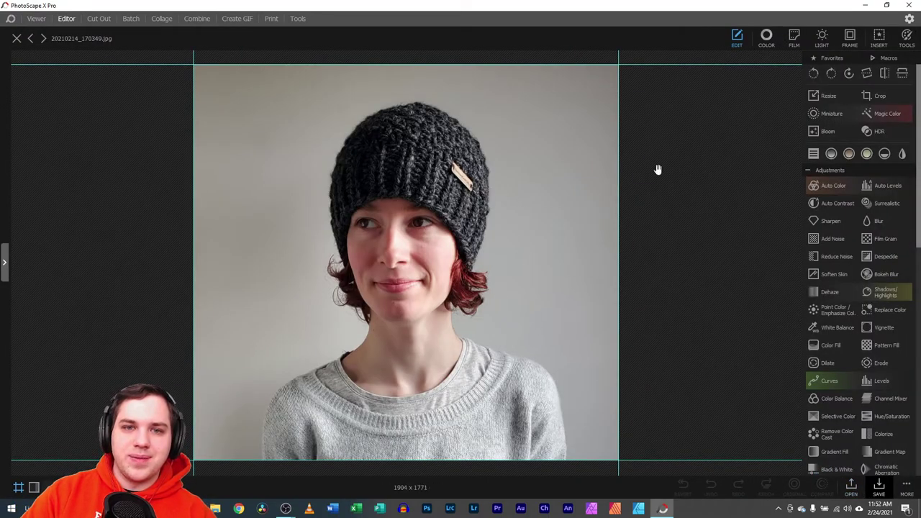
- Draw and redraw trial crop areas over the dark-beanie portrait
{"action": "left_click", "coordinate": [882, 97]}
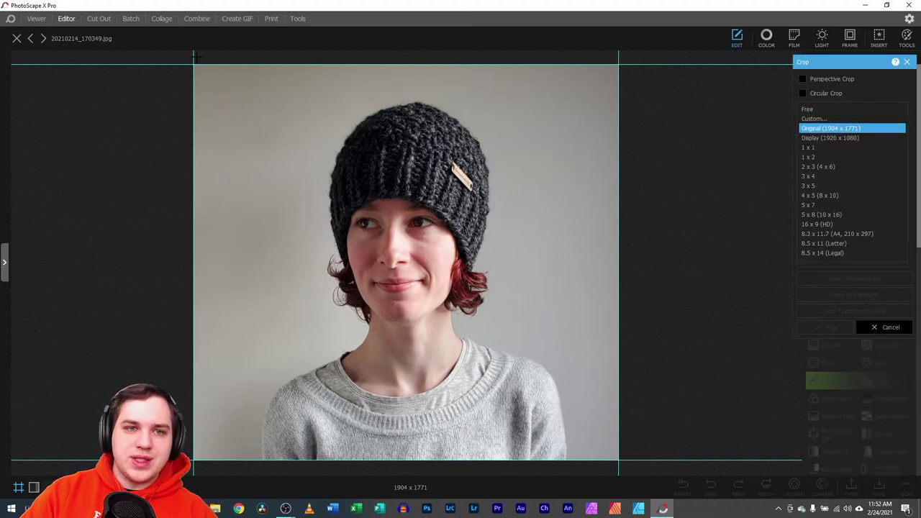
{"action": "left_click_drag", "start_coordinate": [203, 57], "coordinate": [565, 453]}
{"action": "left_click_drag", "start_coordinate": [426, 379], "coordinate": [460, 380]}
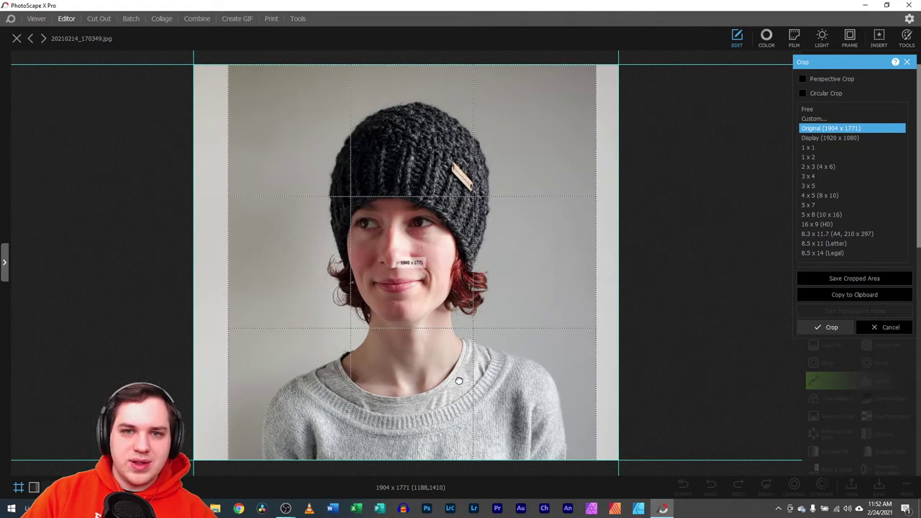
{"action": "left_click", "coordinate": [325, 140]}
{"action": "left_click_drag", "start_coordinate": [270, 94], "coordinate": [309, 252]}
{"action": "left_click", "coordinate": [829, 128]}
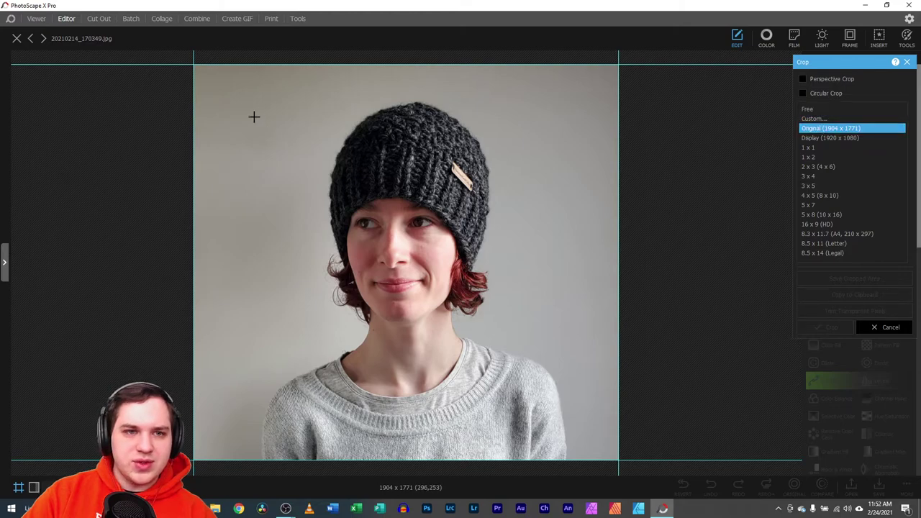
- Crop the photo to 1648 x 1771 with the Original ratio
{"action": "left_click", "coordinate": [809, 146]}
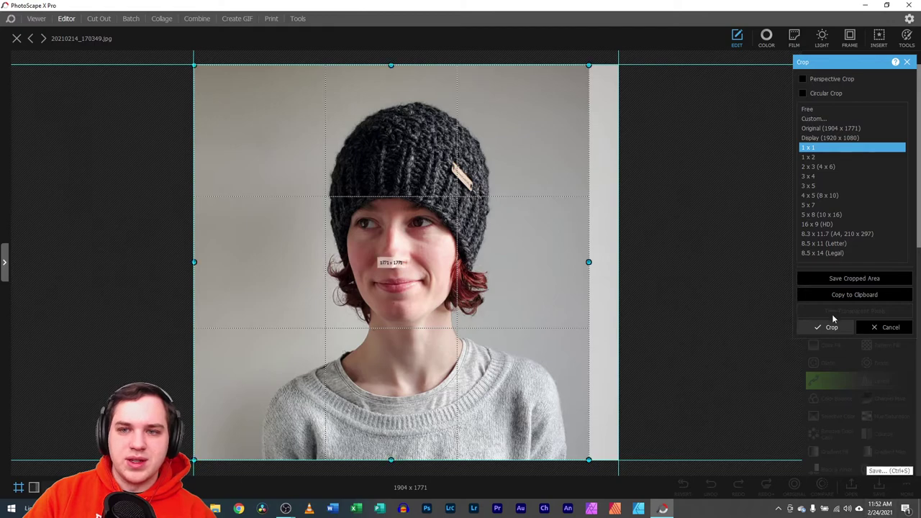
{"action": "left_click", "coordinate": [818, 129]}
{"action": "left_click_drag", "start_coordinate": [212, 65], "coordinate": [582, 459]}
{"action": "left_click_drag", "start_coordinate": [356, 330], "coordinate": [365, 336]}
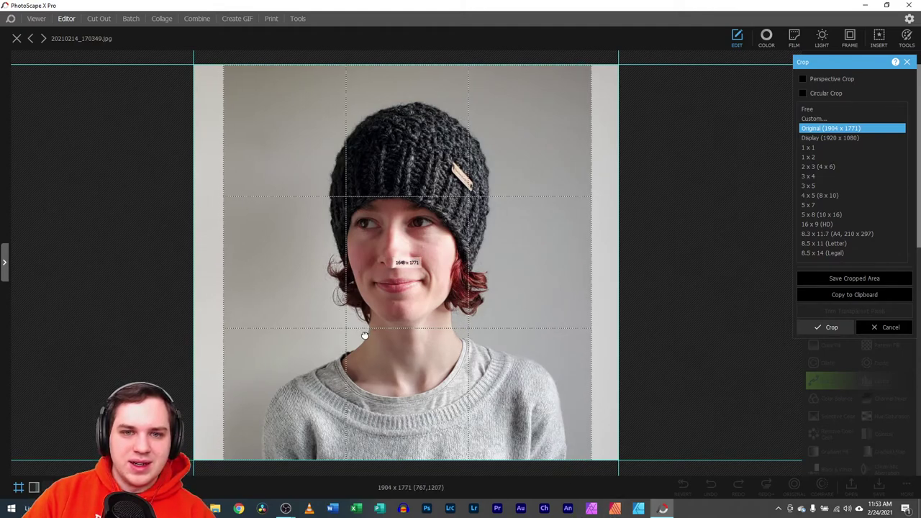
{"action": "left_click_drag", "start_coordinate": [364, 335], "coordinate": [363, 336]}
{"action": "key", "text": "Return"}
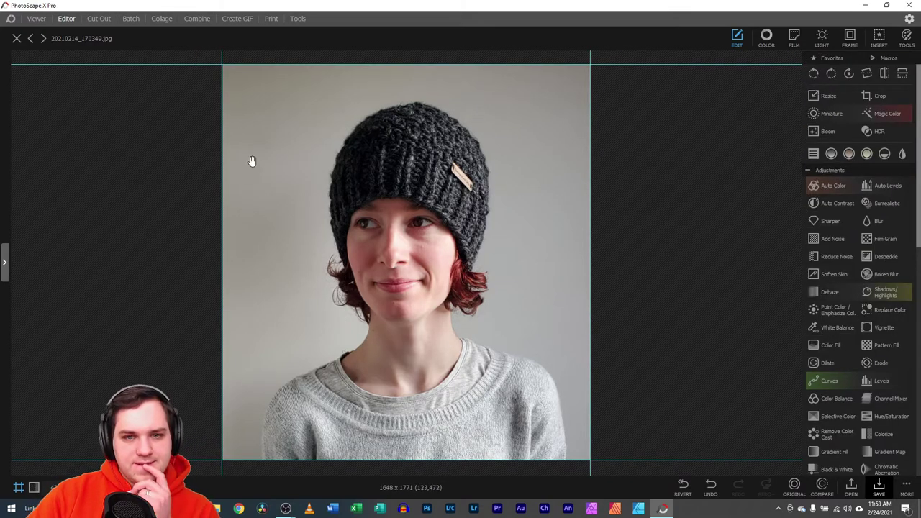
- Crop again to a narrower 1628 x 1751 frame
{"action": "left_click", "coordinate": [882, 99]}
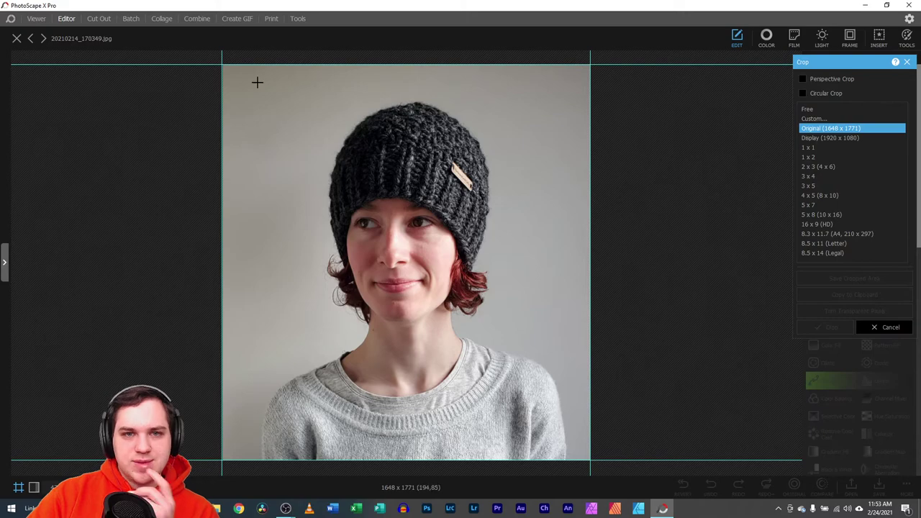
{"action": "left_click_drag", "start_coordinate": [224, 62], "coordinate": [507, 448]}
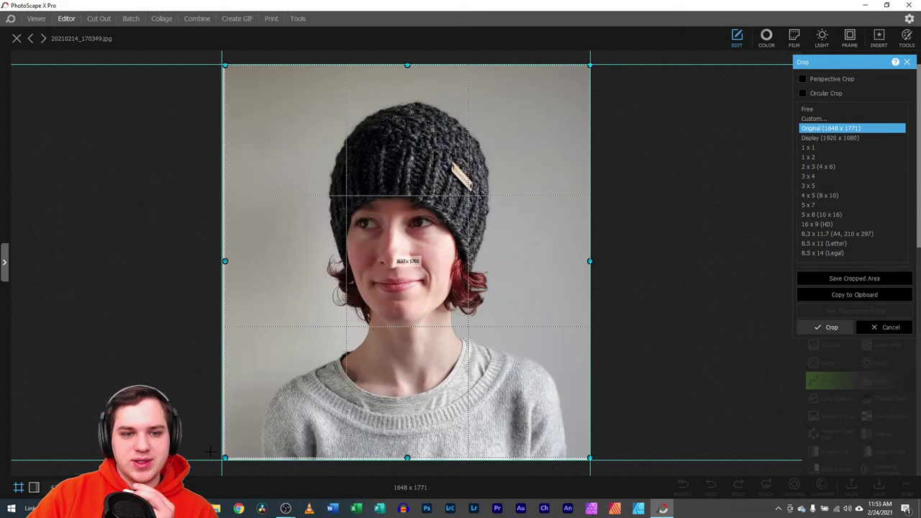
{"action": "left_click_drag", "start_coordinate": [226, 457], "coordinate": [223, 460]}
{"action": "left_click_drag", "start_coordinate": [282, 425], "coordinate": [290, 468]}
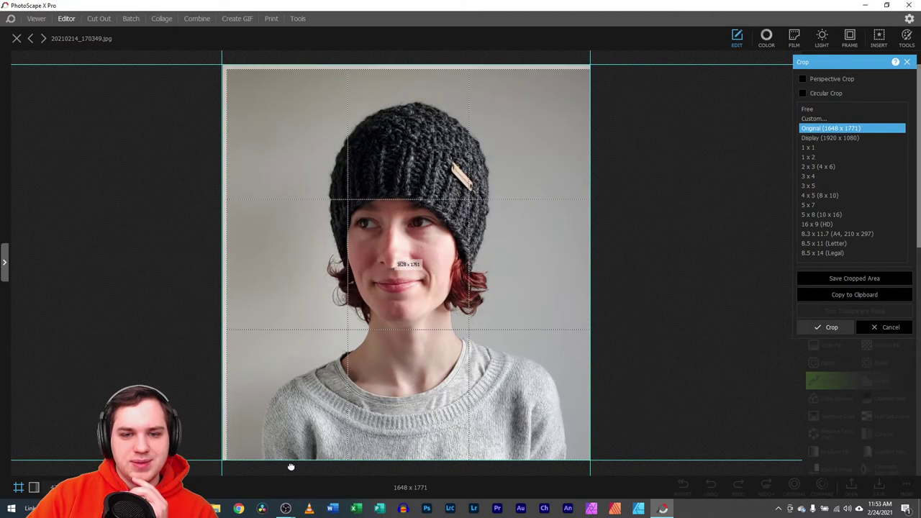
{"action": "double_click", "coordinate": [334, 410]}
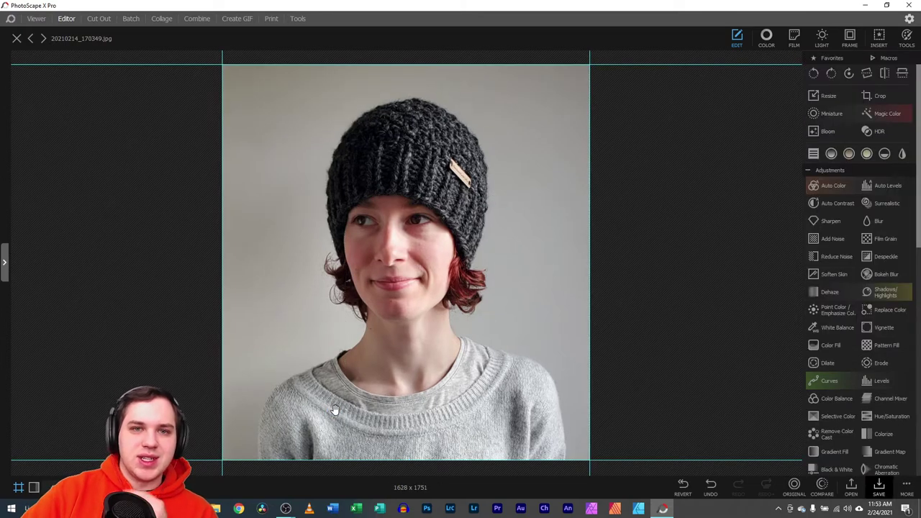
- Zoom in on the hat and try Brighten and the Negative toggle in Color
{"action": "left_click", "coordinate": [766, 37]}
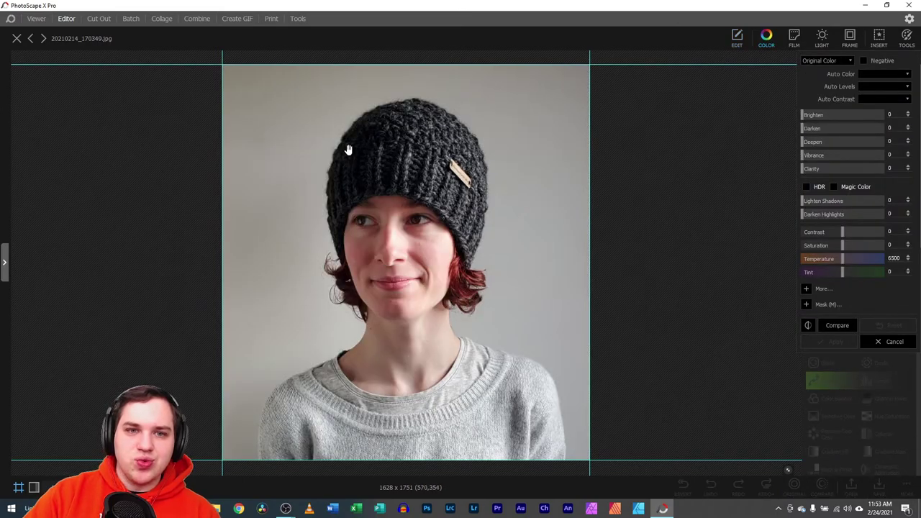
{"action": "left_click", "coordinate": [34, 487]}
{"action": "left_click_drag", "start_coordinate": [41, 444], "coordinate": [42, 429]}
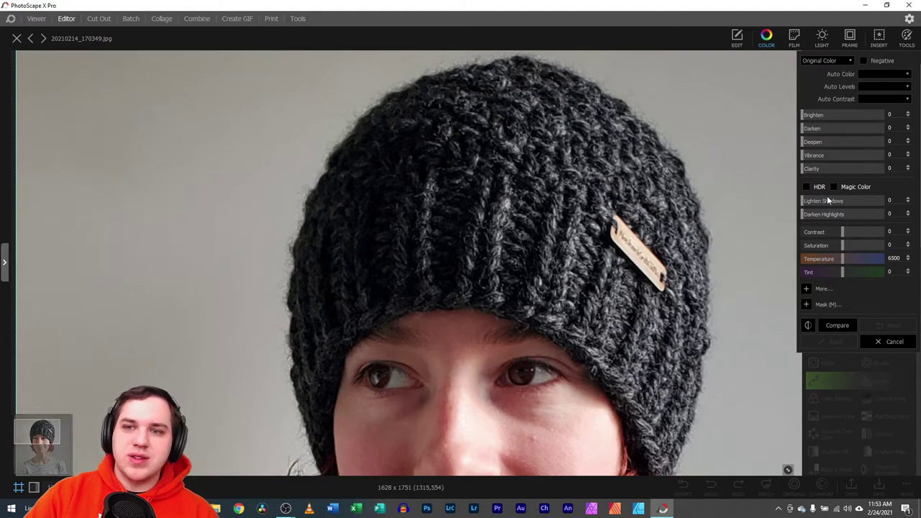
{"action": "mouse_move", "coordinate": [812, 119]}
{"action": "left_mouse_down"}
{"action": "mouse_move", "coordinate": [854, 116]}
{"action": "mouse_move", "coordinate": [796, 115]}
{"action": "left_mouse_up"}
{"action": "left_click", "coordinate": [864, 61]}
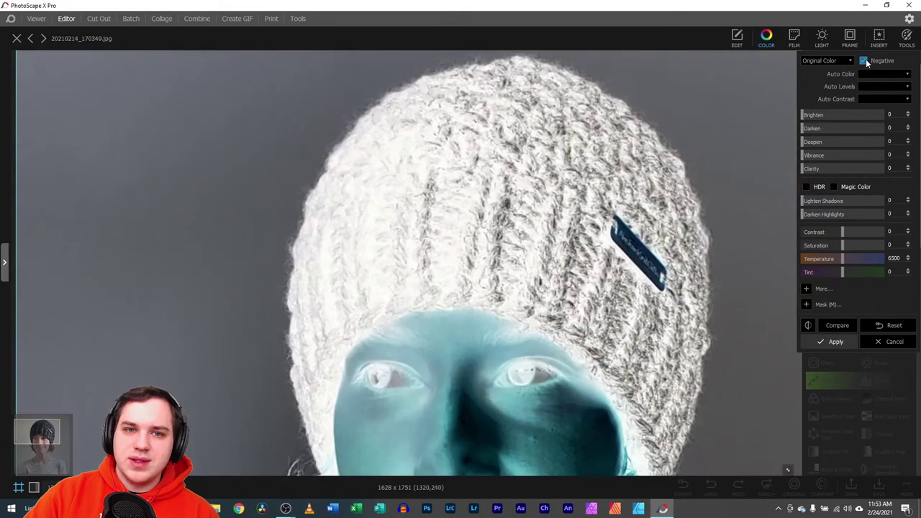
{"action": "left_click", "coordinate": [864, 61]}
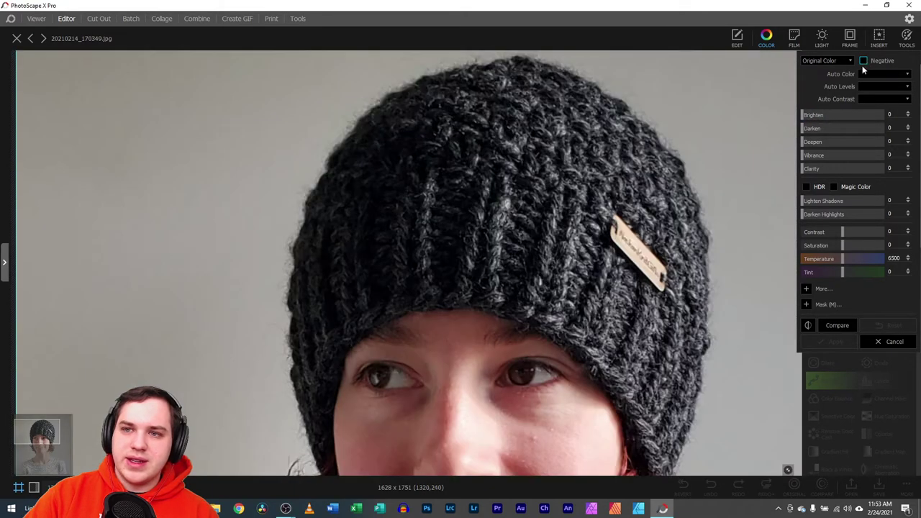
- Raise Brighten to 42, compare with the original, then discard it
{"action": "left_click_drag", "start_coordinate": [806, 115], "coordinate": [820, 115]}
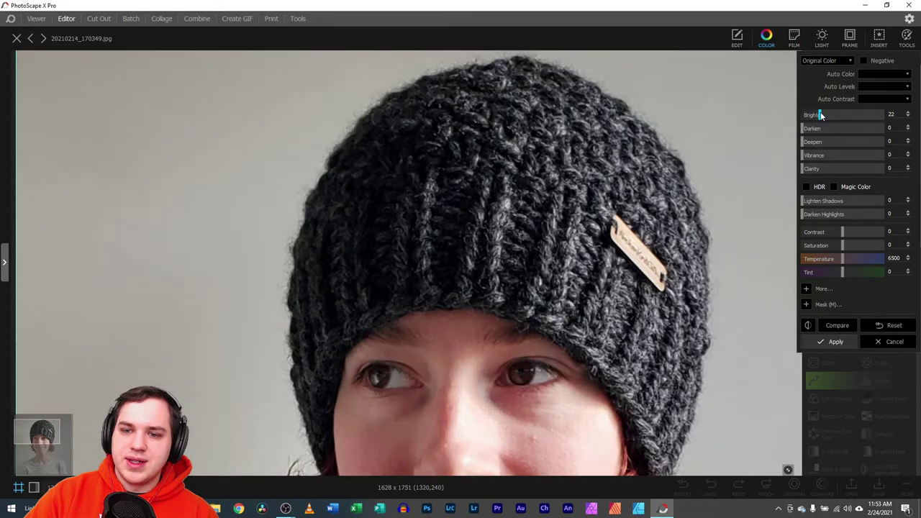
{"action": "left_click", "coordinate": [788, 470]}
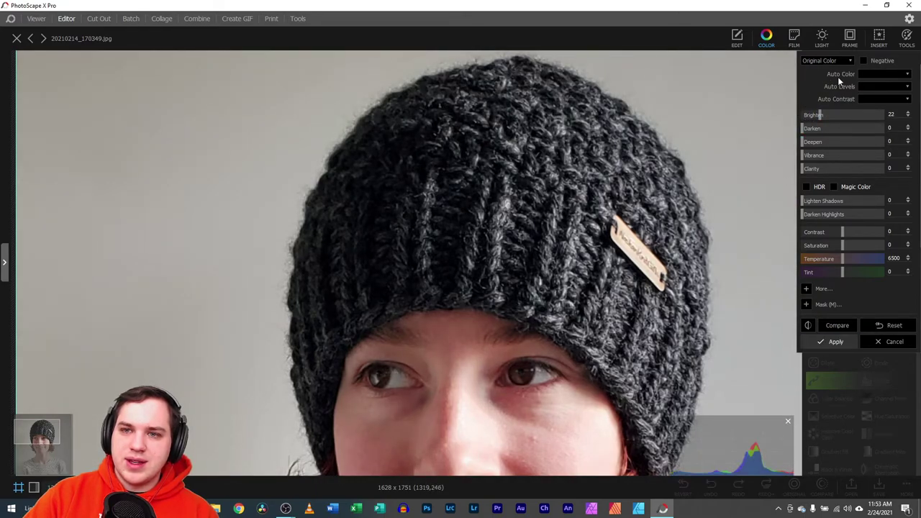
{"action": "left_click_drag", "start_coordinate": [820, 115], "coordinate": [834, 115]}
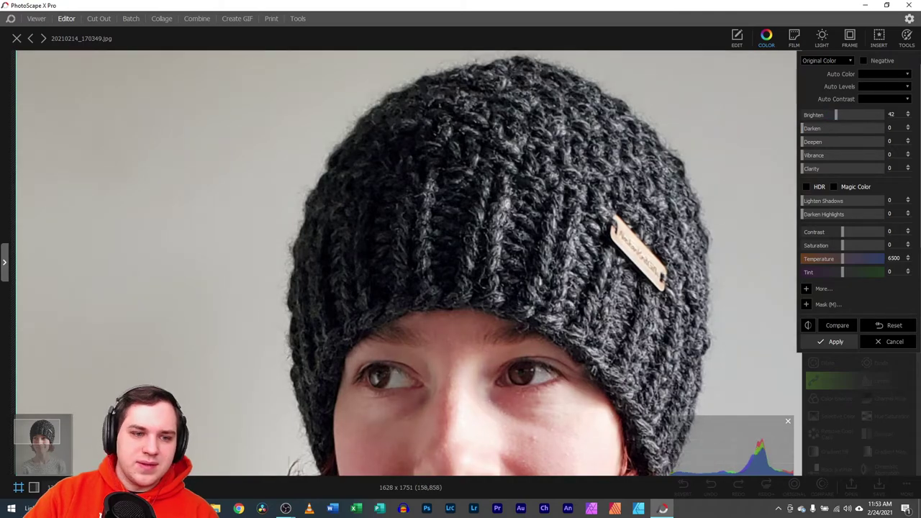
{"action": "scroll", "coordinate": [406, 262], "scroll_direction": "down", "scroll_amount": 3}
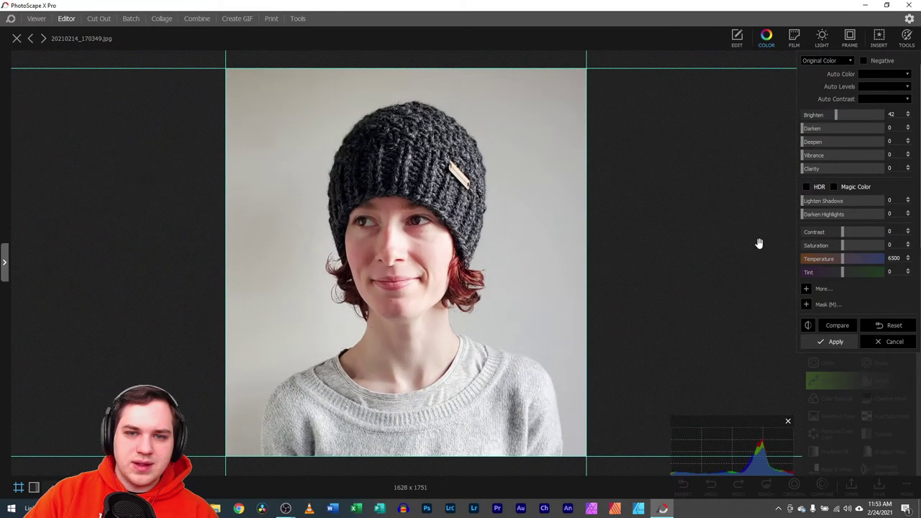
{"action": "left_click", "coordinate": [834, 325]}
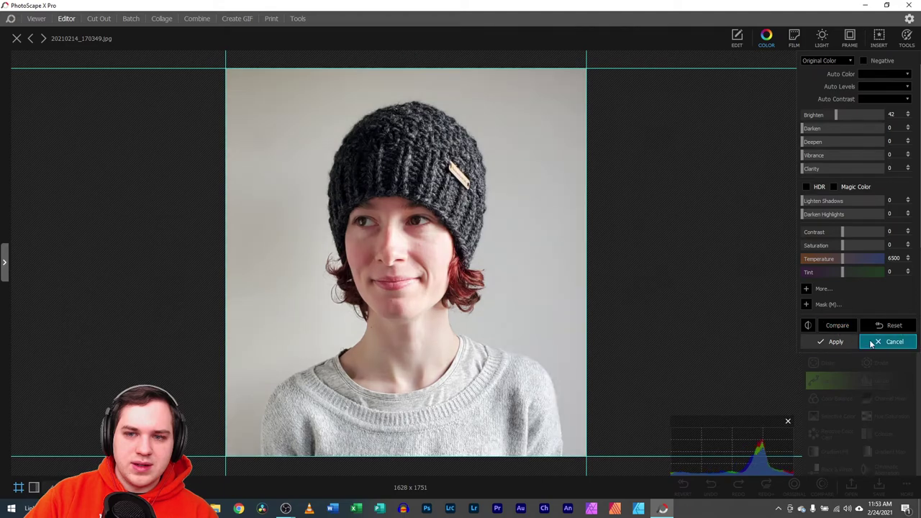
{"action": "left_click", "coordinate": [869, 342]}
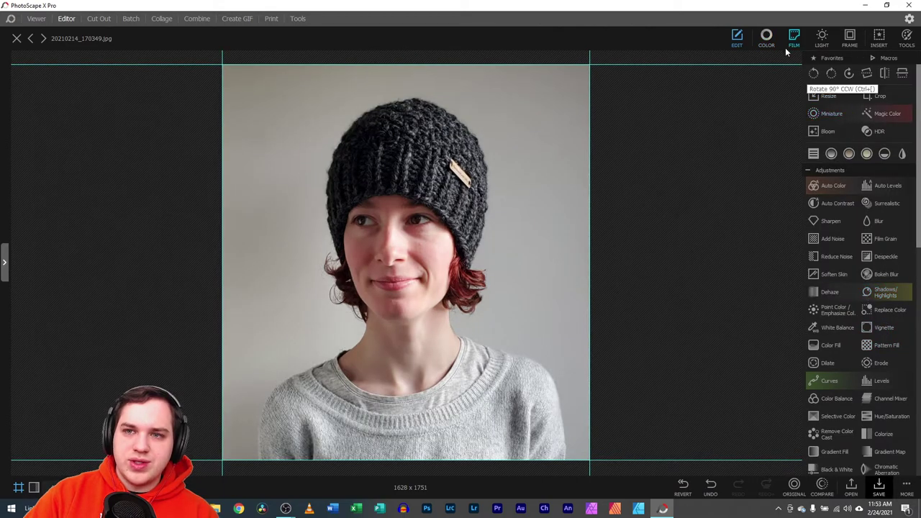
- Apply a slight Brighten to the whole portrait
{"action": "left_click", "coordinate": [766, 40]}
{"action": "left_click_drag", "start_coordinate": [811, 118], "coordinate": [817, 116]}
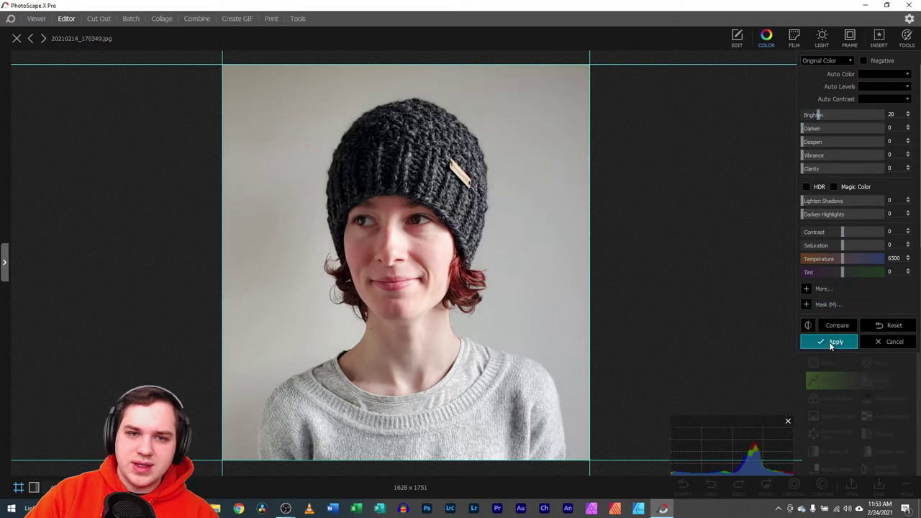
{"action": "left_click", "coordinate": [829, 341]}
- Brush-mask the beanie's left half and raise its Brighten to 53
{"action": "left_click", "coordinate": [770, 42]}
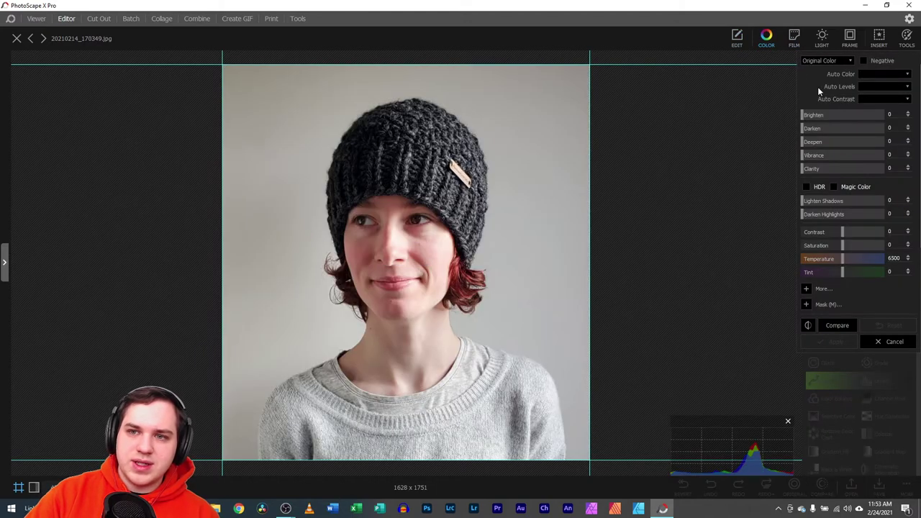
{"action": "left_click", "coordinate": [807, 304]}
{"action": "mouse_move", "coordinate": [355, 148]}
{"action": "left_mouse_down"}
{"action": "mouse_move", "coordinate": [369, 121]}
{"action": "mouse_move", "coordinate": [393, 117]}
{"action": "mouse_move", "coordinate": [353, 162]}
{"action": "mouse_move", "coordinate": [334, 225]}
{"action": "mouse_move", "coordinate": [355, 185]}
{"action": "mouse_move", "coordinate": [381, 182]}
{"action": "mouse_move", "coordinate": [360, 191]}
{"action": "mouse_move", "coordinate": [397, 158]}
{"action": "left_mouse_up"}
{"action": "left_click_drag", "start_coordinate": [803, 116], "coordinate": [849, 114]}
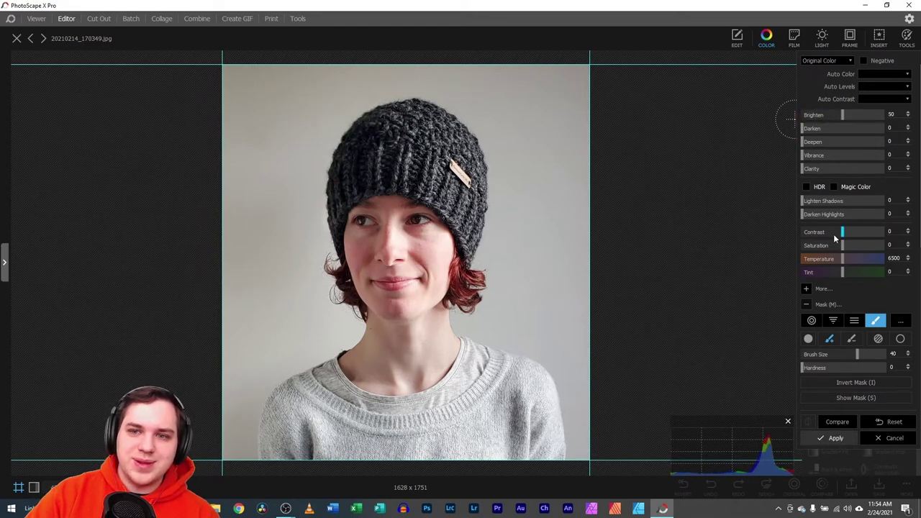
{"action": "left_click_drag", "start_coordinate": [817, 169], "coordinate": [790, 174]}
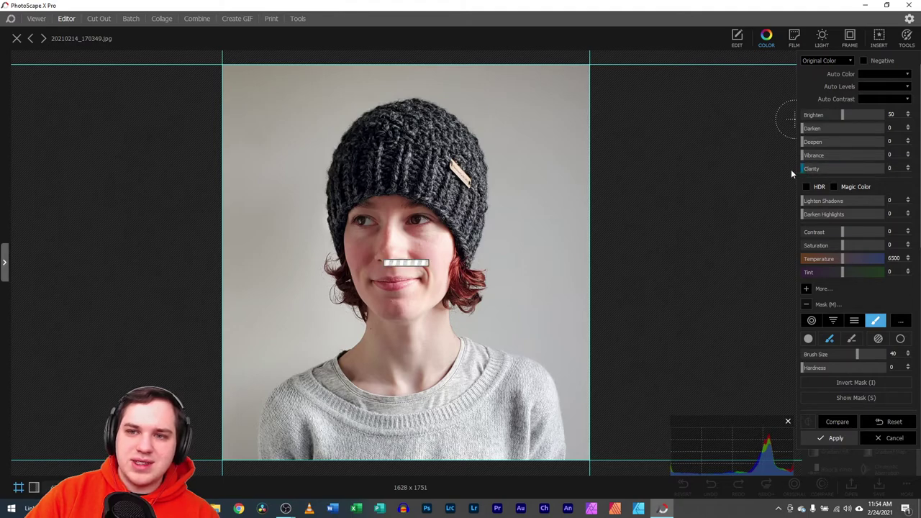
{"action": "mouse_move", "coordinate": [841, 115]}
{"action": "left_mouse_down"}
{"action": "mouse_move", "coordinate": [831, 120]}
{"action": "mouse_move", "coordinate": [878, 115]}
{"action": "mouse_move", "coordinate": [844, 114]}
{"action": "left_mouse_up"}
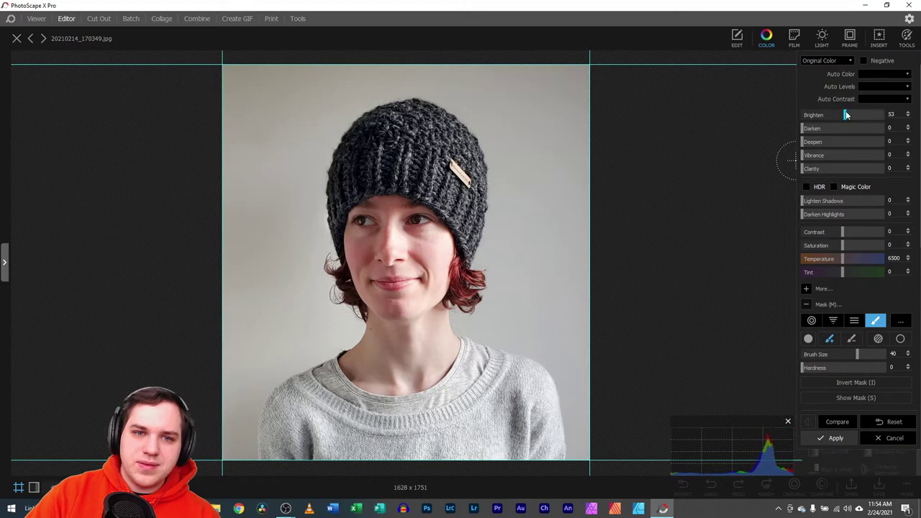
- Apply the masked brightening and compare it with the original
{"action": "left_click", "coordinate": [833, 438]}
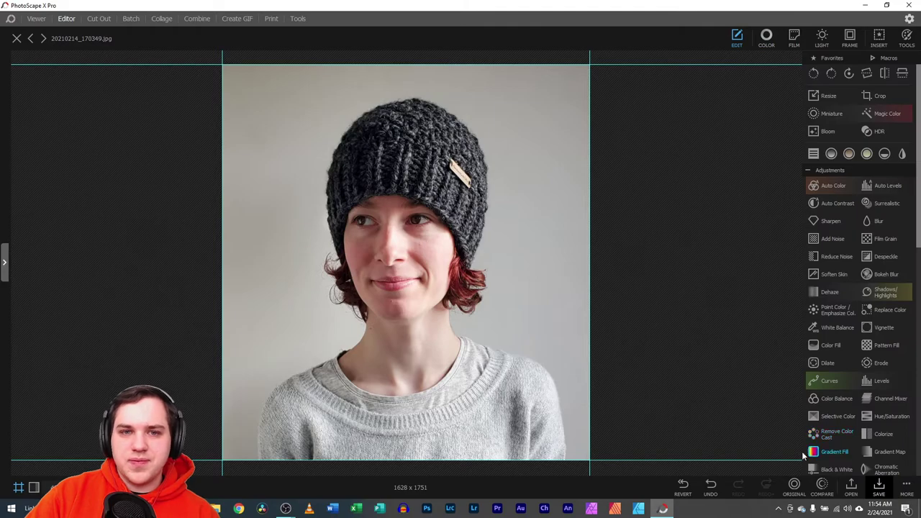
{"action": "left_click", "coordinate": [796, 488]}
{"action": "left_click", "coordinate": [819, 488]}
{"action": "left_click", "coordinate": [819, 488]}
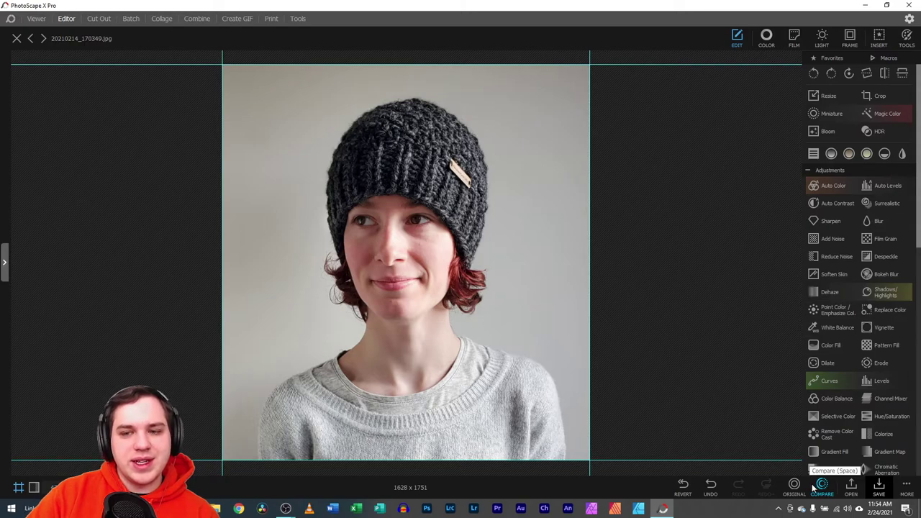
{"action": "left_click", "coordinate": [710, 487]}
{"action": "left_click", "coordinate": [739, 487]}
{"action": "left_click", "coordinate": [739, 490]}
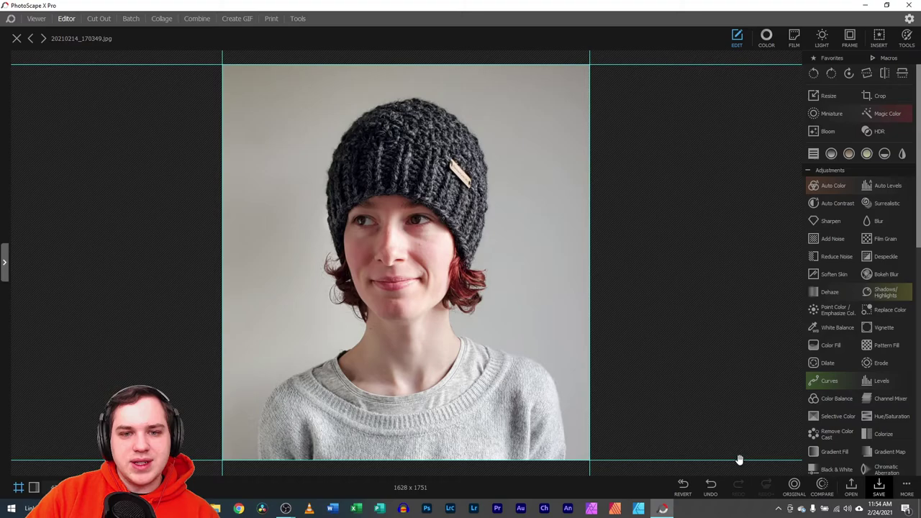
- Save the portrait as 20210214_170349.jpg in the edit folder, keeping the original, and close it
{"action": "left_click", "coordinate": [879, 495]}
{"action": "left_click", "coordinate": [352, 228]}
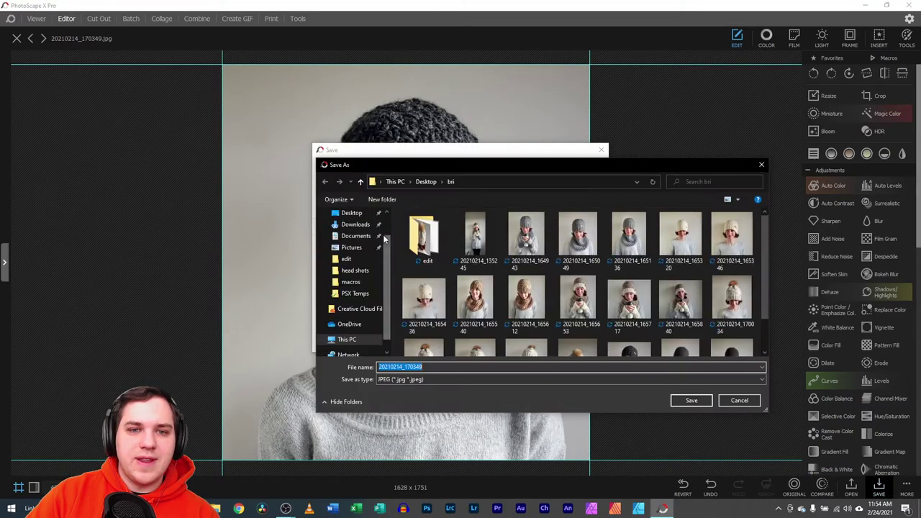
{"action": "left_click", "coordinate": [689, 400]}
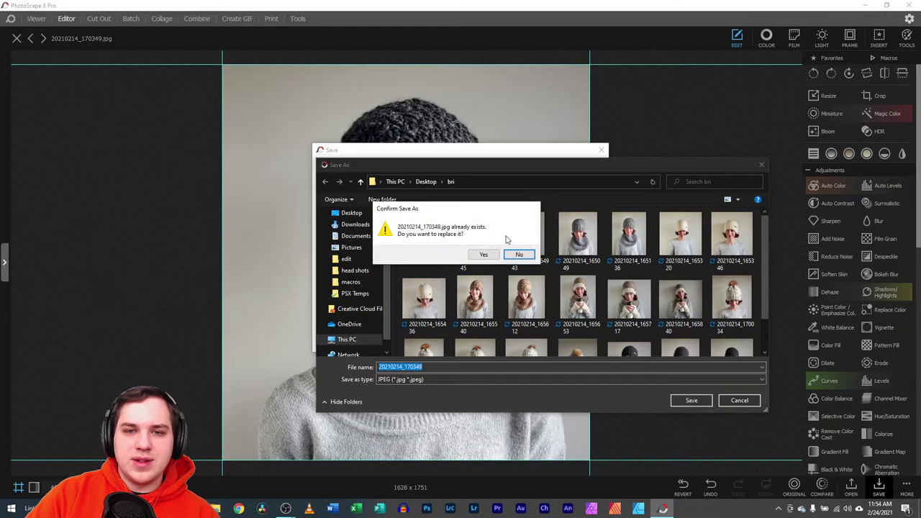
{"action": "left_click", "coordinate": [519, 254]}
{"action": "double_click", "coordinate": [424, 231]}
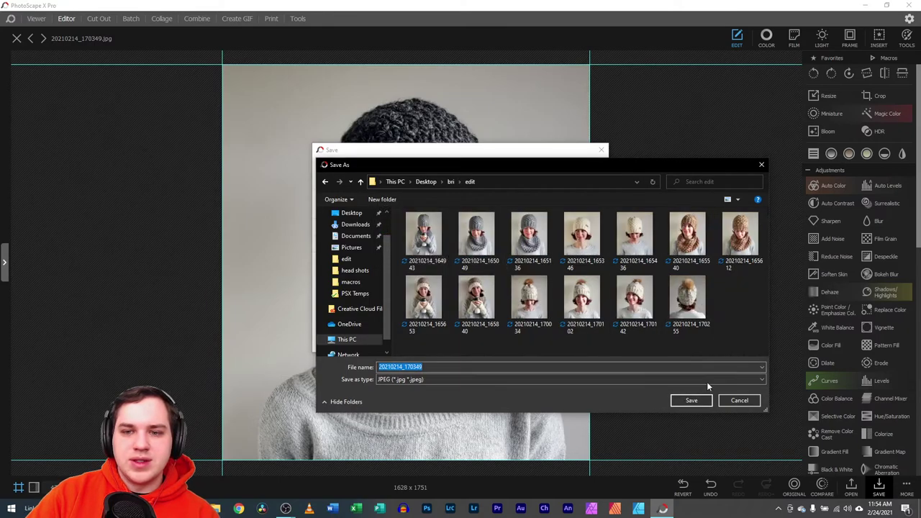
{"action": "left_click", "coordinate": [691, 400]}
{"action": "left_click", "coordinate": [906, 489]}
{"action": "left_click", "coordinate": [556, 295]}
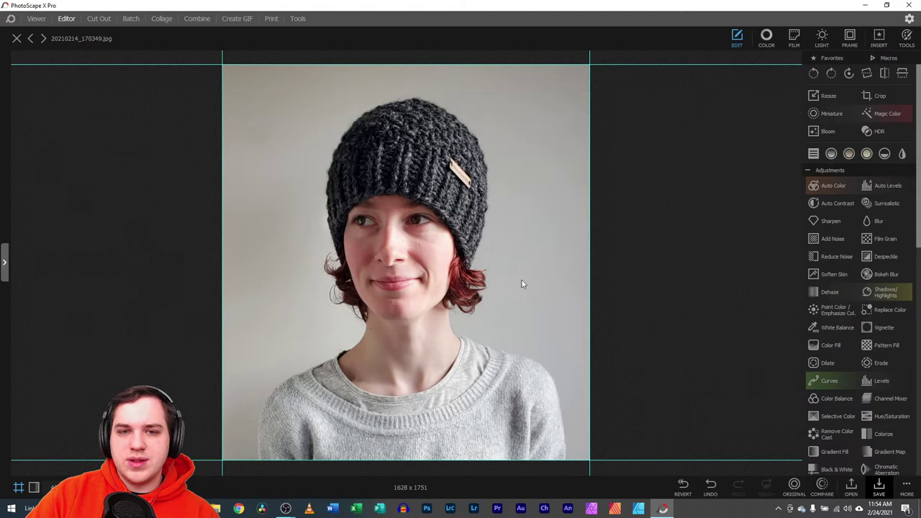
{"action": "key", "text": "Return"}
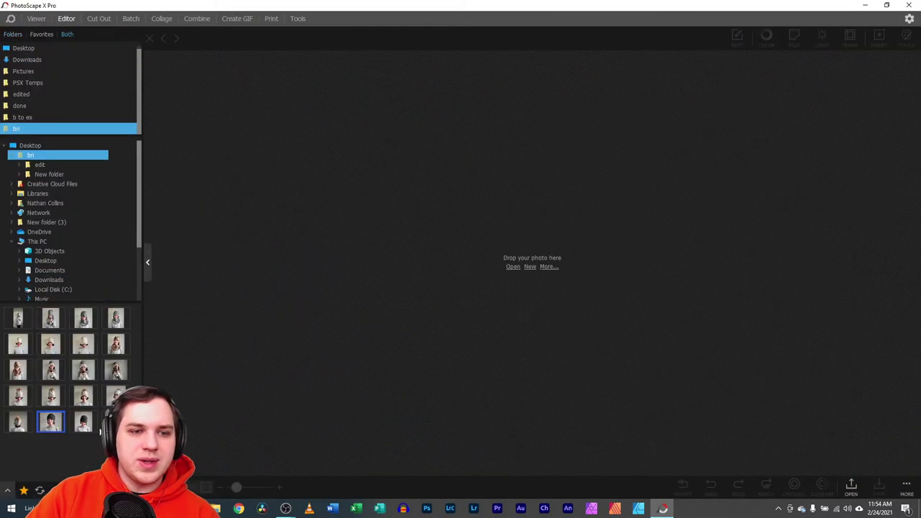
- Open the next portrait, 20210214_170430.jpg, in the Editor
{"action": "left_click", "coordinate": [37, 18]}
{"action": "left_click", "coordinate": [908, 265]}
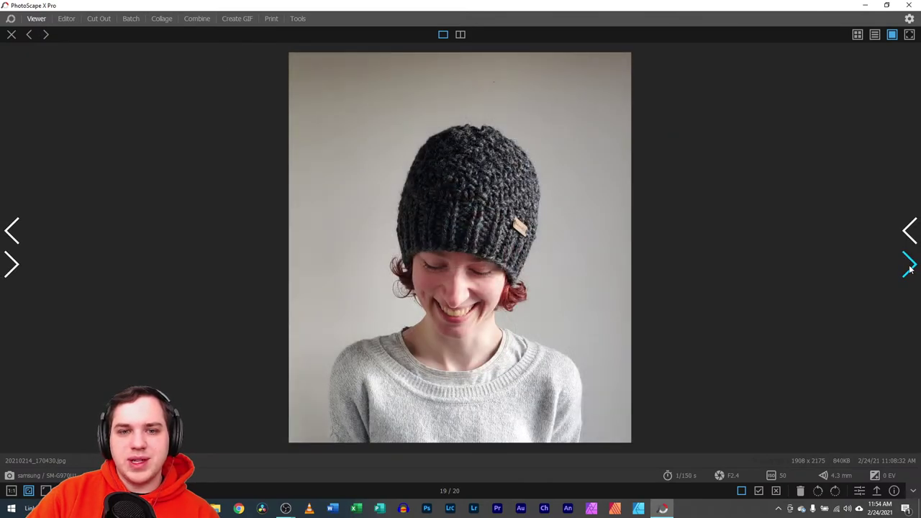
{"action": "left_click", "coordinate": [859, 491]}
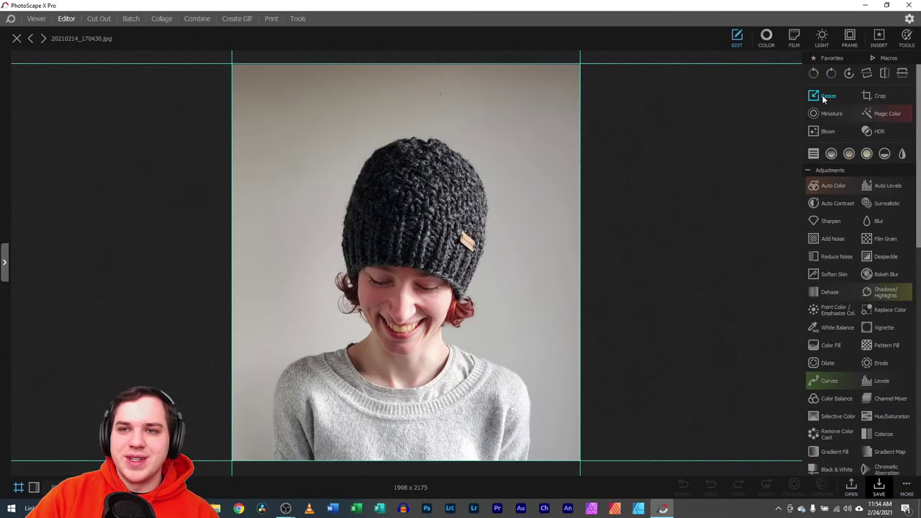
- Crop it to 1745 x 1875 around the smiling subject
{"action": "left_click", "coordinate": [876, 96]}
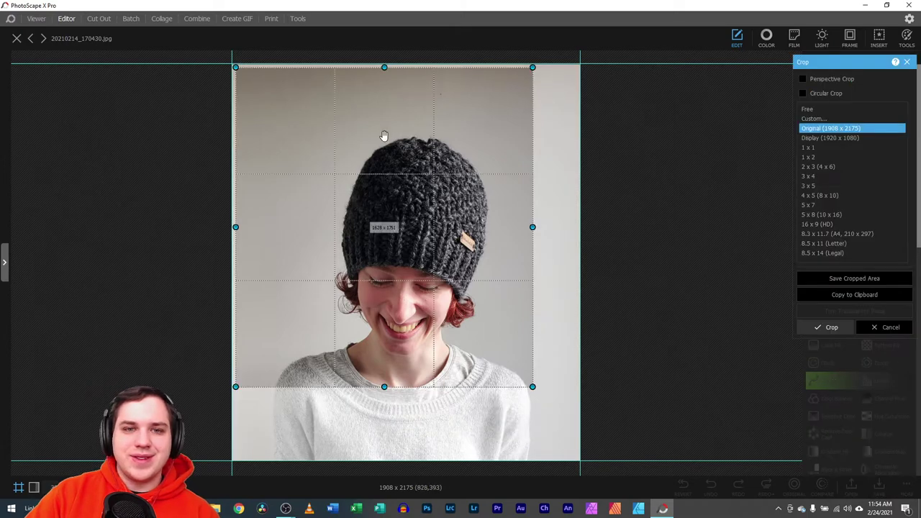
{"action": "left_click_drag", "start_coordinate": [384, 138], "coordinate": [415, 215]}
{"action": "left_click_drag", "start_coordinate": [555, 139], "coordinate": [518, 151]}
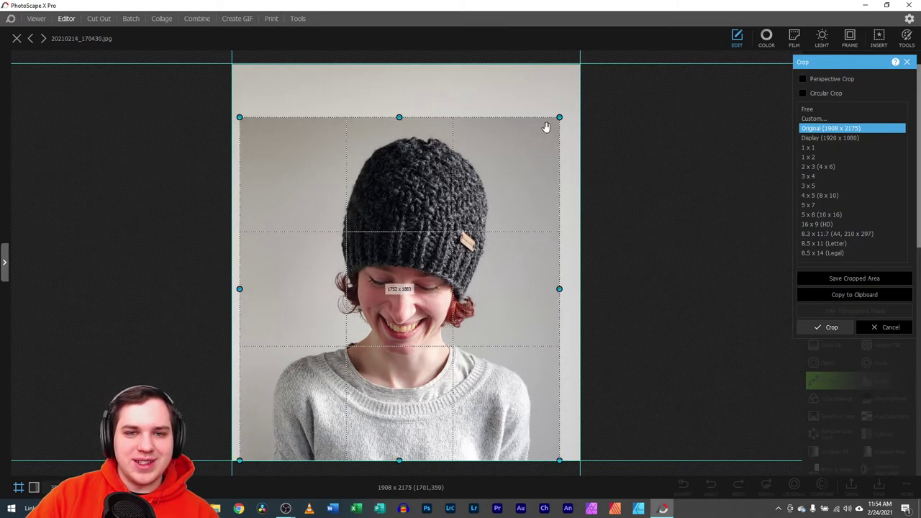
{"action": "left_click_drag", "start_coordinate": [556, 115], "coordinate": [559, 116]}
{"action": "left_click_drag", "start_coordinate": [526, 143], "coordinate": [530, 136]}
{"action": "key", "text": "Return"}
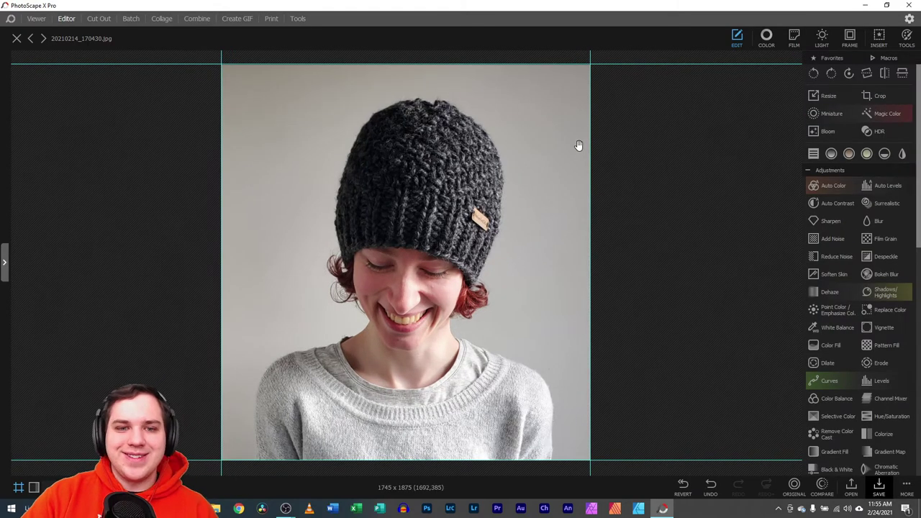
- Brush-mask the grey beanie's left half and apply a Brighten of 36
{"action": "left_click", "coordinate": [767, 39]}
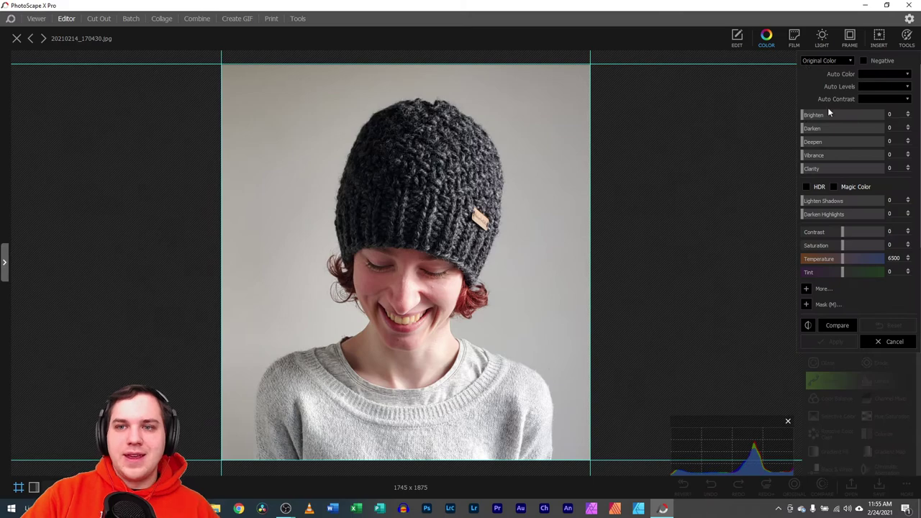
{"action": "left_click", "coordinate": [806, 306]}
{"action": "mouse_move", "coordinate": [352, 227]}
{"action": "left_mouse_down"}
{"action": "mouse_move", "coordinate": [370, 157]}
{"action": "mouse_move", "coordinate": [397, 114]}
{"action": "mouse_move", "coordinate": [356, 170]}
{"action": "mouse_move", "coordinate": [348, 233]}
{"action": "mouse_move", "coordinate": [404, 228]}
{"action": "mouse_move", "coordinate": [422, 236]}
{"action": "mouse_move", "coordinate": [398, 116]}
{"action": "mouse_move", "coordinate": [418, 220]}
{"action": "mouse_move", "coordinate": [407, 227]}
{"action": "mouse_move", "coordinate": [375, 202]}
{"action": "mouse_move", "coordinate": [385, 154]}
{"action": "mouse_move", "coordinate": [395, 192]}
{"action": "mouse_move", "coordinate": [406, 113]}
{"action": "mouse_move", "coordinate": [424, 204]}
{"action": "mouse_move", "coordinate": [448, 228]}
{"action": "mouse_move", "coordinate": [356, 233]}
{"action": "left_mouse_up"}
{"action": "left_click_drag", "start_coordinate": [803, 115], "coordinate": [832, 114]}
{"action": "left_click", "coordinate": [836, 423]}
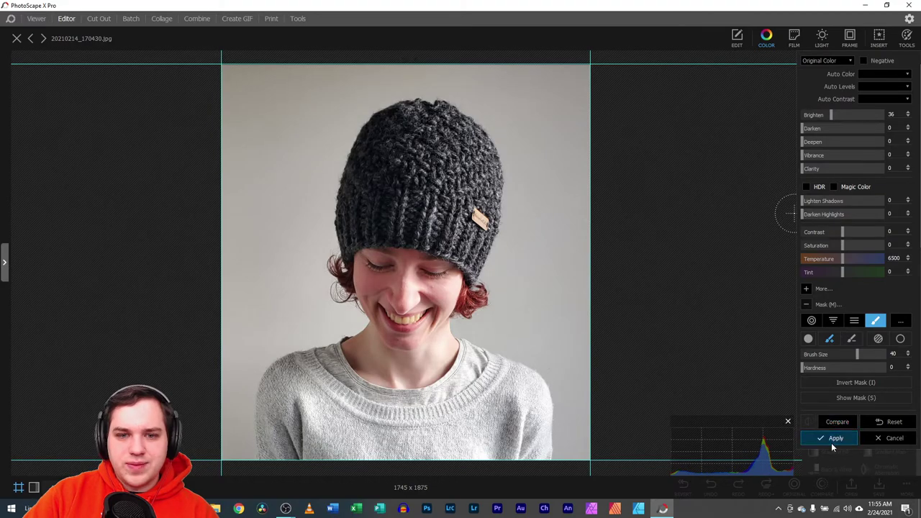
{"action": "left_click", "coordinate": [831, 441]}
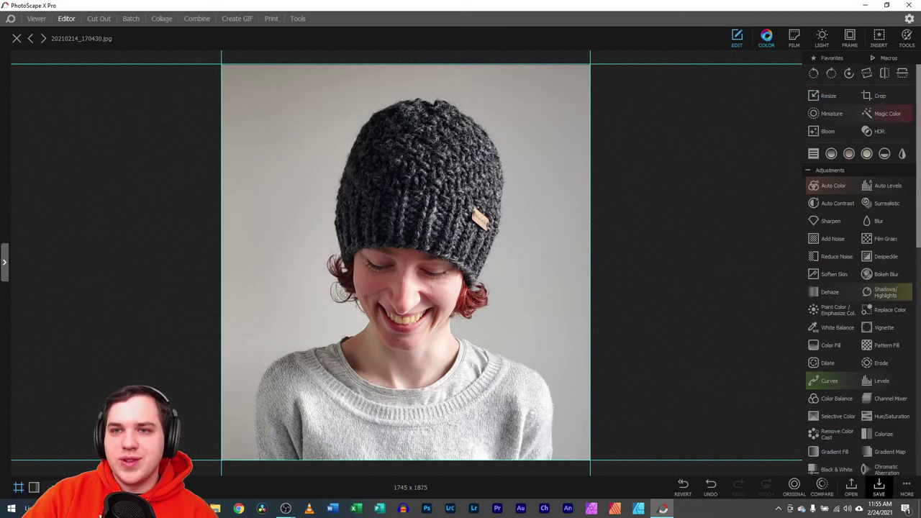
{"action": "left_click", "coordinate": [766, 36]}
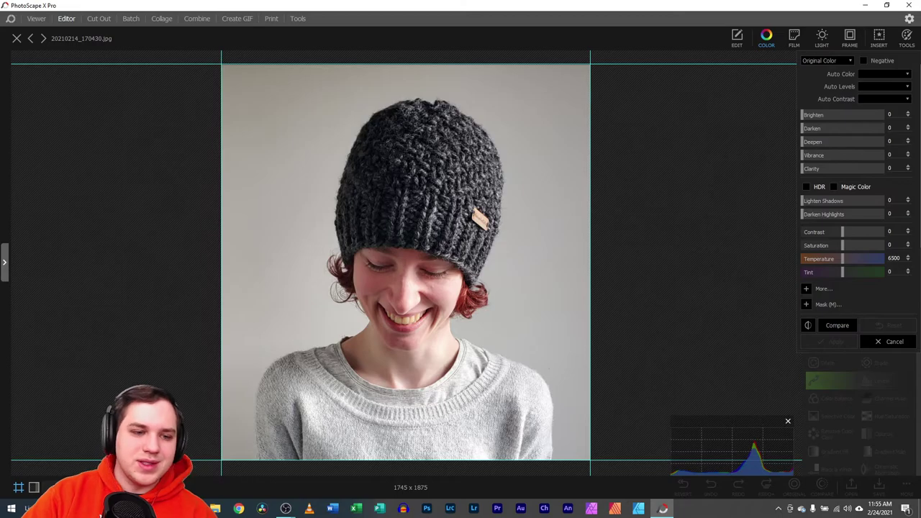
- Zoom in on the mouth and brush a size-22 mask over the upper and lower teeth
{"action": "scroll", "coordinate": [406, 262], "scroll_direction": "up", "scroll_amount": 3}
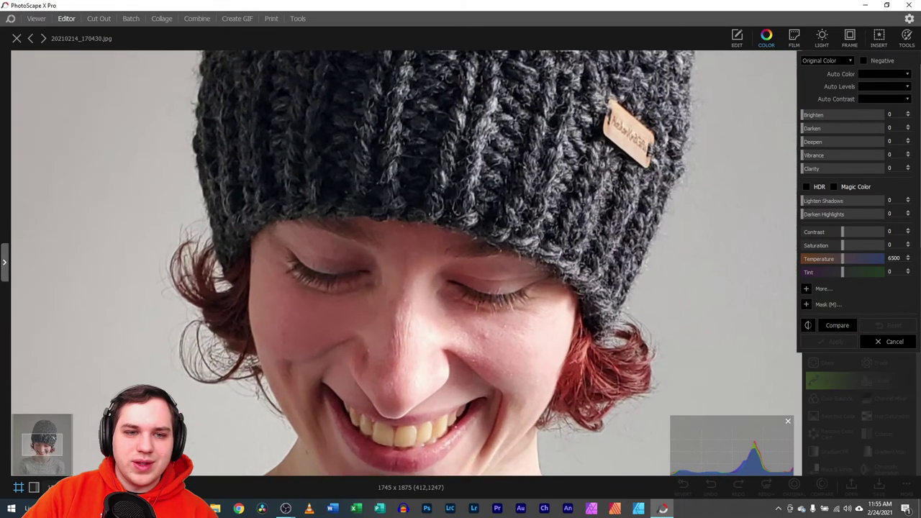
{"action": "left_click_drag", "start_coordinate": [36, 438], "coordinate": [43, 454]}
{"action": "scroll", "coordinate": [43, 453], "scroll_direction": "up", "scroll_amount": 2}
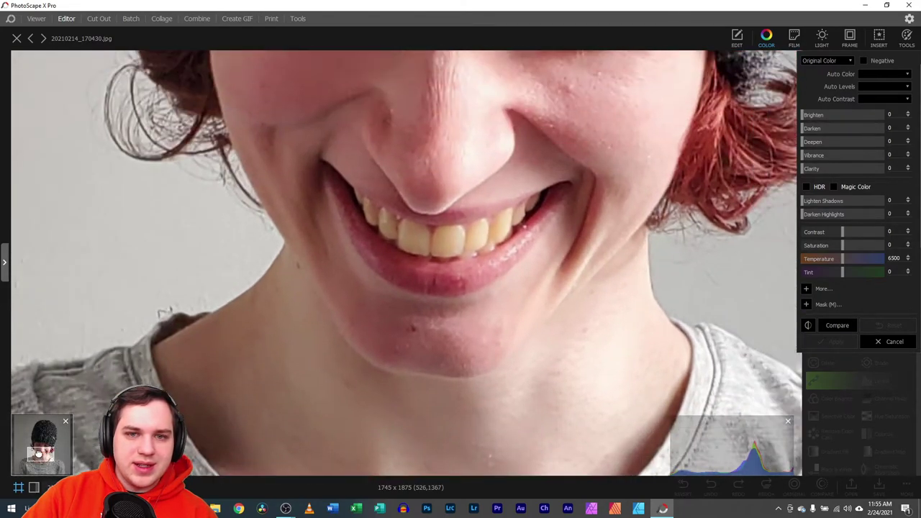
{"action": "left_click", "coordinate": [807, 304]}
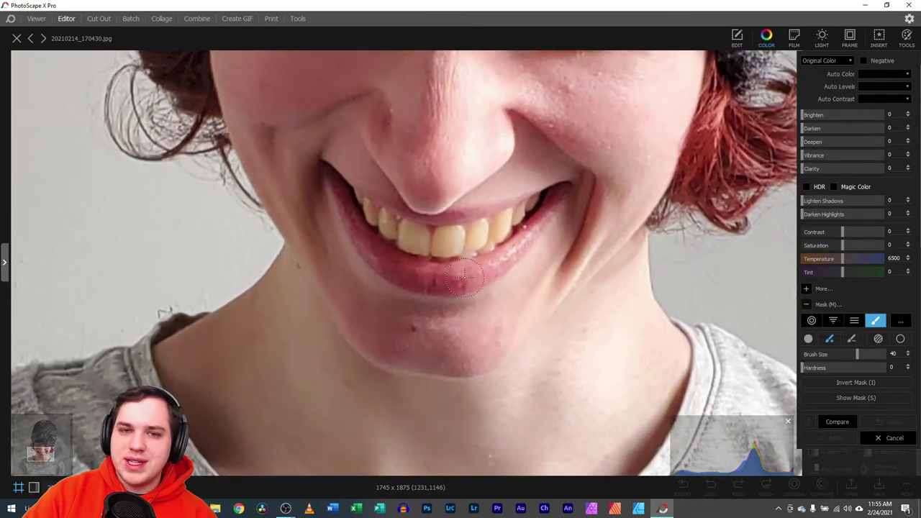
{"action": "left_click", "coordinate": [838, 355]}
{"action": "left_click", "coordinate": [833, 354]}
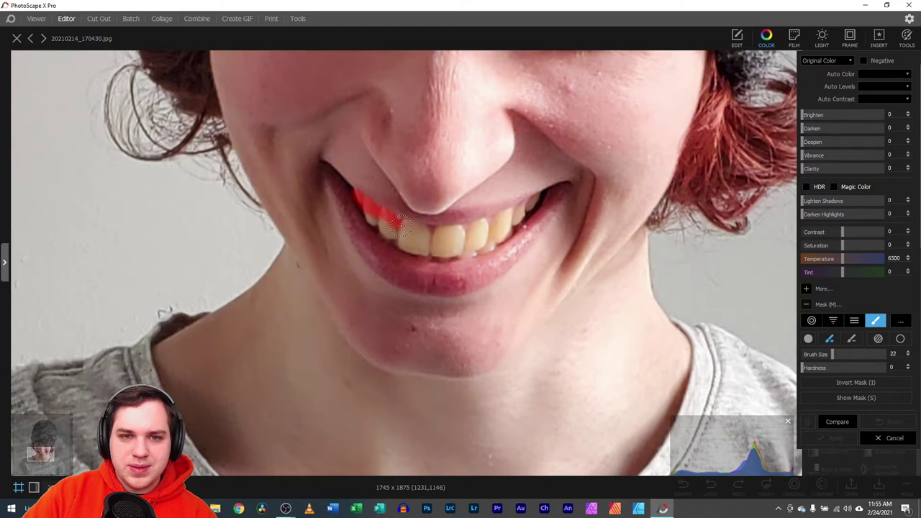
{"action": "mouse_move", "coordinate": [438, 231]}
{"action": "left_mouse_down"}
{"action": "mouse_move", "coordinate": [493, 226]}
{"action": "mouse_move", "coordinate": [537, 199]}
{"action": "mouse_move", "coordinate": [484, 248]}
{"action": "mouse_move", "coordinate": [491, 246]}
{"action": "mouse_move", "coordinate": [445, 259]}
{"action": "mouse_move", "coordinate": [397, 244]}
{"action": "mouse_move", "coordinate": [368, 211]}
{"action": "mouse_move", "coordinate": [416, 238]}
{"action": "mouse_move", "coordinate": [492, 229]}
{"action": "left_mouse_up"}
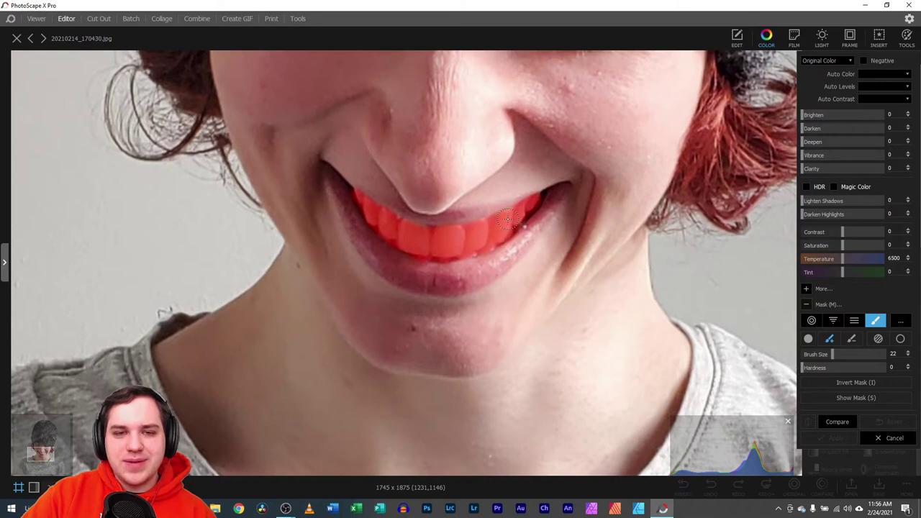
{"action": "left_click", "coordinate": [474, 231]}
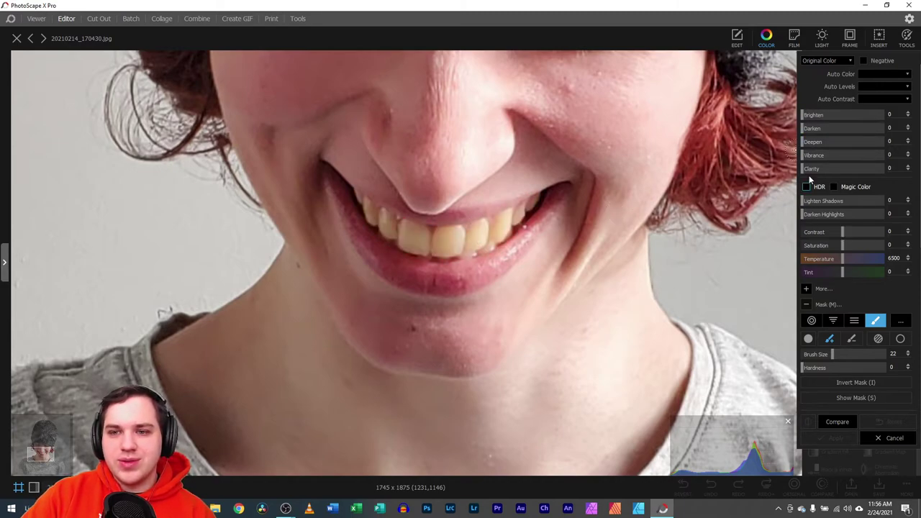
- Set the masked teeth to Brighten 38 and Temperature 7354
{"action": "left_click_drag", "start_coordinate": [804, 117], "coordinate": [827, 120]}
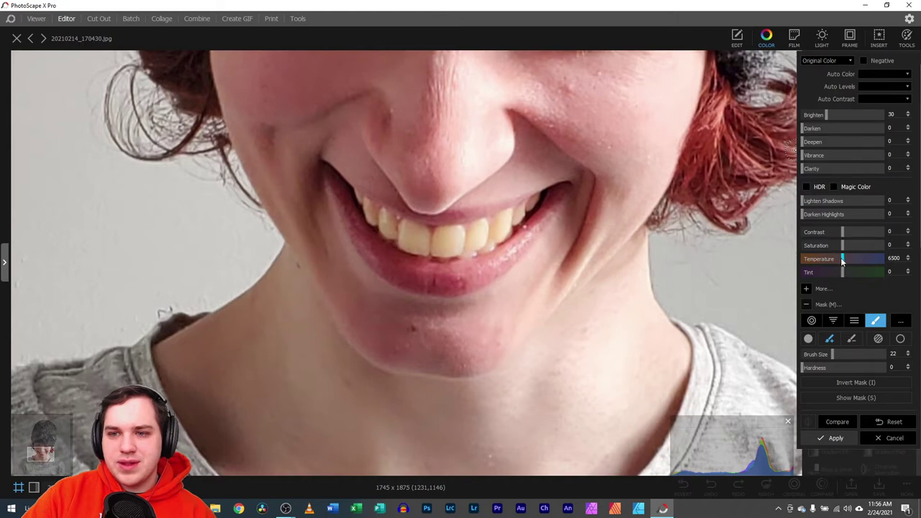
{"action": "left_click_drag", "start_coordinate": [842, 261], "coordinate": [846, 262]}
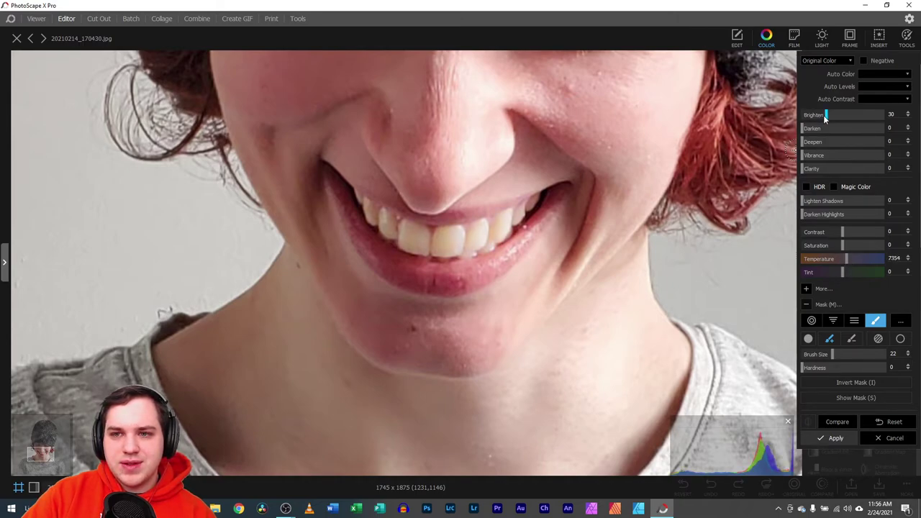
{"action": "left_click_drag", "start_coordinate": [830, 115], "coordinate": [837, 114]}
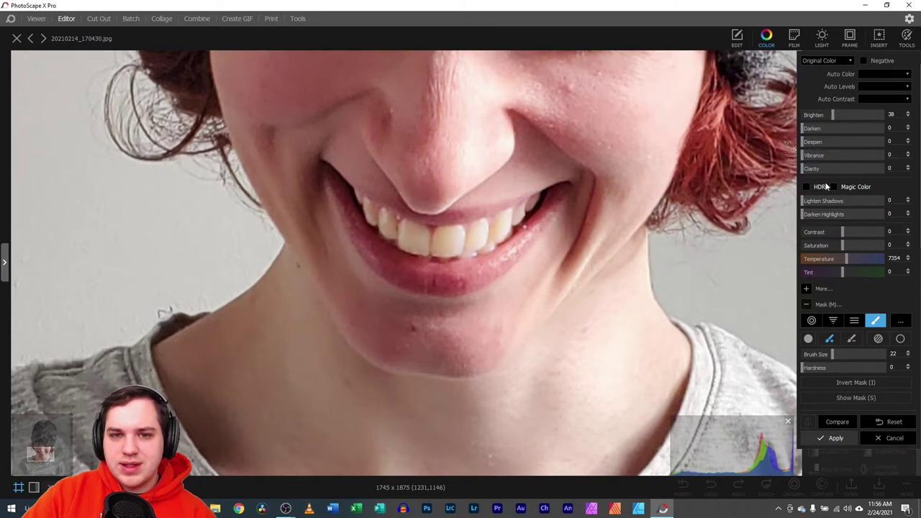
- Raise Whites to 21 on the teeth and compare with the original
{"action": "left_click", "coordinate": [807, 289]}
{"action": "scroll", "coordinate": [849, 332], "scroll_direction": "down", "scroll_amount": 1}
{"action": "left_click_drag", "start_coordinate": [840, 327], "coordinate": [852, 326]}
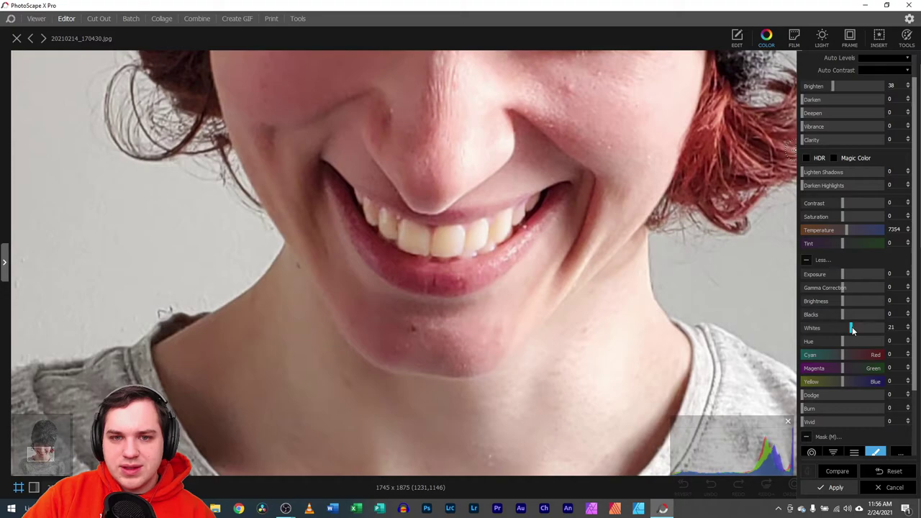
{"action": "scroll", "coordinate": [401, 315], "scroll_direction": "down", "scroll_amount": 5}
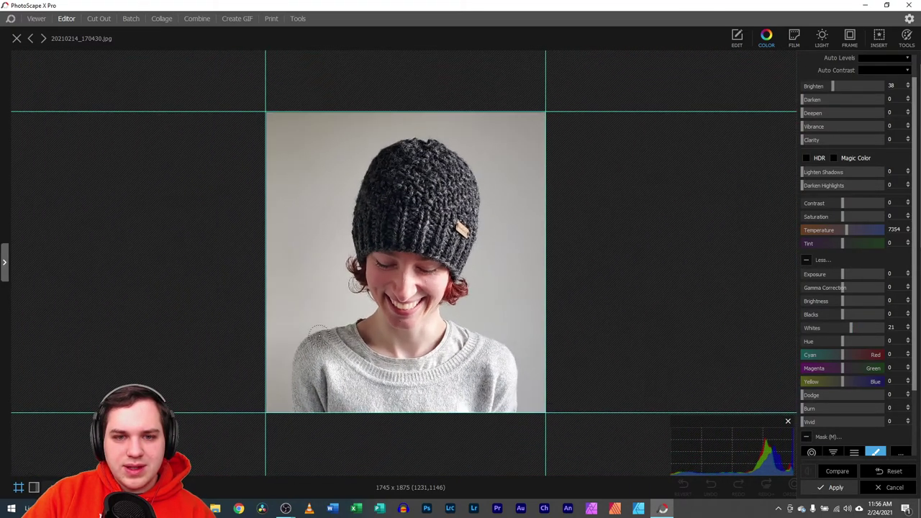
{"action": "left_click", "coordinate": [837, 471]}
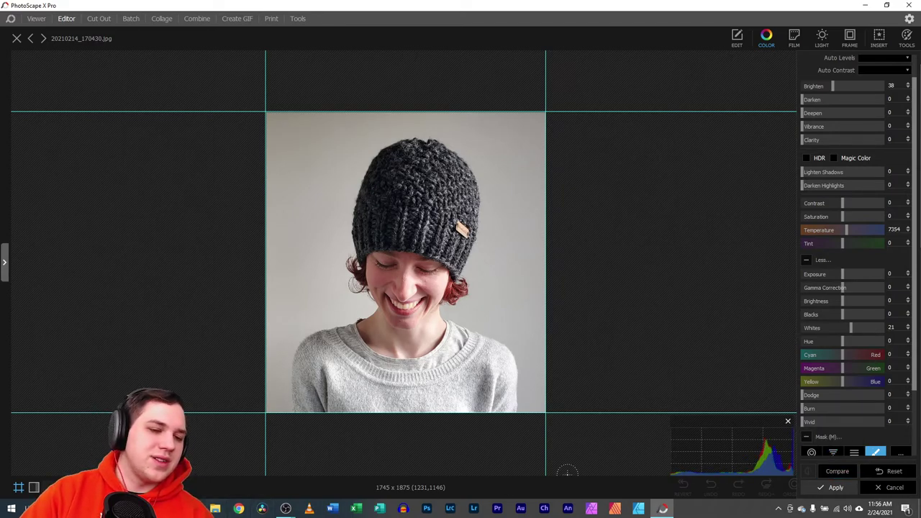
{"action": "scroll", "coordinate": [567, 472], "scroll_direction": "up", "scroll_amount": 5}
{"action": "left_click", "coordinate": [847, 471]}
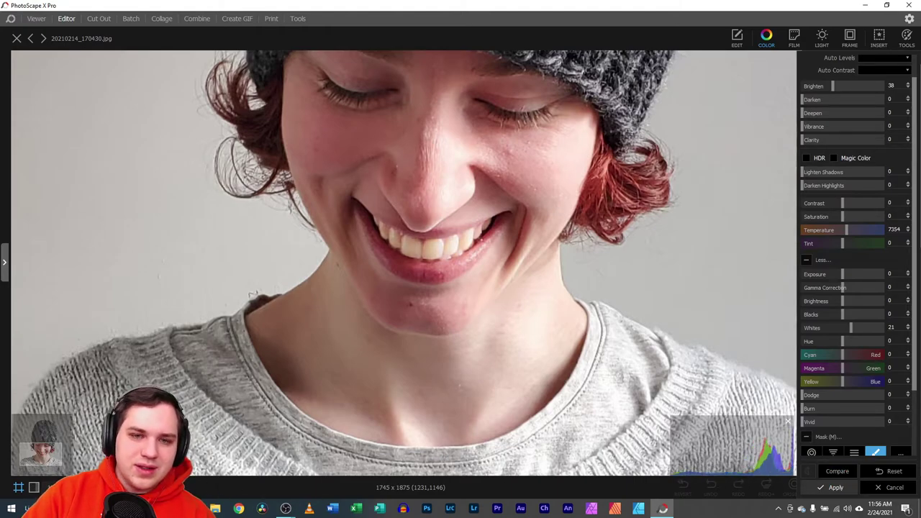
- Erase stray mask edges around the teeth with the Subtract brush, then apply
{"action": "scroll", "coordinate": [424, 216], "scroll_direction": "up", "scroll_amount": 3}
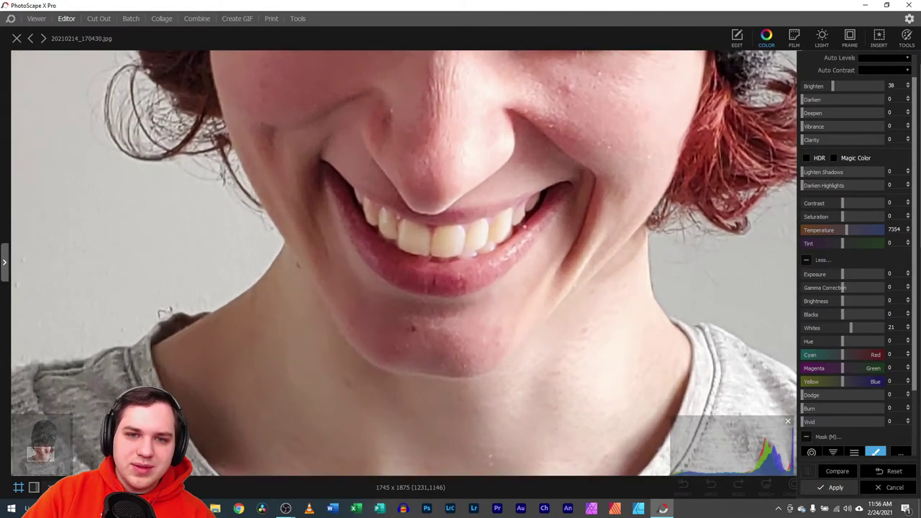
{"action": "left_click", "coordinate": [874, 452]}
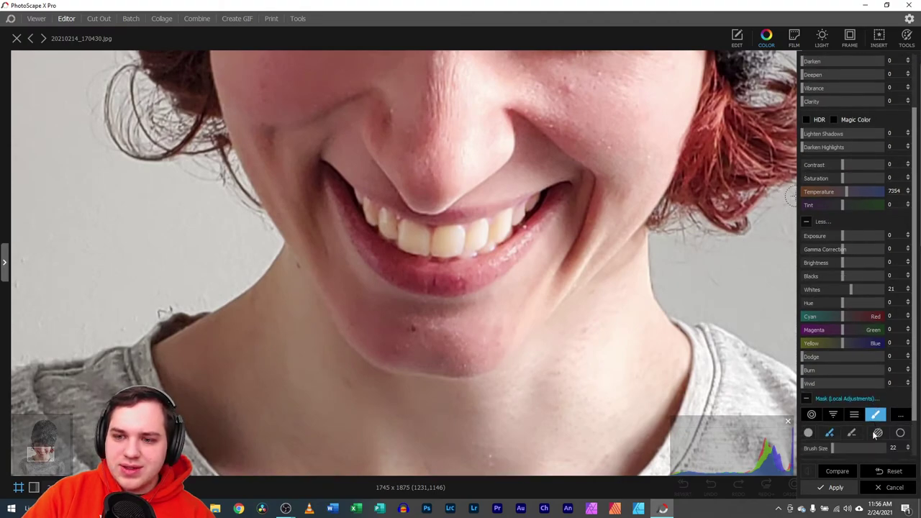
{"action": "left_click", "coordinate": [521, 237]}
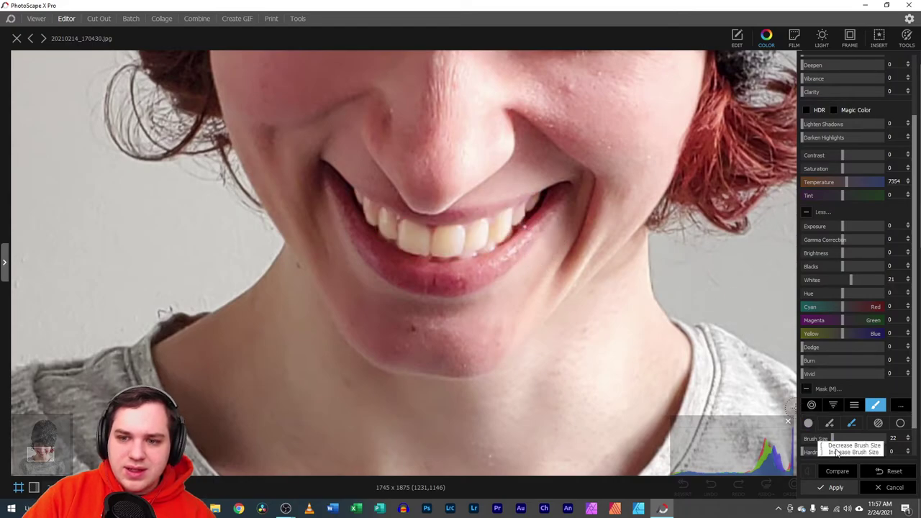
{"action": "left_click_drag", "start_coordinate": [493, 226], "coordinate": [504, 235]}
{"action": "scroll", "coordinate": [656, 391], "scroll_direction": "down", "scroll_amount": 6}
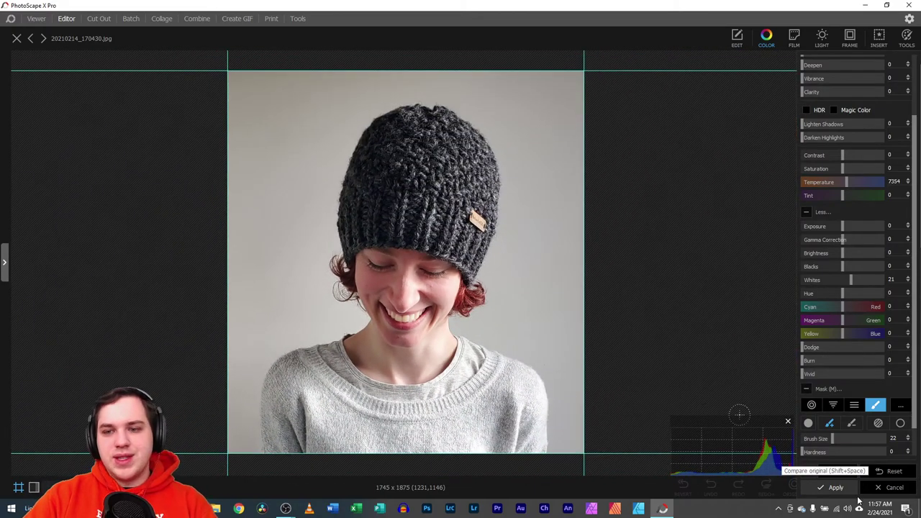
{"action": "left_click", "coordinate": [836, 487]}
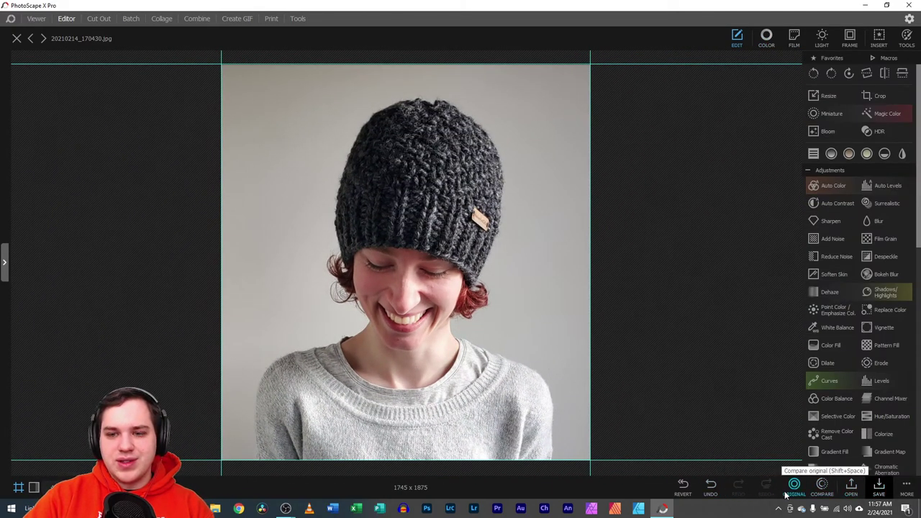
- Save the whitened portrait as 20210214_170430.jpg in the edit folder
{"action": "left_click", "coordinate": [795, 487]}
{"action": "left_click", "coordinate": [794, 486]}
{"action": "left_click", "coordinate": [822, 487]}
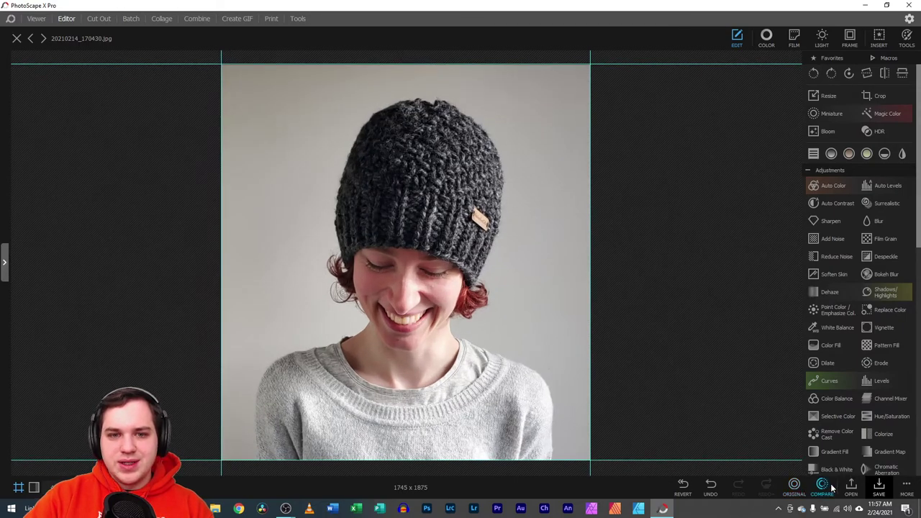
{"action": "left_click", "coordinate": [878, 487]}
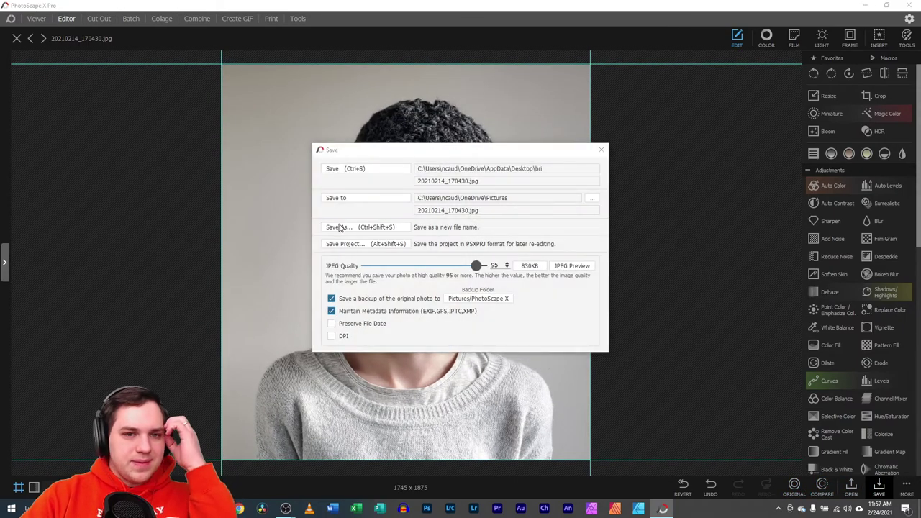
{"action": "left_click", "coordinate": [346, 229]}
{"action": "double_click", "coordinate": [423, 236]}
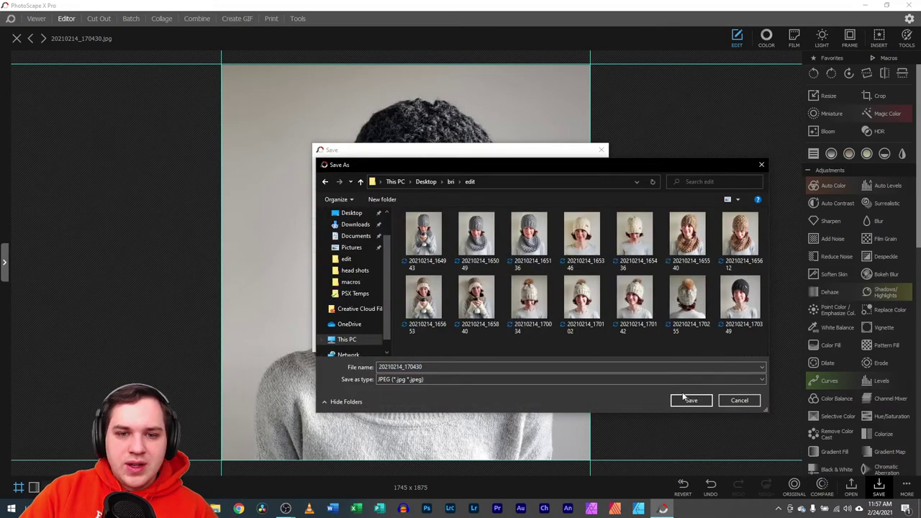
{"action": "left_click", "coordinate": [690, 401]}
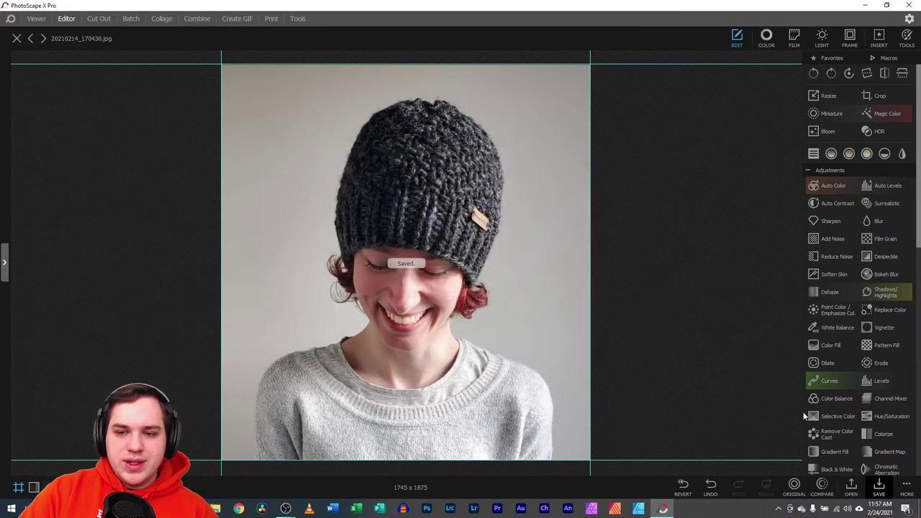
- Save the edit as the project 20210214_170430.psxprj
{"action": "left_click", "coordinate": [907, 486]}
{"action": "left_click", "coordinate": [835, 412]}
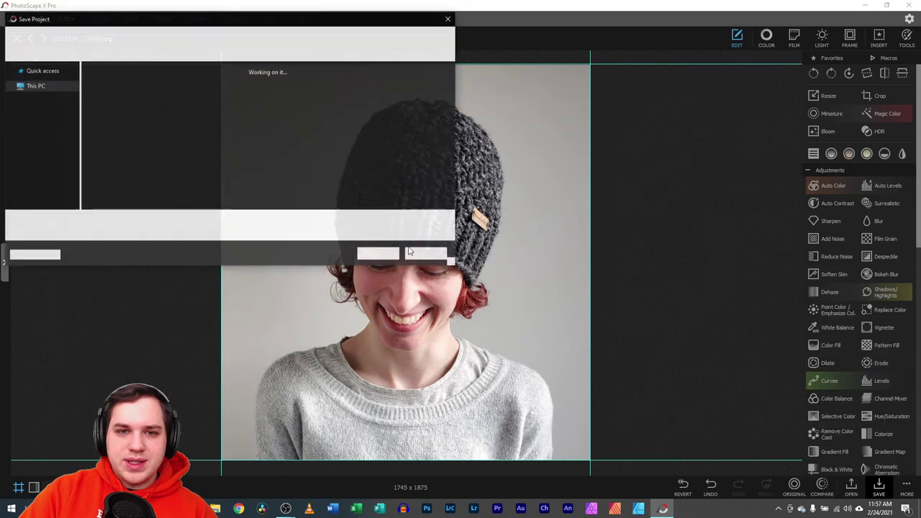
{"action": "left_click", "coordinate": [372, 255]}
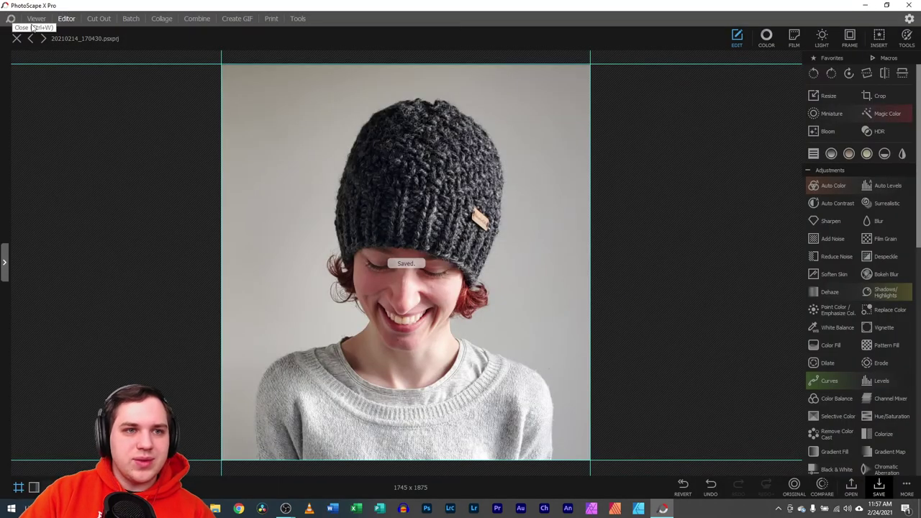
- Step back and forth through the finished portraits in Viewer, wrapping to the first
{"action": "left_click", "coordinate": [35, 19]}
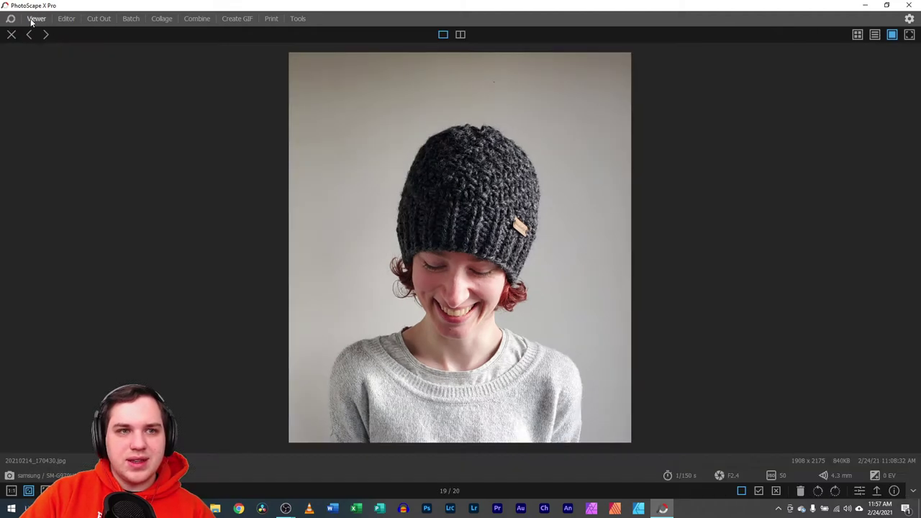
{"action": "left_click", "coordinate": [909, 264]}
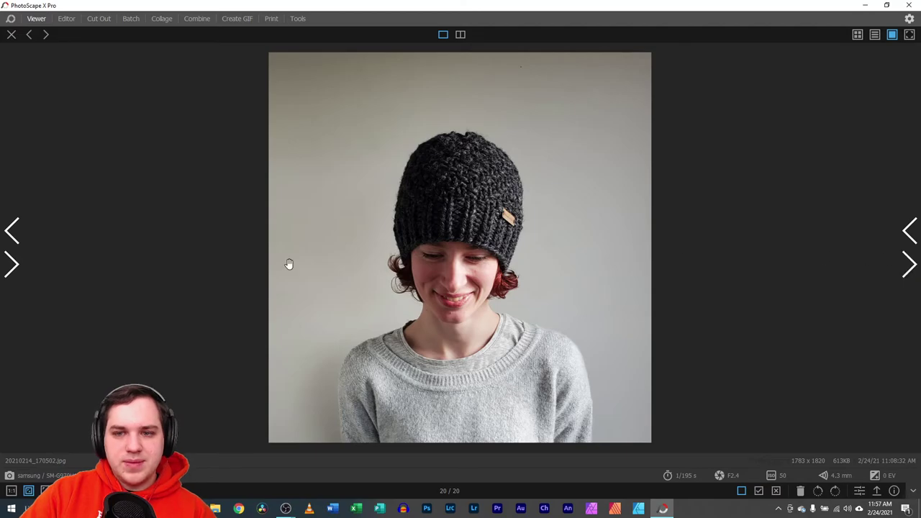
{"action": "left_click", "coordinate": [7, 234]}
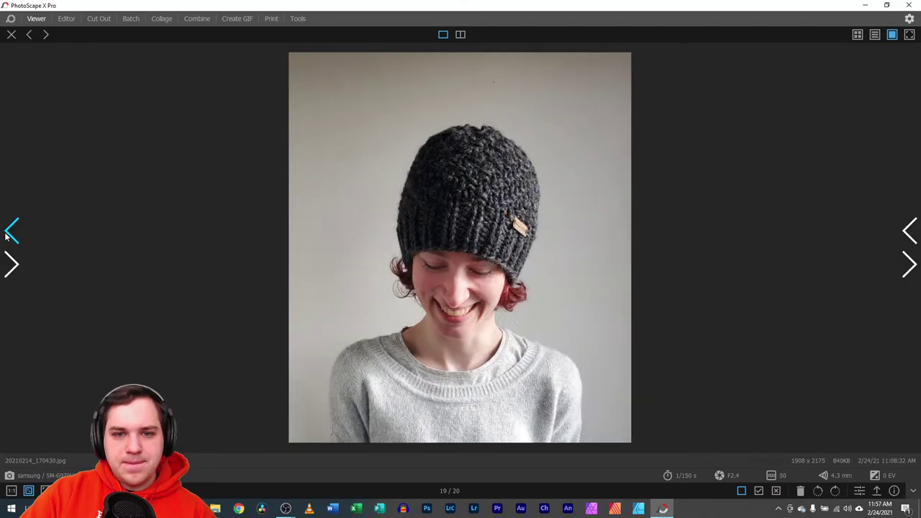
{"action": "left_click", "coordinate": [909, 265]}
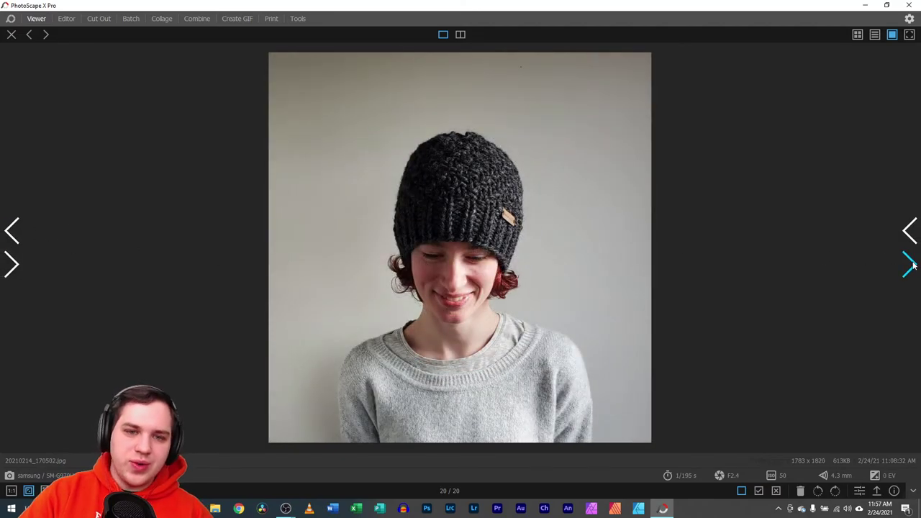
{"action": "scroll", "coordinate": [461, 208], "scroll_direction": "up", "scroll_amount": 2}
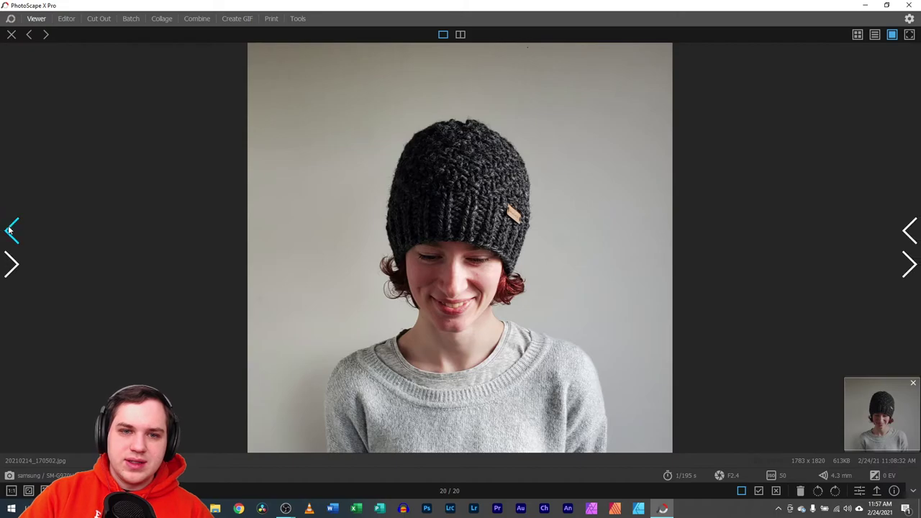
{"action": "left_click", "coordinate": [8, 230]}
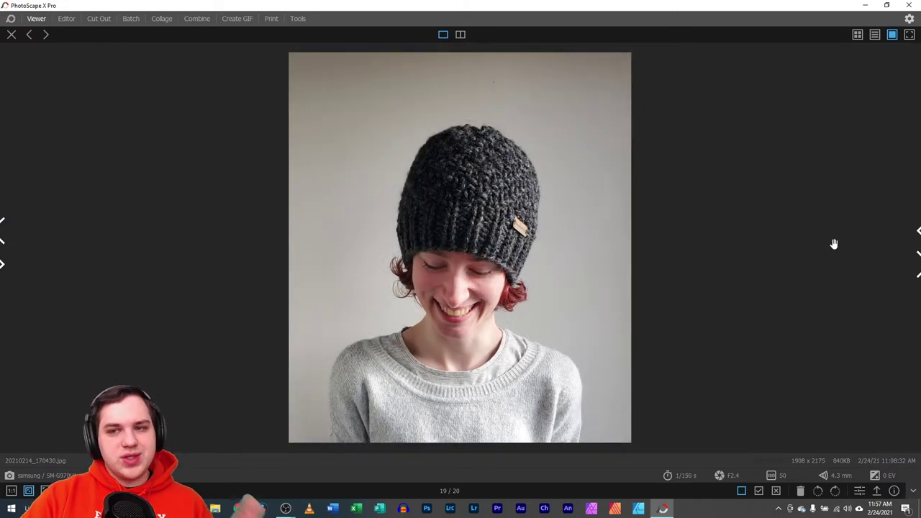
{"action": "left_click", "coordinate": [911, 266]}
{"action": "left_click", "coordinate": [911, 266]}
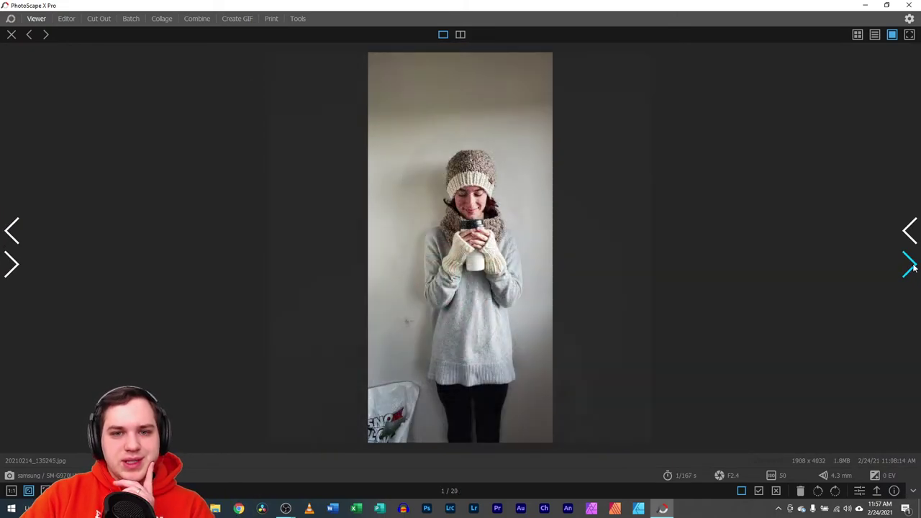
- Cycle through the last photos again and settle on photo 1/20, the cup shot
{"action": "left_click", "coordinate": [5, 232]}
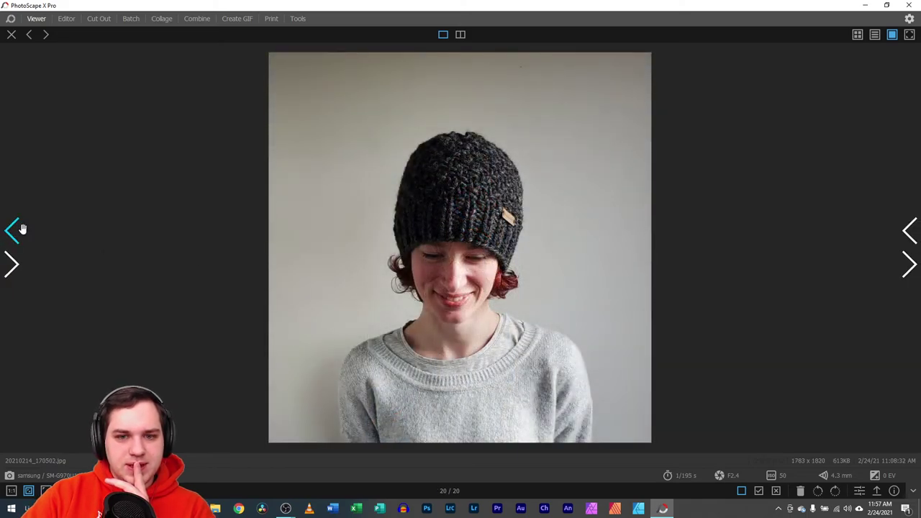
{"action": "double_click", "coordinate": [5, 232]}
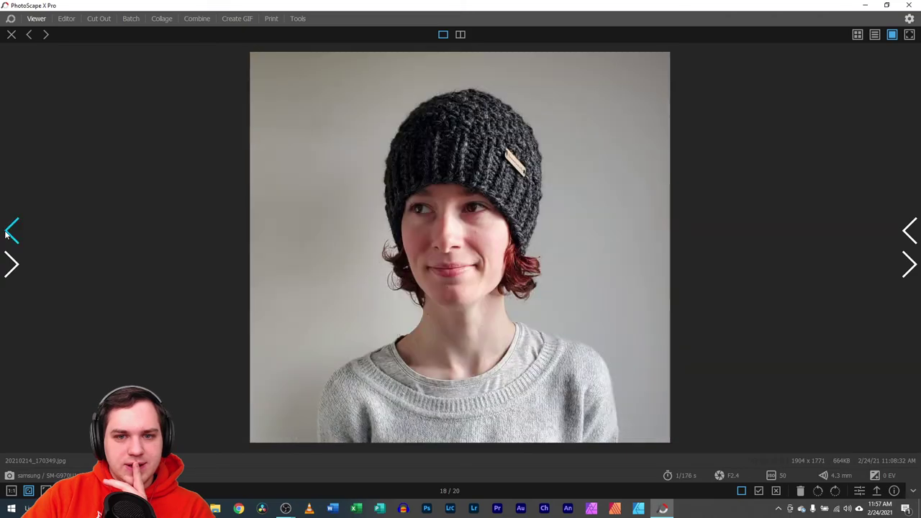
{"action": "left_click", "coordinate": [7, 231]}
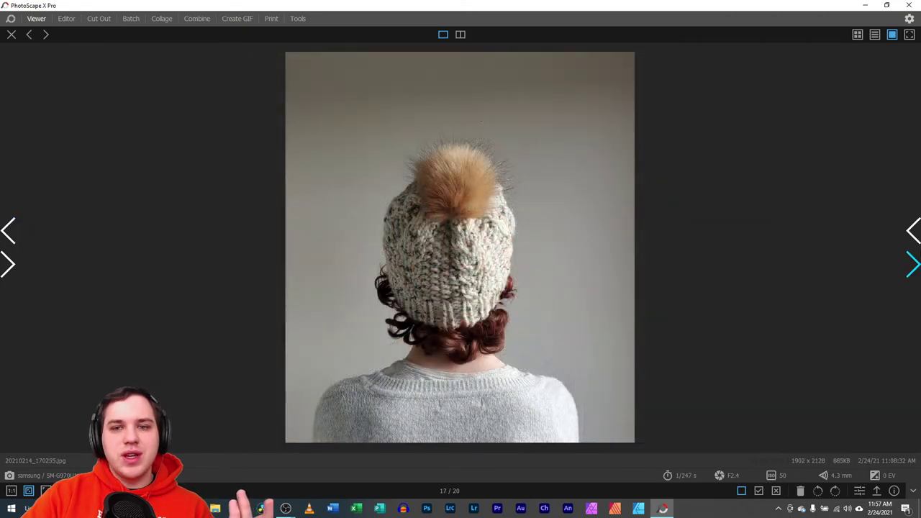
{"action": "left_click", "coordinate": [917, 264]}
{"action": "left_click", "coordinate": [917, 265]}
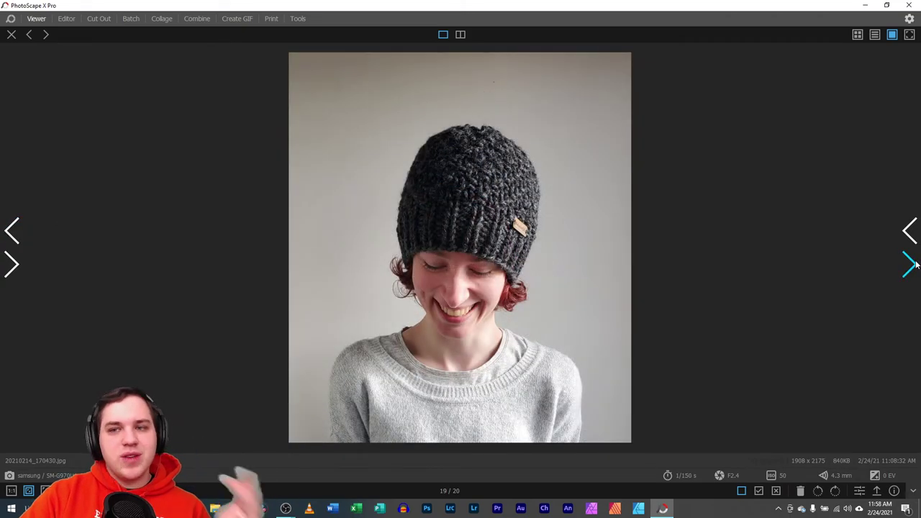
{"action": "left_click", "coordinate": [915, 264]}
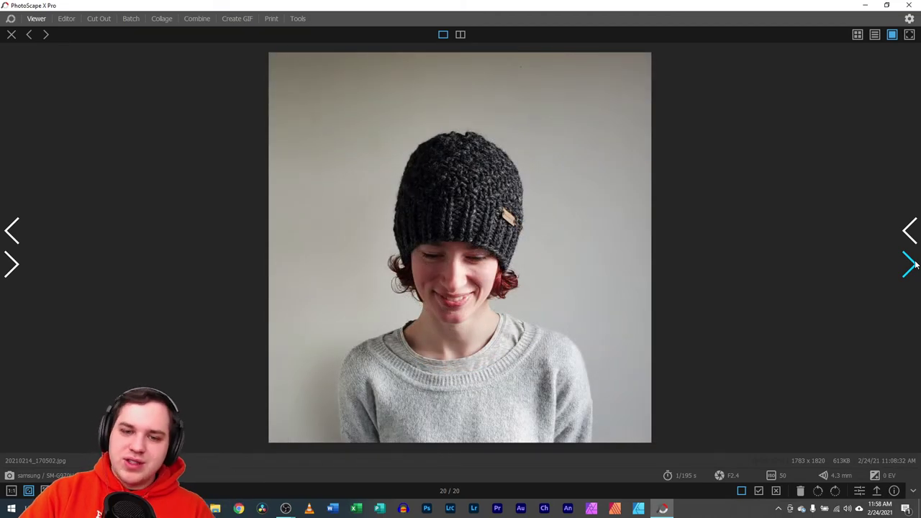
{"action": "left_click", "coordinate": [912, 262]}
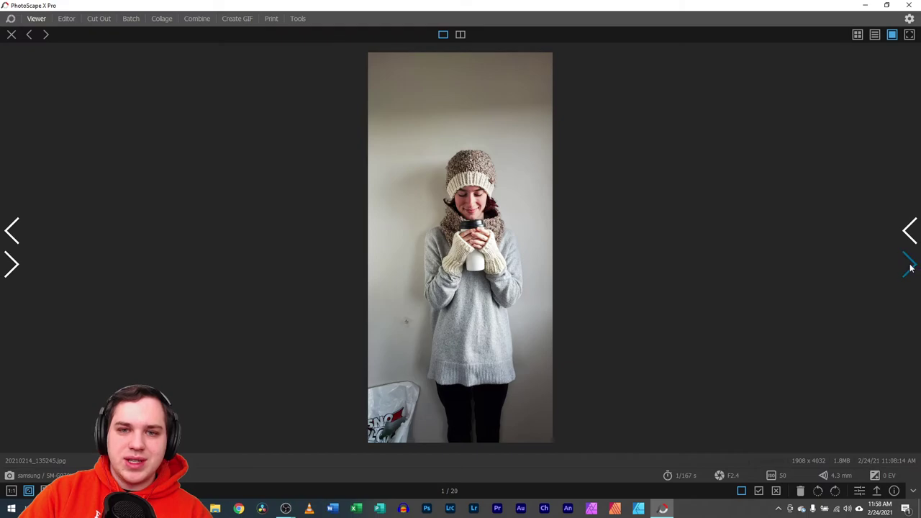
{"action": "left_click", "coordinate": [910, 265]}
{"action": "left_click", "coordinate": [12, 232]}
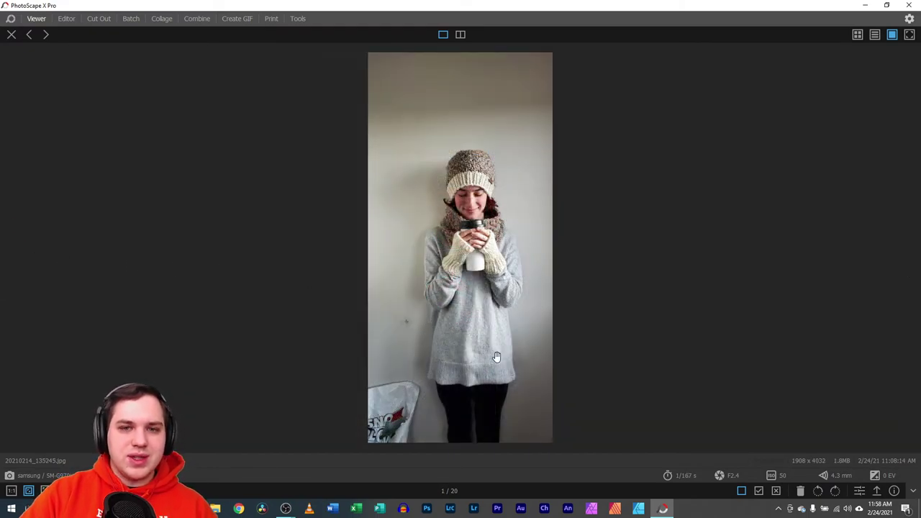
- Open 20210214_135245.jpg in the Editor and try a free crop box over her upper body, then clear it
{"action": "left_click", "coordinate": [859, 490]}
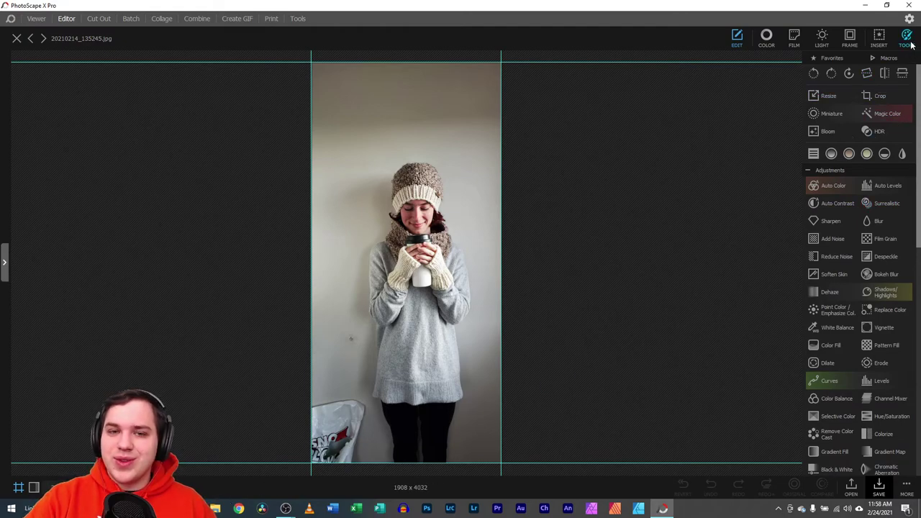
{"action": "left_click", "coordinate": [876, 98]}
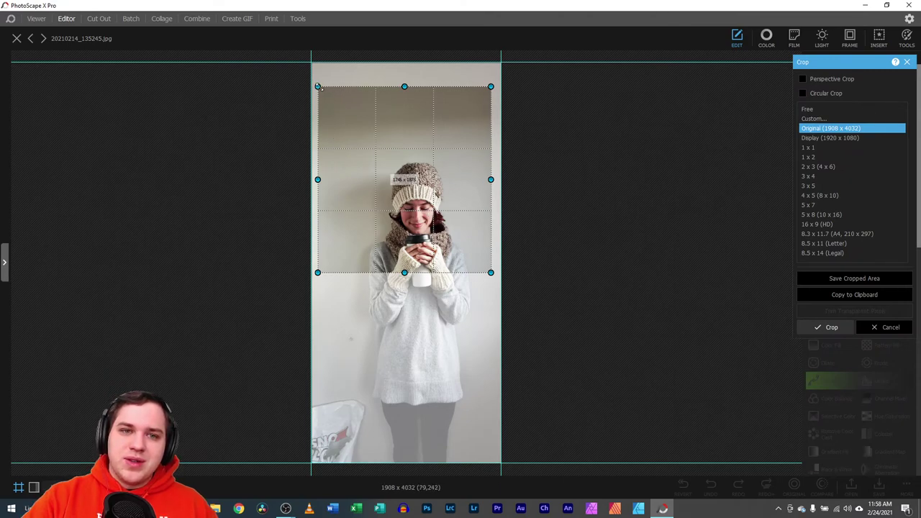
{"action": "left_click_drag", "start_coordinate": [319, 87], "coordinate": [376, 150]}
{"action": "left_click_drag", "start_coordinate": [494, 272], "coordinate": [499, 308]}
{"action": "left_click_drag", "start_coordinate": [432, 274], "coordinate": [420, 299]}
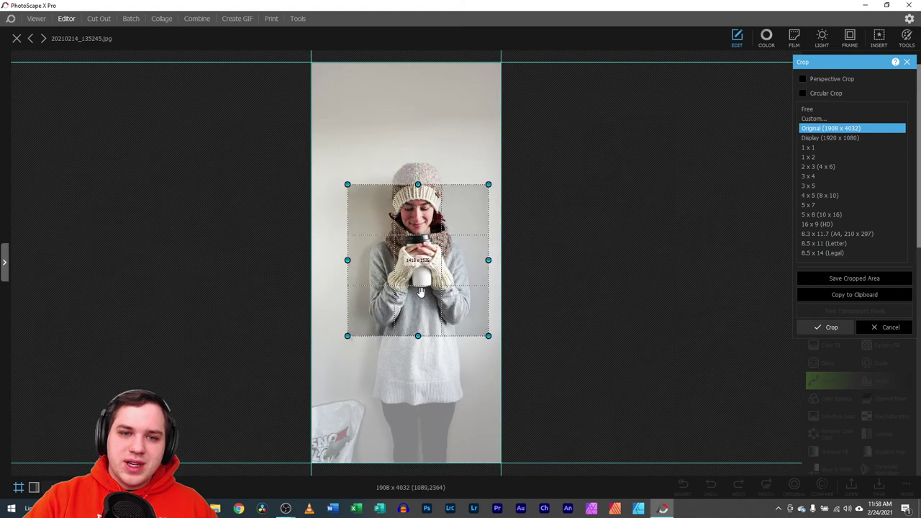
{"action": "left_click_drag", "start_coordinate": [353, 188], "coordinate": [324, 160]}
{"action": "left_click", "coordinate": [807, 108]}
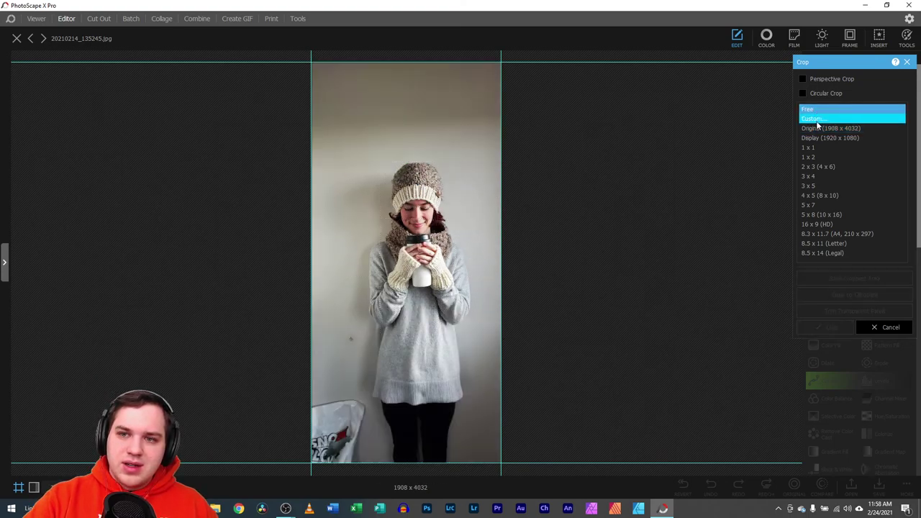
- Lock the crop to 3 x 4 around her hat, scarf and hands and apply it (1563 x 2084)
{"action": "left_click_drag", "start_coordinate": [345, 112], "coordinate": [460, 354]}
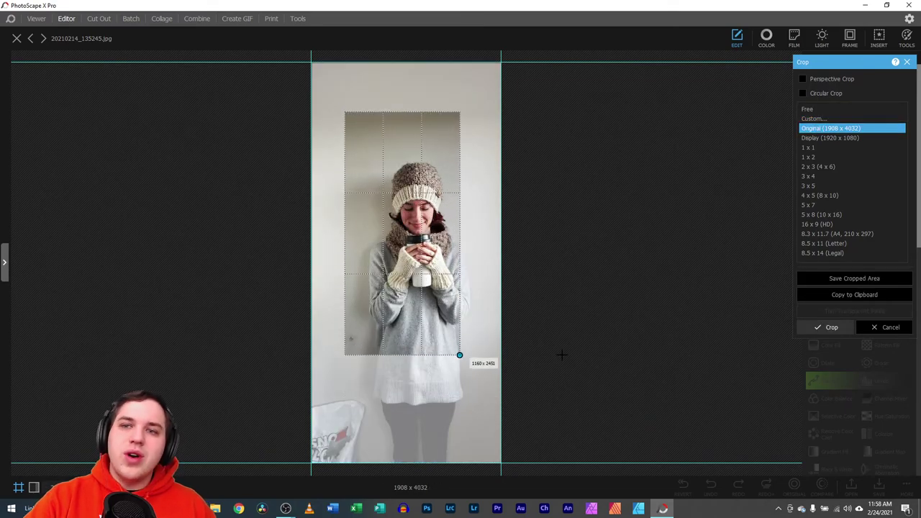
{"action": "left_click_drag", "start_coordinate": [401, 325], "coordinate": [415, 341]}
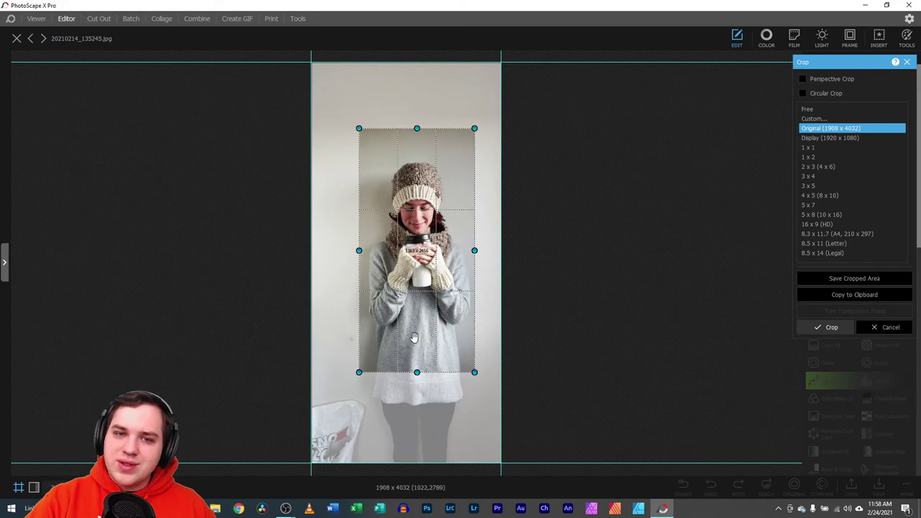
{"action": "left_click", "coordinate": [817, 178]}
{"action": "left_click_drag", "start_coordinate": [345, 147], "coordinate": [507, 392]}
{"action": "left_click_drag", "start_coordinate": [425, 328], "coordinate": [418, 322]}
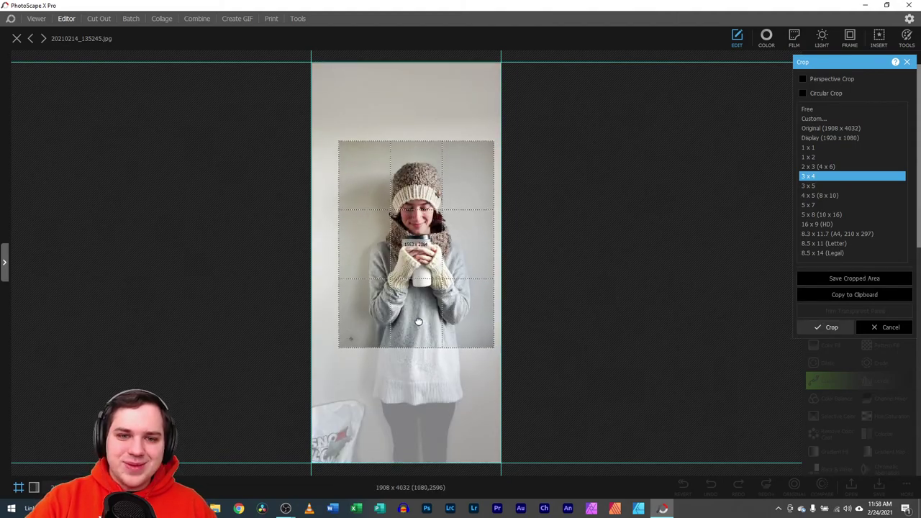
{"action": "left_click_drag", "start_coordinate": [419, 321], "coordinate": [421, 322]}
{"action": "key", "text": "Return"}
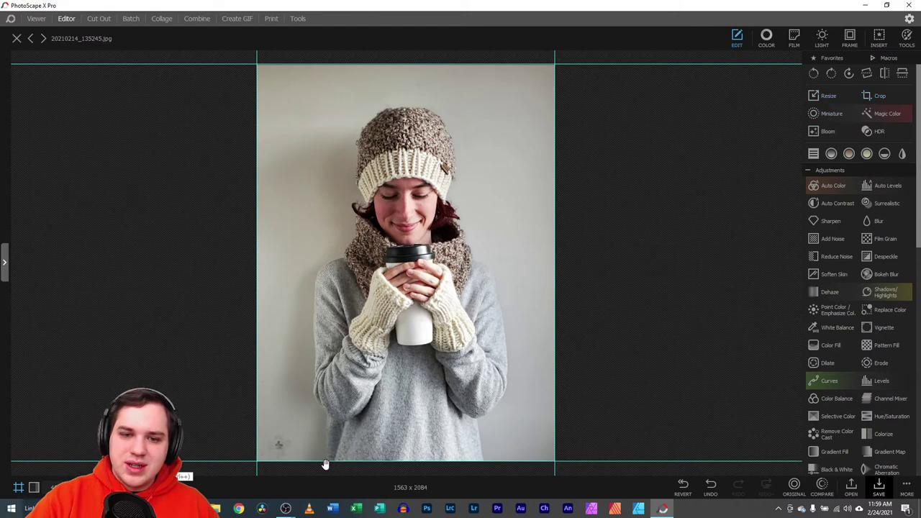
- Toggle the crop with undo/redo, remove the lower-left mark with the Spot Healing Brush, and open Save
{"action": "left_click", "coordinate": [710, 486]}
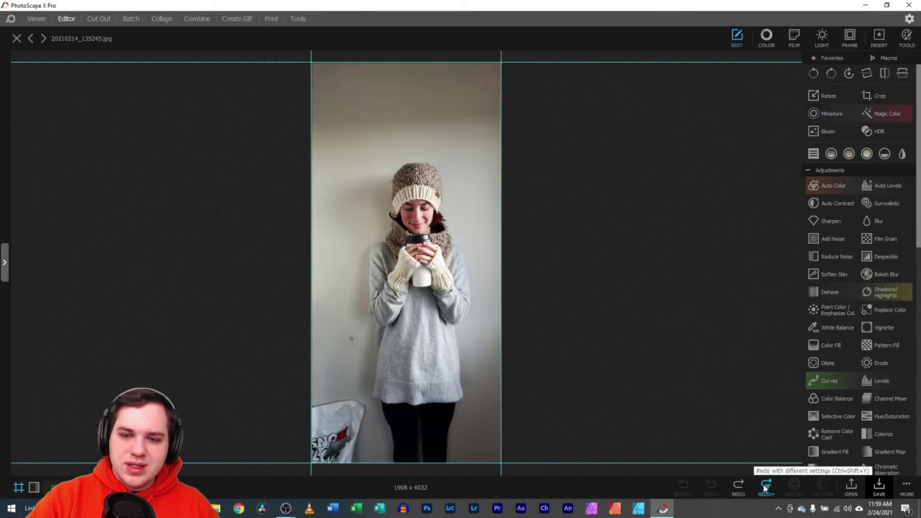
{"action": "left_click", "coordinate": [738, 486]}
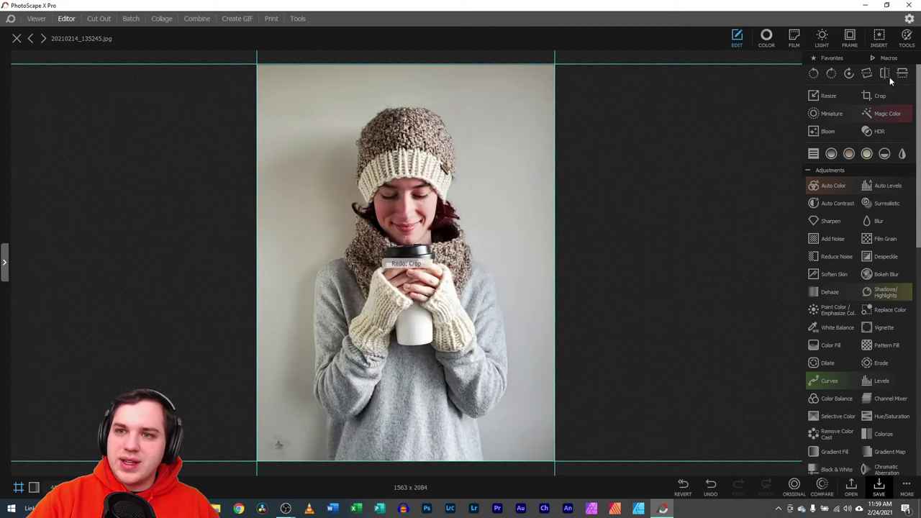
{"action": "left_click", "coordinate": [906, 38]}
{"action": "left_click", "coordinate": [821, 223]}
{"action": "mouse_move", "coordinate": [265, 447]}
{"action": "left_mouse_down"}
{"action": "mouse_move", "coordinate": [278, 456]}
{"action": "mouse_move", "coordinate": [261, 451]}
{"action": "mouse_move", "coordinate": [240, 506]}
{"action": "left_mouse_up"}
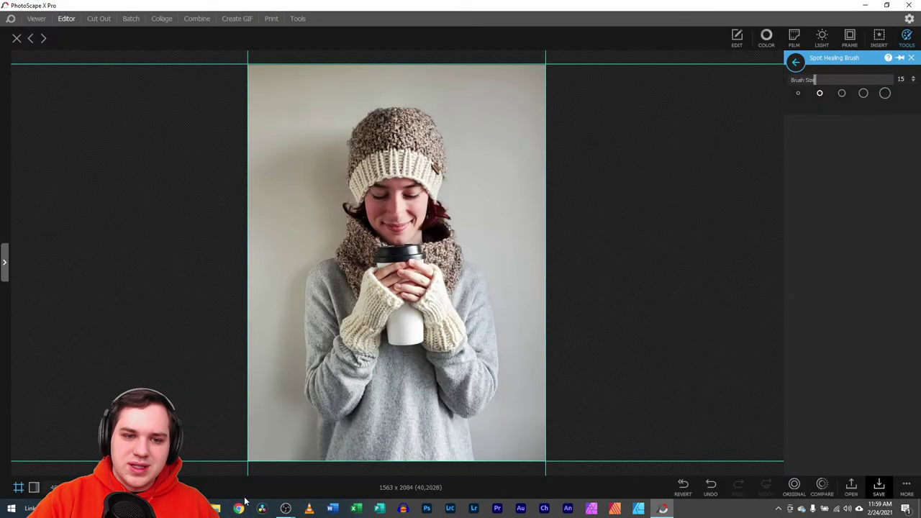
{"action": "left_click", "coordinate": [264, 447]}
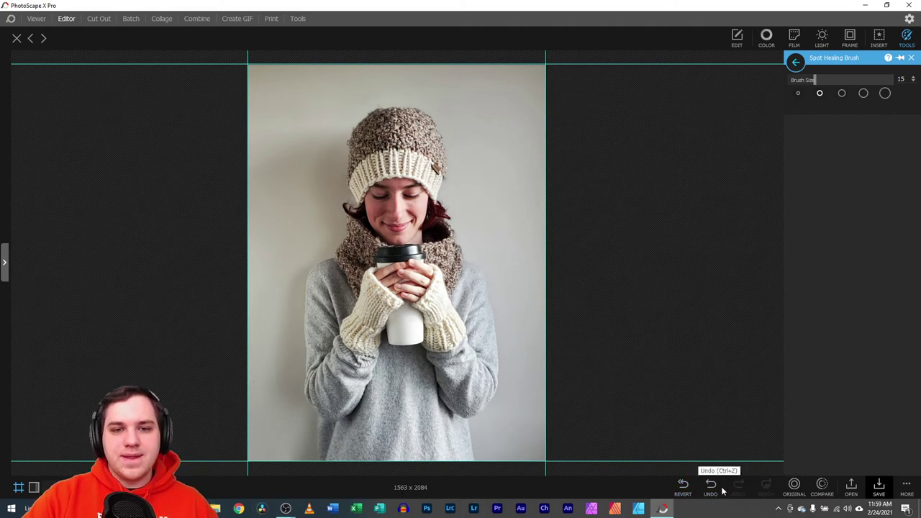
{"action": "left_click", "coordinate": [878, 486]}
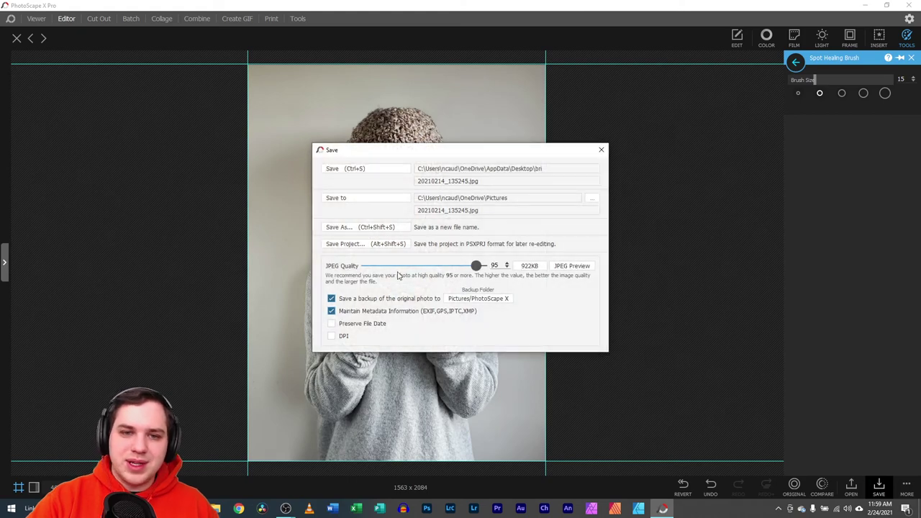
- Save the photo as 20210214_135245.jpg in the edit folder via Save As
{"action": "left_click", "coordinate": [385, 227]}
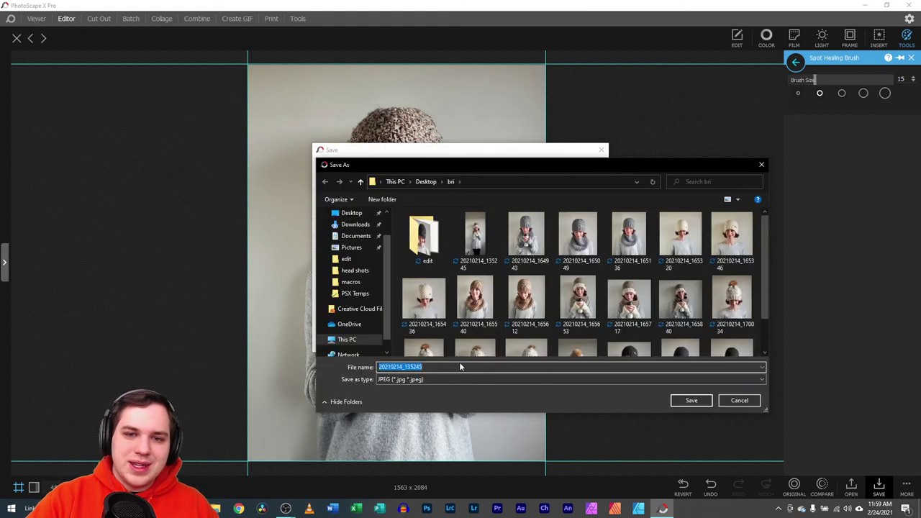
{"action": "double_click", "coordinate": [423, 238]}
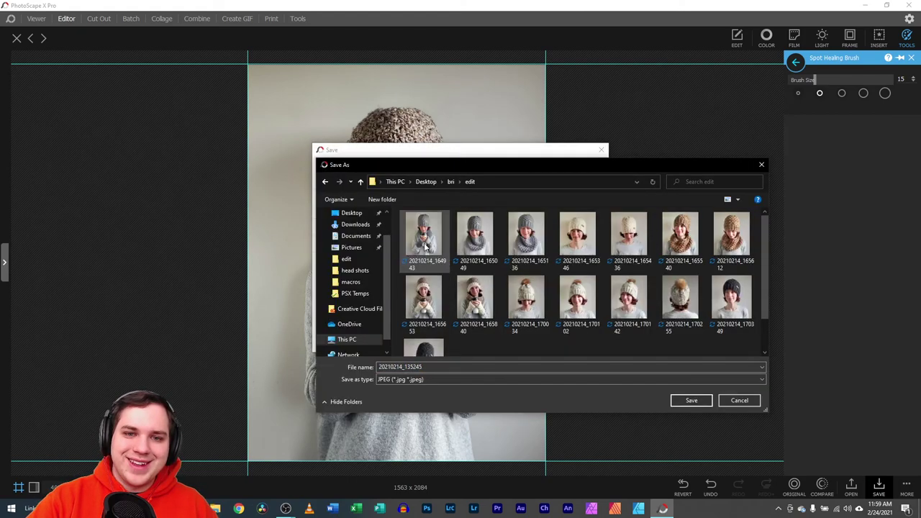
{"action": "left_click", "coordinate": [695, 401]}
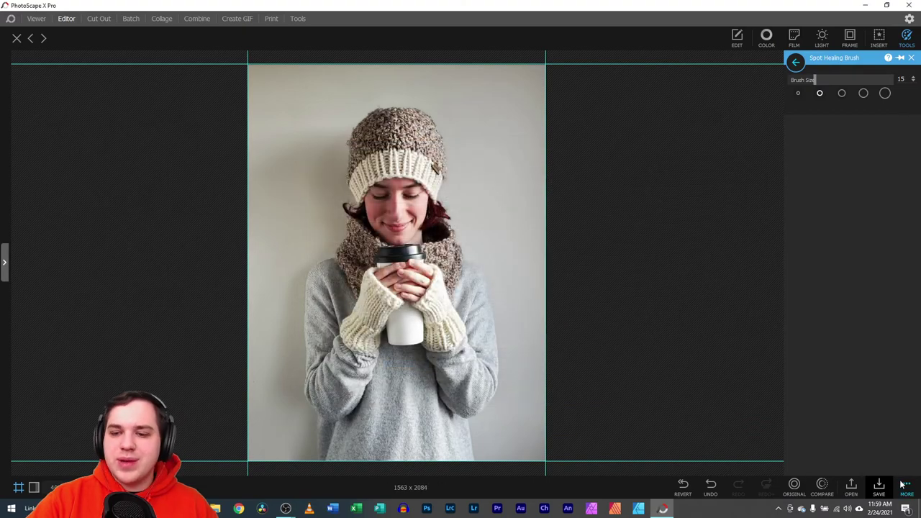
- Save the edit as a PSXPRJ project file with More > Save Project
{"action": "left_click", "coordinate": [907, 492]}
{"action": "left_click", "coordinate": [836, 412]}
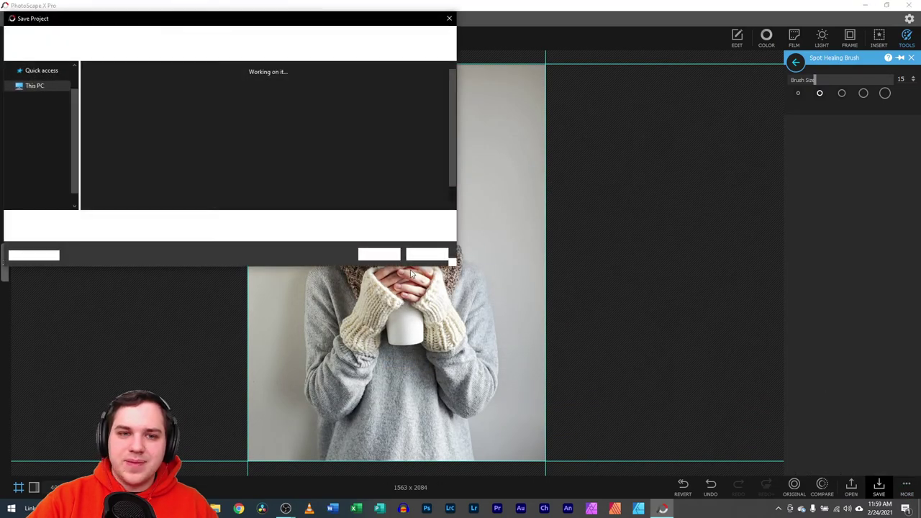
{"action": "left_click", "coordinate": [383, 254]}
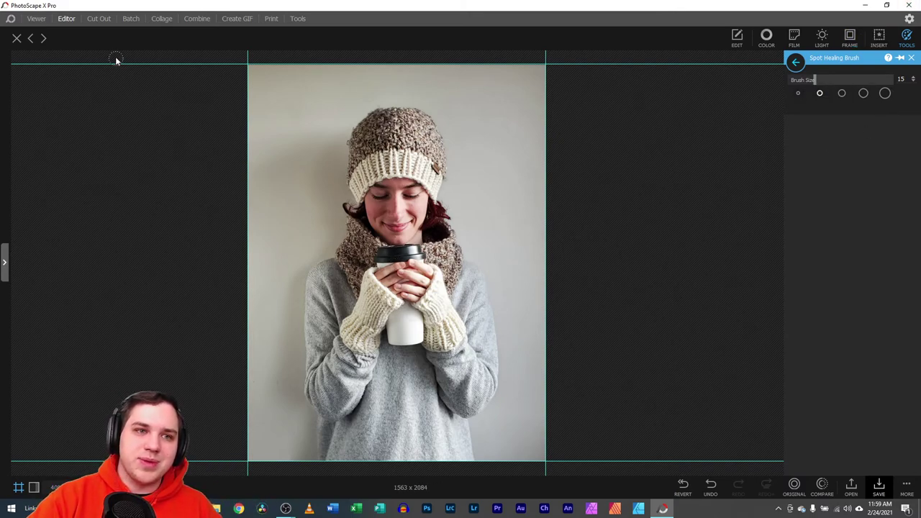
- Close the editor and open the first edited portrait from the edit folder in the Viewer
{"action": "left_click", "coordinate": [18, 40]}
{"action": "left_click", "coordinate": [36, 19]}
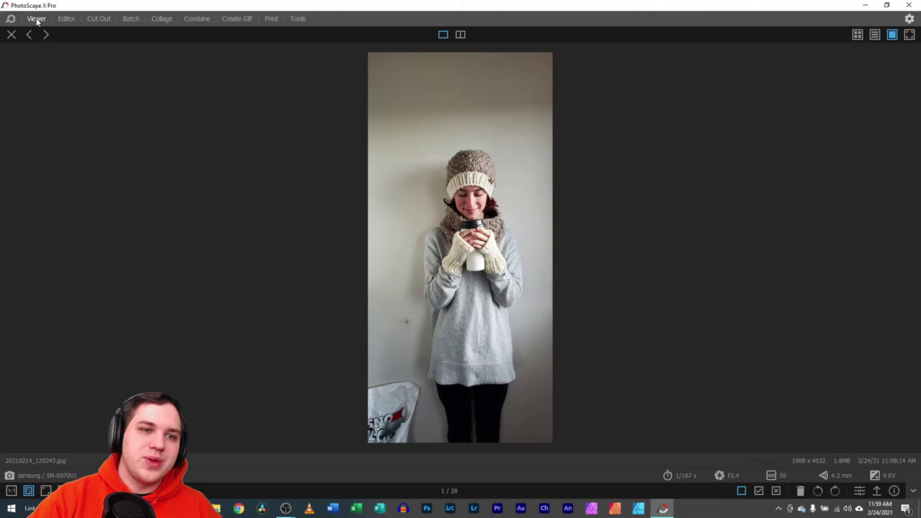
{"action": "left_click", "coordinate": [12, 35]}
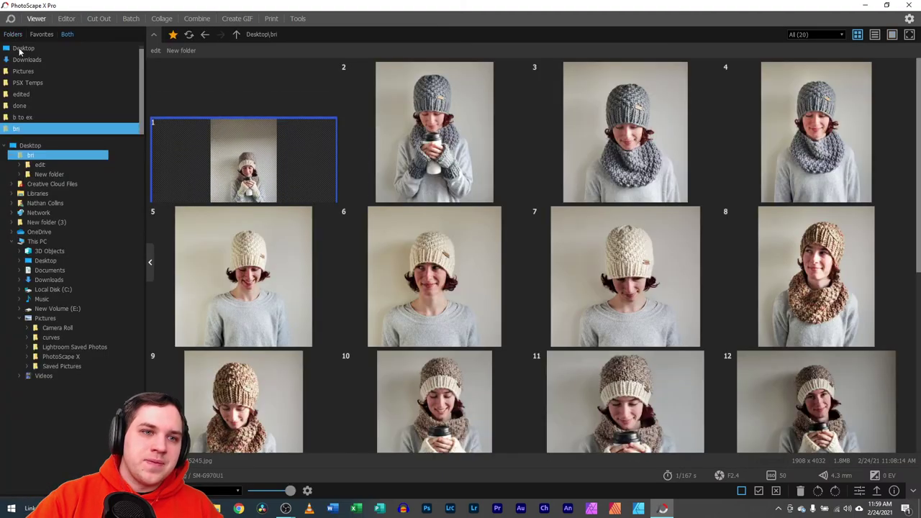
{"action": "left_click", "coordinate": [40, 165]}
{"action": "double_click", "coordinate": [231, 128]}
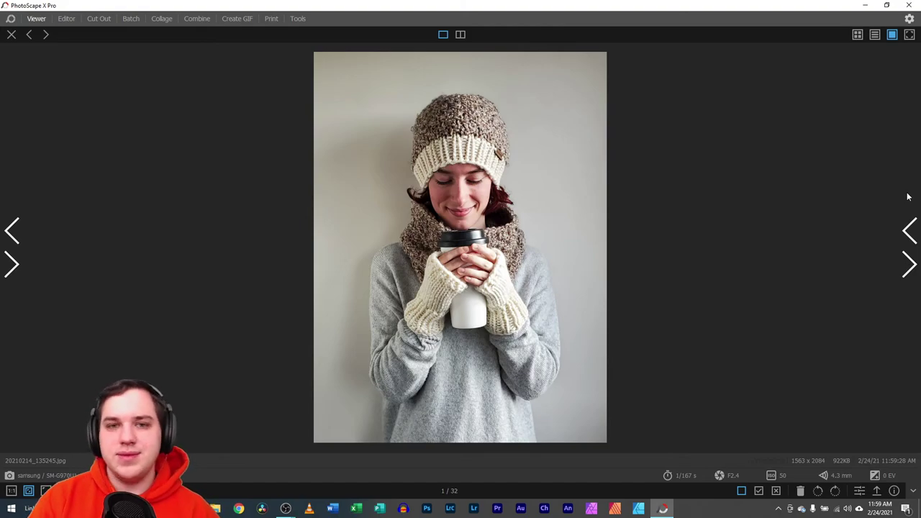
- Browse the edited portraits full screen, stepping forward and back between the first few photos
{"action": "left_click", "coordinate": [909, 35]}
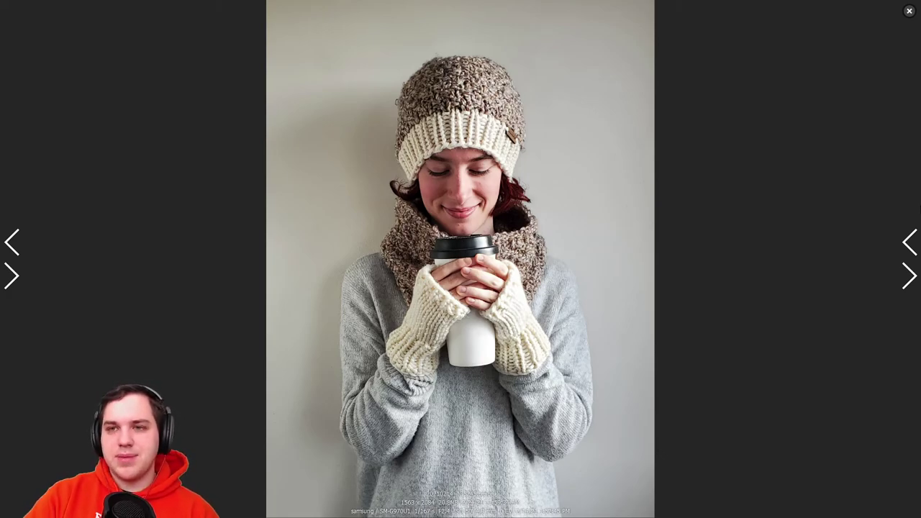
{"action": "left_click", "coordinate": [909, 275]}
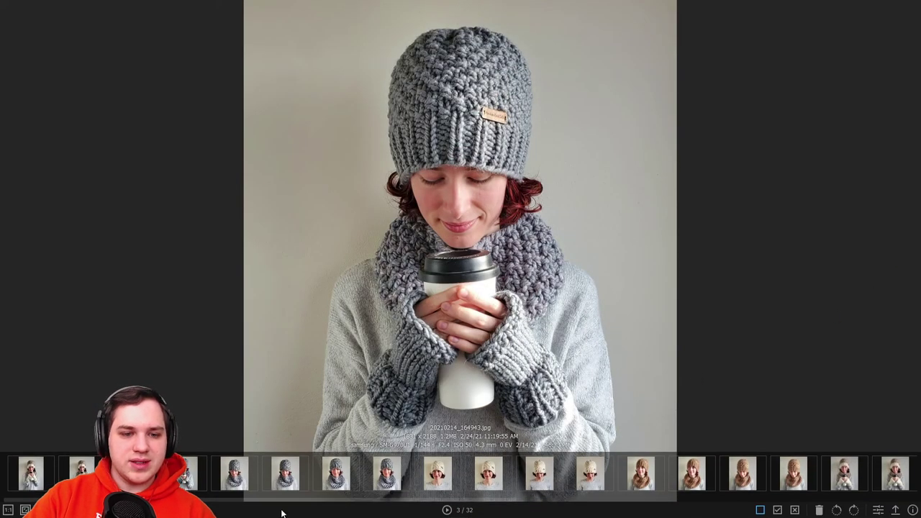
{"action": "left_click", "coordinate": [909, 278]}
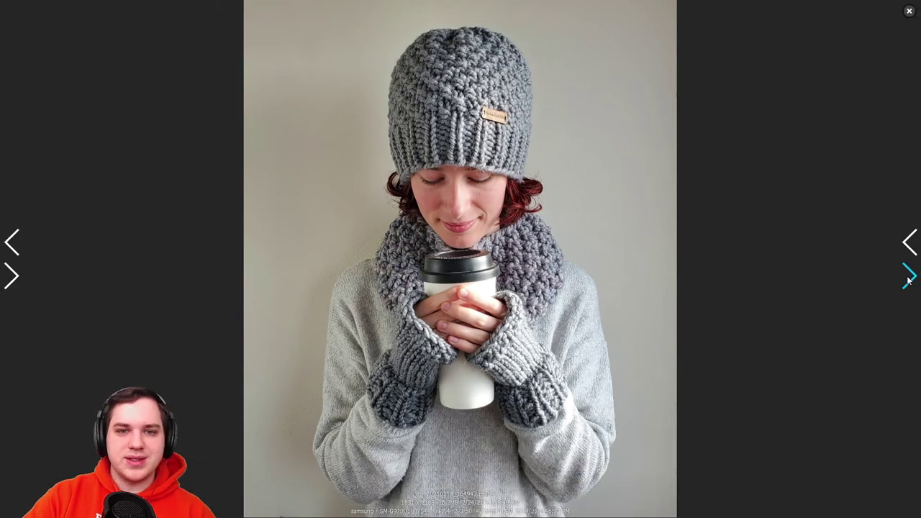
{"action": "left_click", "coordinate": [909, 277]}
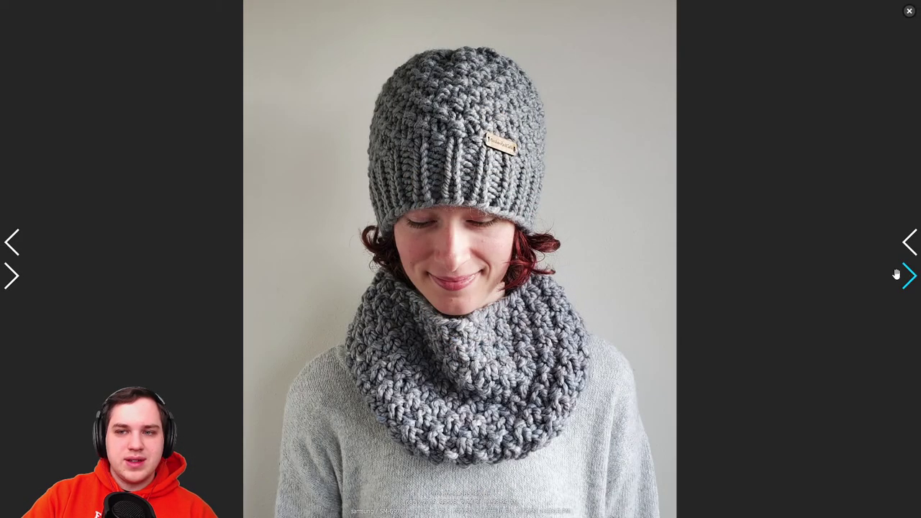
{"action": "left_click", "coordinate": [10, 244]}
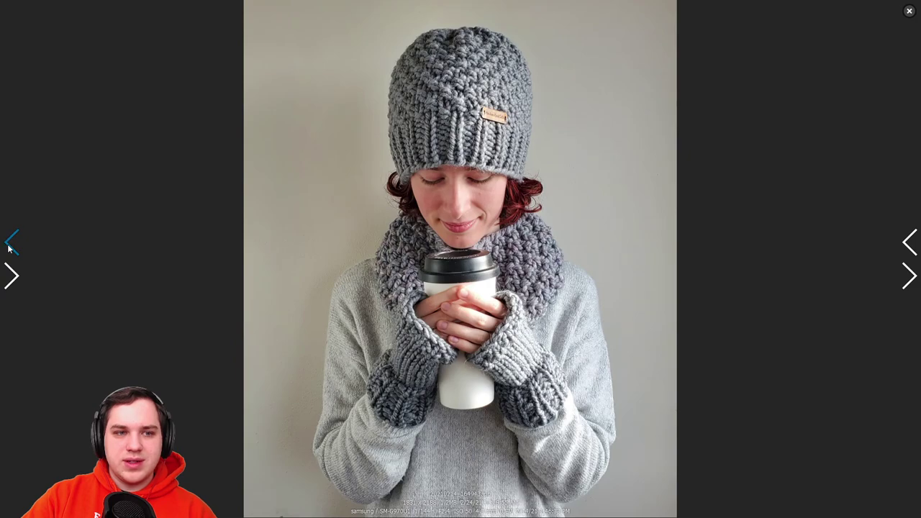
{"action": "left_click", "coordinate": [10, 245]}
{"action": "left_click", "coordinate": [908, 276]}
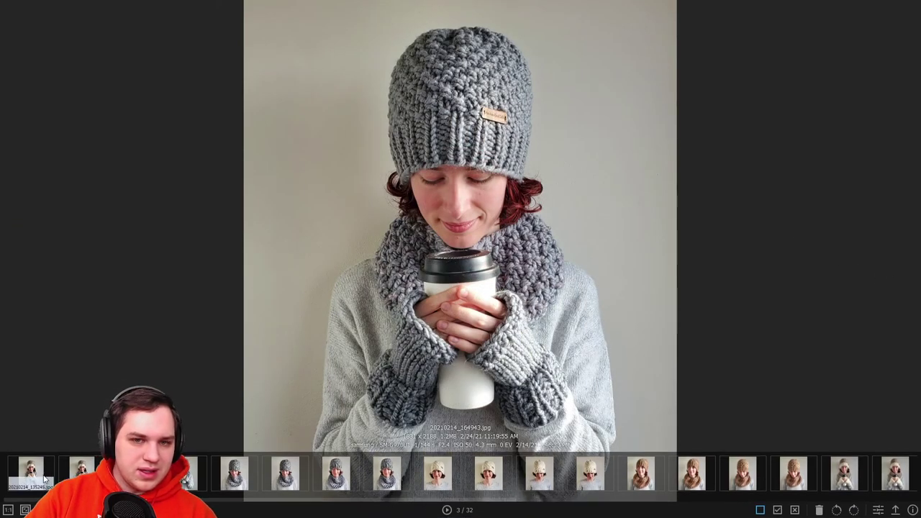
{"action": "left_click", "coordinate": [76, 473]}
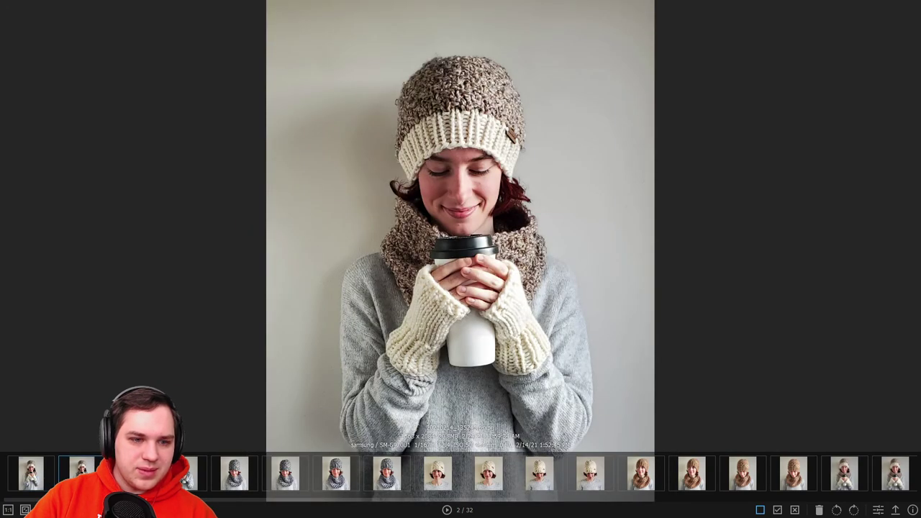
{"action": "key", "text": "Right"}
{"action": "key", "text": "Left"}
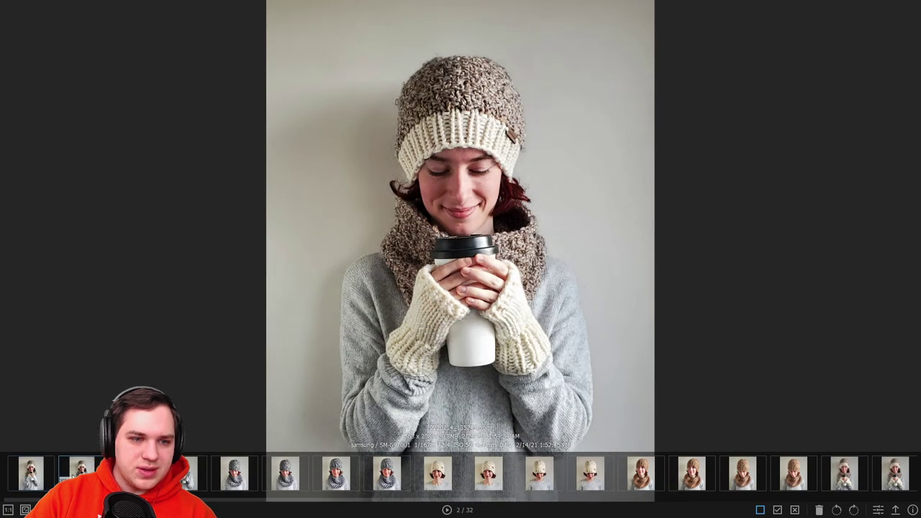
{"action": "key", "text": "Right"}
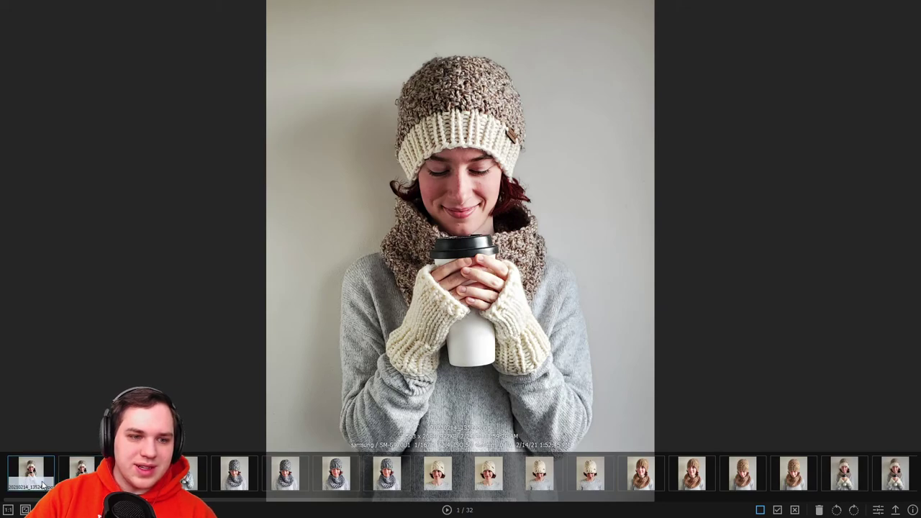
{"action": "key", "text": "Right"}
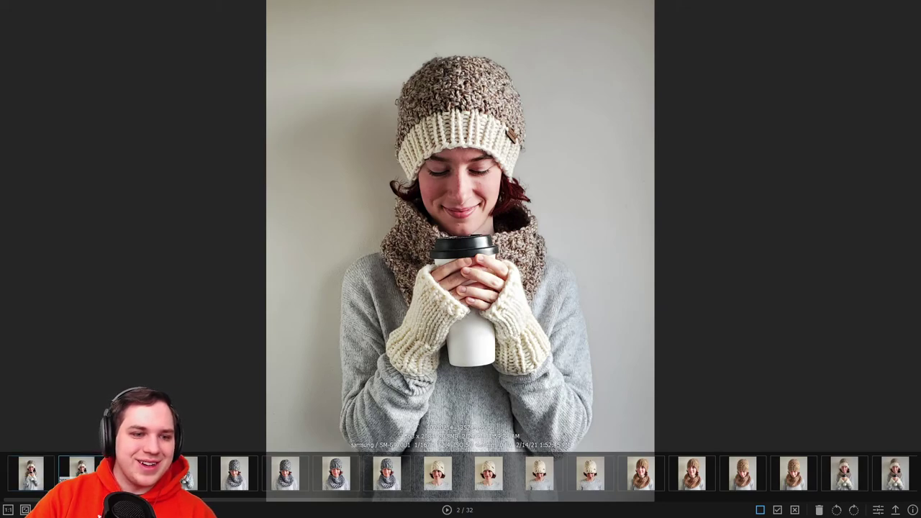
{"action": "left_click", "coordinate": [41, 484]}
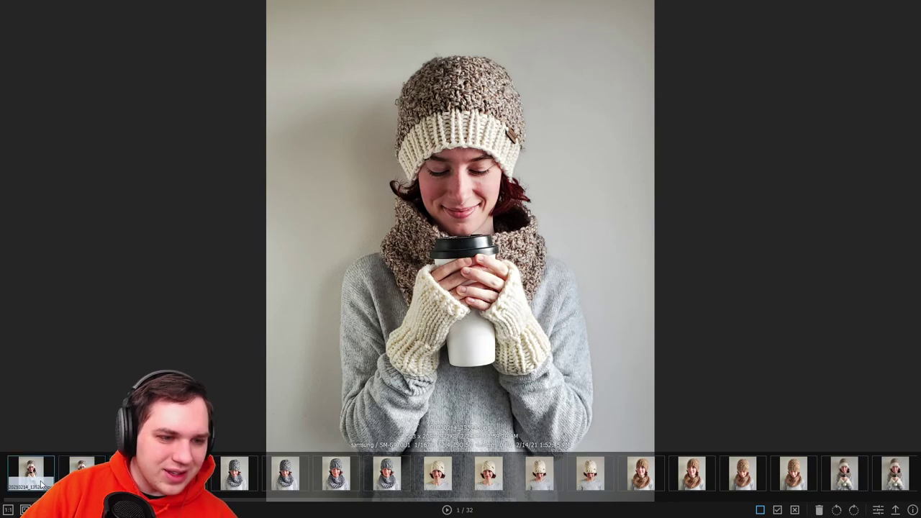
- Cancel the delete prompt for the current photo, exit full screen and return to the thumbnails
{"action": "key", "text": "Delete"}
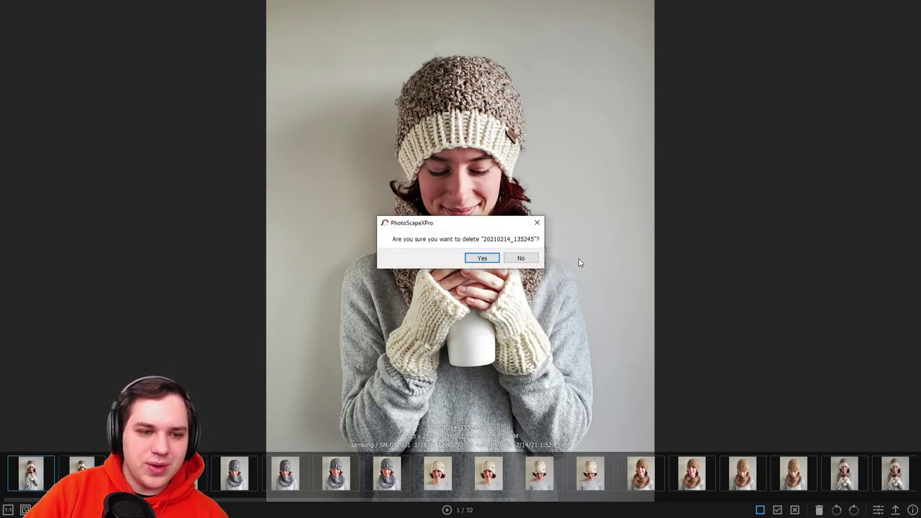
{"action": "left_click", "coordinate": [520, 259]}
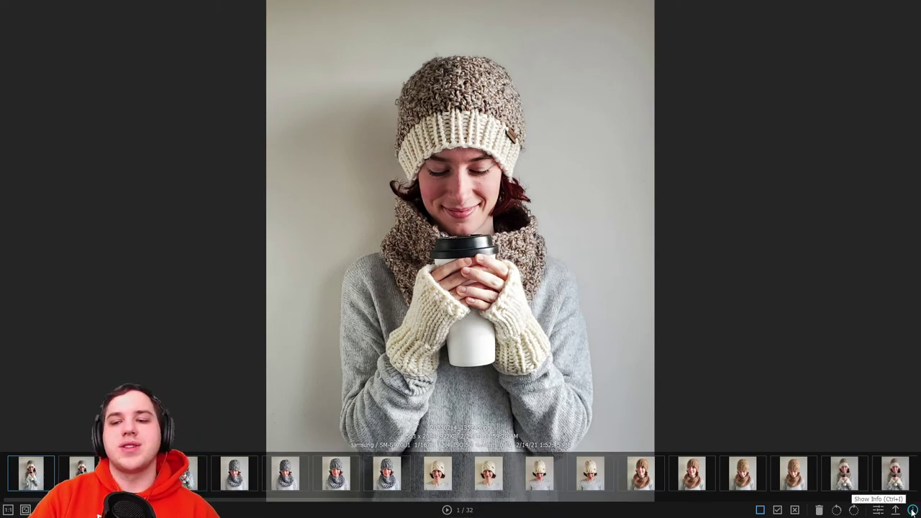
{"action": "key", "text": "Escape"}
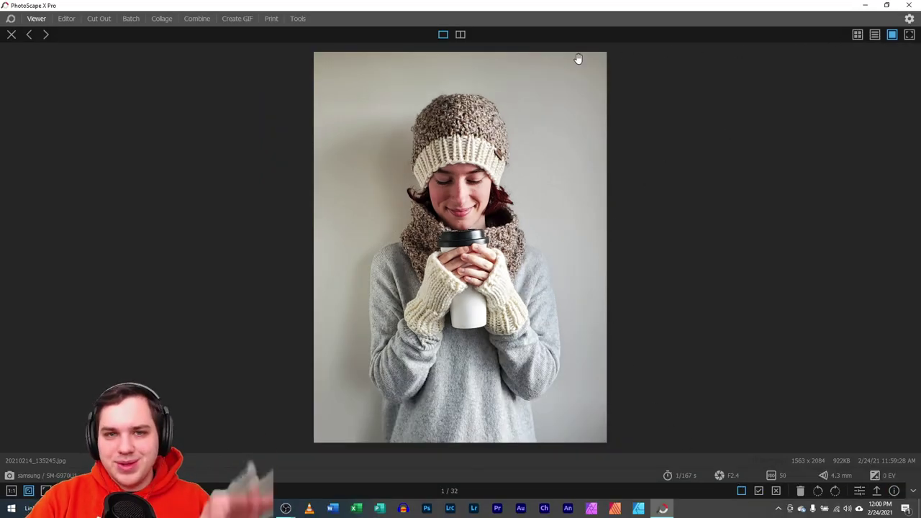
{"action": "left_click", "coordinate": [13, 35]}
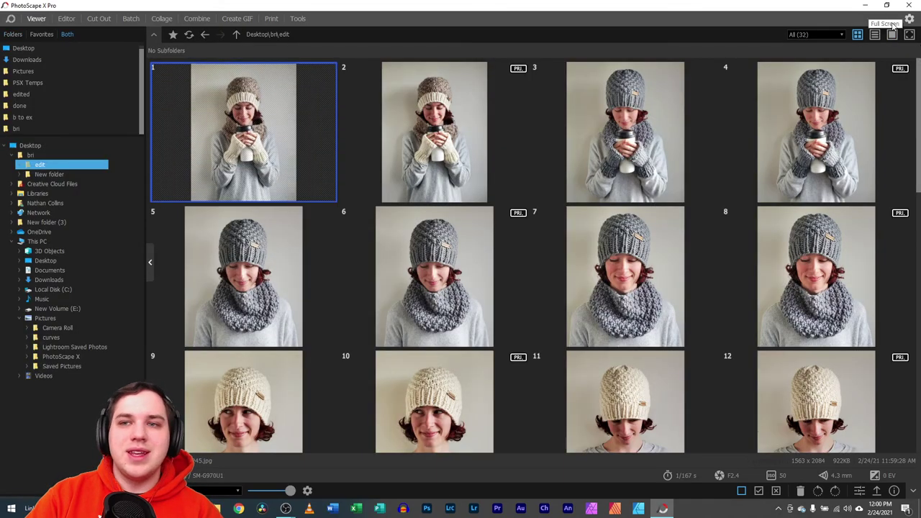
- Filter the edit folder to Photos and preview the first three full screen
{"action": "left_click", "coordinate": [808, 35]}
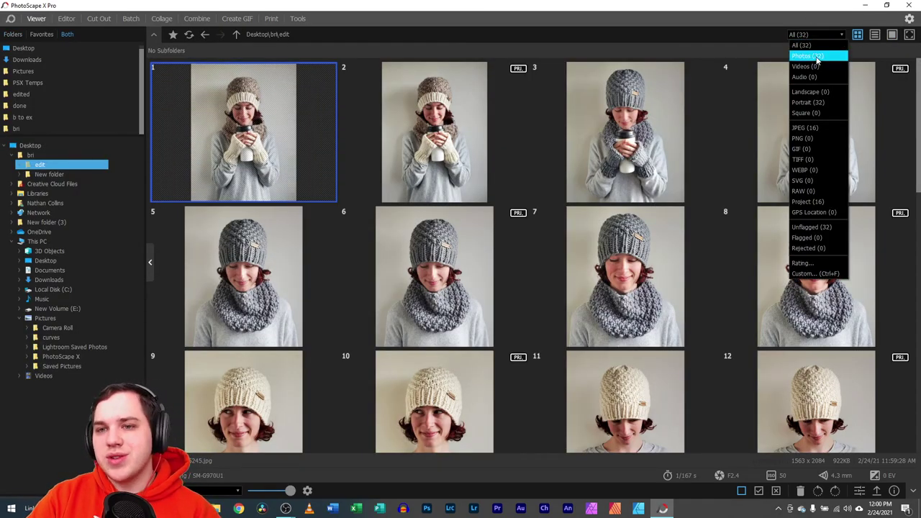
{"action": "left_click", "coordinate": [816, 58]}
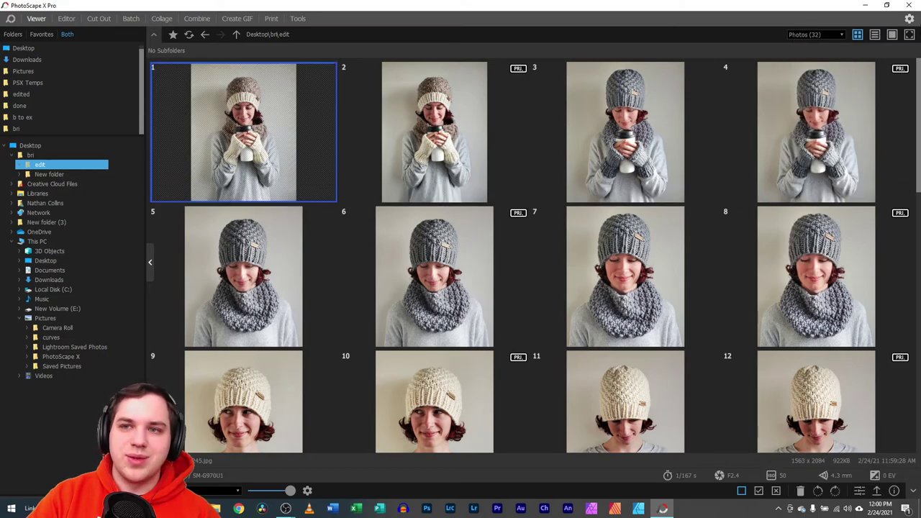
{"action": "left_click", "coordinate": [908, 35]}
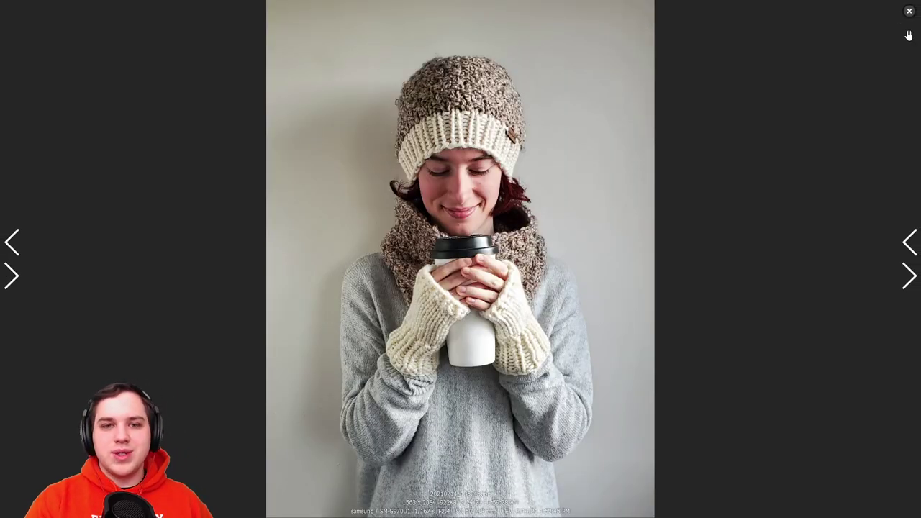
{"action": "key", "text": "Right"}
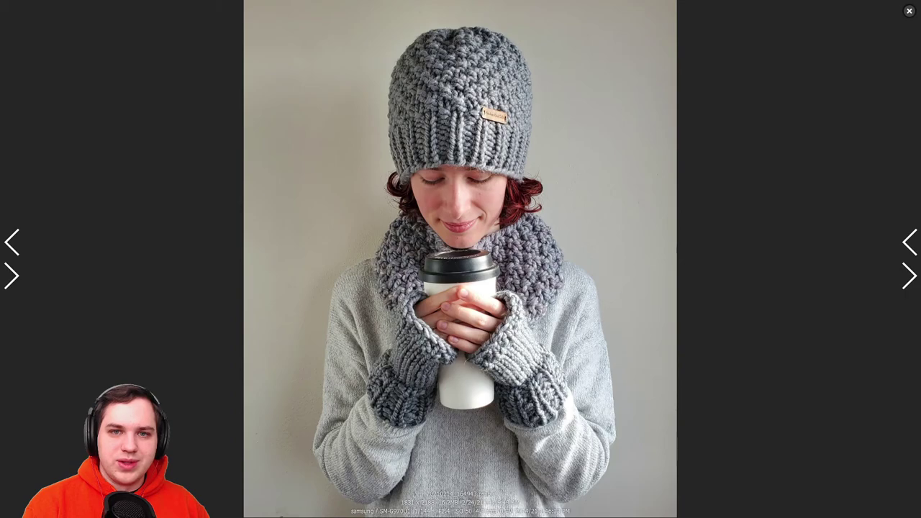
{"action": "key", "text": "Right"}
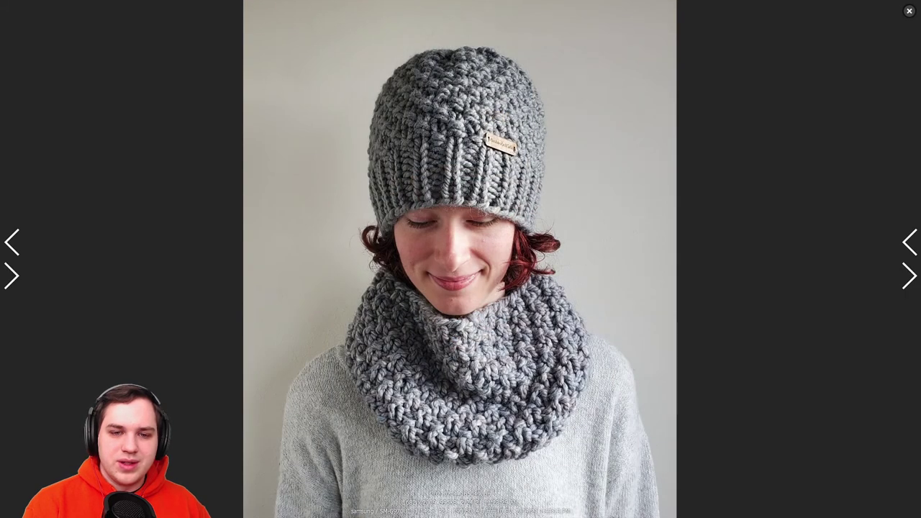
{"action": "key", "text": "Escape"}
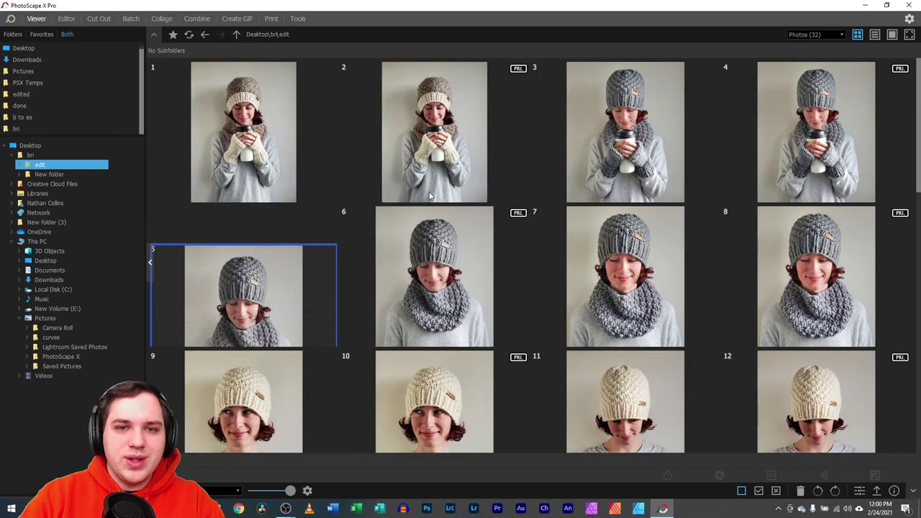
- Filter to Project (16) and view 20210214_135245.psxprj full screen, stepping to the next and back
{"action": "left_click", "coordinate": [825, 36]}
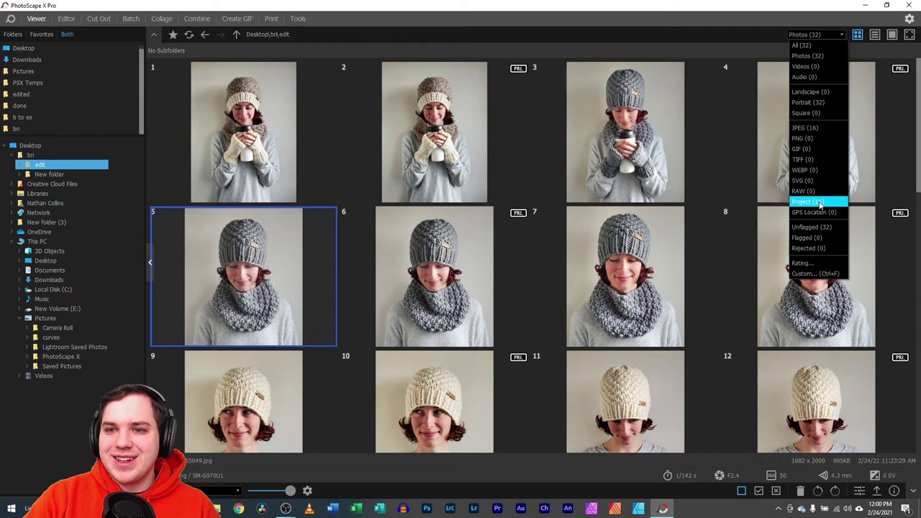
{"action": "left_click", "coordinate": [806, 202]}
{"action": "double_click", "coordinate": [223, 133]}
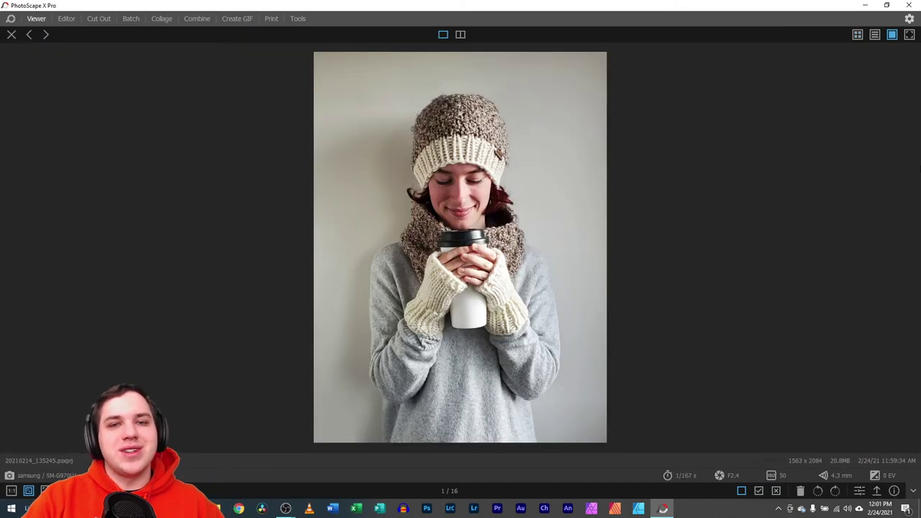
{"action": "left_click", "coordinate": [909, 35]}
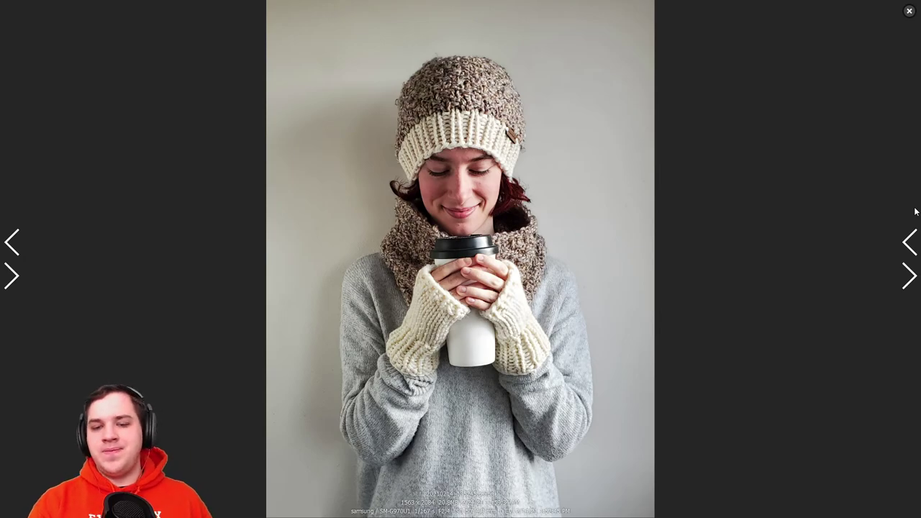
{"action": "key", "text": "Right"}
{"action": "key", "text": "Left"}
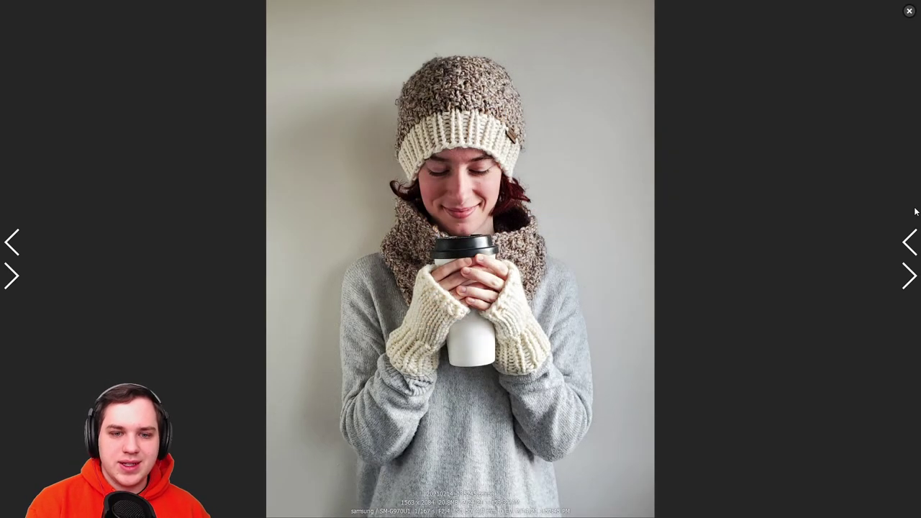